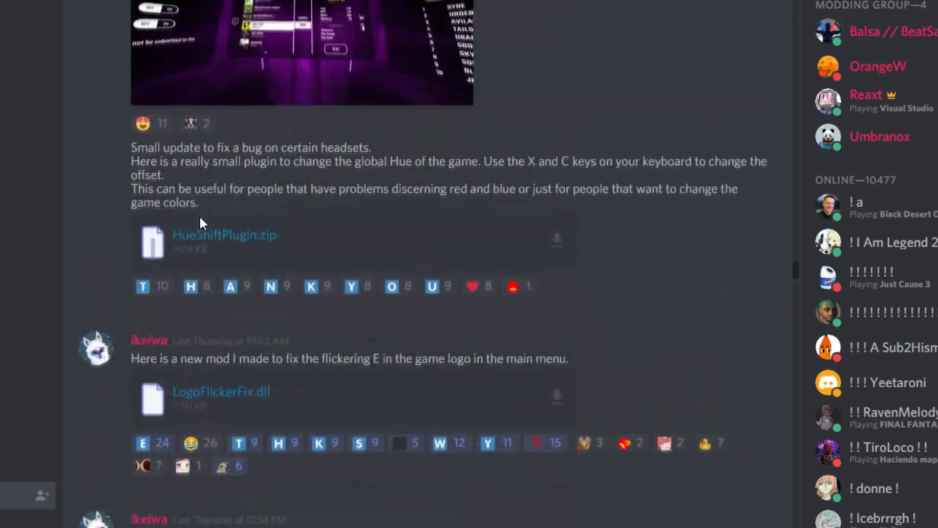
Step: Browse the Discord channel for the avatar plugin post with full body support and its CustomAvatar.zip attachment
scroll(201, 216, "up", 2)
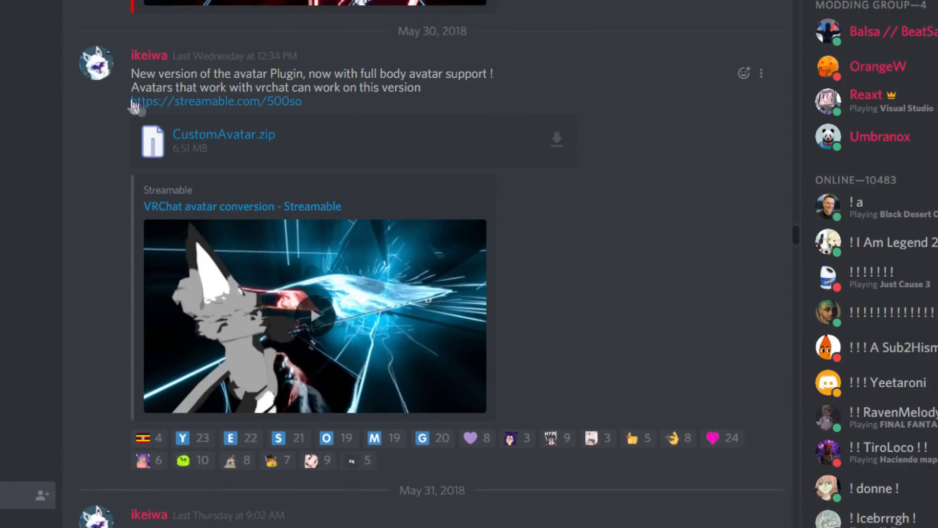
scroll(399, 244, "down", 15)
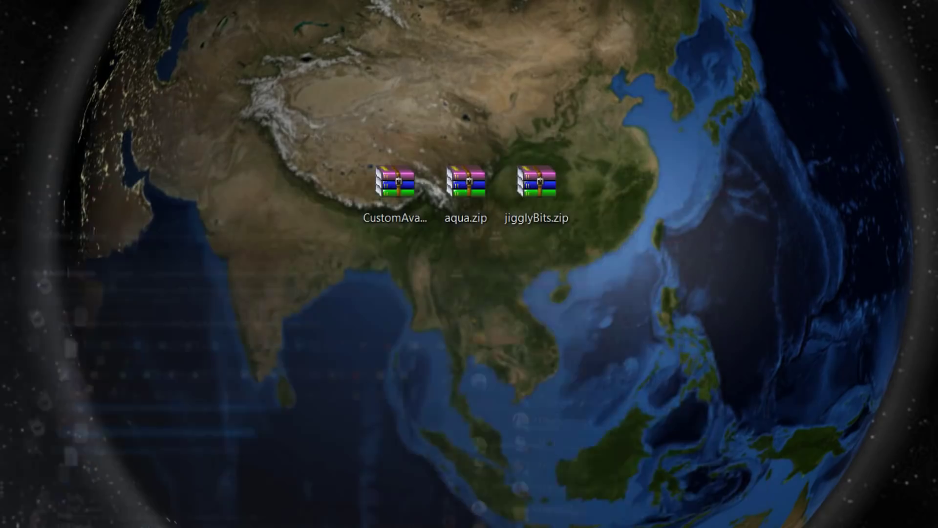
Step: Extract the two folders and Template.blend from CustomAvatar.zip onto the desktop
left_click(381, 190)
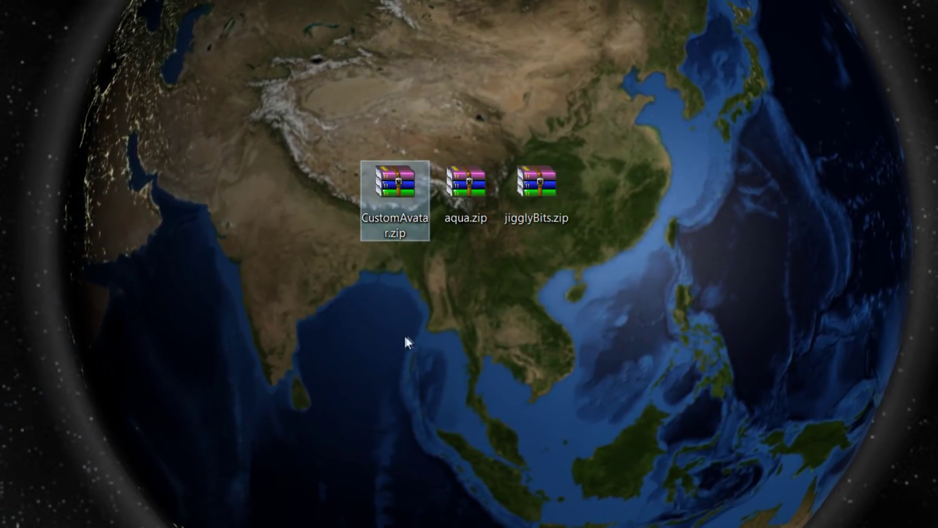
key("Return")
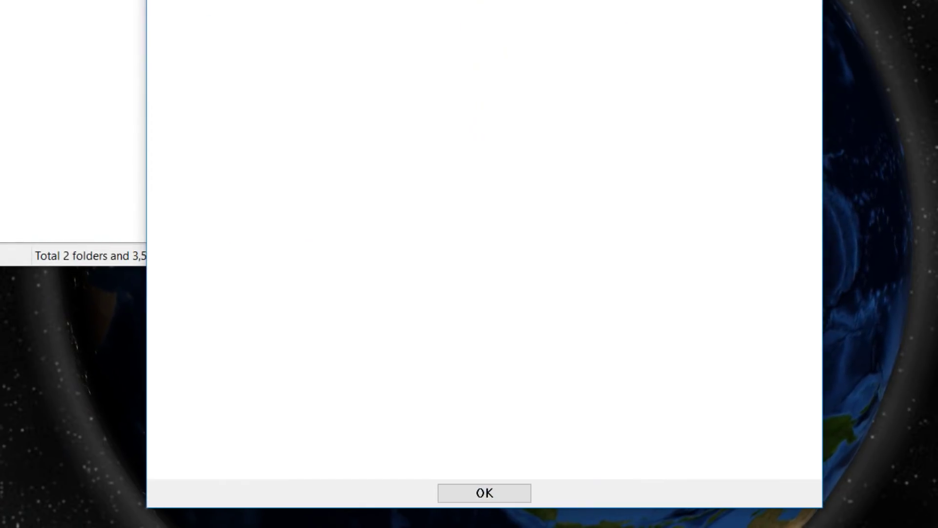
key("Return")
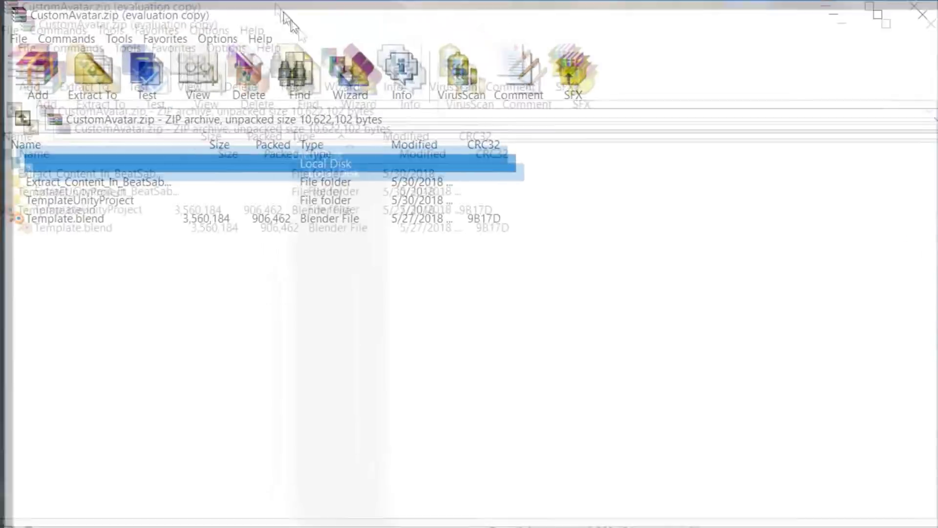
left_click_drag(120, 235, 937, 67)
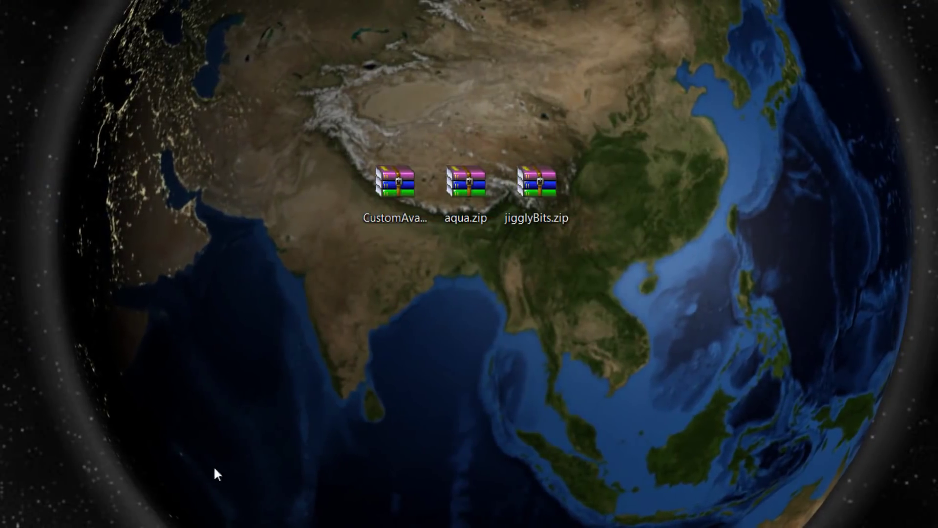
left_click_drag(209, 468, 391, 527)
left_click_drag(318, 190, 389, 260)
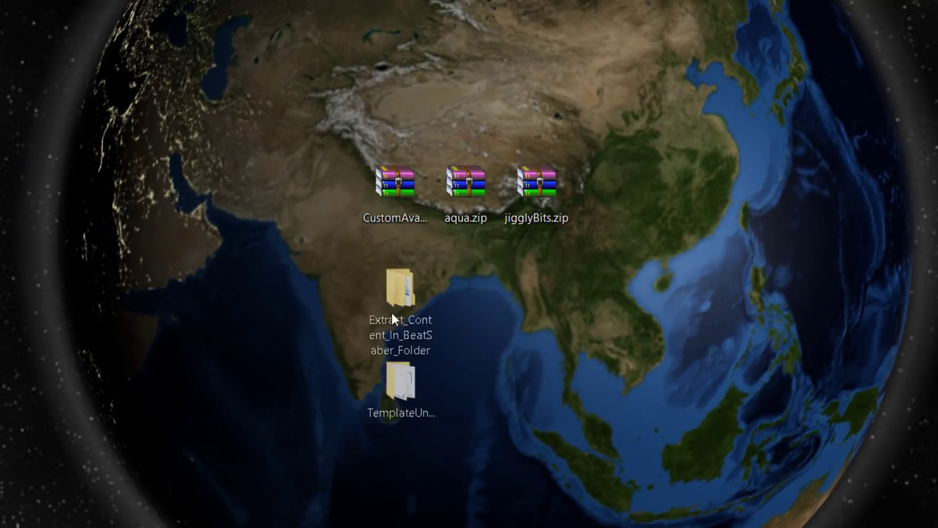
left_click_drag(582, 367, 471, 370)
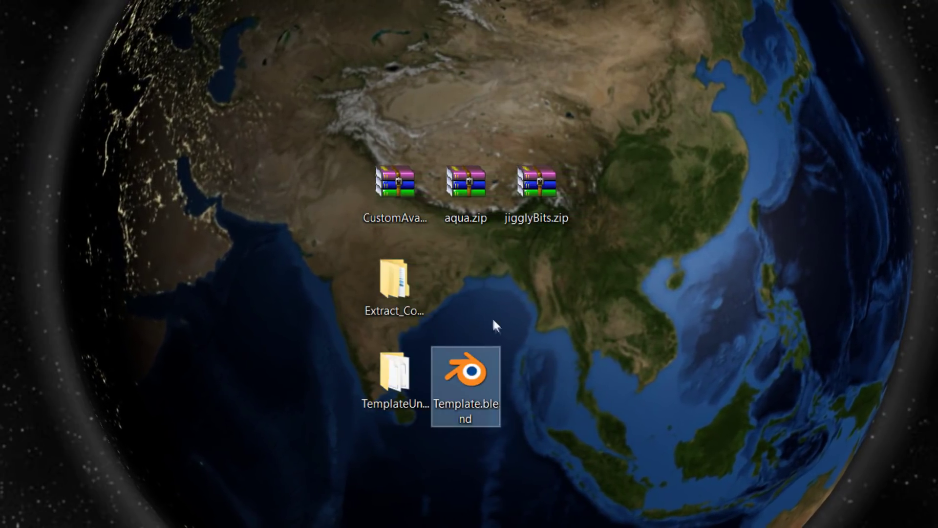
Step: Set Extract_Content_In_BeatSaber_Folder apart from the Unity template folder and Template.blend on the desktop
left_click_drag(261, 268, 555, 476)
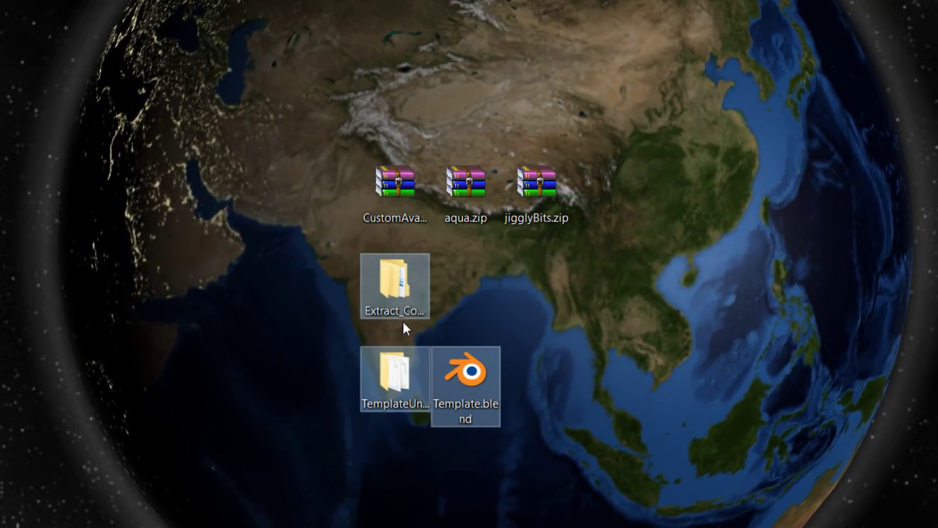
left_click(401, 316)
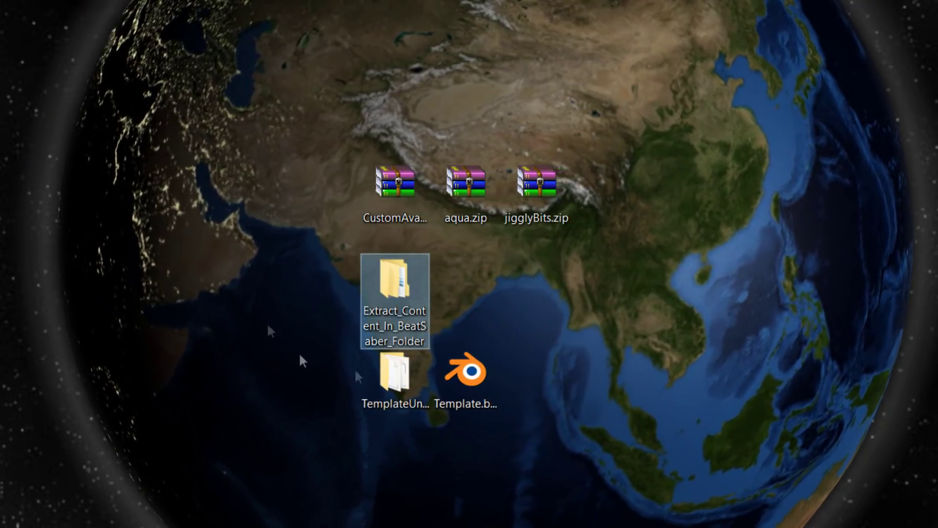
left_click_drag(400, 288, 259, 292)
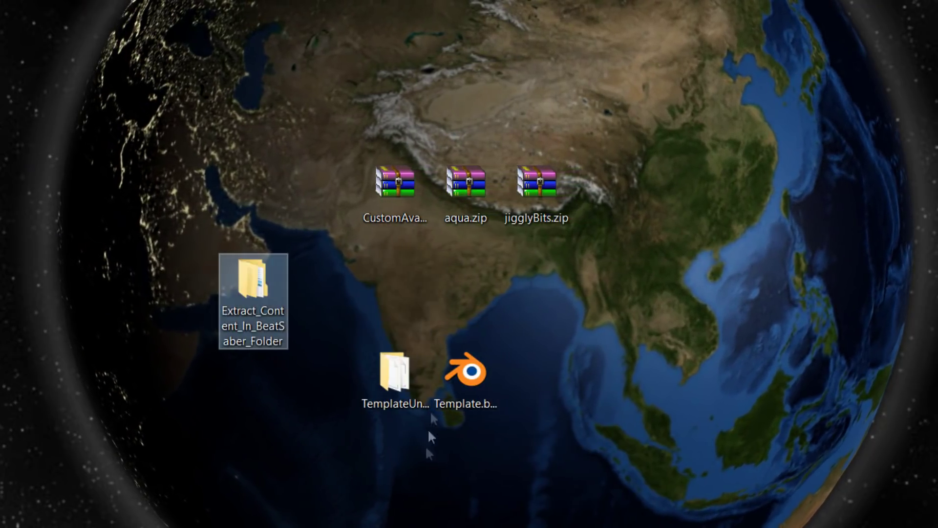
left_click_drag(382, 298, 472, 446)
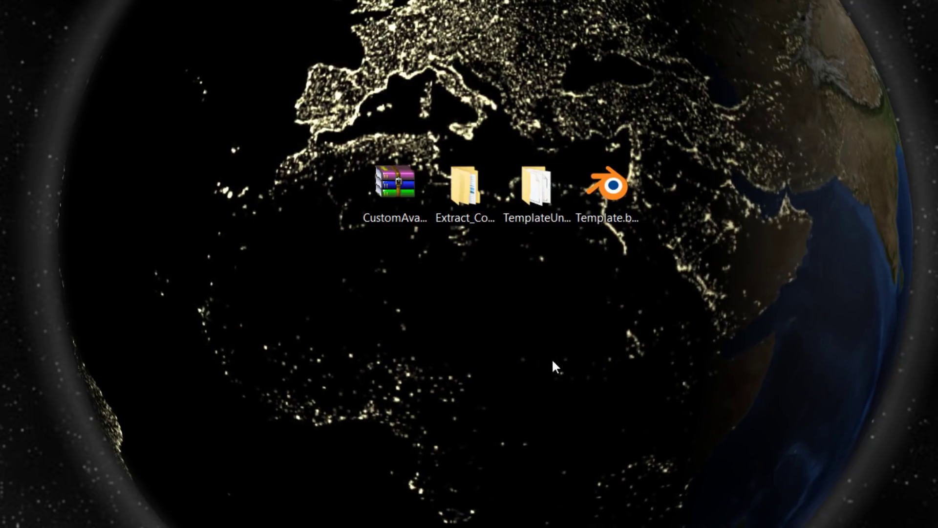
left_click_drag(429, 100, 635, 235)
left_click(607, 195)
left_click(607, 226)
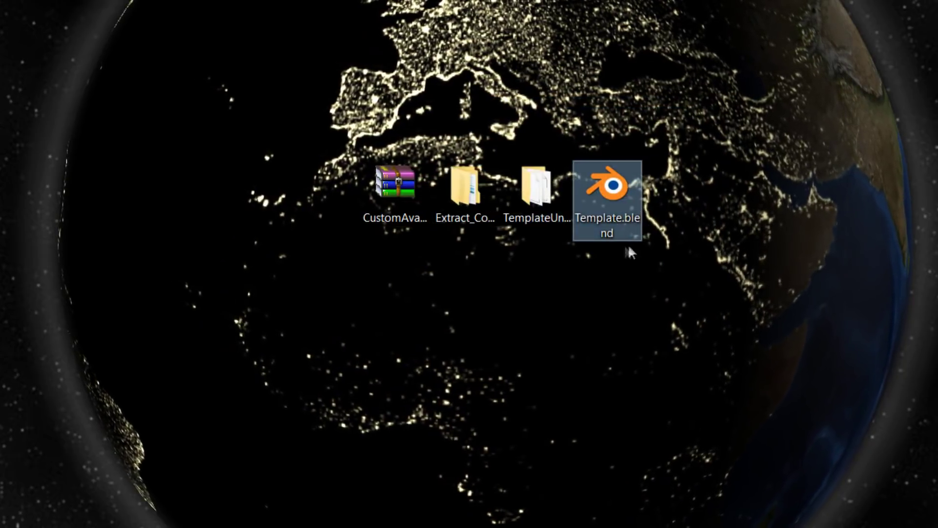
key("Escape")
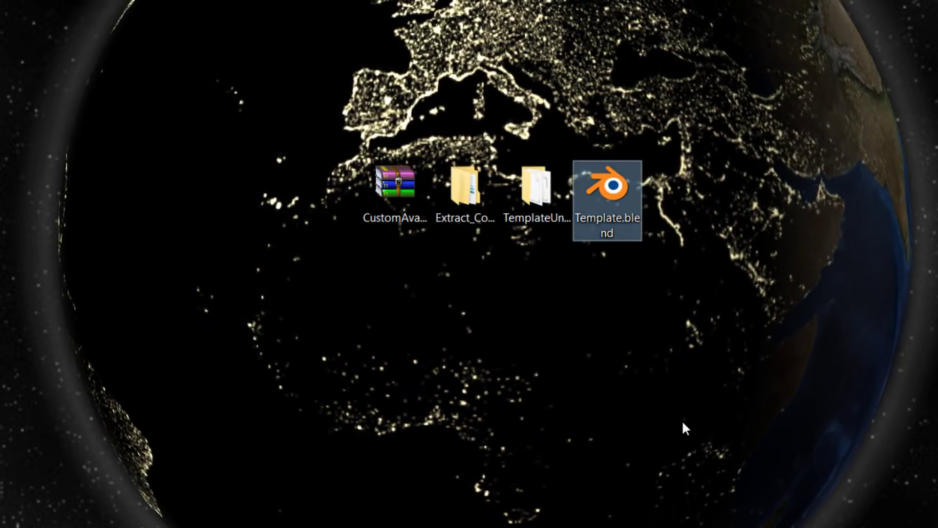
key("Delete")
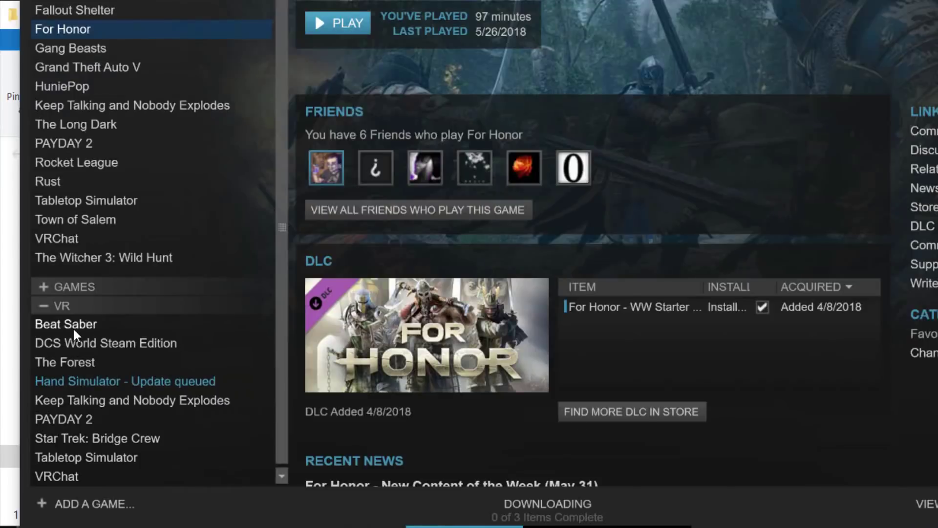
Step: Open Beat Saber's installation folder from the game's local files properties in Steam
left_click(75, 325)
right_click(74, 325)
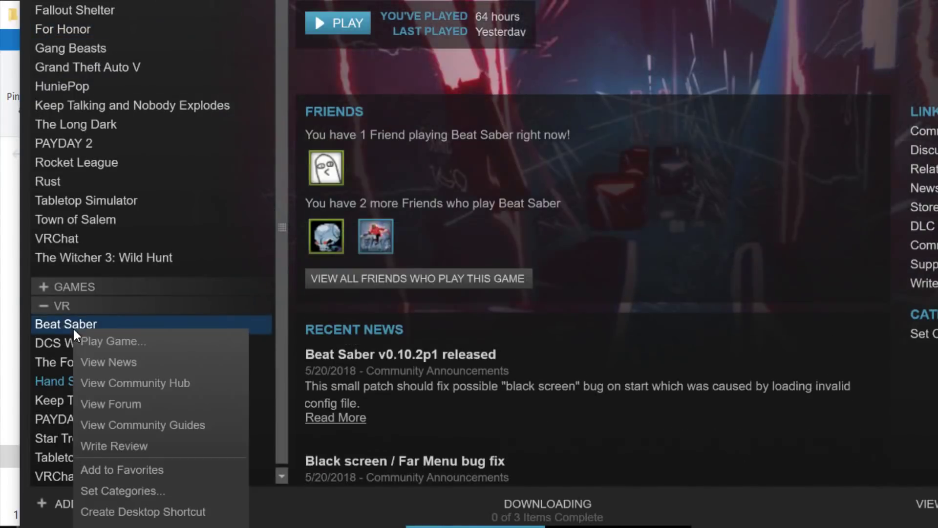
left_click(107, 526)
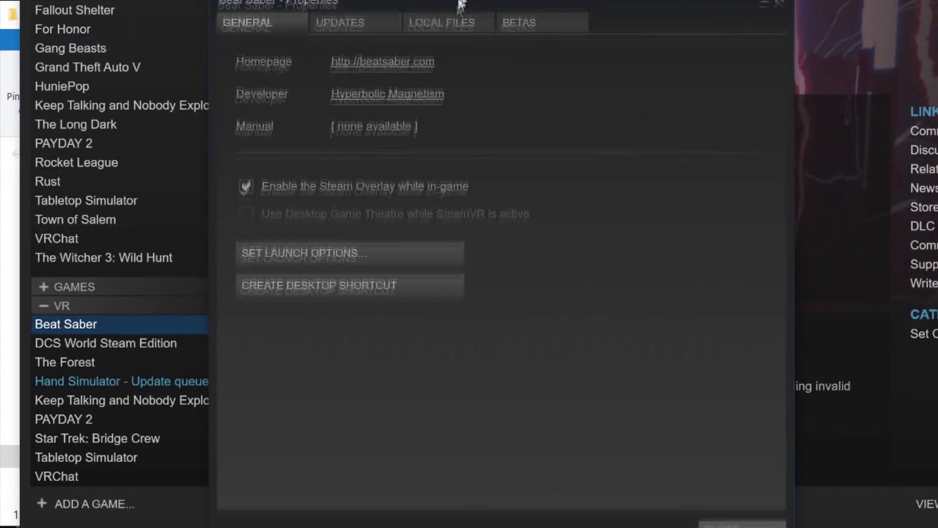
left_click(431, 87)
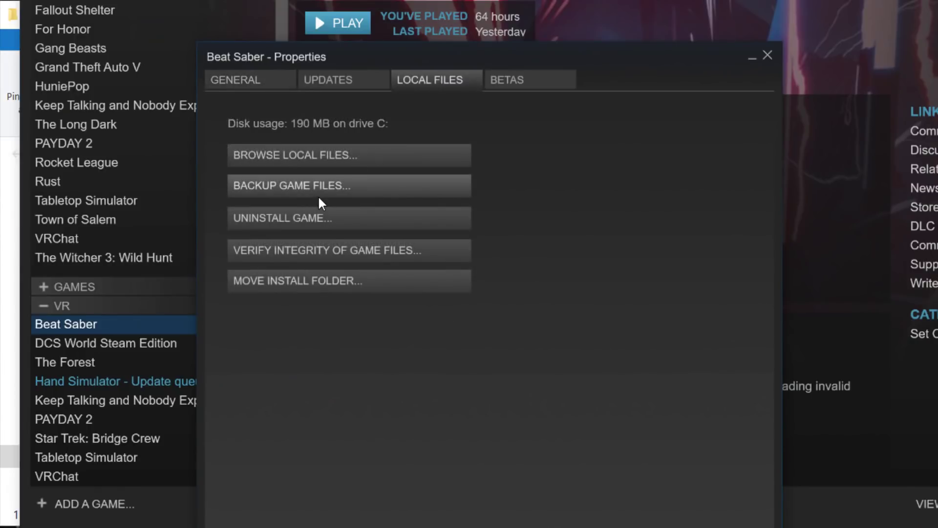
left_click(290, 157)
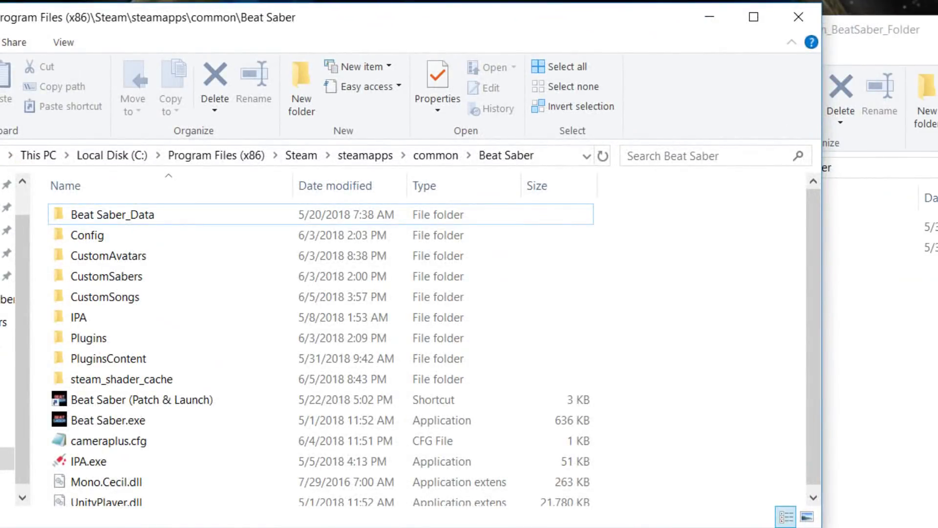
Step: Move CustomAvatars and Plugins from Extract_Content_In_BeatSaber_Folder into the Beat Saber folder, replacing the files in the destination
left_click(864, 215)
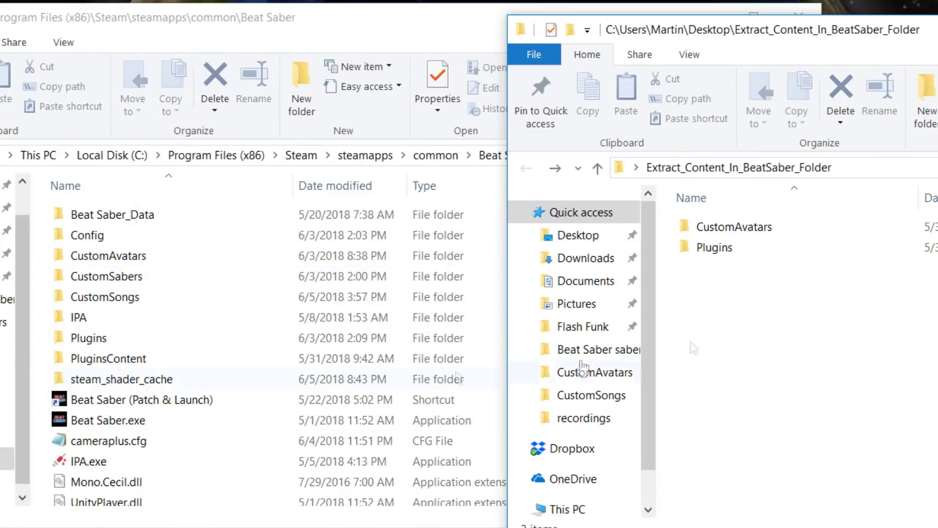
left_click_drag(736, 327, 739, 215)
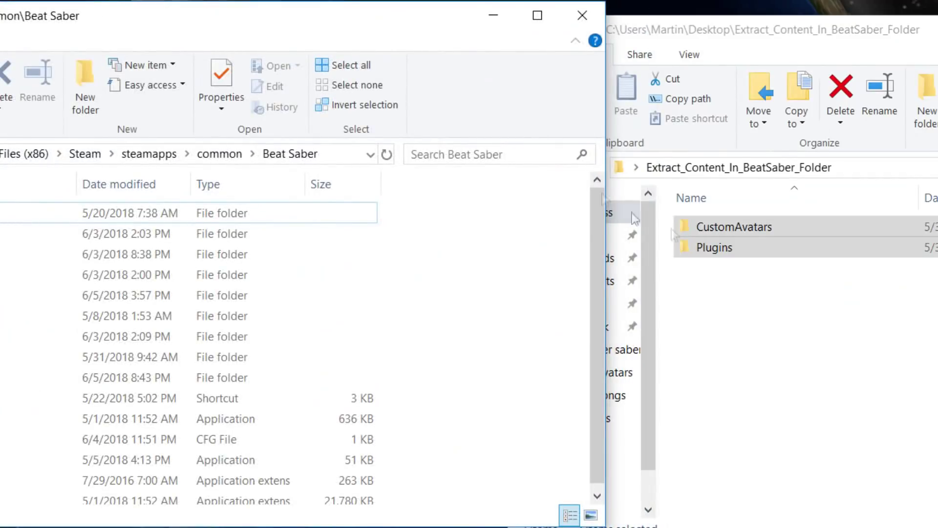
left_click_drag(730, 245, 430, 345)
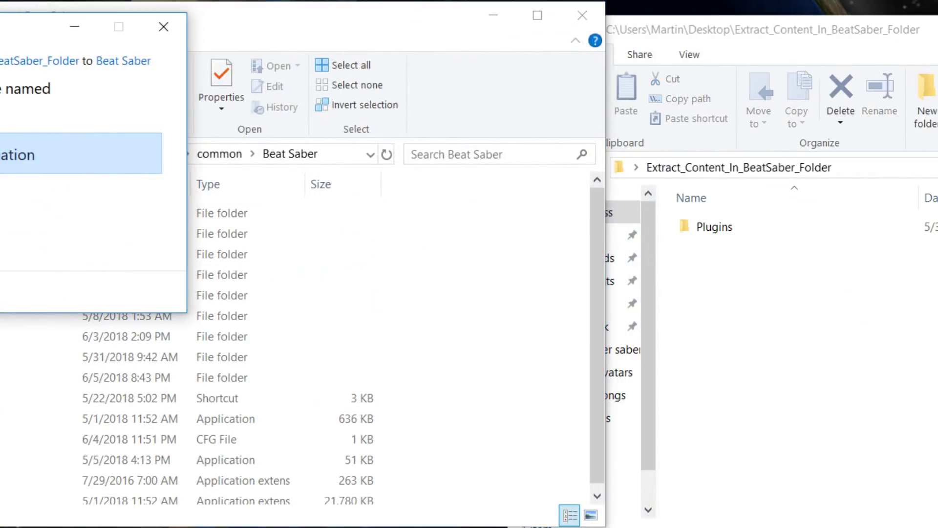
left_click(78, 154)
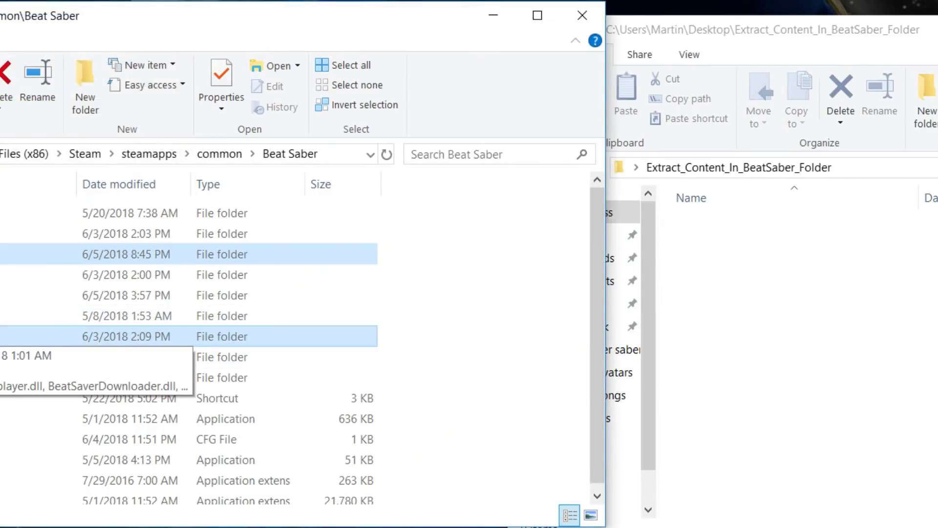
Step: Check the contents of the Plugins and CustomAvatars folders inside the Beat Saber installation folder
double_click(4, 336)
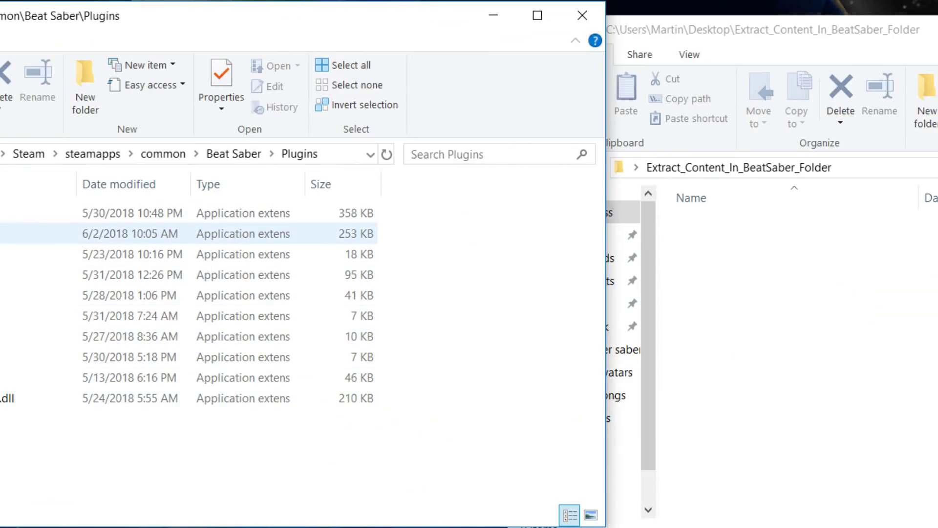
left_click(8, 275)
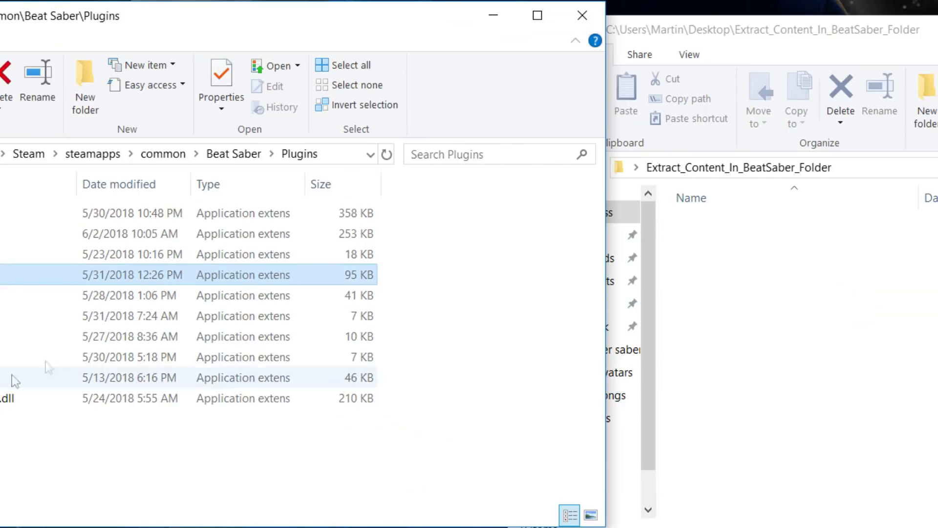
key("alt+Up")
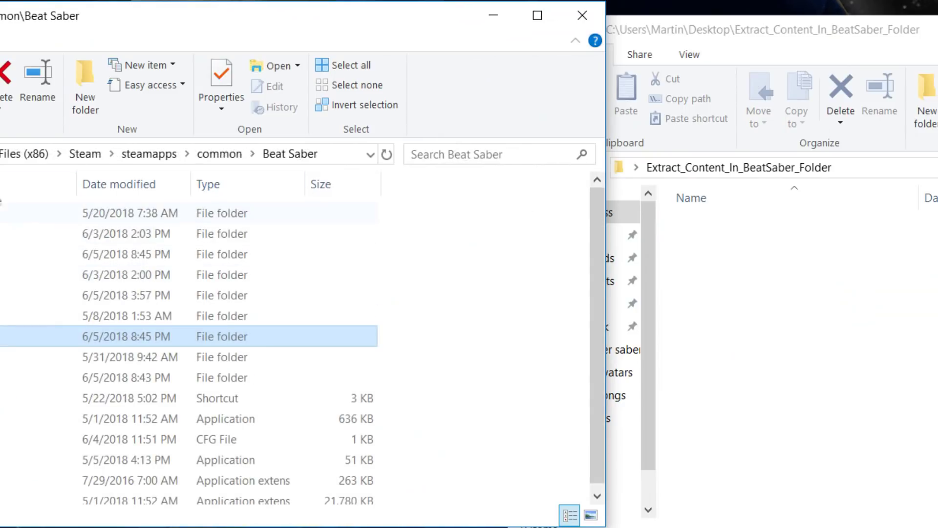
double_click(5, 253)
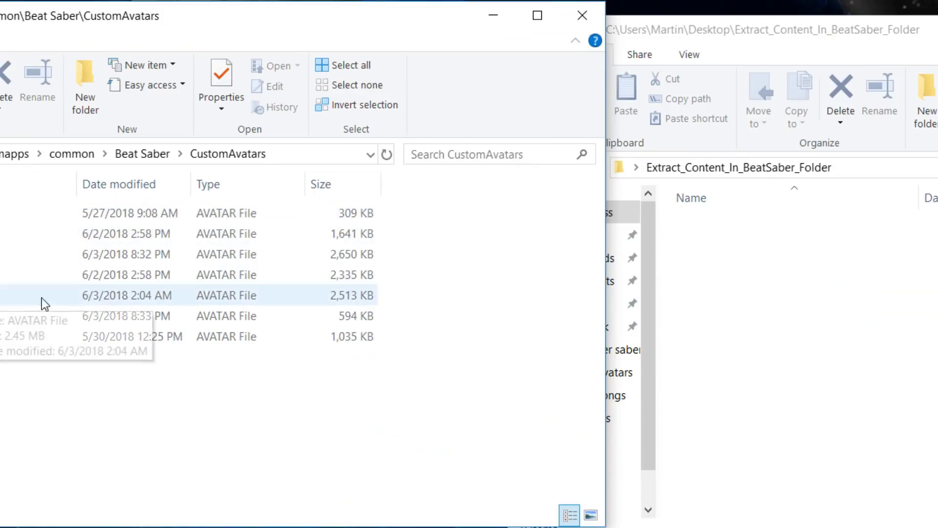
key("alt+Up")
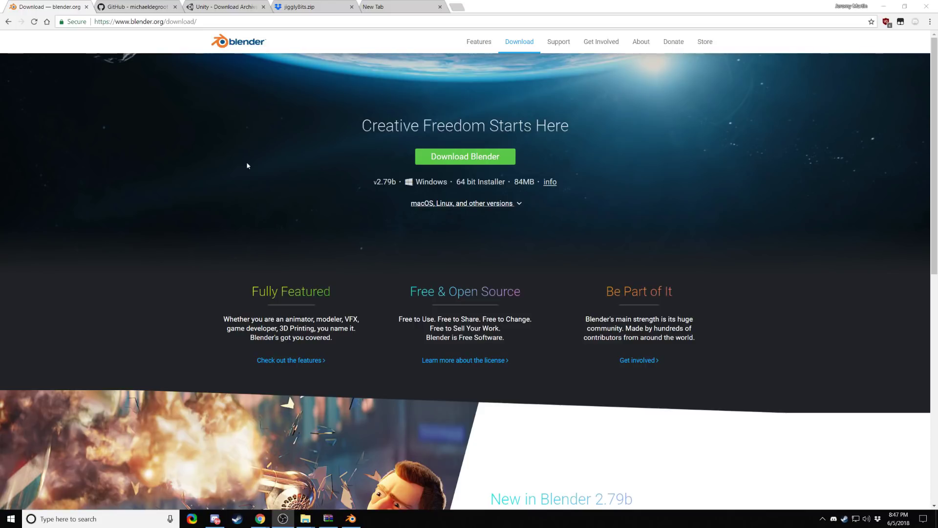
Step: Open the cats-blender-plugin GitHub page in the browser and bring up the download of cats-blender-plugin-master.zip, without saving it
left_click(112, 5)
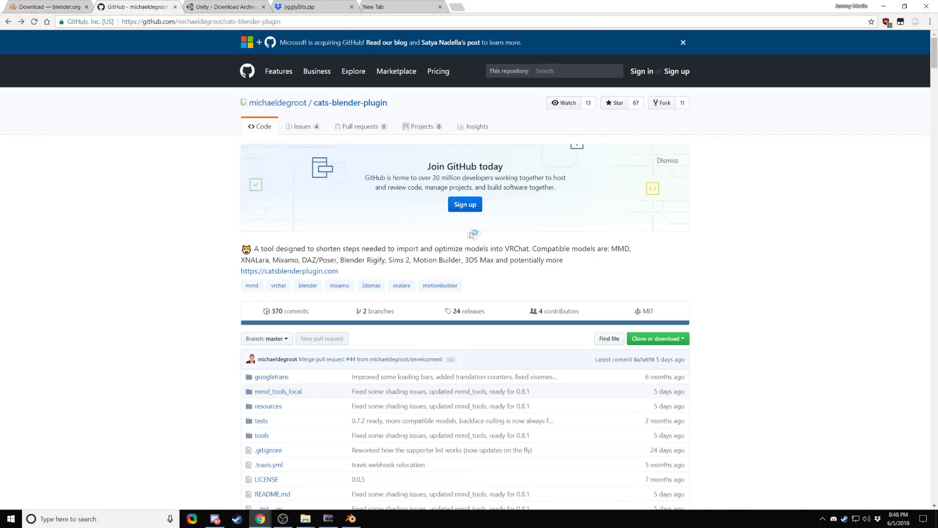
scroll(454, 242, "down", 9)
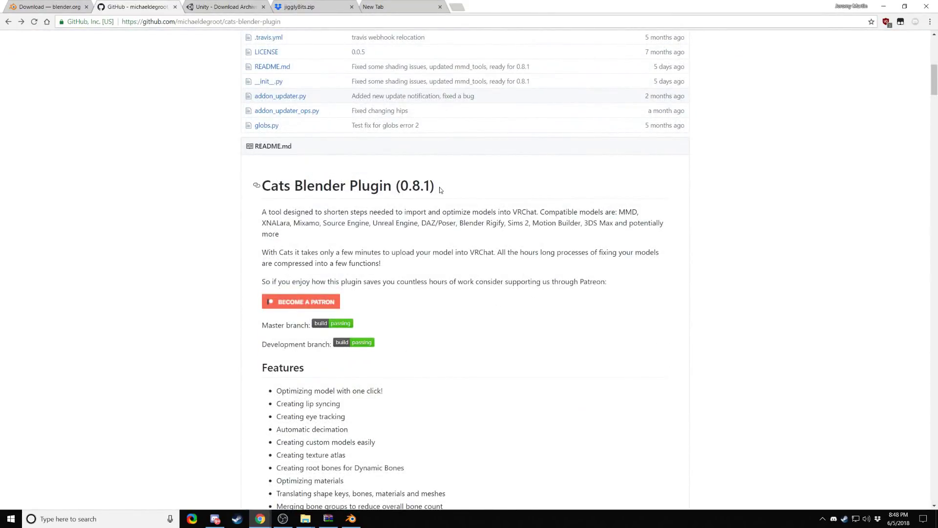
scroll(349, 241, "down", 12)
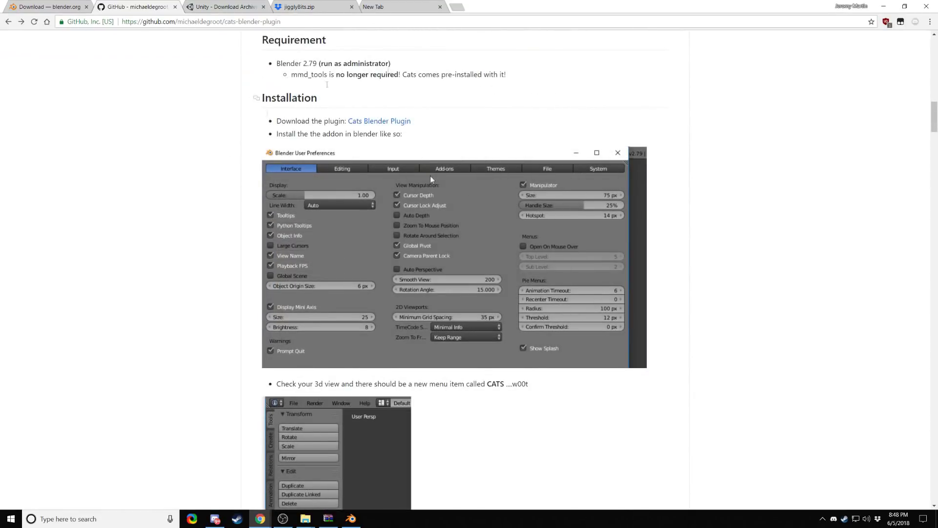
left_click(388, 125)
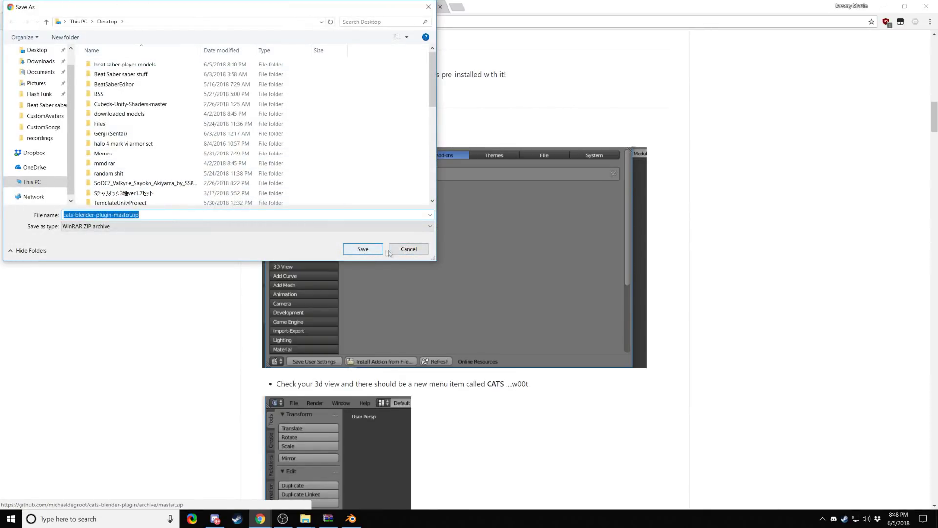
left_click(401, 255)
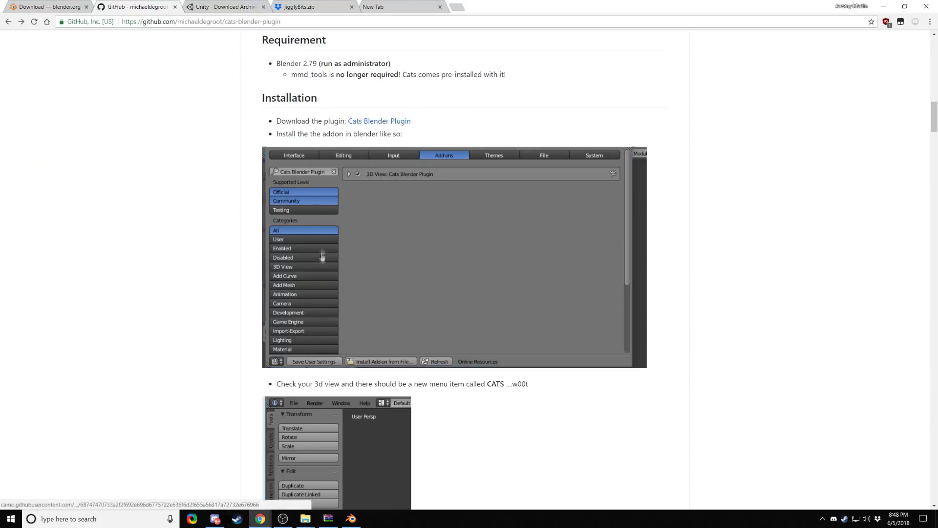
Step: Look through the Cats Blender Plugin installation instructions and the linked tutorial videos on the README page
scroll(320, 255, "down", 6)
scroll(370, 278, "down", 12)
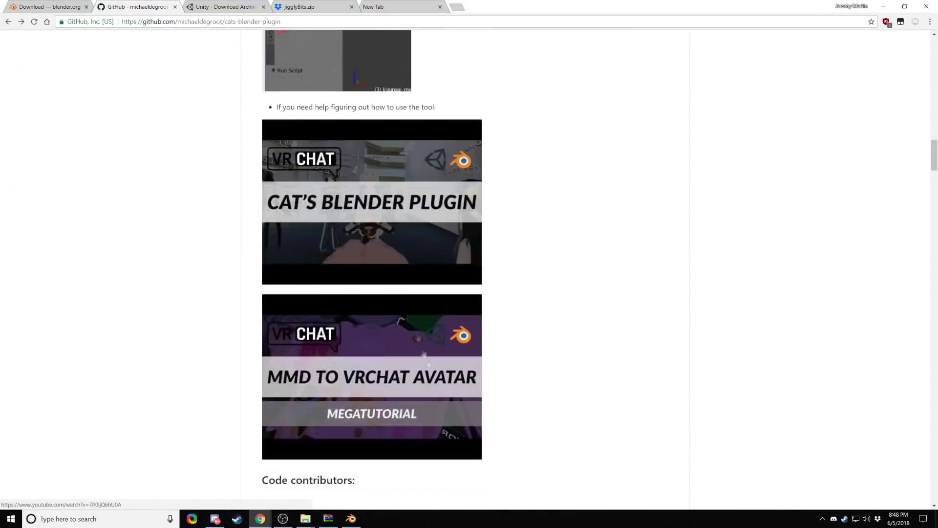
scroll(422, 371, "up", 7)
scroll(422, 371, "up", 10)
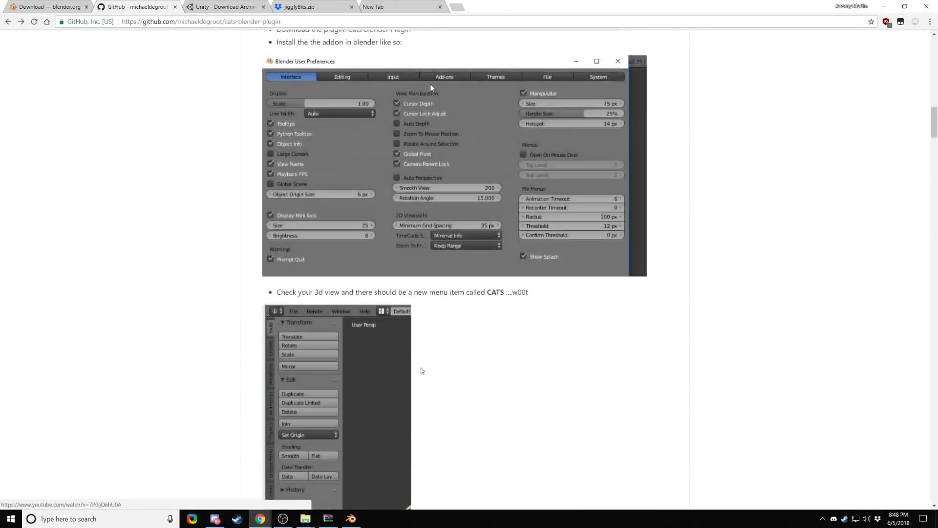
Step: Reread the Requirement and Installation sections of the Cats Blender Plugin README and the repository's file list
scroll(313, 367, "down", 2)
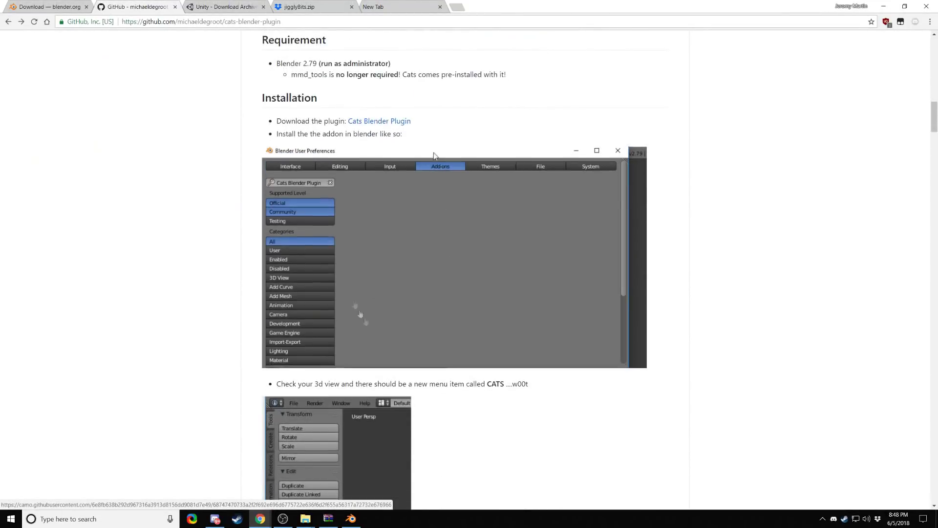
scroll(413, 262, "down", 4)
scroll(462, 295, "up", 9)
scroll(462, 298, "up", 12)
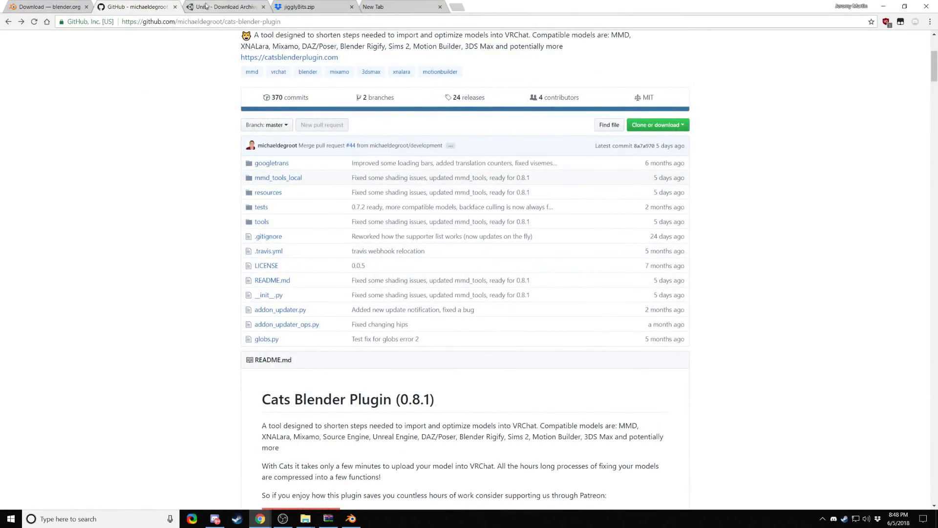
scroll(249, 30, "down", 10)
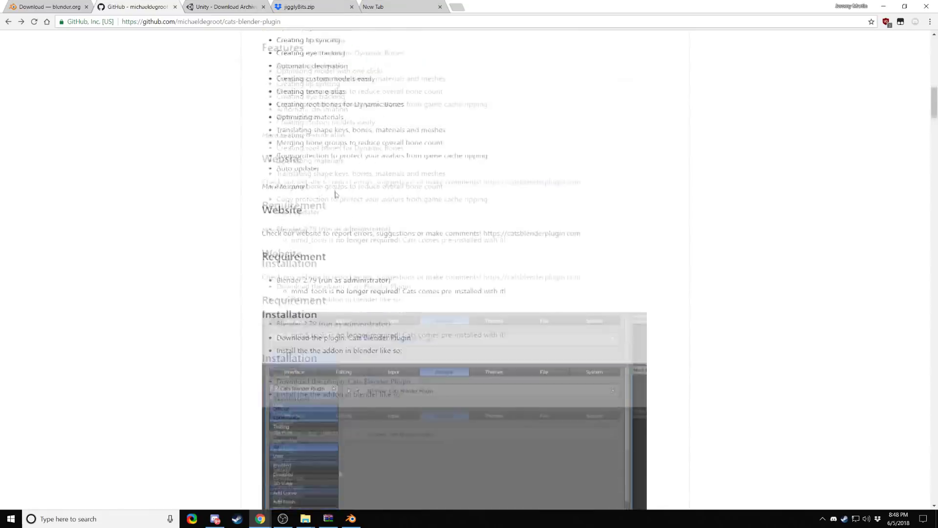
Step: Look through the Unity 2017.x releases in the Unity download archive
left_click(235, 6)
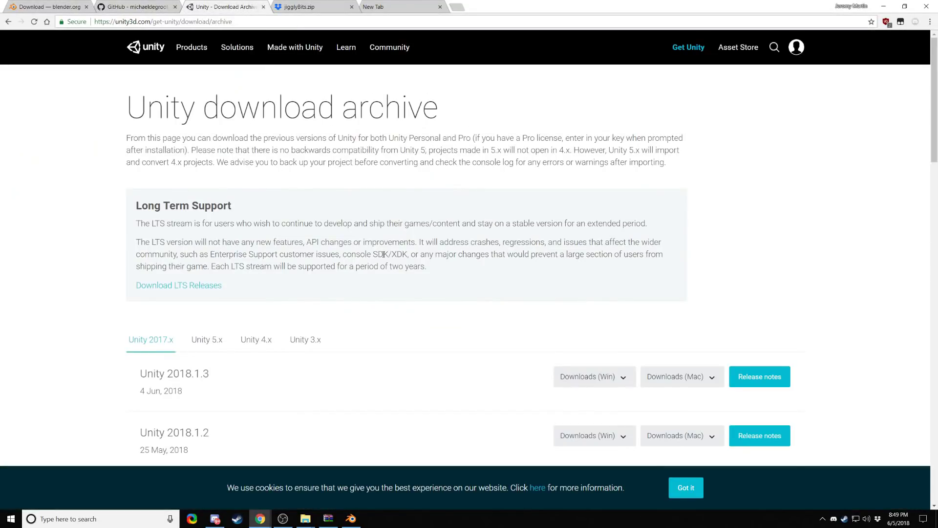
scroll(447, 283, "down", 3)
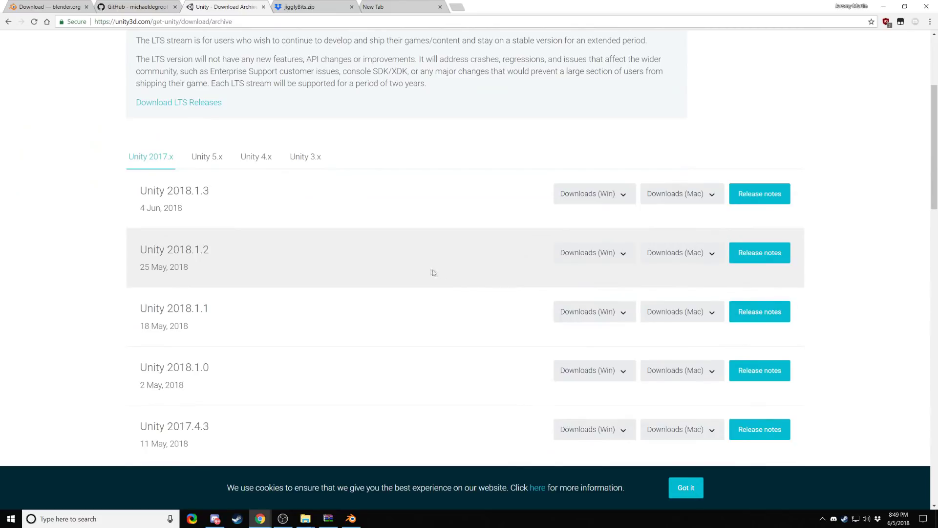
scroll(330, 342, "down", 3)
scroll(330, 344, "down", 6)
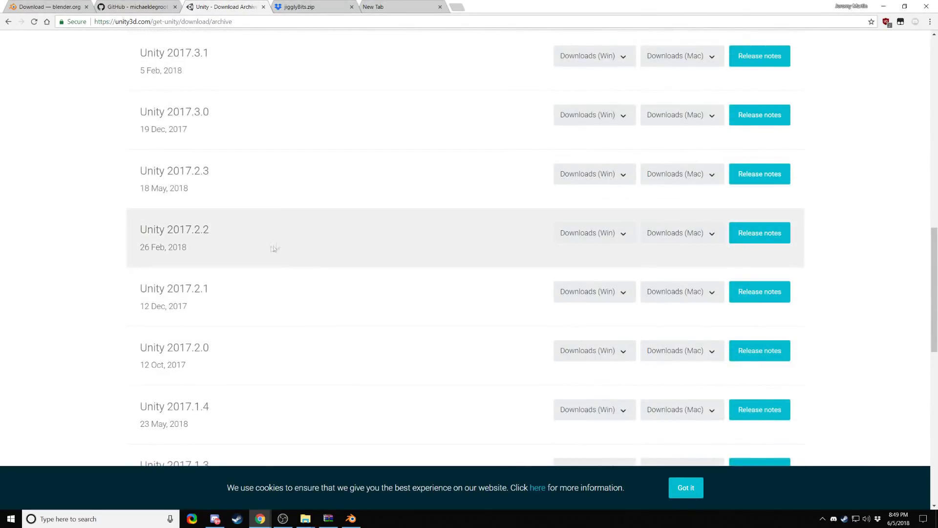
scroll(287, 280, "down", 4)
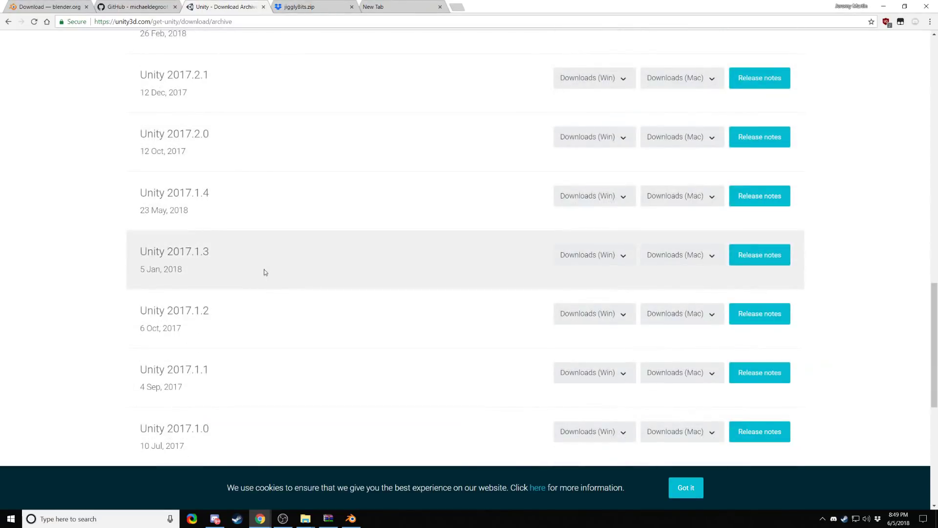
scroll(266, 267, "down", 2)
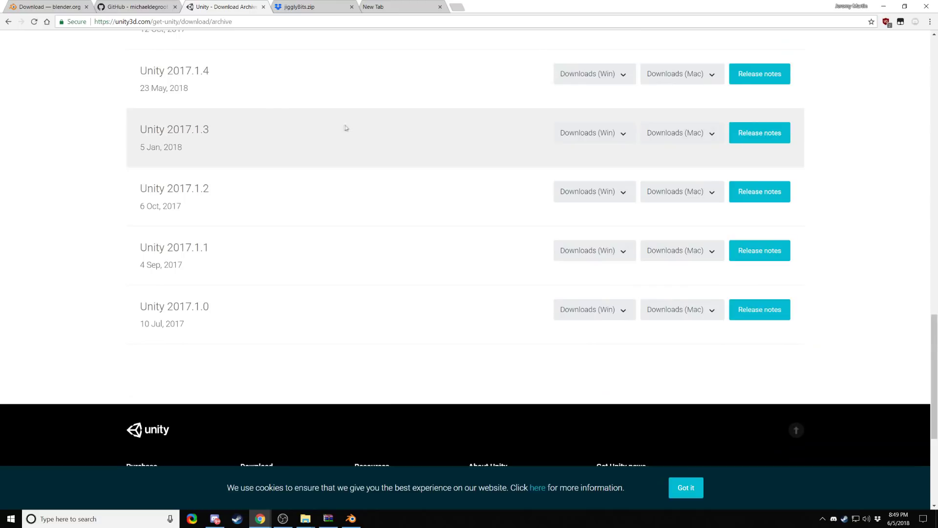
scroll(288, 156, "up", 2)
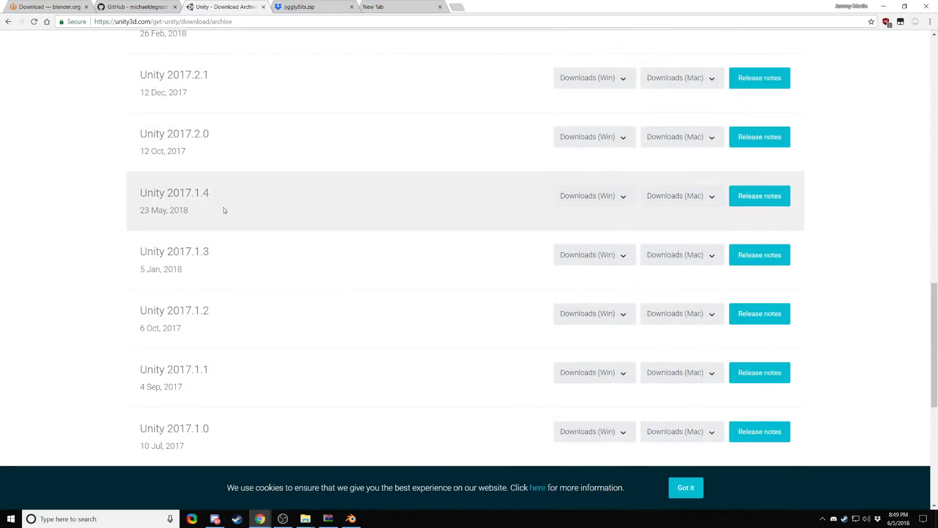
scroll(198, 216, "up", 3)
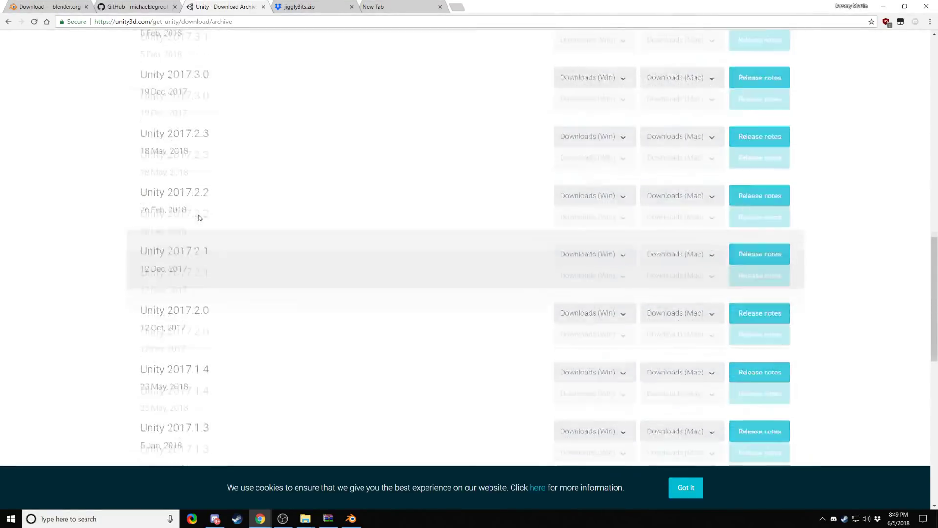
scroll(198, 215, "down", 3)
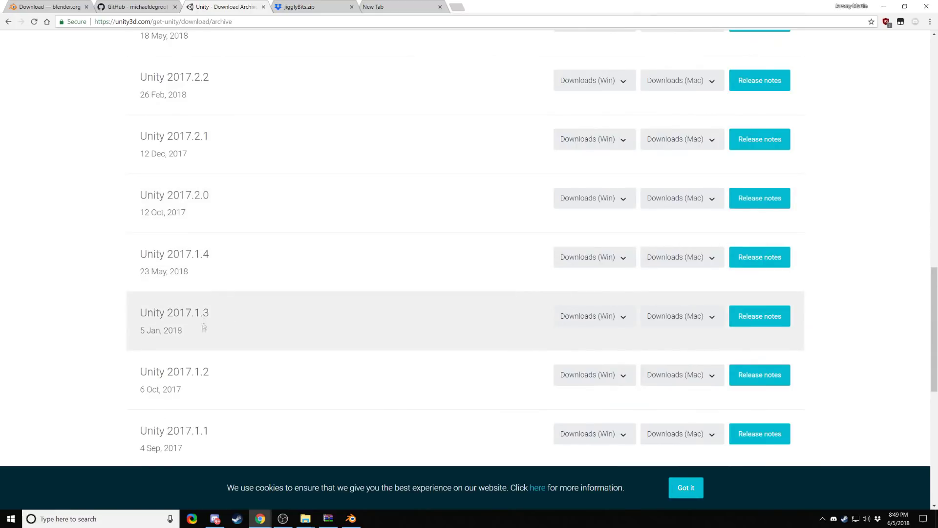
scroll(378, 137, "up", 15)
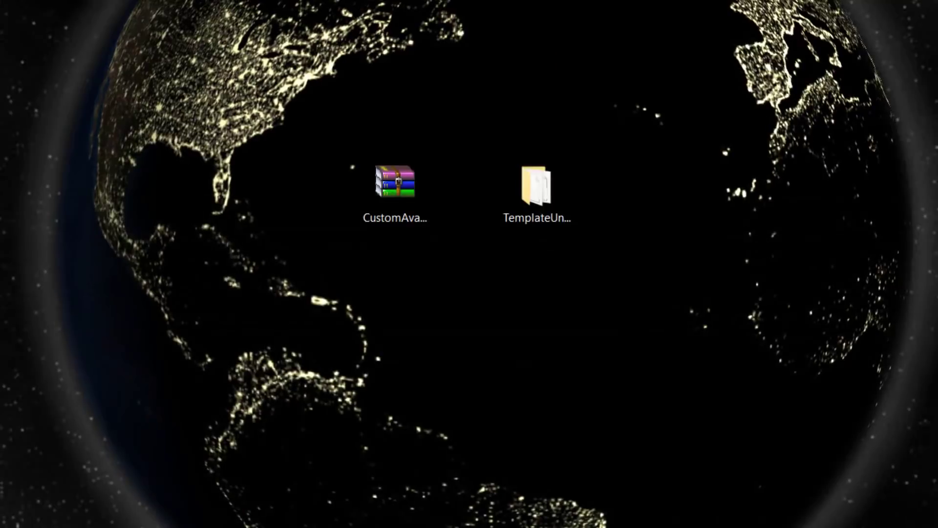
Step: Place the Unity 5.6.3p1 and Unity 2017.3.1f1 shortcuts side by side on the desktop and select Unity 5.6.3p1
left_click_drag(295, 388, 326, 479)
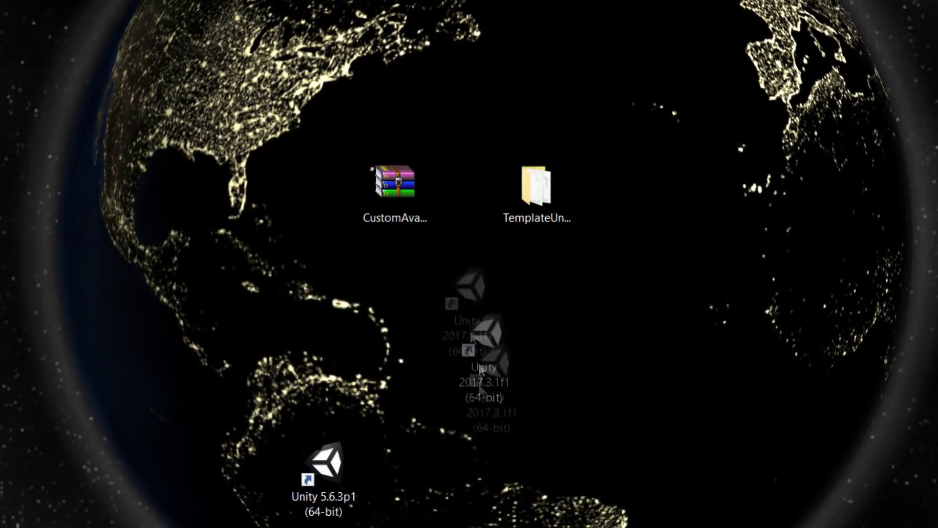
left_click_drag(481, 371, 464, 488)
left_click(324, 469)
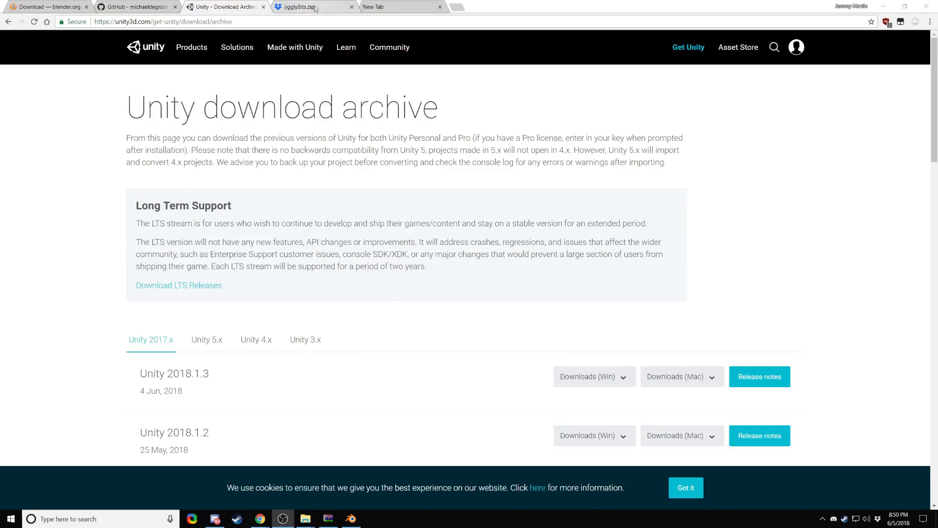
Step: View the jigglyBits.zip page on Dropbox, and write "LITERALLY GOOGLE AN MMD OF WHAT YOU WANT" as a search in the new tab
left_click(293, 7)
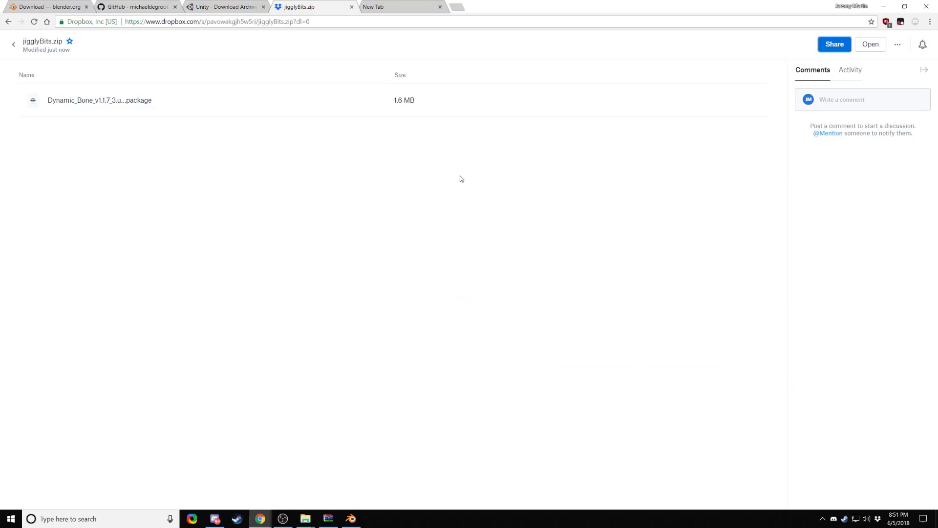
key("ctrl+Tab")
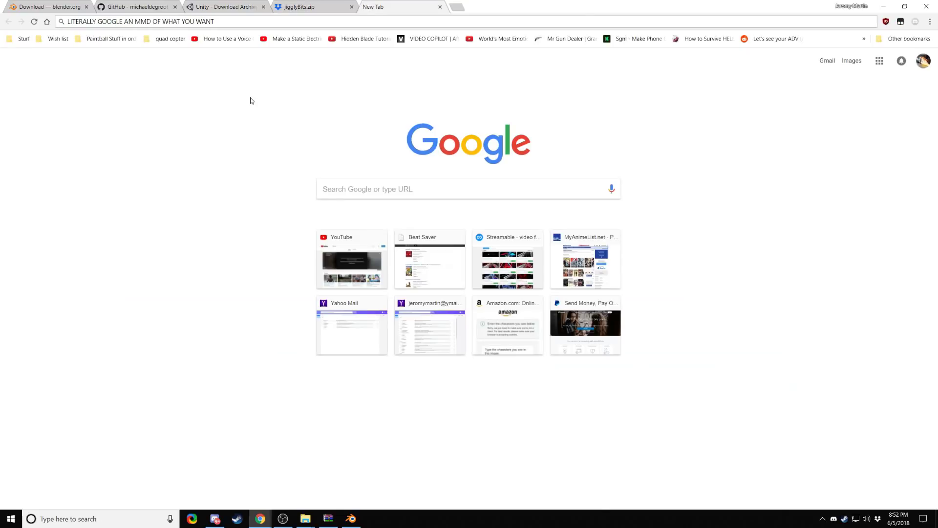
left_click(224, 24)
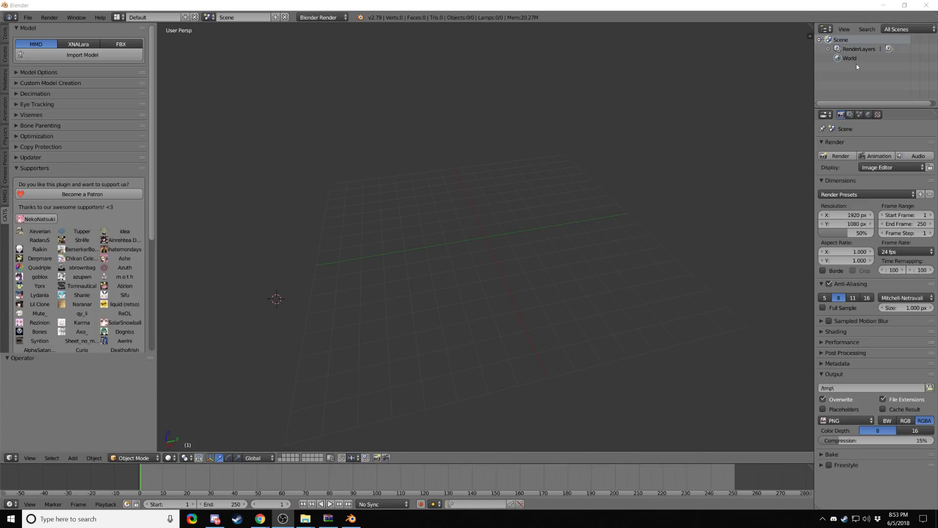
Step: In Blender, import the MMD model aqua.pmx from the aqua folder on the desktop with the Cats plugin
left_click(82, 54)
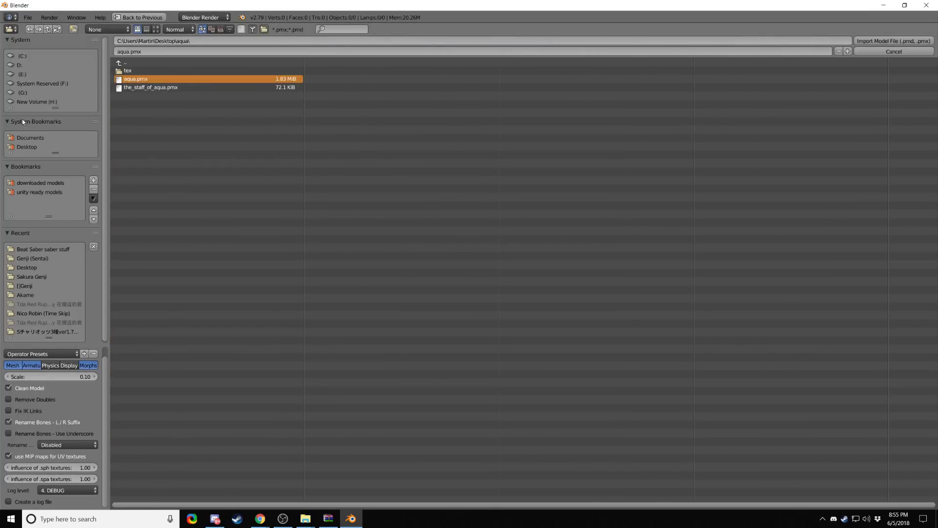
left_click(882, 42)
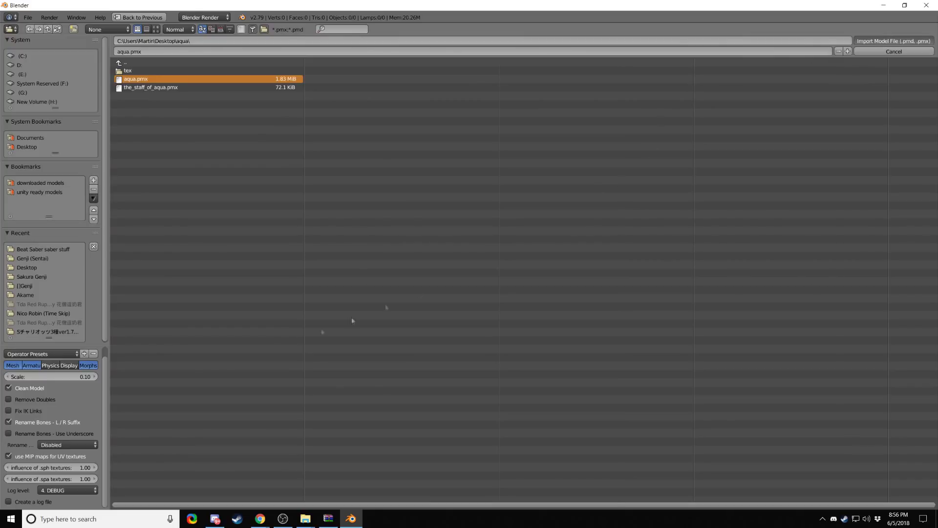
scroll(337, 219, "up", 5)
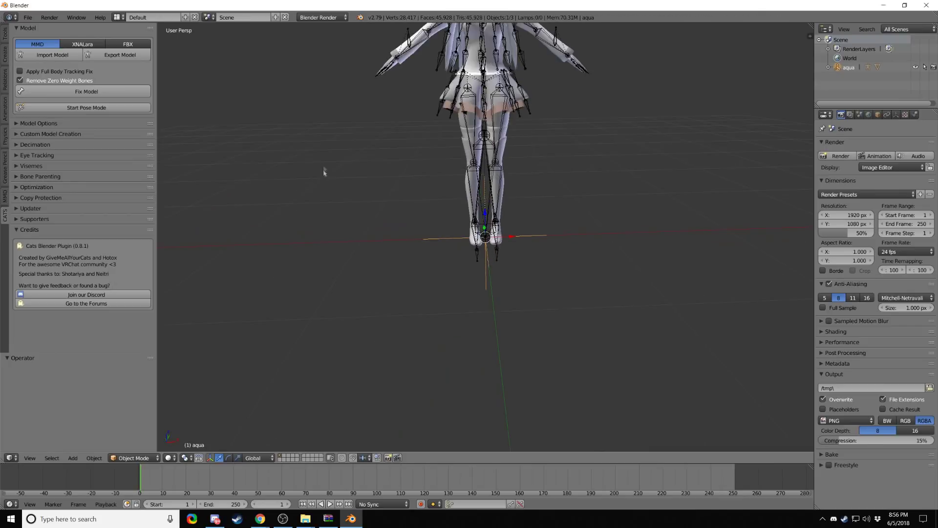
middle_click_drag(329, 125, 417, 220)
scroll(364, 164, "up", 2)
middle_click_drag(342, 283, 540, 173)
scroll(366, 183, "up", 2)
scroll(468, 226, "up", 1)
scroll(541, 174, "up", 2)
middle_click_drag(425, 198, 441, 190)
Step: Select the imported model's armature and run the Cats Fix Model operation, keeping Remove Zero Weight Bones enabled
right_click(438, 190)
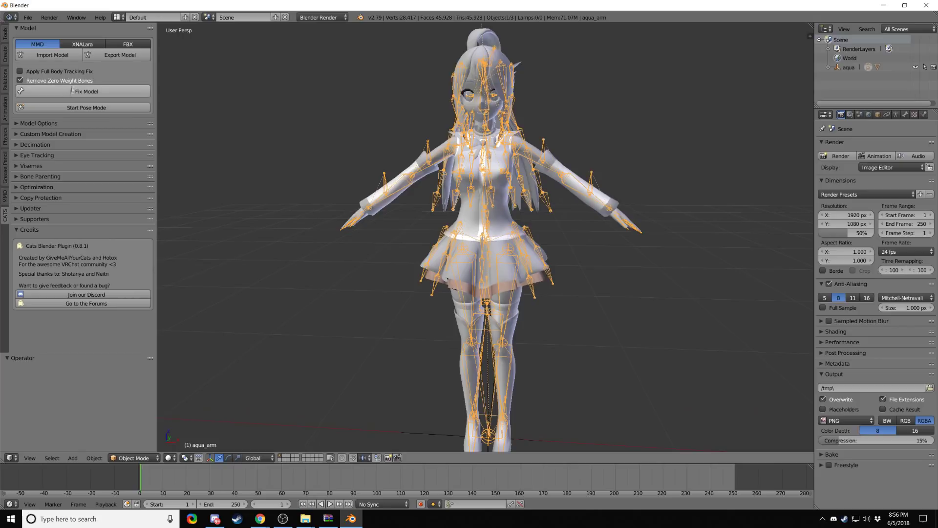
left_click(88, 91)
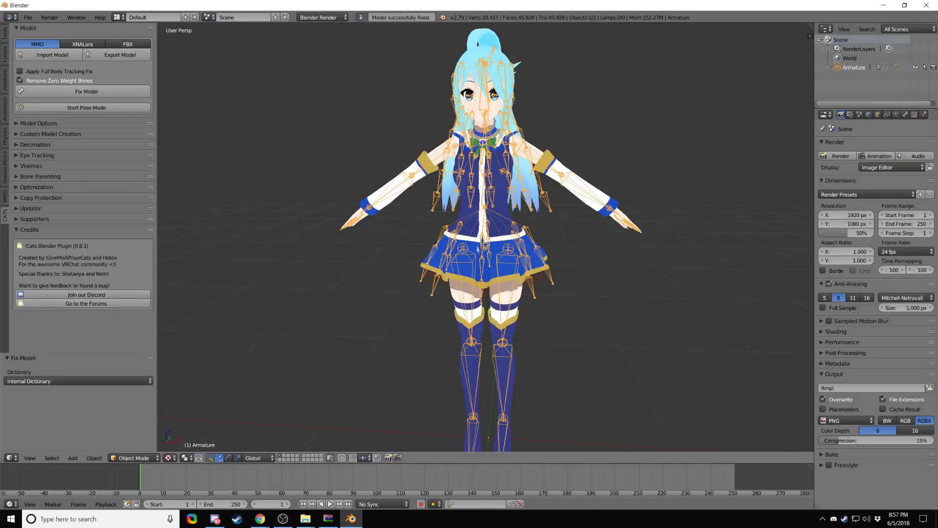
scroll(513, 254, "up", 5)
scroll(513, 254, "down", 3)
Step: Expand the Cats model options and hide the model's Body mesh so only the armature is shown
left_click(39, 123)
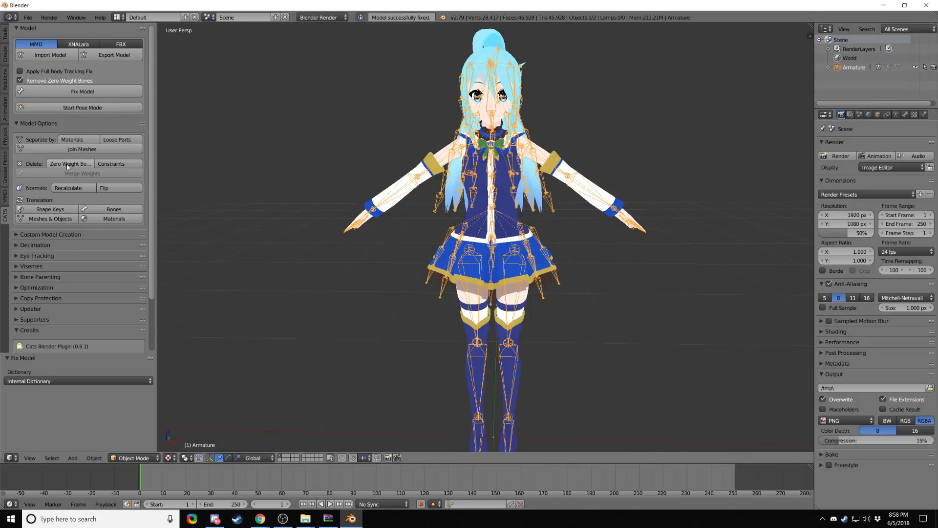
middle_click_drag(517, 170, 554, 165)
right_click(550, 157)
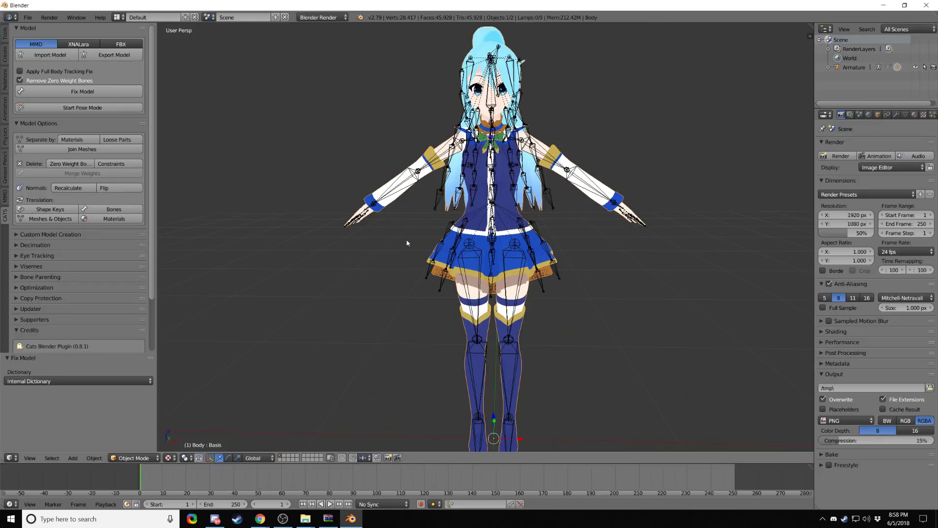
key("h")
scroll(517, 242, "up", 2)
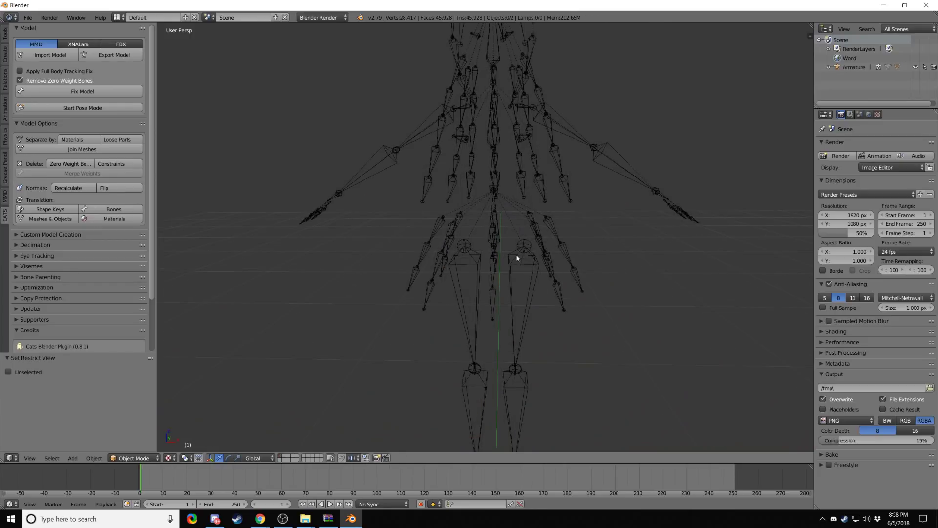
Step: Select the armature without moving it and switch it to Edit Mode
right_click(564, 276)
key("g")
right_click(554, 259)
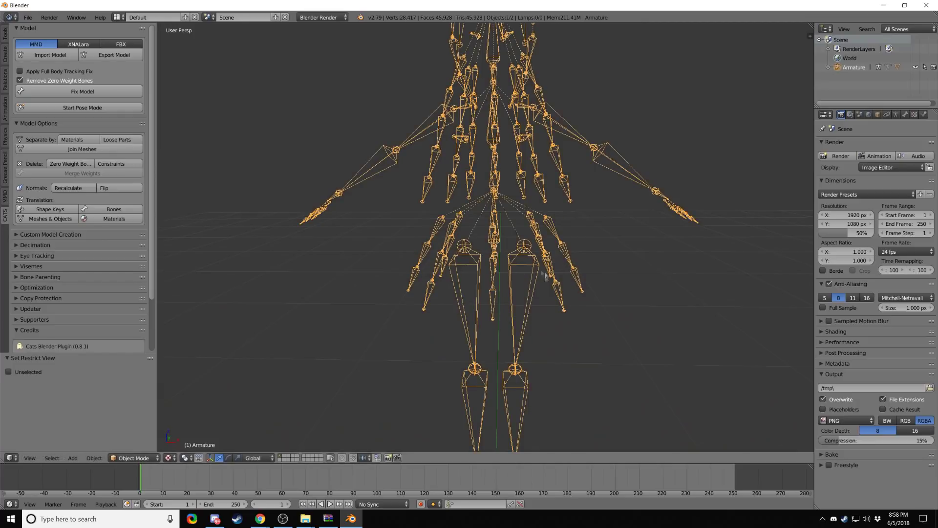
scroll(504, 276, "down", 4)
scroll(502, 254, "up", 2)
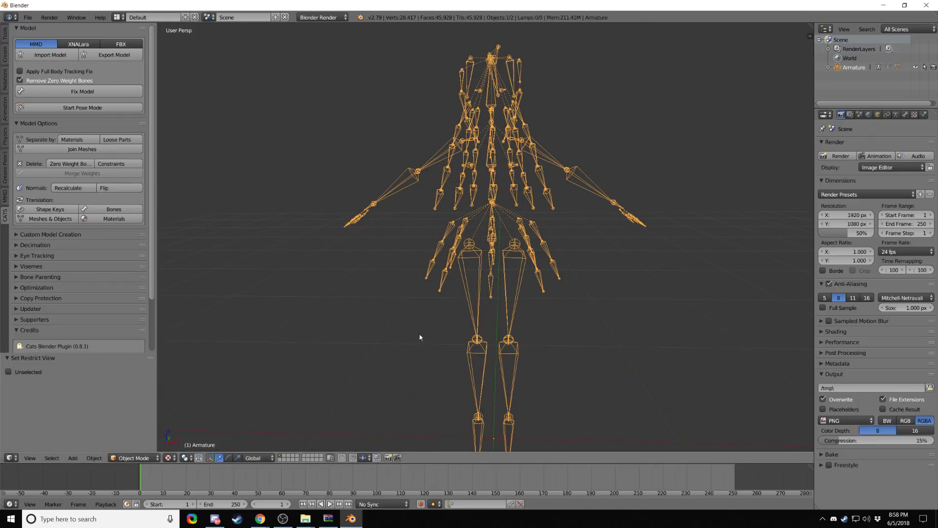
key("Tab")
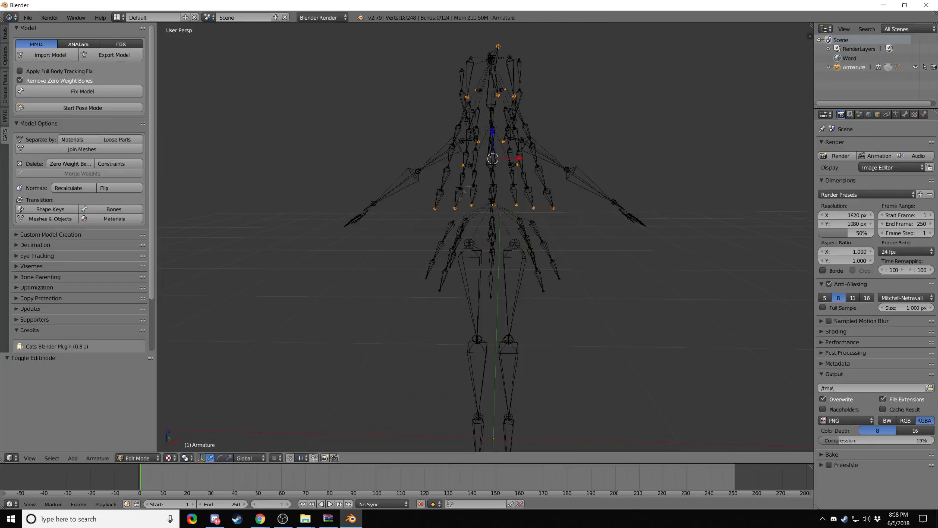
scroll(536, 266, "down", 3)
scroll(557, 206, "up", 4)
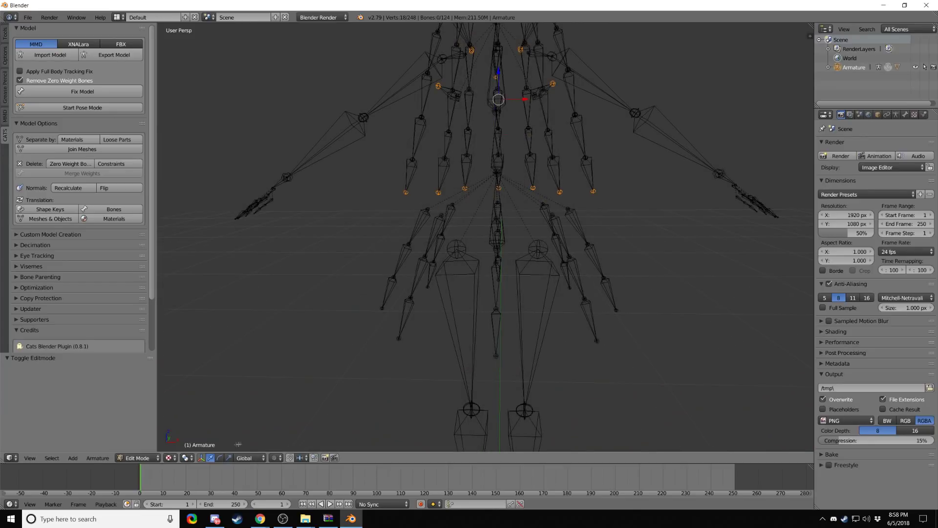
left_click(131, 458)
left_click(143, 436)
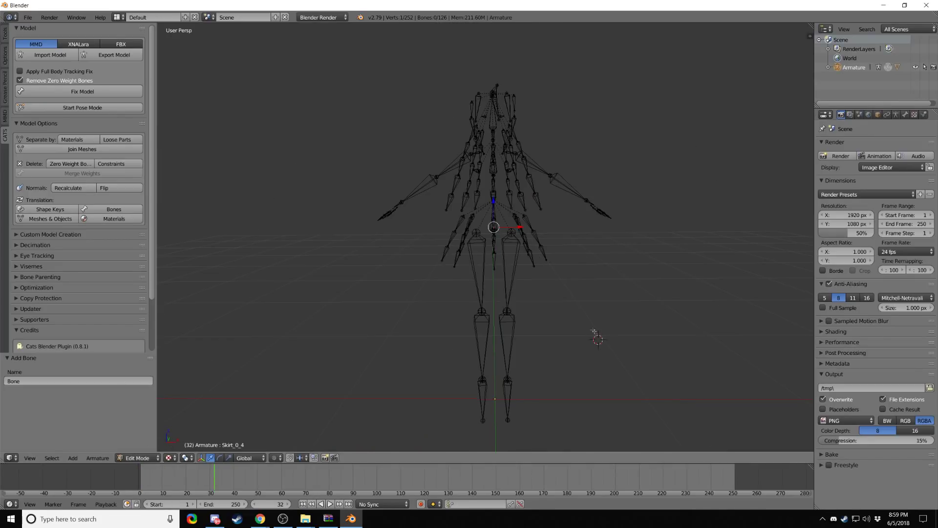
Step: Add a new bone to the armature beside the legs and select the whole bone
key("shift+a")
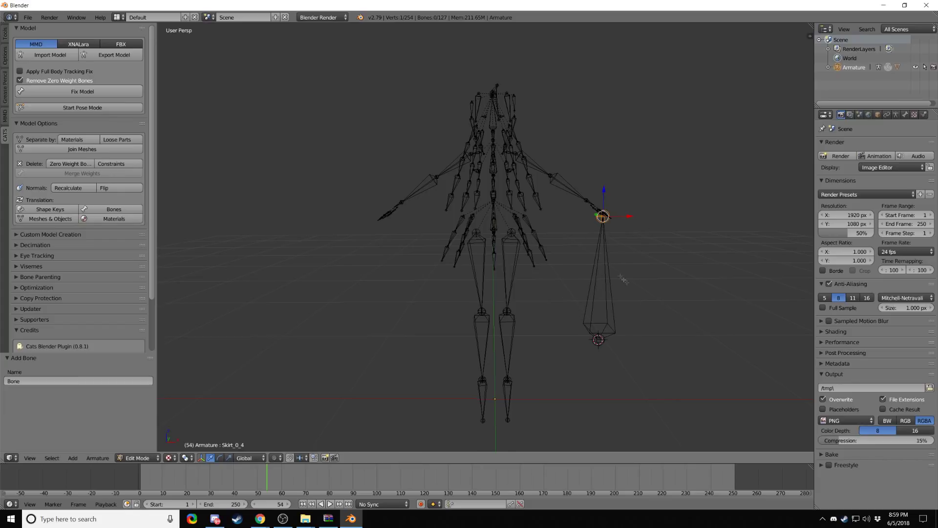
scroll(623, 279, "up", 2)
left_click(611, 278)
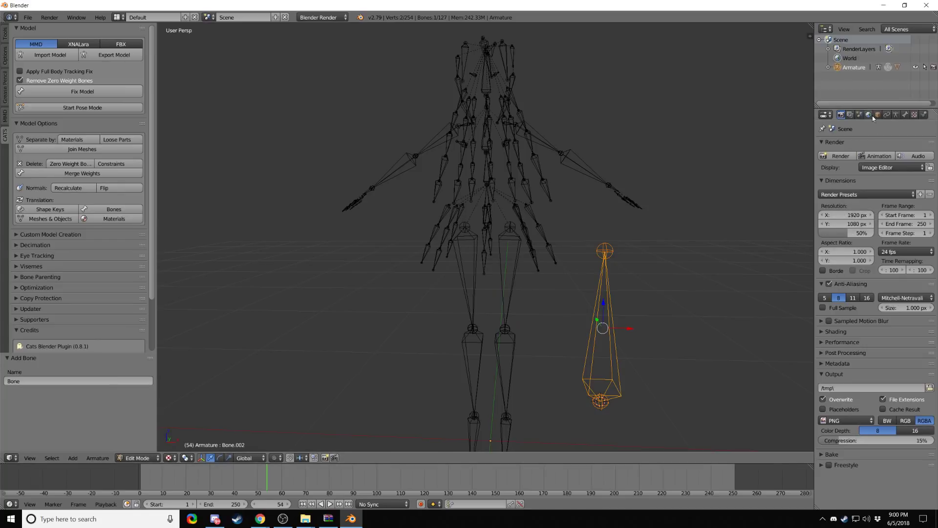
Step: Set the new bone's head position to X 0, Y 0 and Z 0.012 in its transform properties
left_click(905, 115)
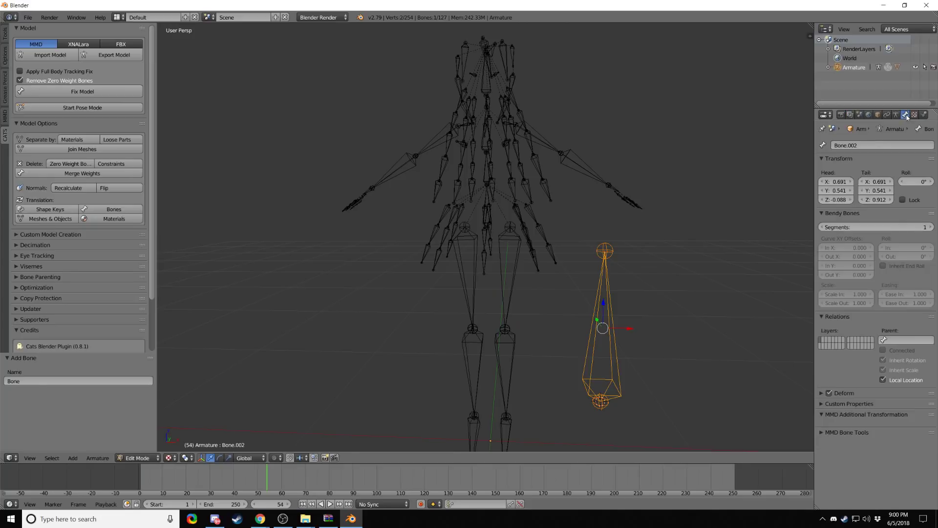
left_click(833, 182)
type("0")
key("Tab")
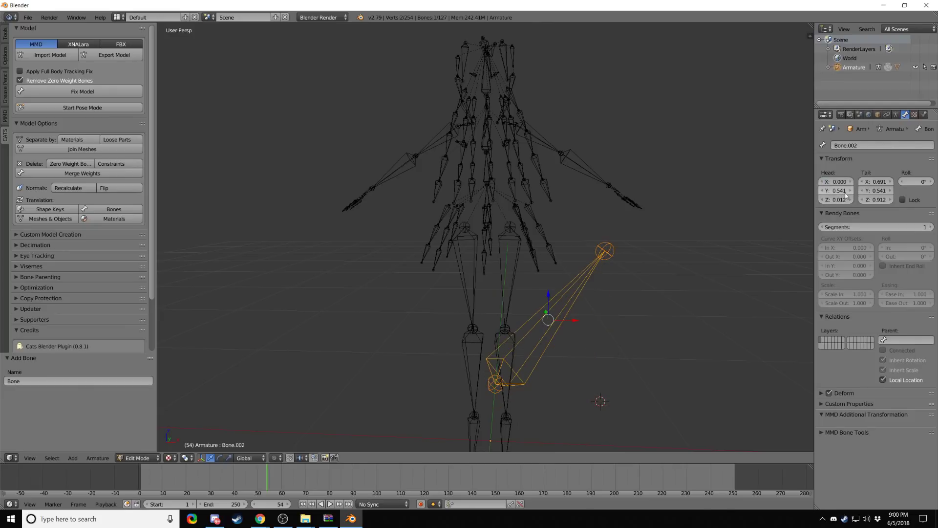
type("0")
key("Tab")
type("0")
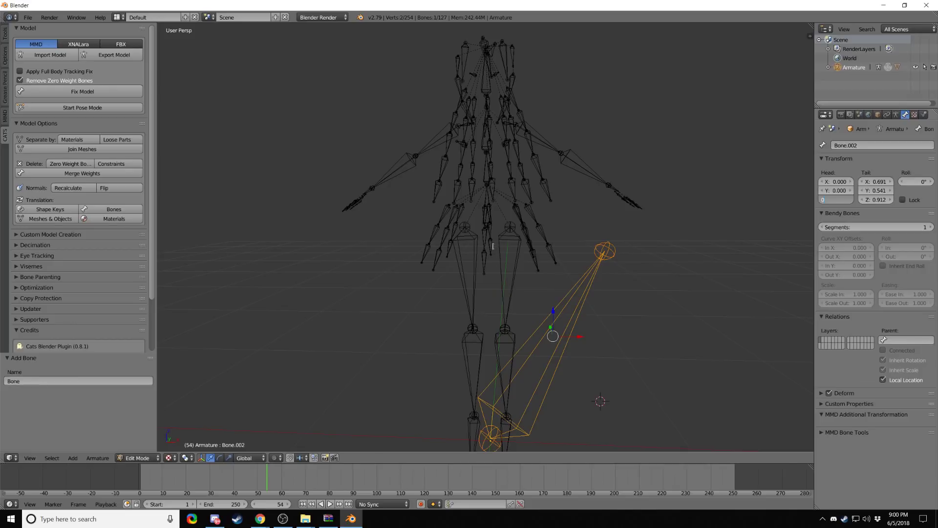
key("Return")
Step: Inspect the Hips bone's head coordinates, identifying it among the neighbouring spine and right leg bones
middle_click_drag(577, 248, 604, 309)
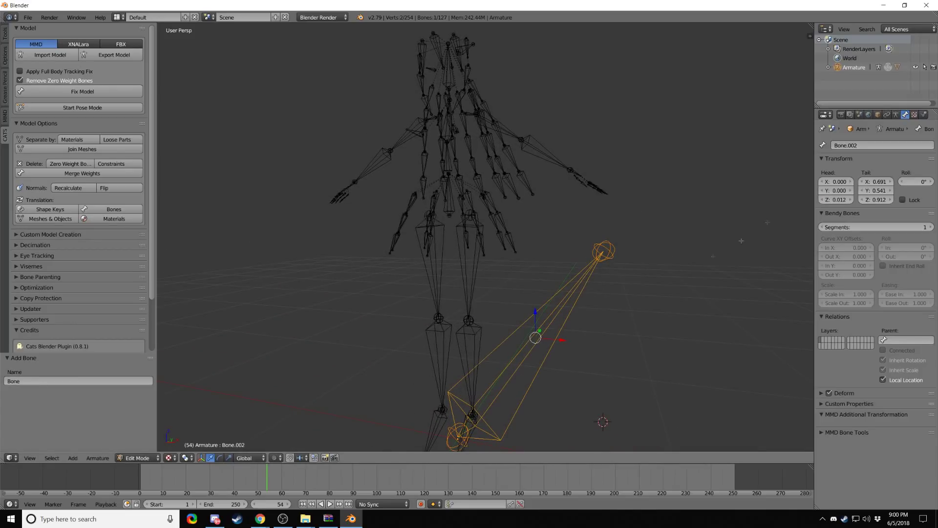
scroll(399, 226, "up", 5)
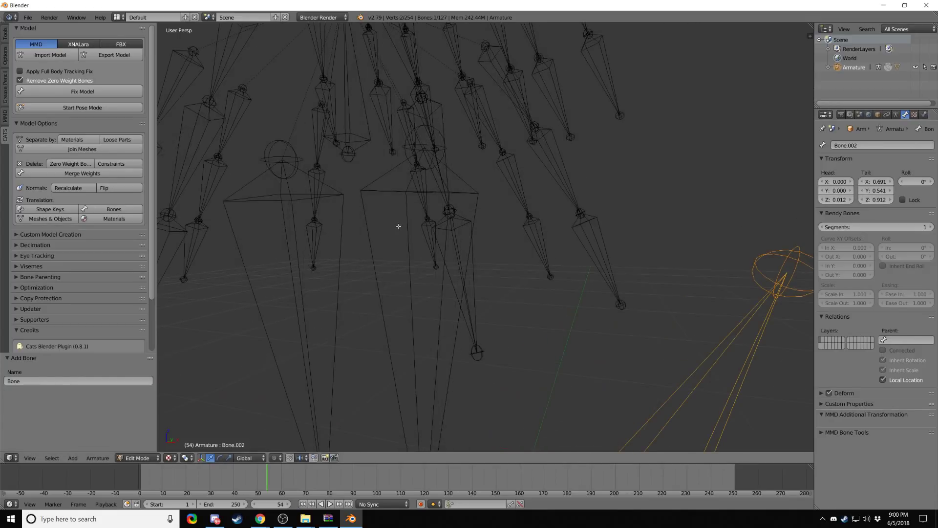
scroll(398, 227, "down", 3)
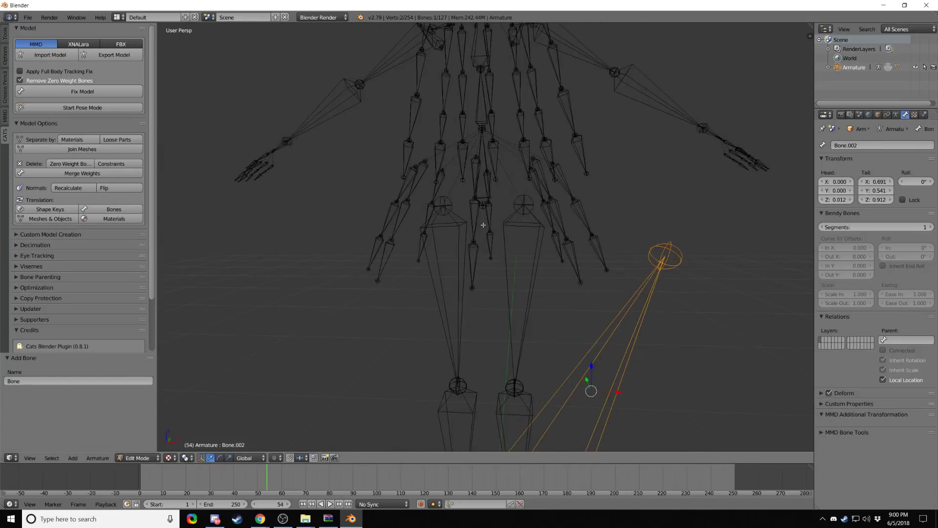
middle_click_drag(483, 225, 576, 230)
right_click(580, 227)
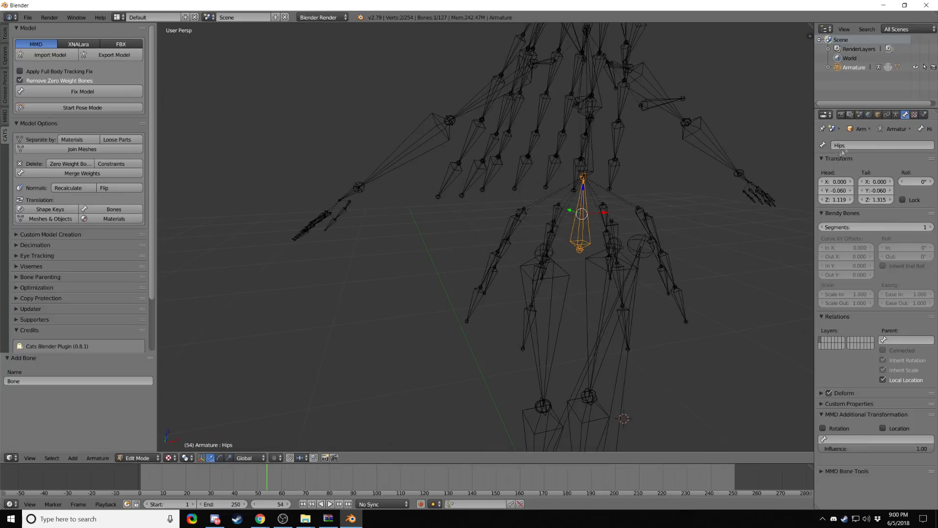
right_click(584, 161)
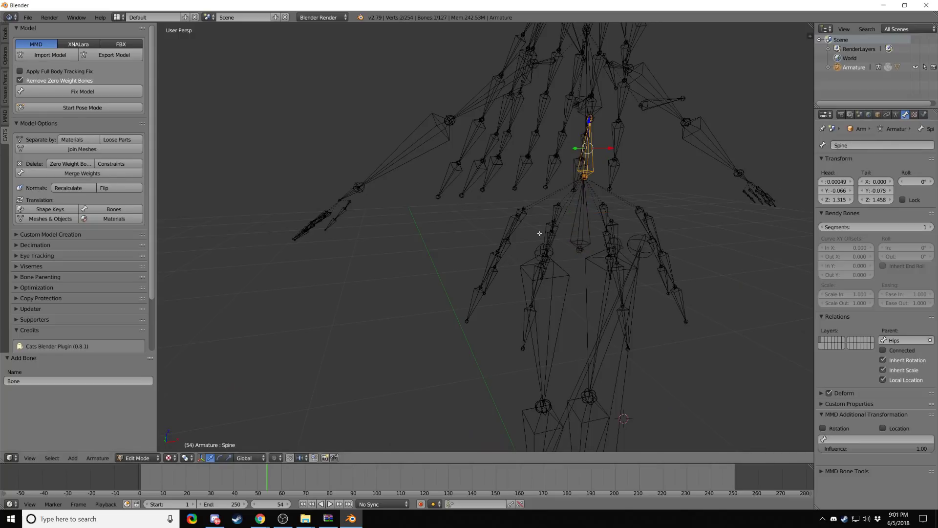
right_click(550, 250)
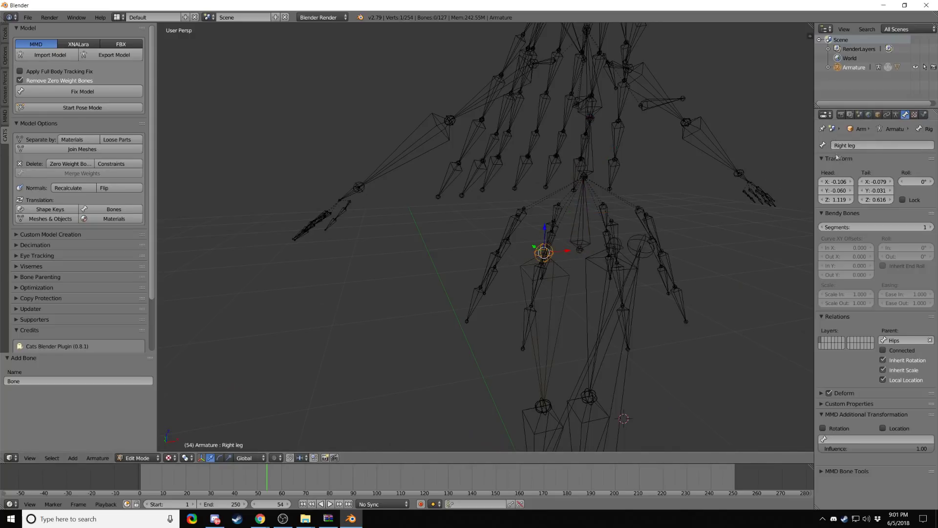
left_click(849, 146)
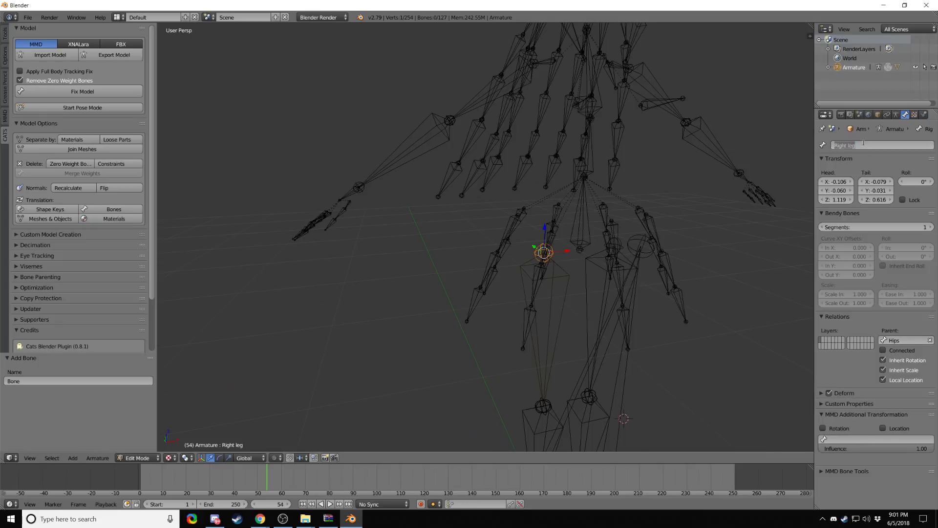
right_click(580, 221)
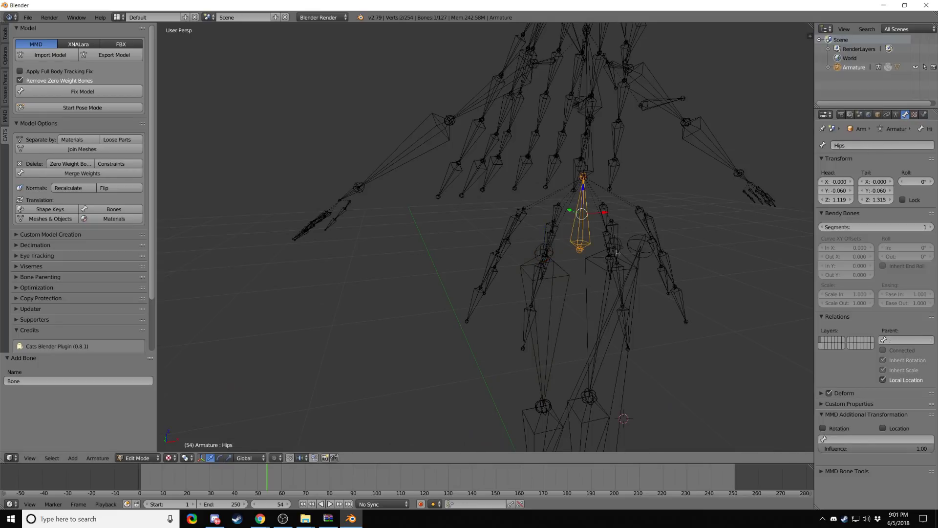
Step: Select the new bone and set its tail position to X 0, Y -0.060 and Z 1.117
scroll(631, 227, "down", 8)
scroll(586, 285, "up", 3)
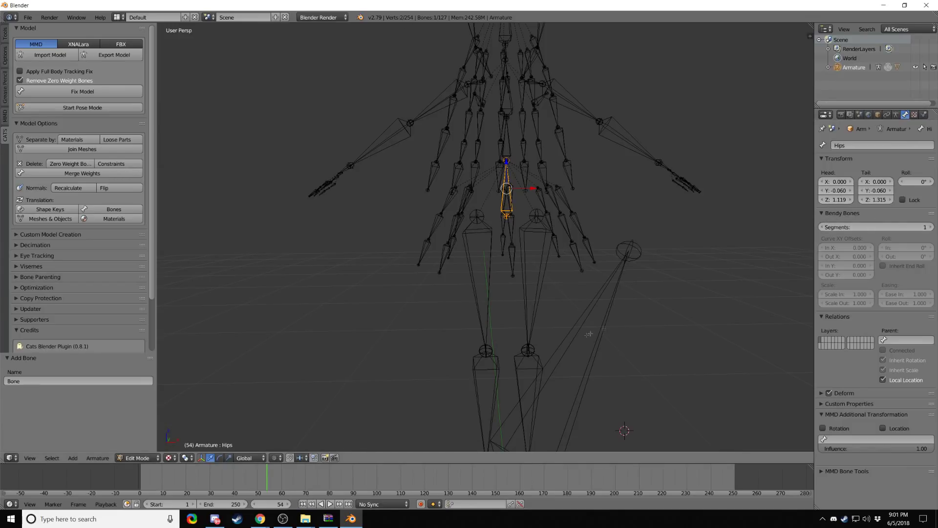
right_click(612, 317)
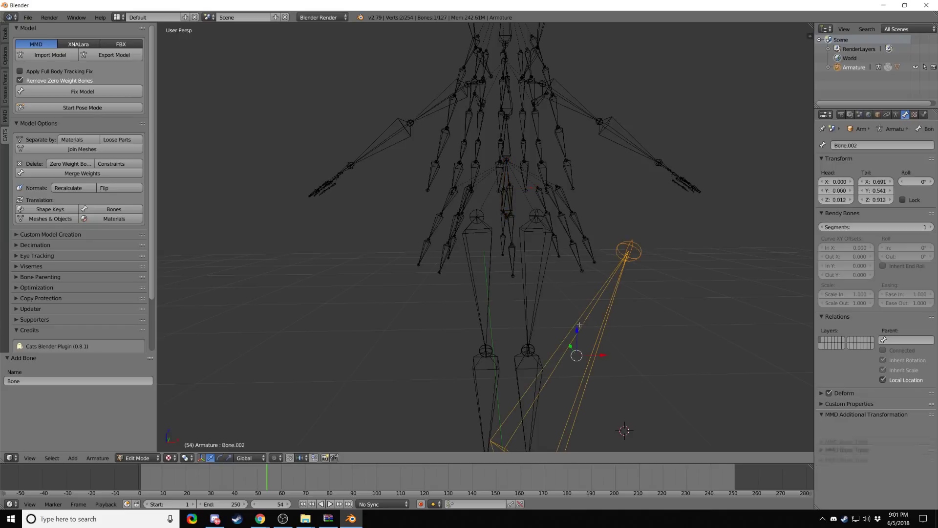
left_click(878, 181)
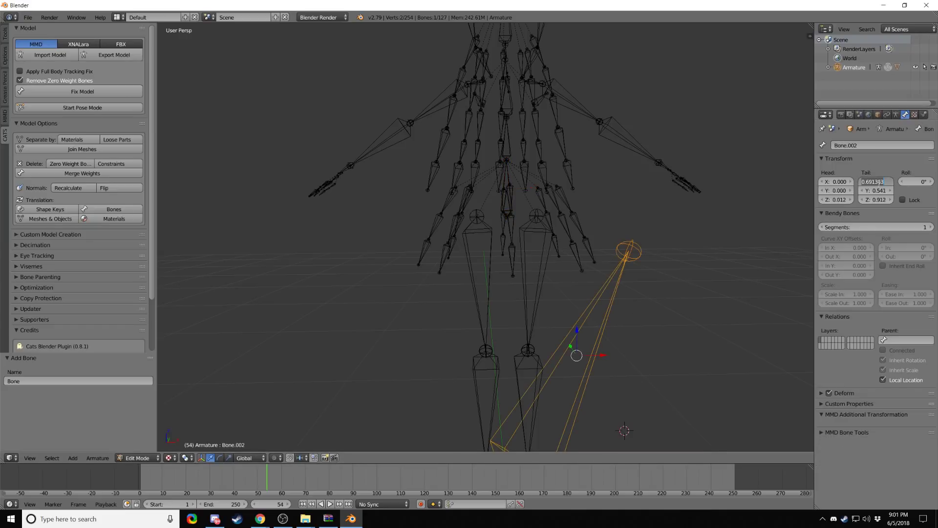
type("000")
key("Return")
left_click(874, 191)
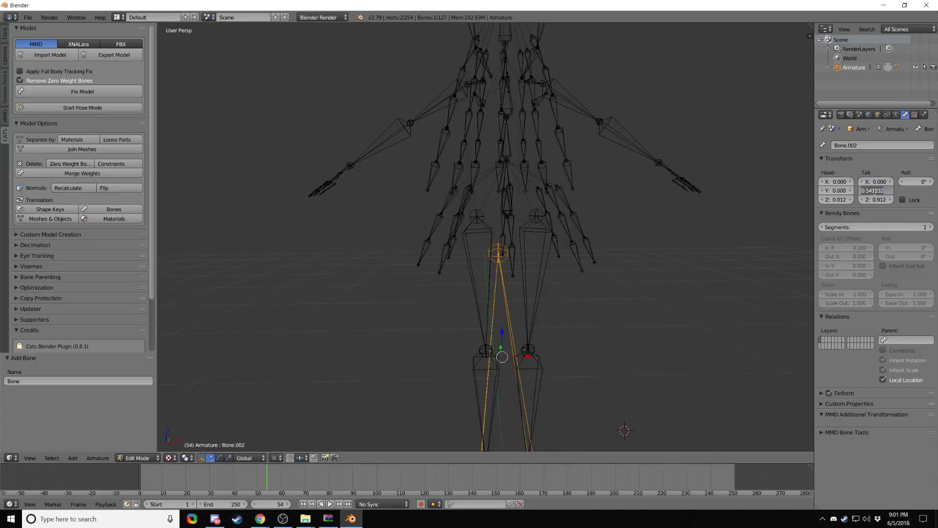
key("BackSpace")
key("Return")
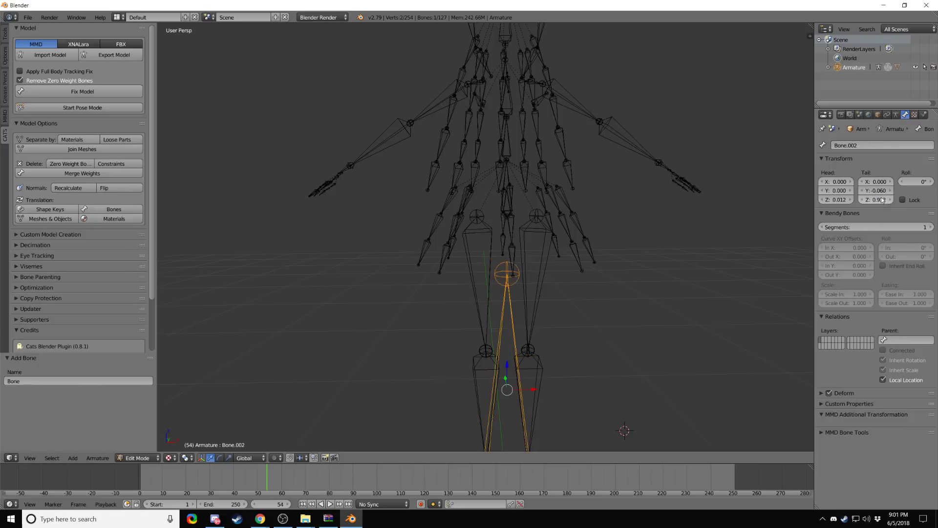
left_click(879, 199)
type("1.117")
key("Return")
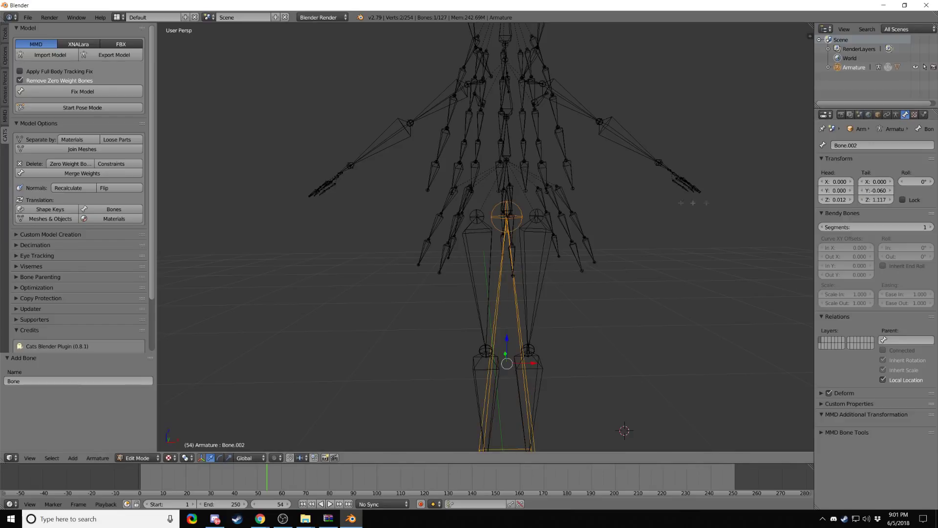
Step: Check the Hips bone's head height, then correct the new bone's tail Z to 1.119
right_click(540, 226)
scroll(540, 226, "up", 5)
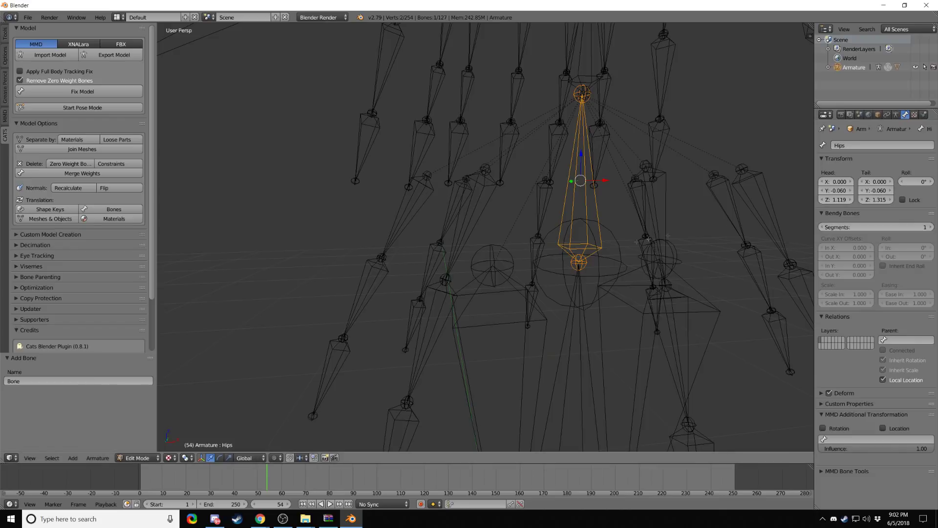
right_click(572, 370)
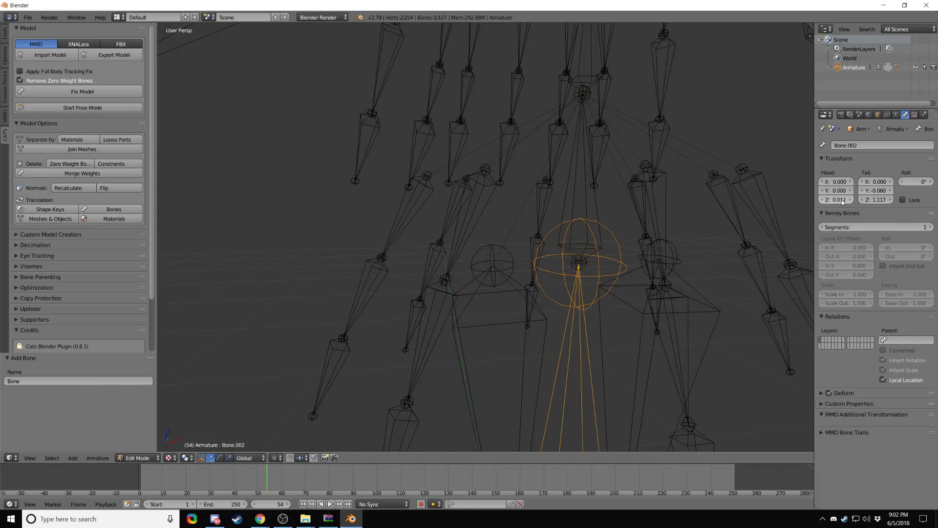
left_click(884, 199)
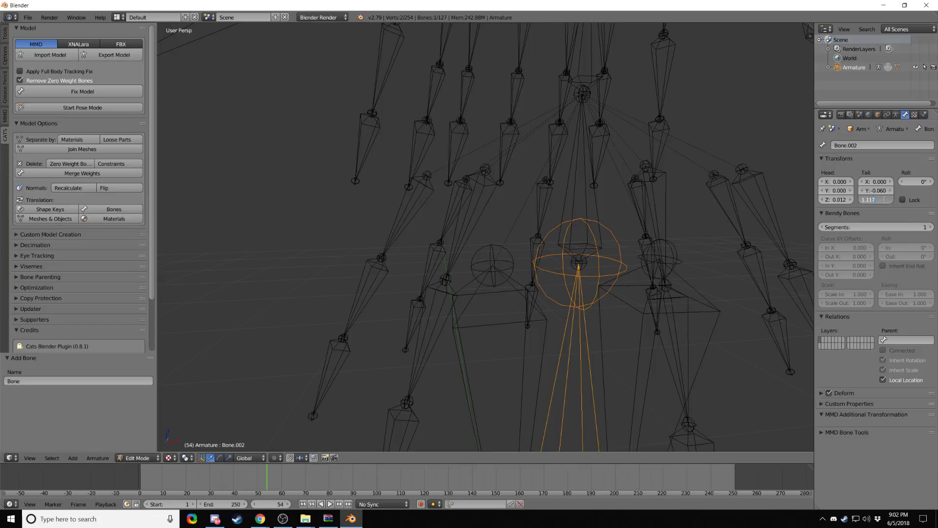
key("Return")
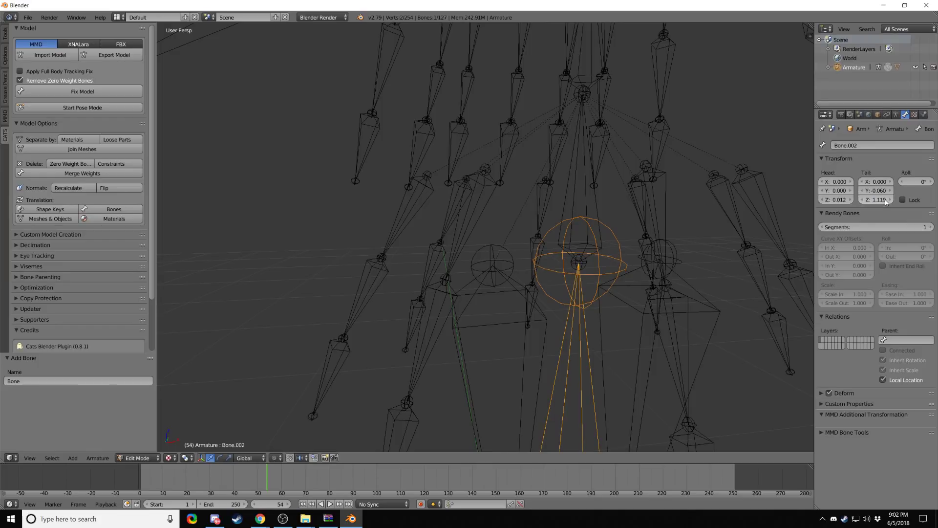
Step: Rename the new bone between the legs as Big Boi
scroll(559, 265, "down", 5)
middle_click_drag(565, 272, 547, 325)
left_click(854, 145)
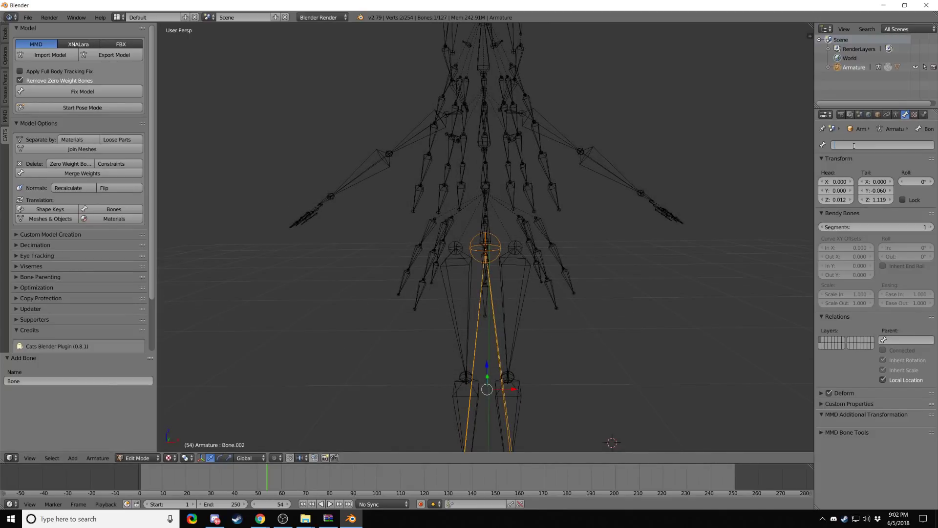
type("Big Boi")
key("Return")
Step: Select the Hips bone and set Big Boi as its parent
scroll(509, 240, "up", 5)
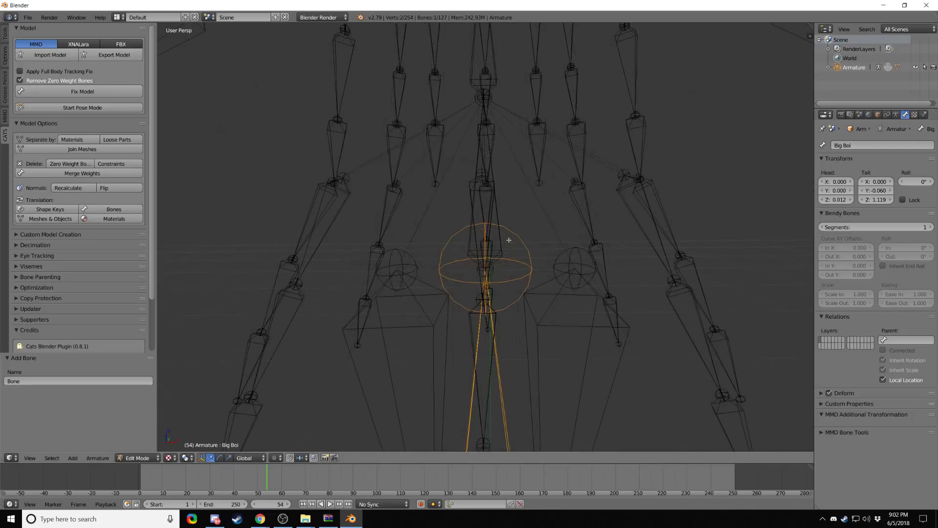
middle_click_drag(474, 254, 610, 185)
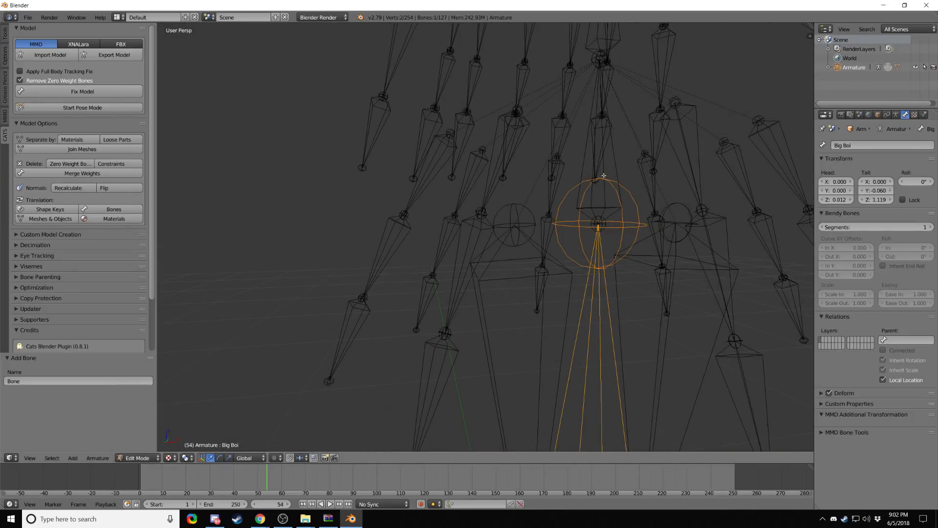
right_click(596, 179)
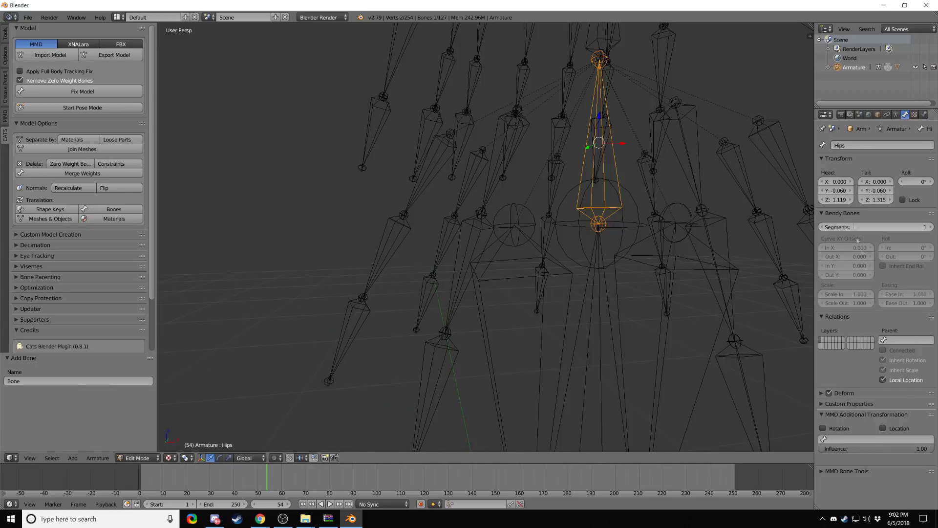
left_click(882, 340)
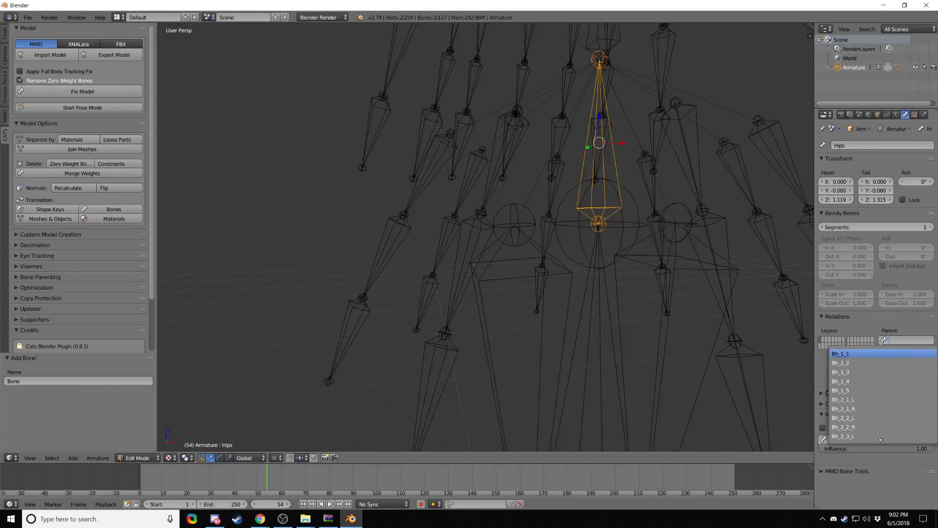
type("big")
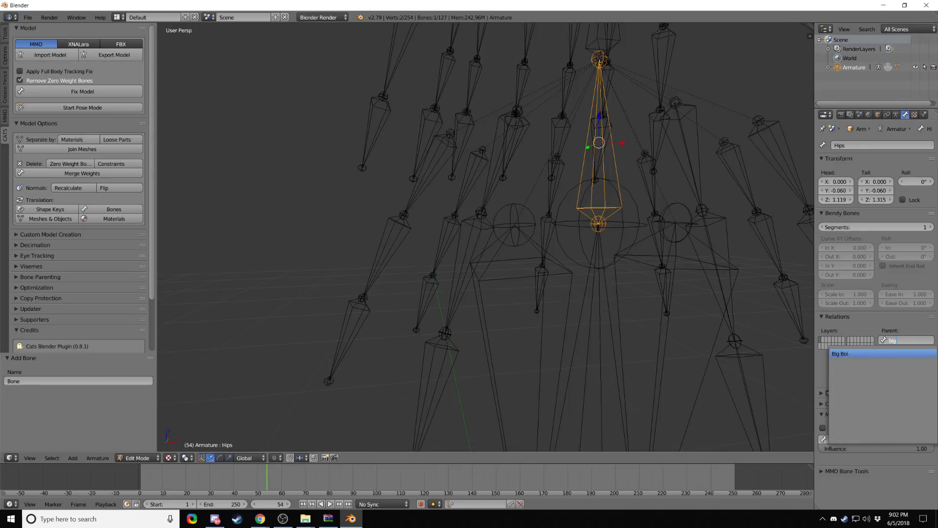
left_click(848, 354)
key("Home")
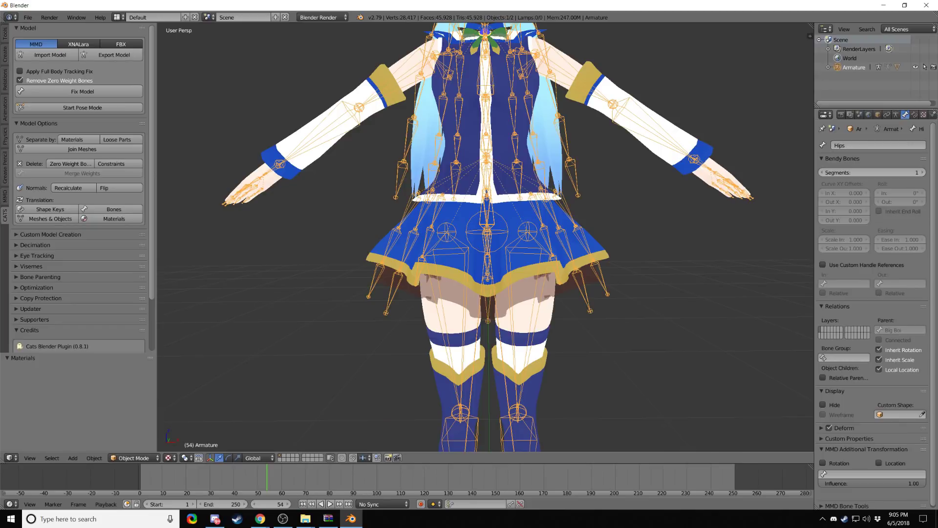
Step: Start the Cats Pose Mode and select the first index finger bone of the right hand, IndexFinger1_R
middle_click_drag(304, 208, 386, 283)
scroll(332, 202, "up", 3)
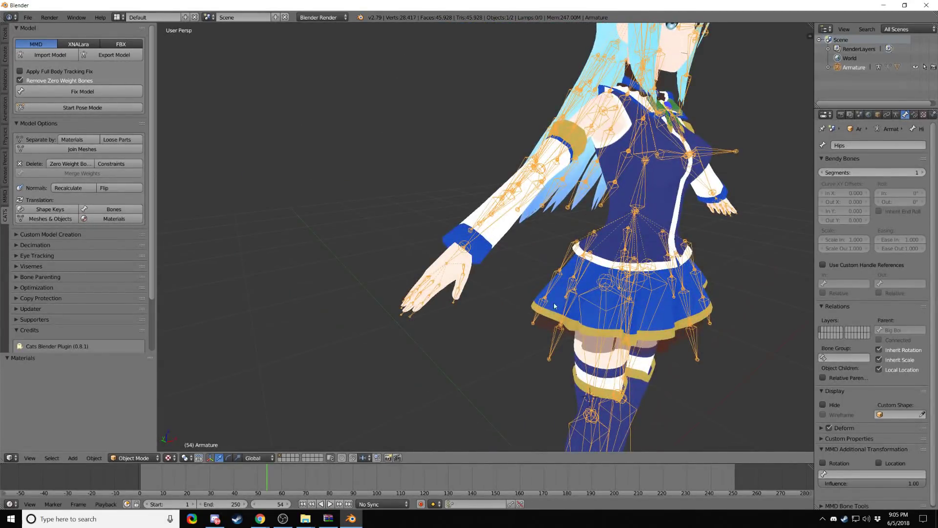
middle_click_drag(532, 277, 486, 259)
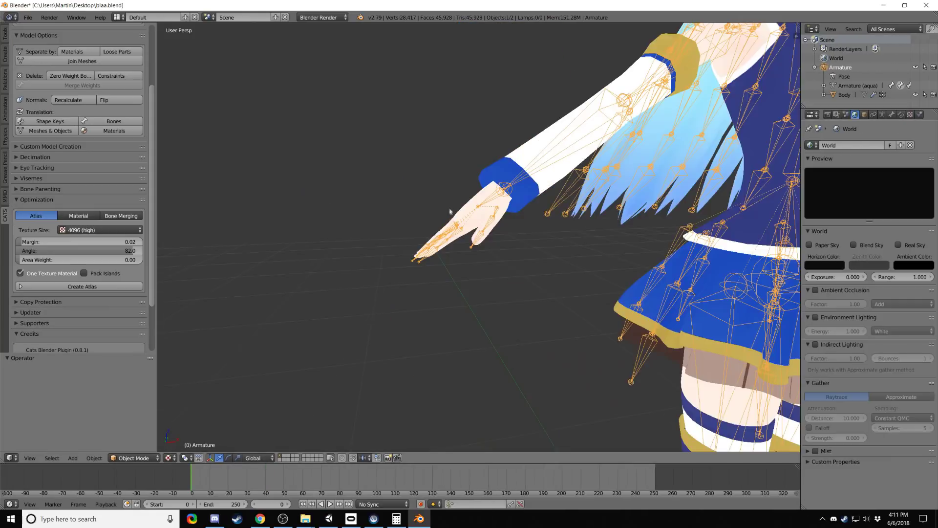
scroll(446, 241, "up", 6)
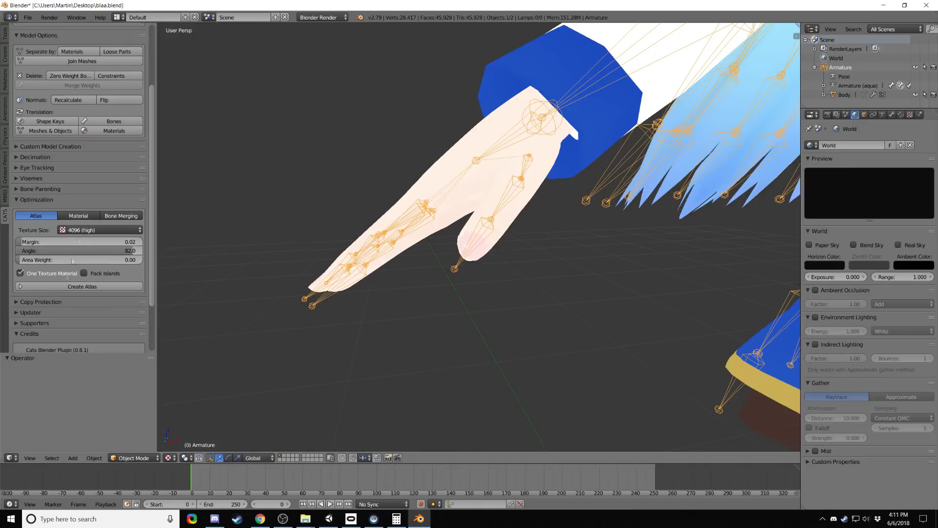
scroll(78, 249, "down", 3)
scroll(59, 269, "up", 3)
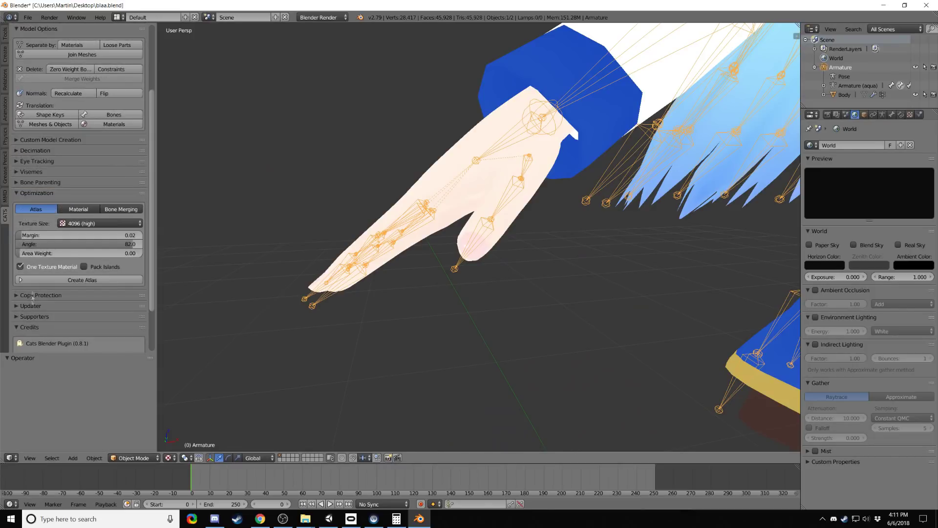
scroll(33, 297, "up", 5)
left_click(91, 104)
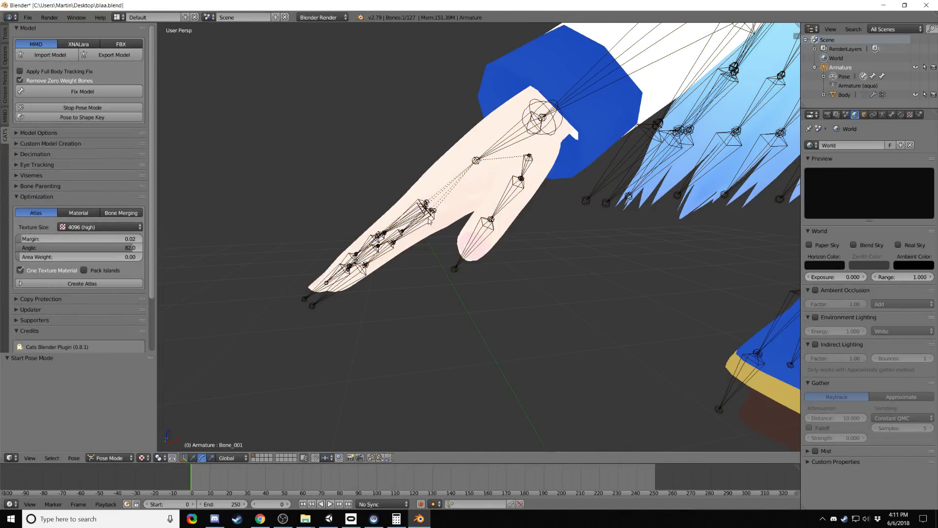
right_click(430, 220)
key("KP_Decimal")
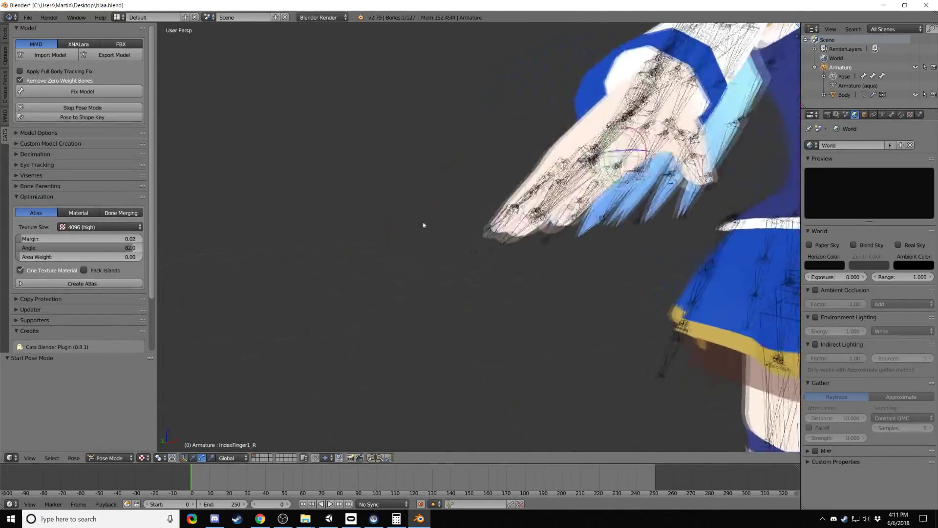
scroll(420, 228, "up", 3)
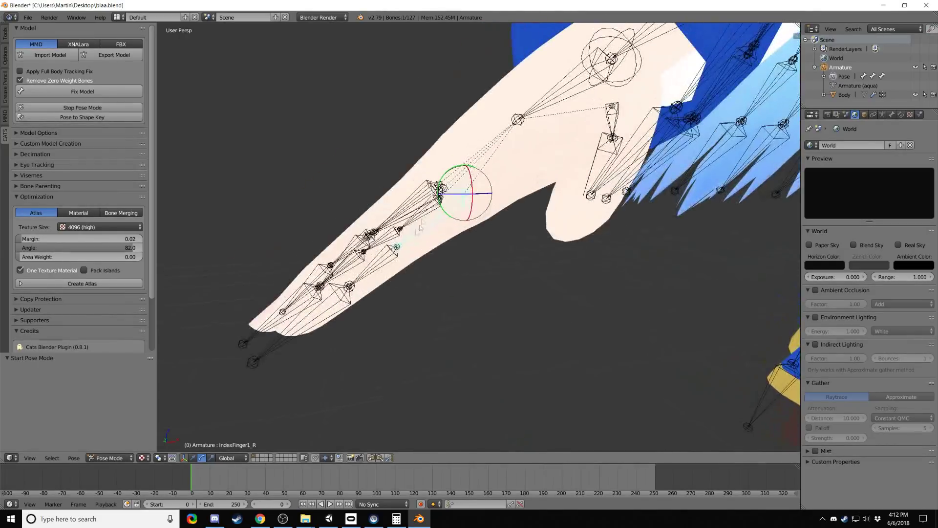
Step: Rotate the first index finger bone of the right hand about the global Y axis to curl it toward the palm
left_click_drag(444, 189, 466, 123)
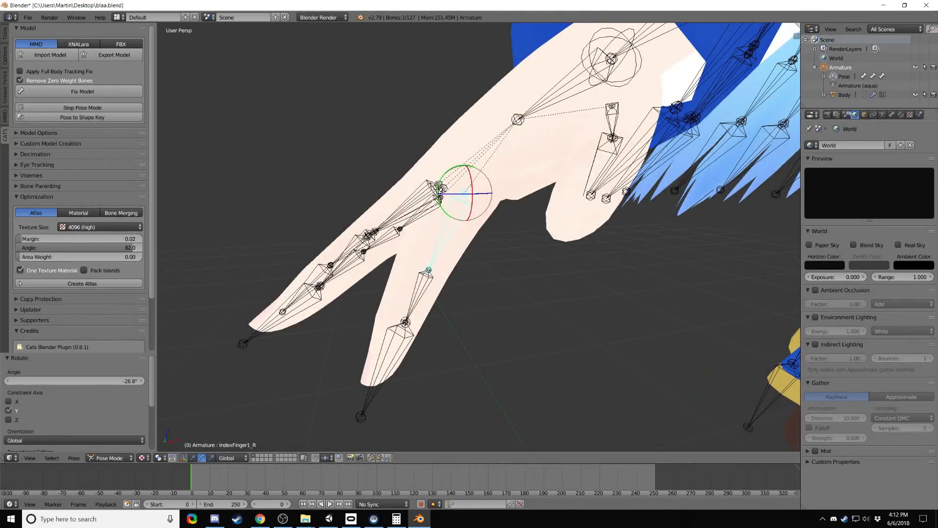
left_click(884, 116)
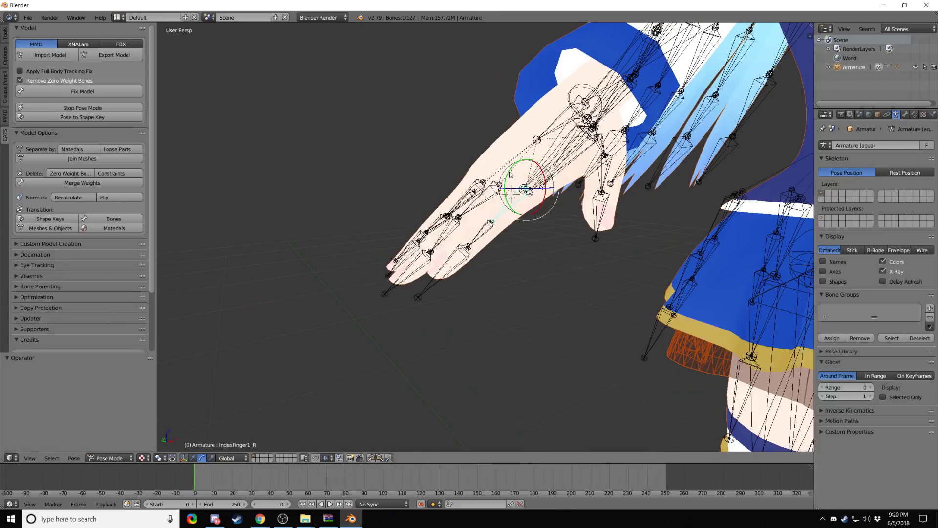
key("r")
key("y")
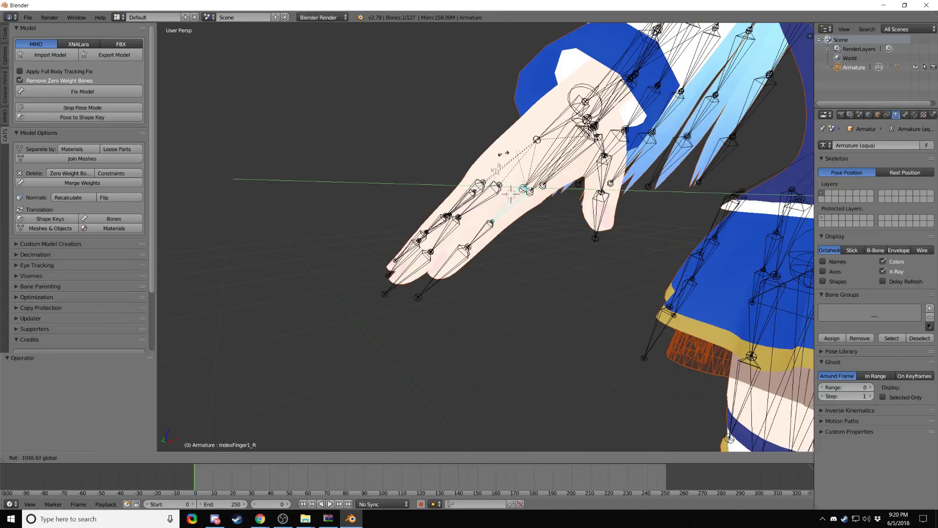
left_click(520, 162)
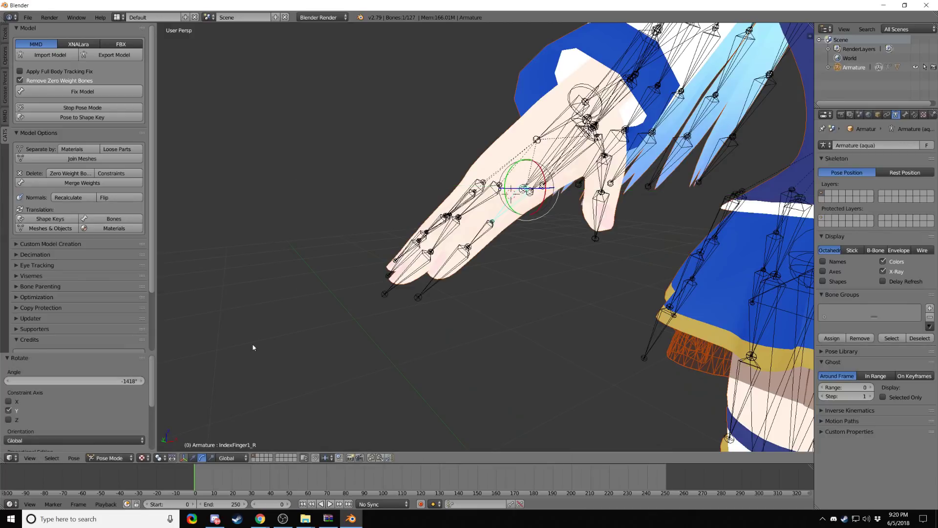
left_click(172, 458)
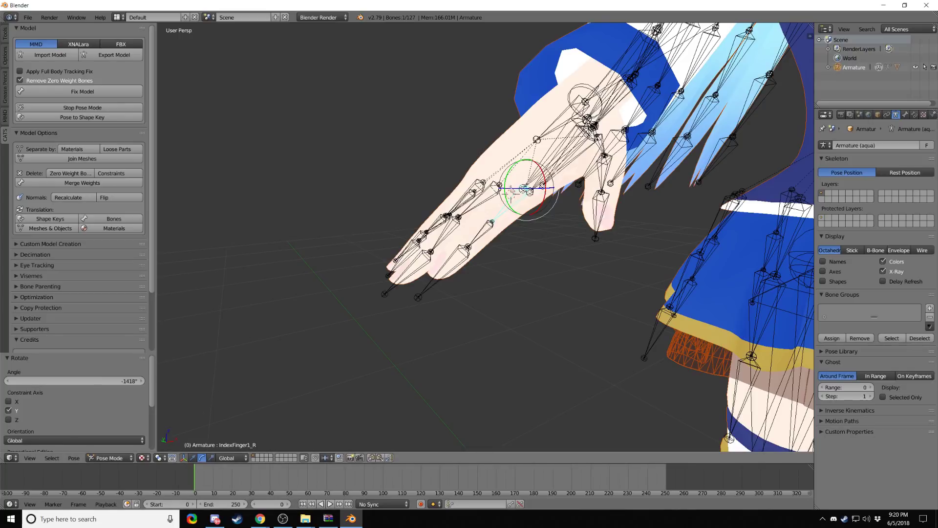
mouse_move(508, 178)
left_mouse_down()
mouse_move(512, 197)
mouse_move(510, 180)
left_mouse_up()
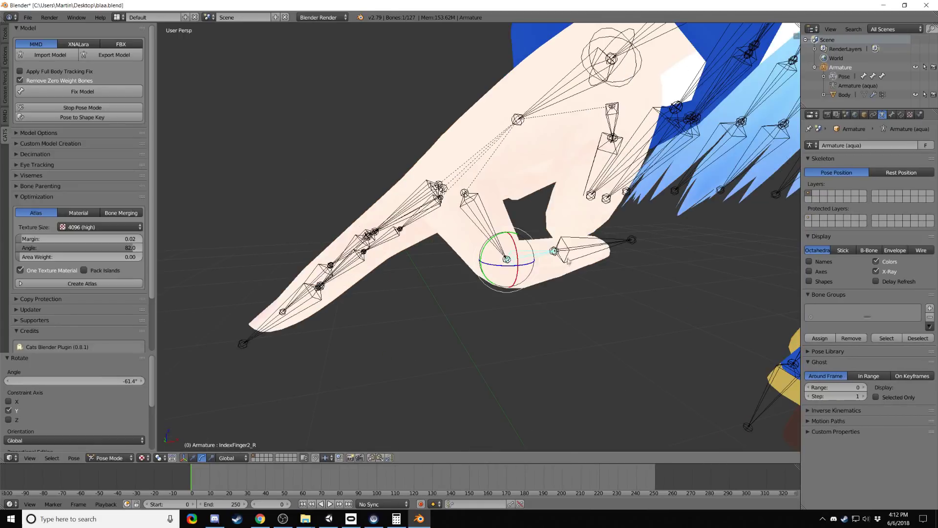
Step: Rotate the right index fingertip bone about -54° around the global Y axis, then curl the remaining fingers into a fist, starting with RingFinger1_R
right_click(568, 260)
left_click_drag(533, 250, 533, 269)
right_click(425, 184)
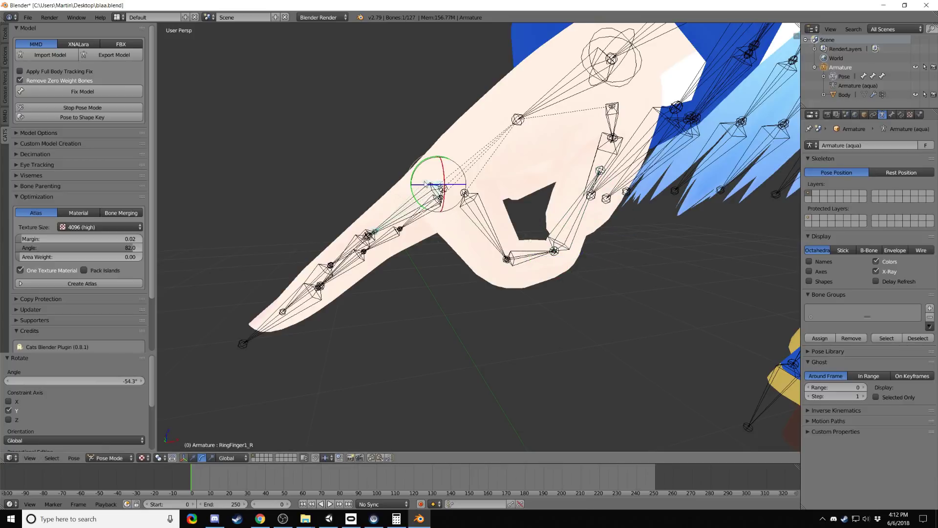
left_click_drag(425, 184, 435, 190)
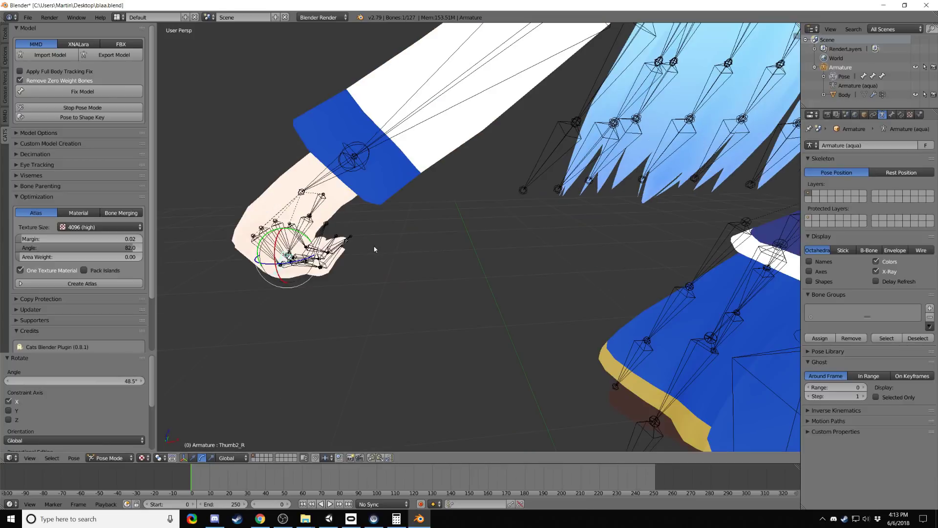
Step: Set the viewport shading to Solid and inspect the closed right hand from several angles
middle_click_drag(377, 249, 390, 193)
mouse_move(503, 223)
middle_mouse_down()
mouse_move(490, 222)
mouse_move(553, 226)
mouse_move(489, 234)
middle_mouse_up()
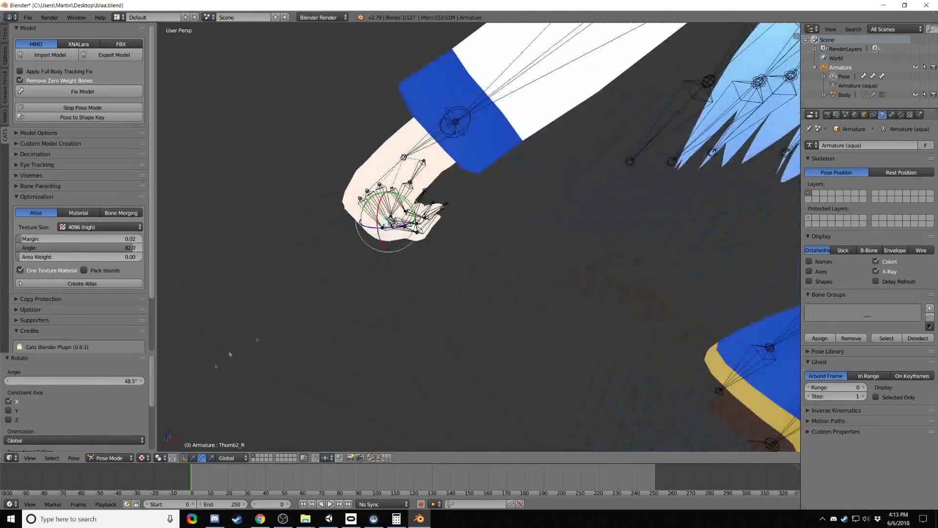
left_click(142, 457)
left_click(152, 427)
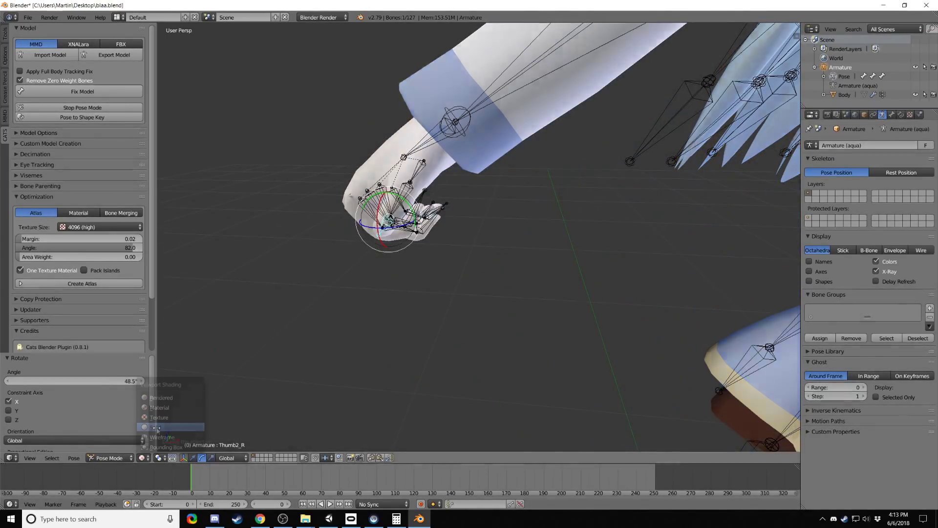
mouse_move(283, 332)
middle_mouse_down()
mouse_move(340, 301)
mouse_move(324, 307)
mouse_move(345, 273)
mouse_move(330, 272)
mouse_move(353, 270)
middle_mouse_up()
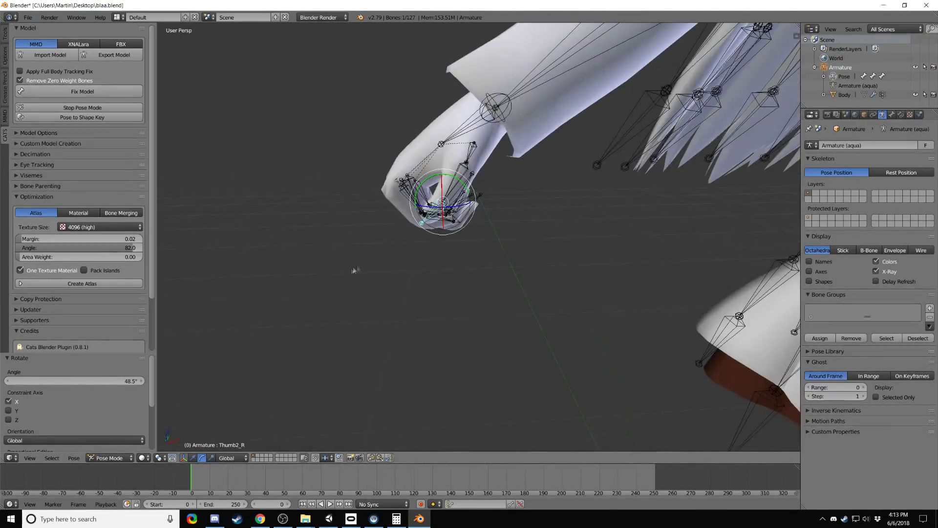
middle_click_drag(460, 293, 466, 273)
middle_click_drag(349, 214, 359, 215)
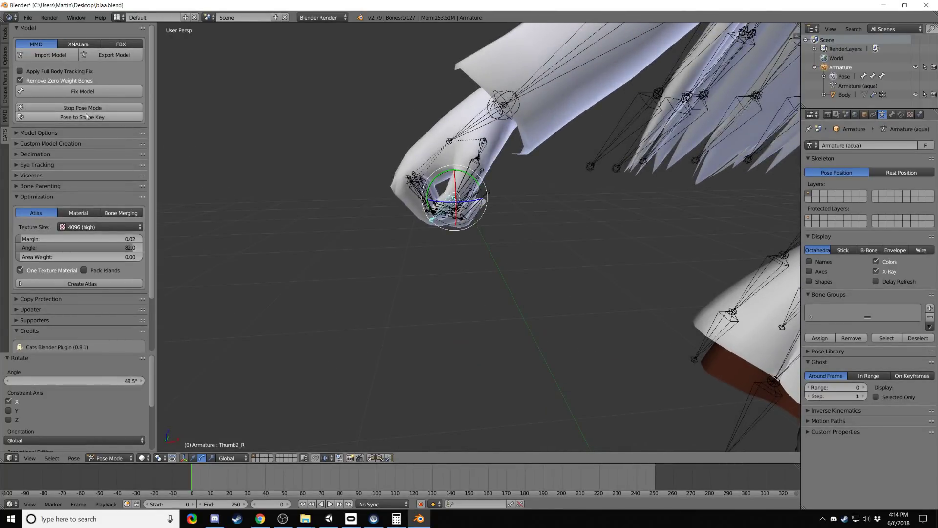
Step: Save the closed-hand pose as a shape key and stop the Cats Pose Mode
left_click(89, 116)
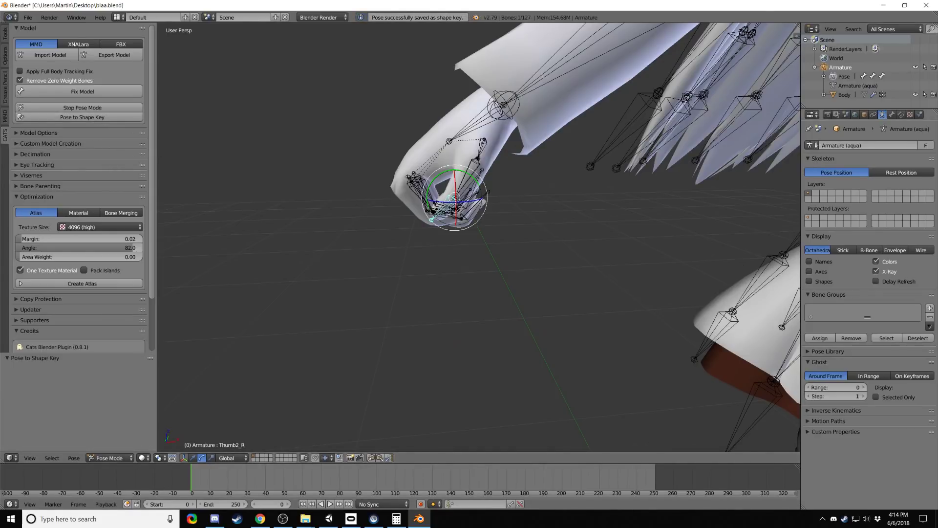
scroll(629, 185, "down", 8)
left_click(82, 108)
key("KP_1")
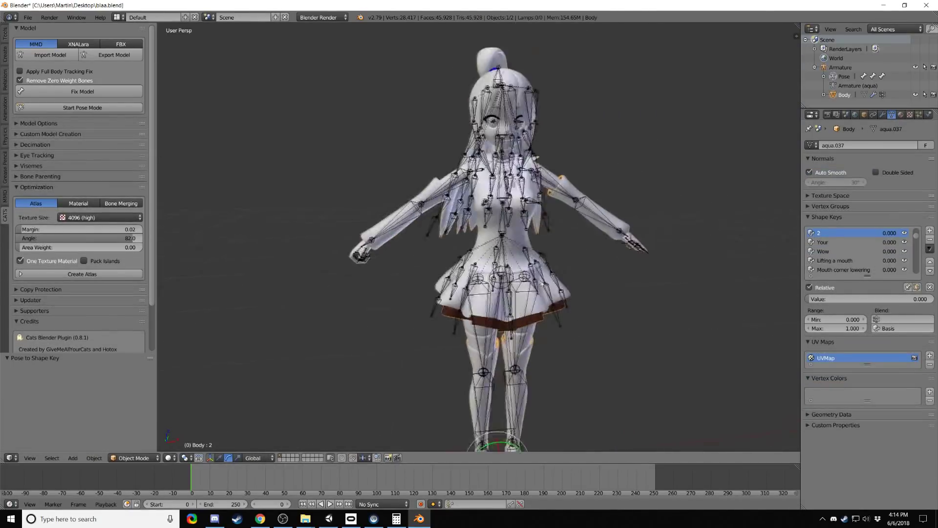
scroll(480, 266, "up", 3)
scroll(480, 267, "up", 1)
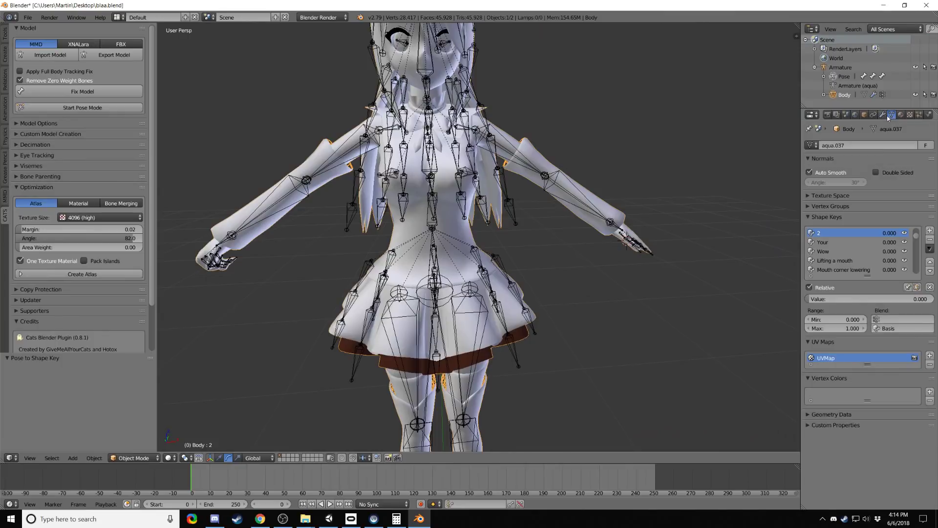
Step: Select the Pose shape key at the end of the Body mesh's shape keys and toggle its exclusive display on and off
left_click(809, 207)
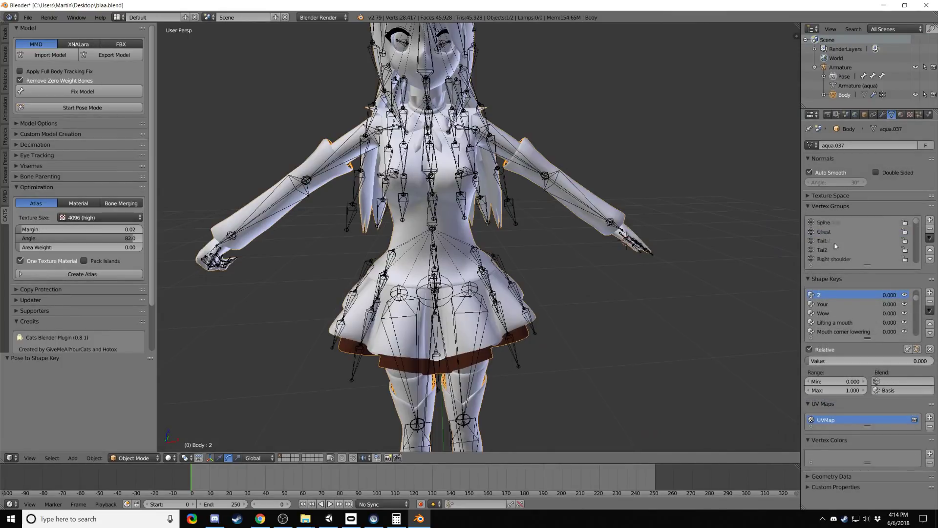
left_click_drag(917, 228, 917, 264)
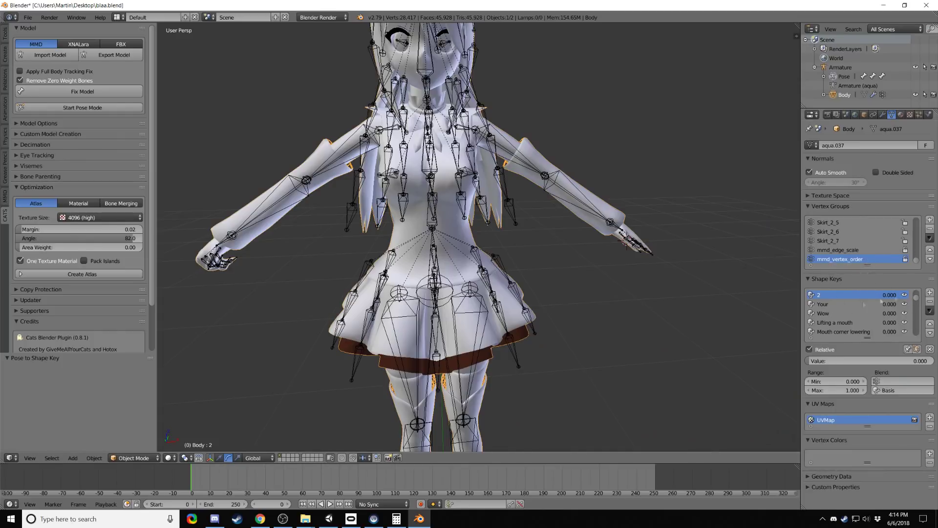
left_click_drag(918, 301, 916, 335)
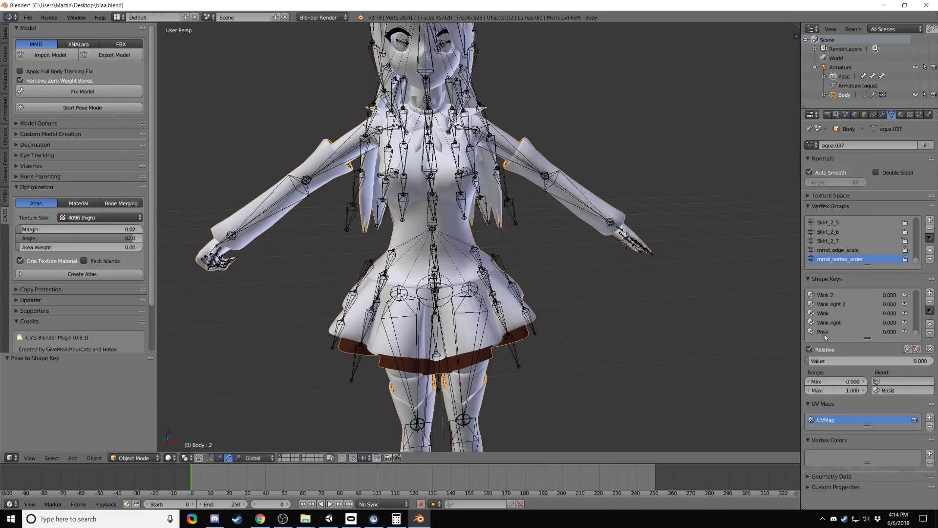
left_click(822, 332)
left_click(907, 349)
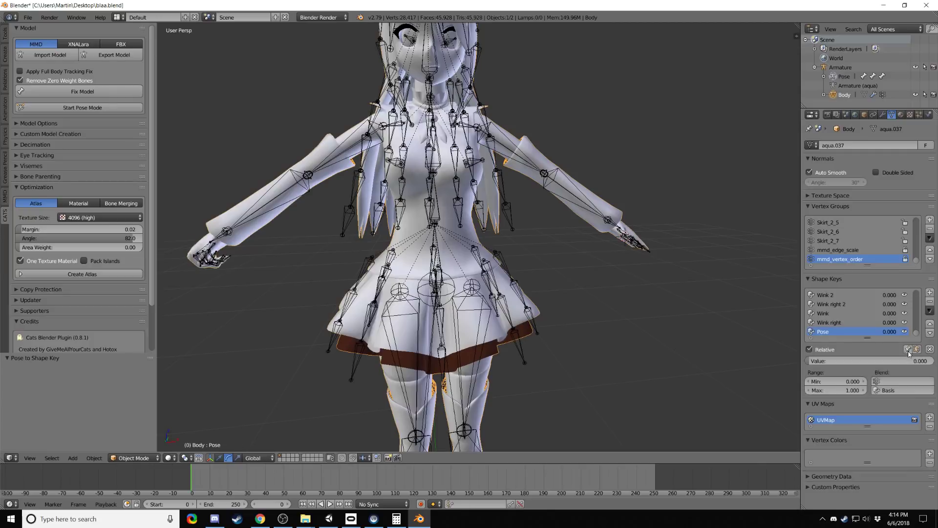
left_click(908, 350)
middle_click_drag(790, 368, 762, 342)
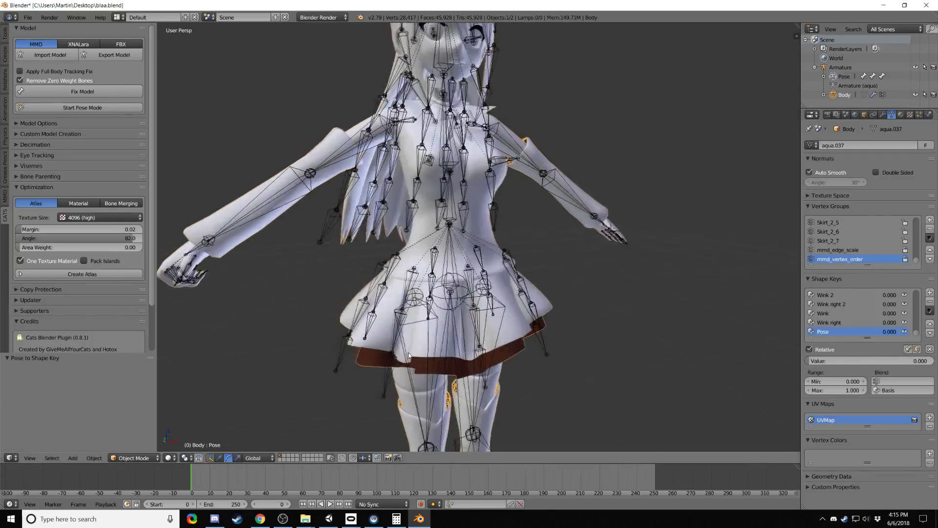
Step: Rename the Pose shape key as Hands Closed
double_click(826, 331)
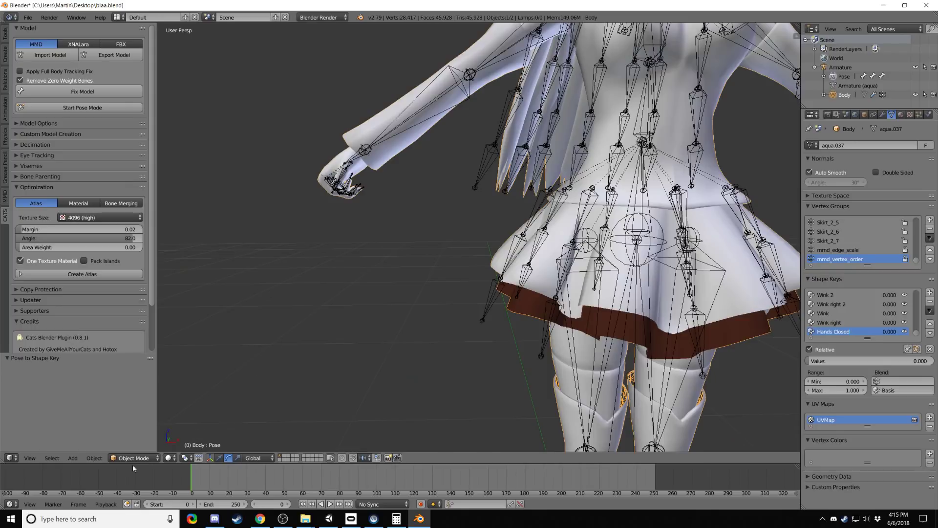
scroll(518, 268, "down", 5)
scroll(518, 271, "up", 4)
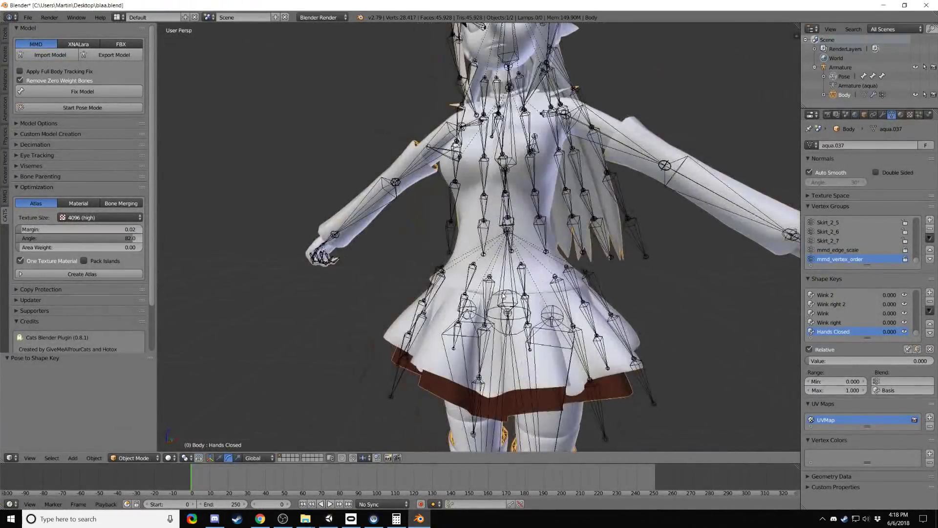
middle_click_drag(504, 296, 342, 352)
Step: Start and stop the Cats Pose Mode to return the right hand to its rest pose
left_click(135, 458)
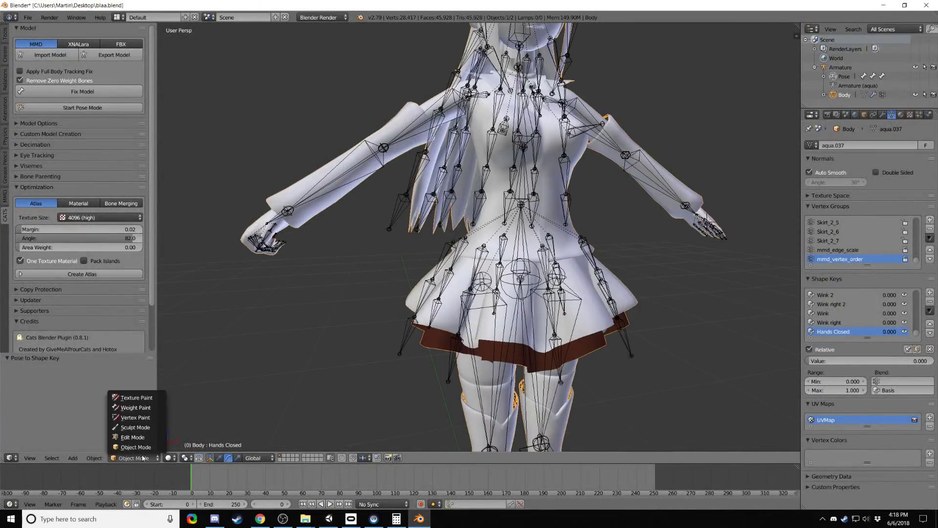
left_click(78, 107)
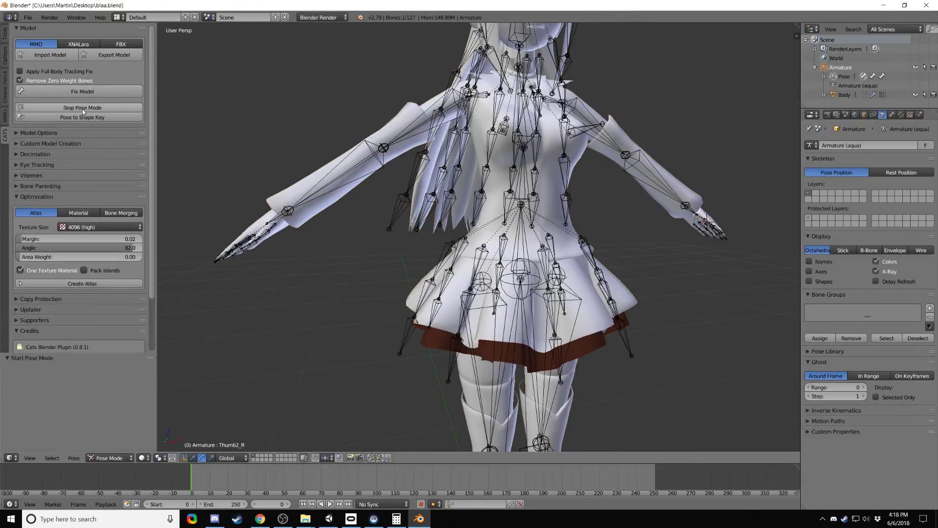
left_click(82, 108)
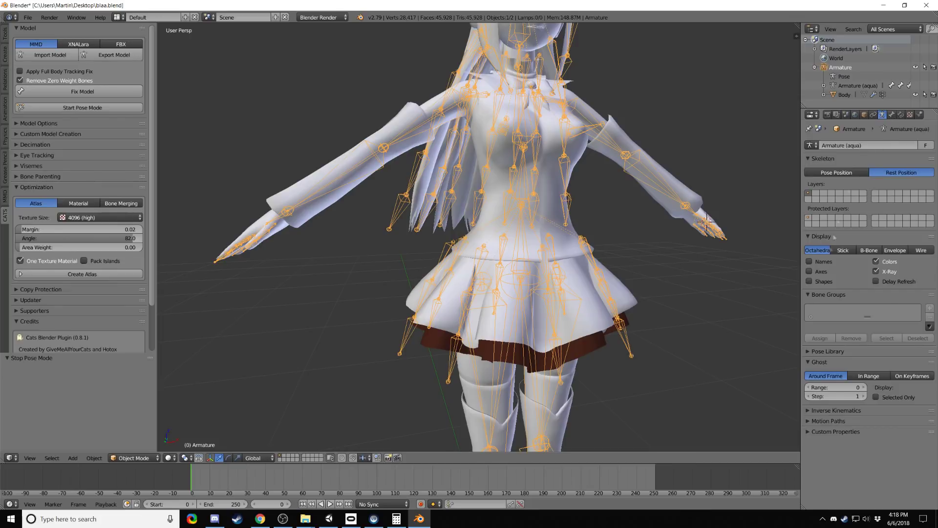
Step: Select the Body mesh and preview its Hands Closed shape key by pinning it, then unpin it
left_click(844, 95)
left_click(909, 348)
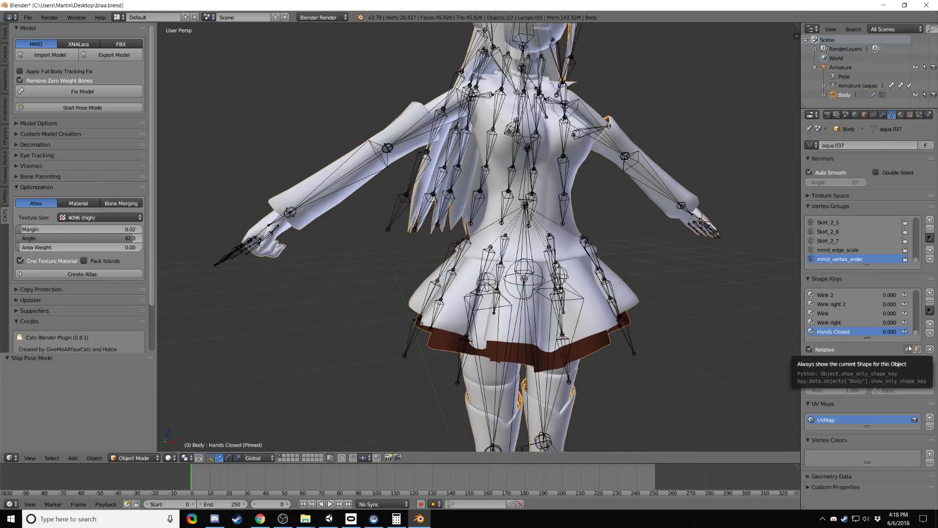
middle_click_drag(684, 337, 576, 376)
middle_click_drag(522, 250, 423, 254)
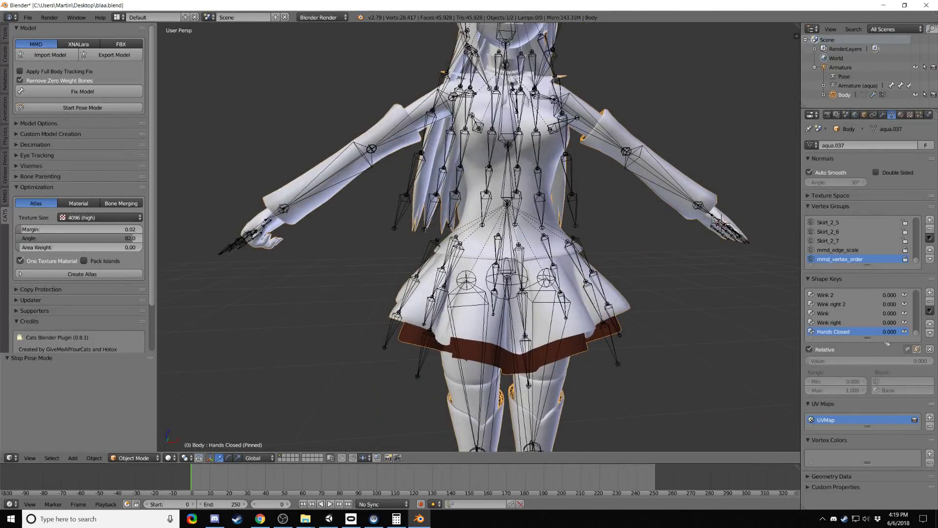
left_click(909, 350)
middle_click_drag(346, 286, 322, 293)
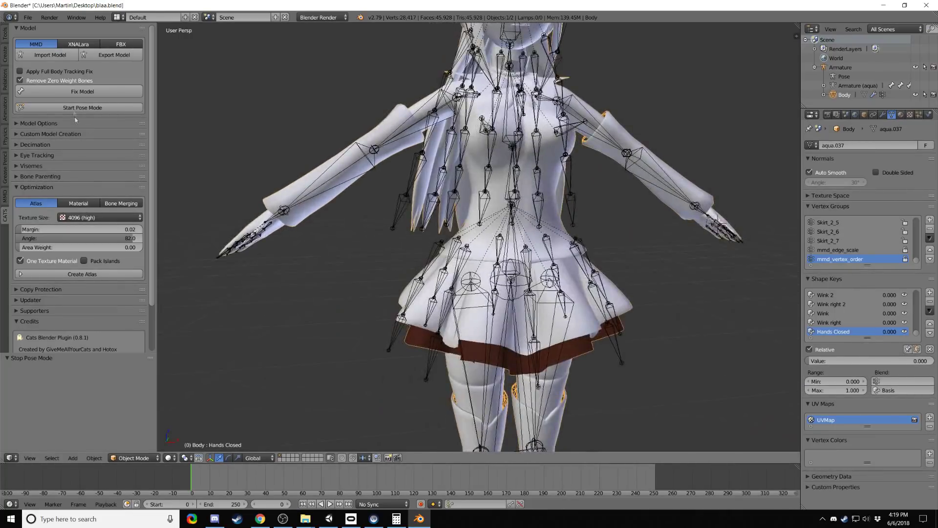
left_click(28, 17)
mouse_move(46, 213)
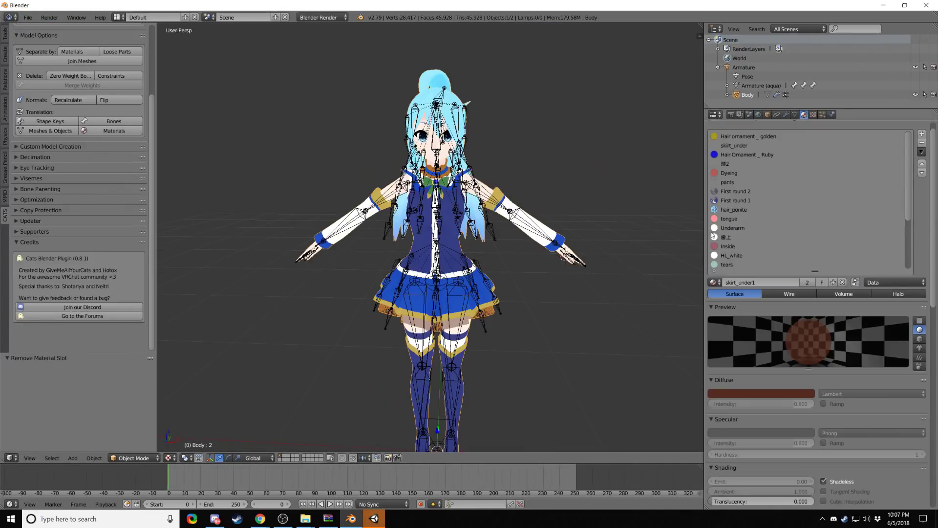
Step: Examine the complete list of materials assigned to the Body mesh
mouse_move(448, 306)
middle_mouse_down()
mouse_move(493, 303)
mouse_move(452, 306)
middle_mouse_up()
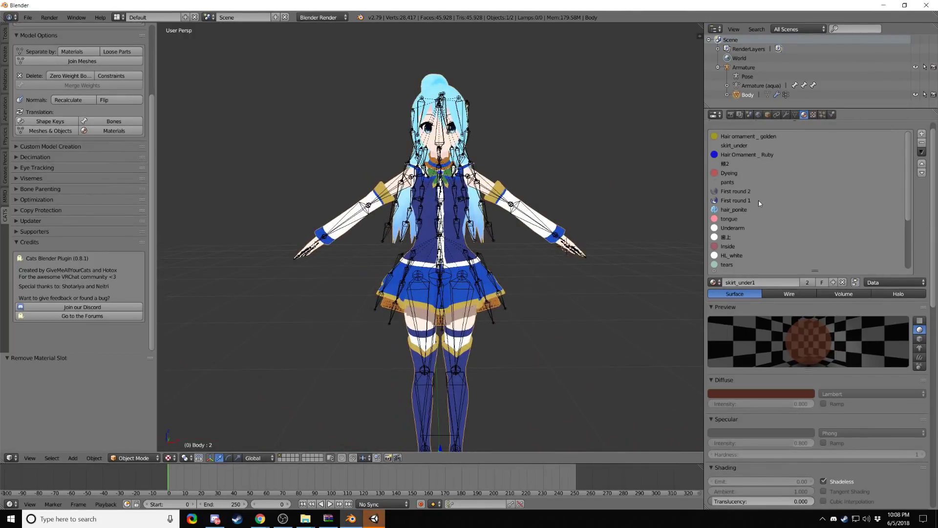
scroll(759, 203, "down", 5)
scroll(759, 203, "up", 5)
scroll(760, 203, "down", 3)
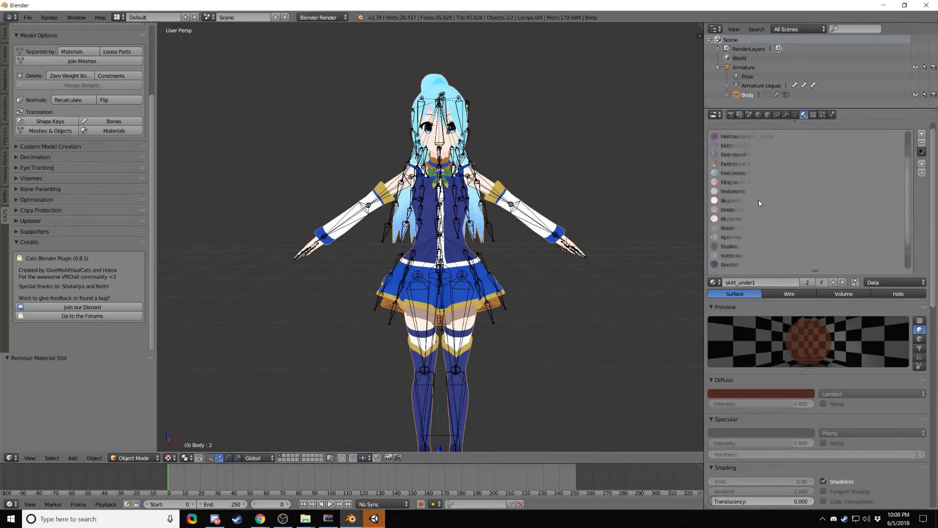
scroll(759, 203, "up", 3)
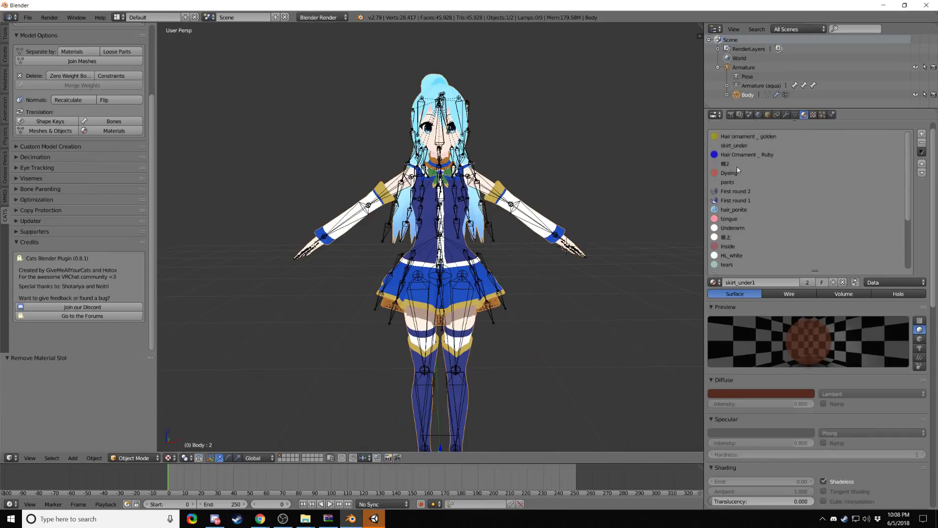
scroll(736, 167, "down", 5)
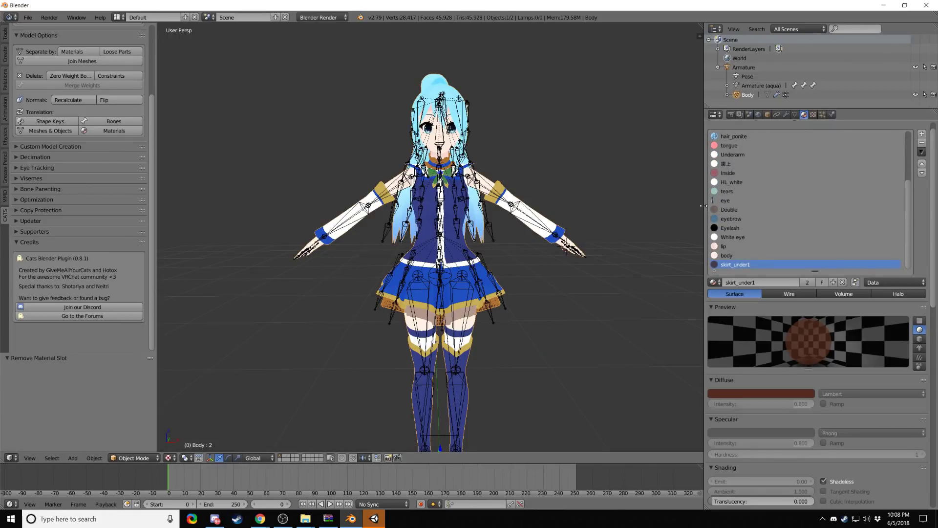
Step: Configure the Cats atlas optimization with a 4096 (high) texture size and a margin of 0.02
left_click_drag(705, 205, 801, 205)
mouse_move(224, 243)
middle_mouse_down()
mouse_move(260, 230)
mouse_move(236, 241)
middle_mouse_up()
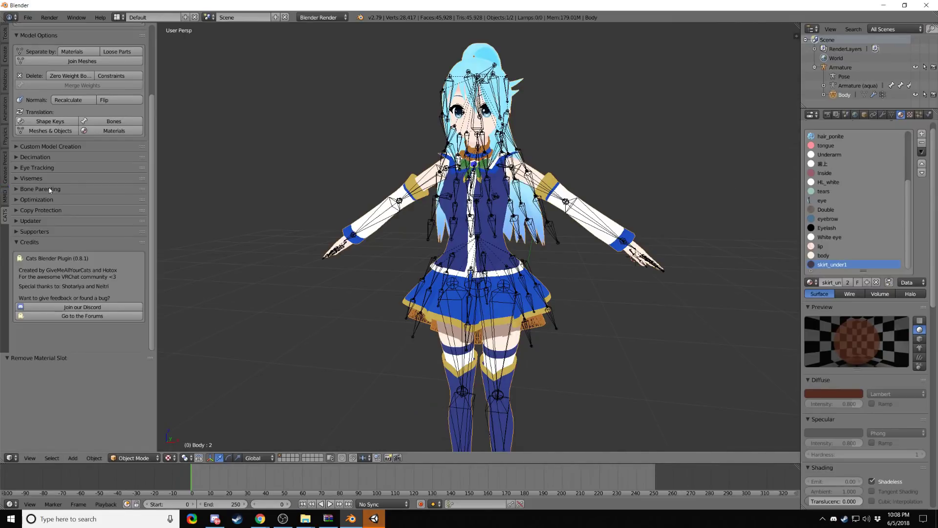
left_click(19, 200)
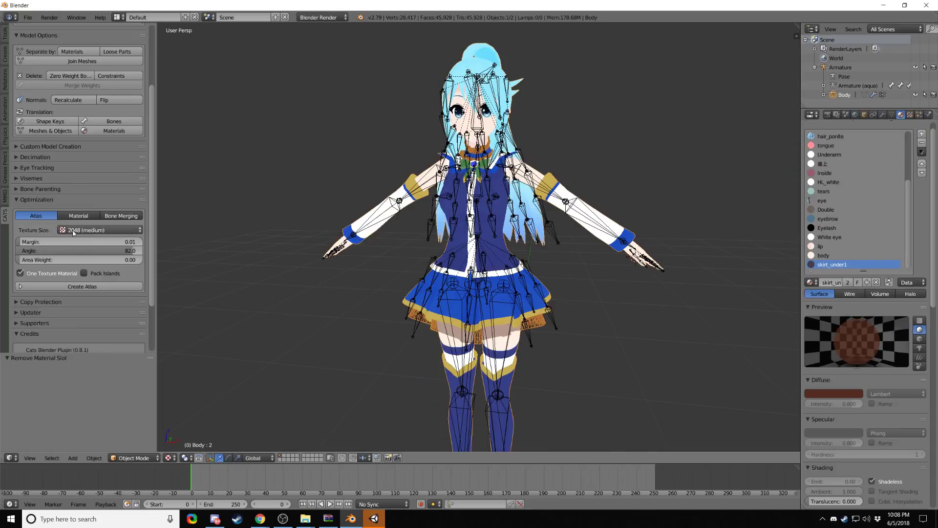
left_click(73, 232)
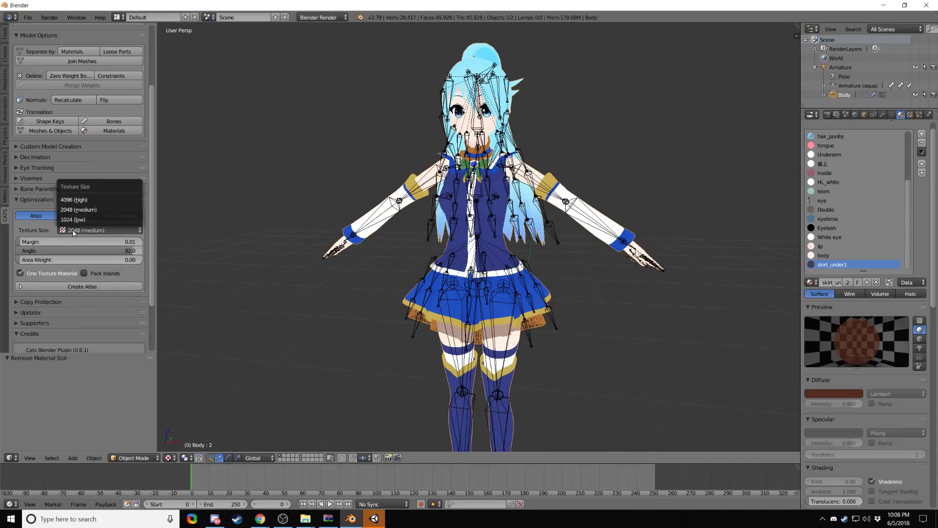
left_click(77, 199)
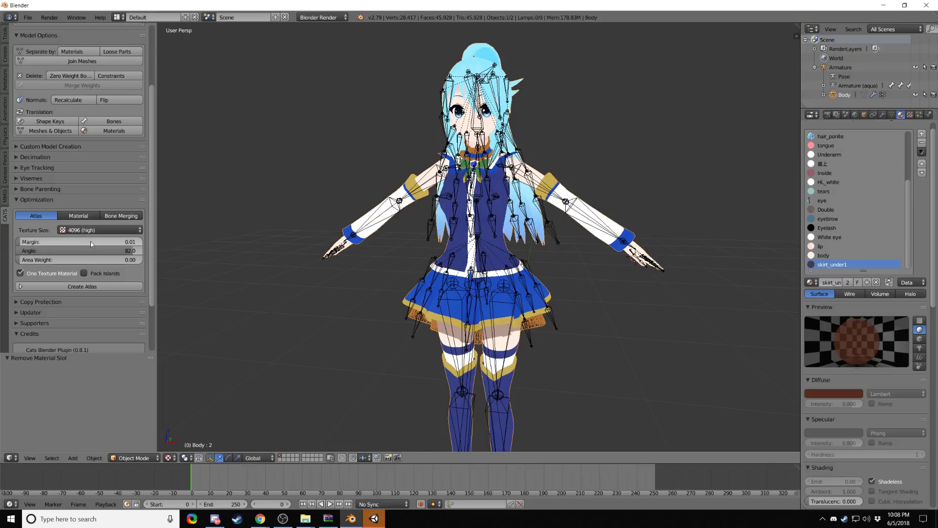
left_click(45, 244)
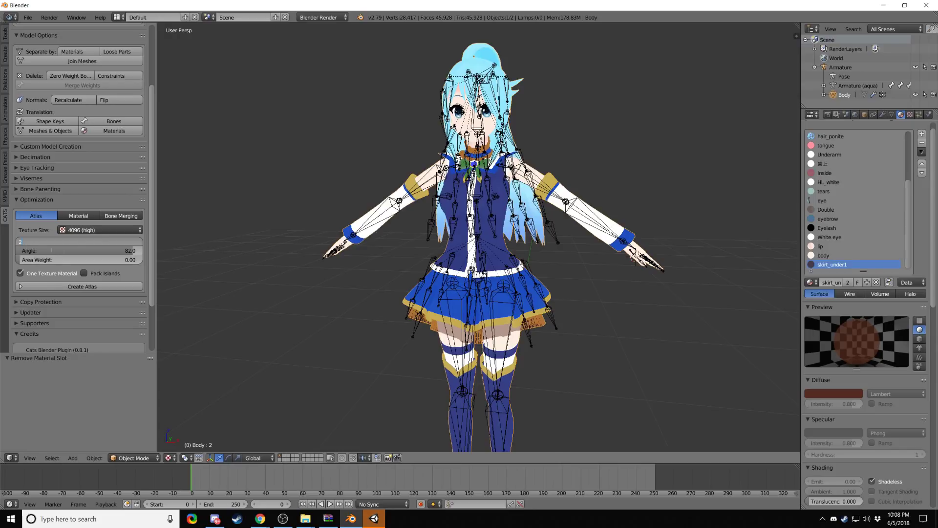
key("Return")
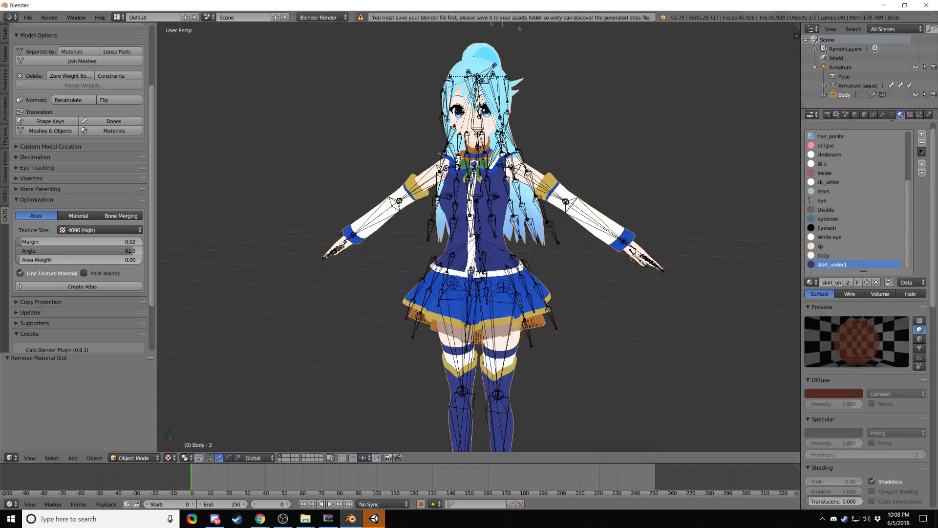
Step: Save the Blender file as blaa.blend in the Desktop folder and create the texture atlas for the model
left_click(28, 17)
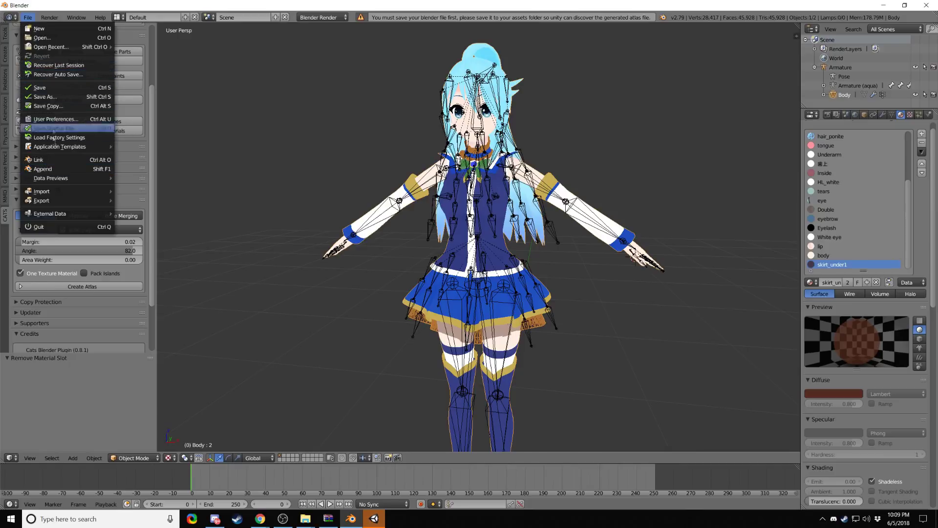
left_click(47, 97)
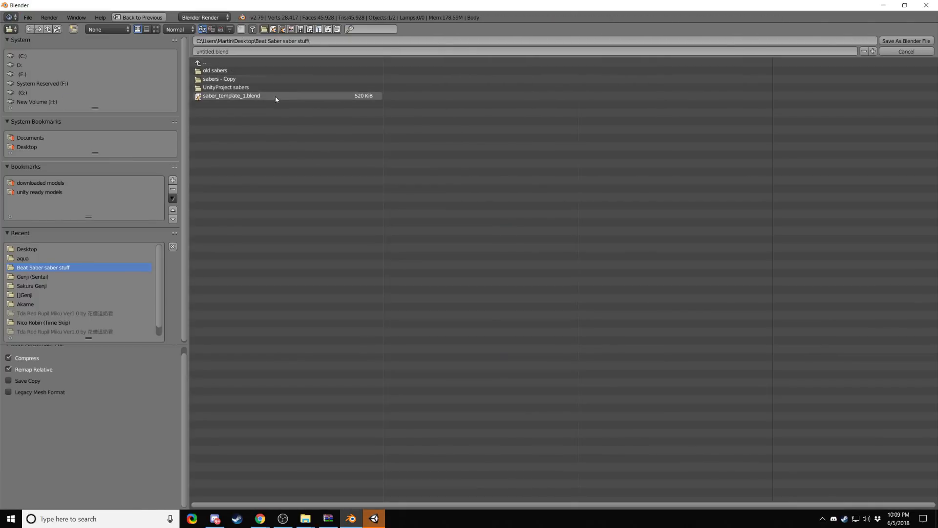
left_click(208, 51)
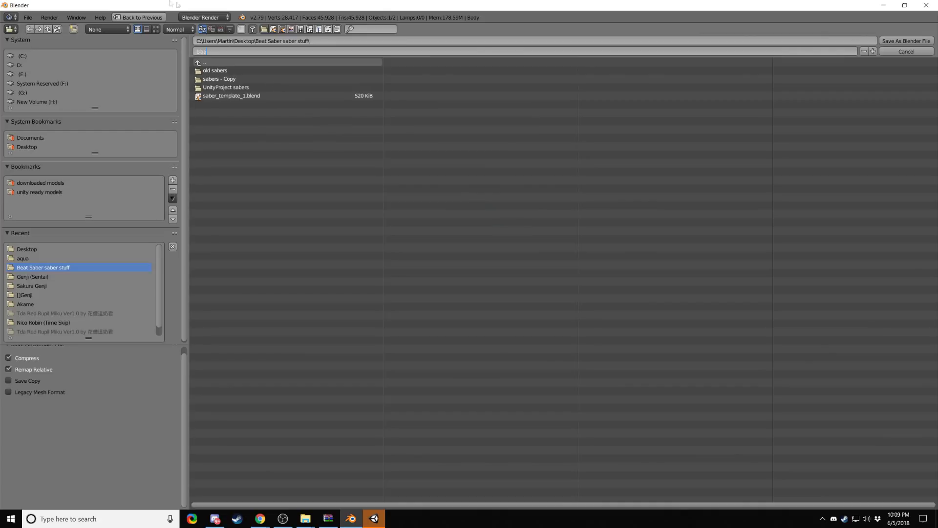
left_click(27, 146)
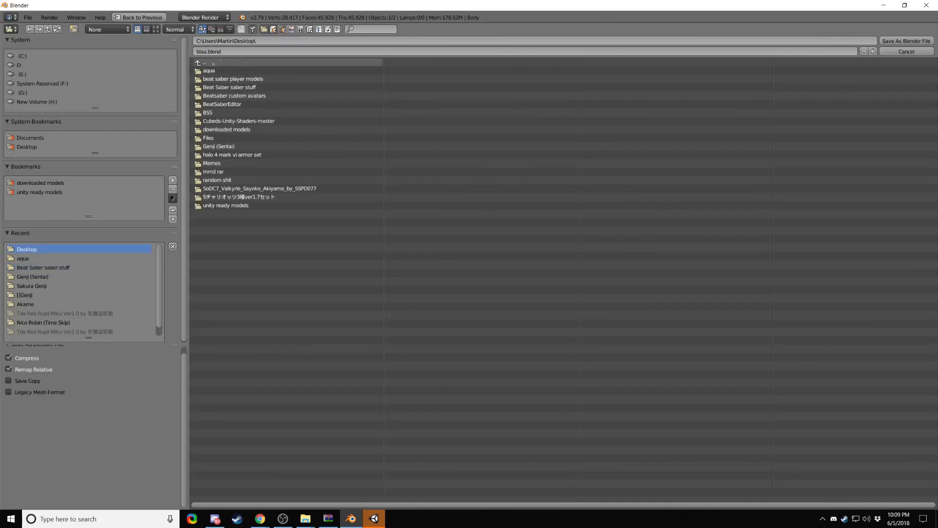
left_click(905, 40)
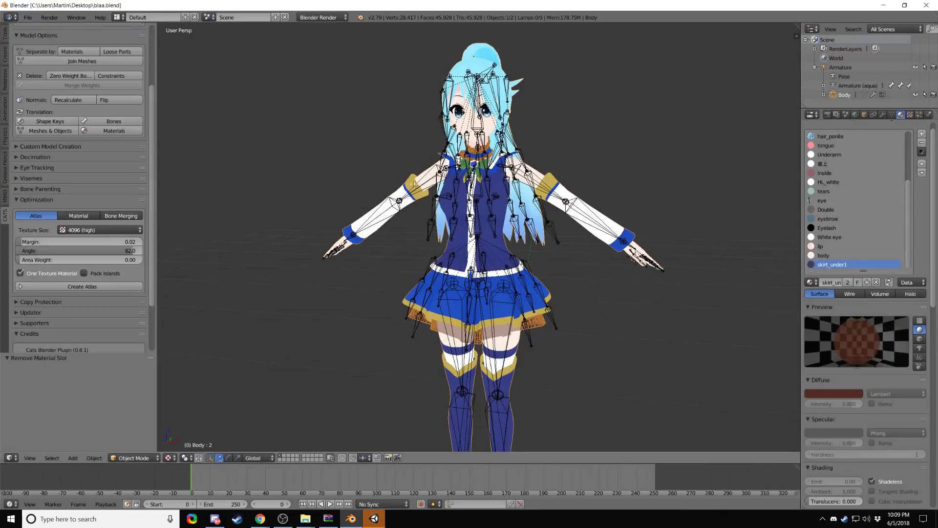
left_click(86, 287)
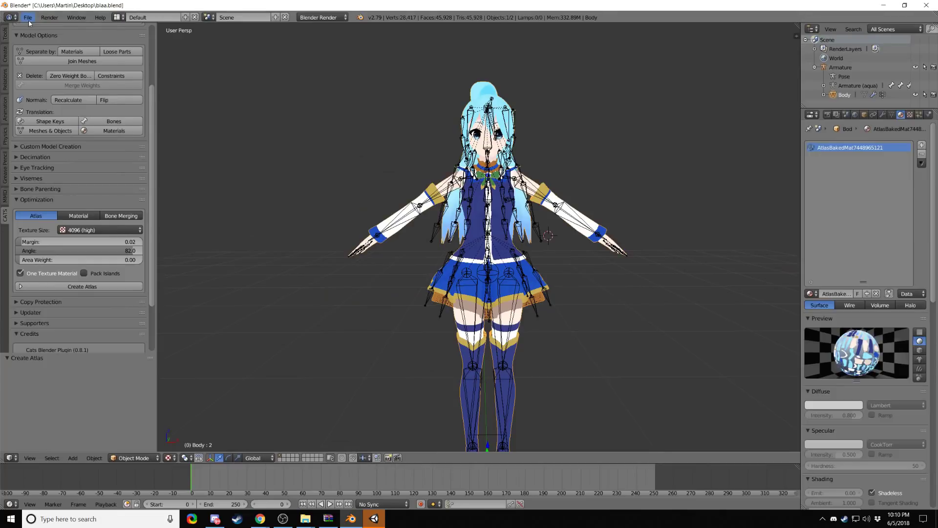
Step: Export the model to the Desktop as aqua.fbx in FBX format with Apply Scalings set to FBX All
left_click(28, 17)
mouse_move(48, 200)
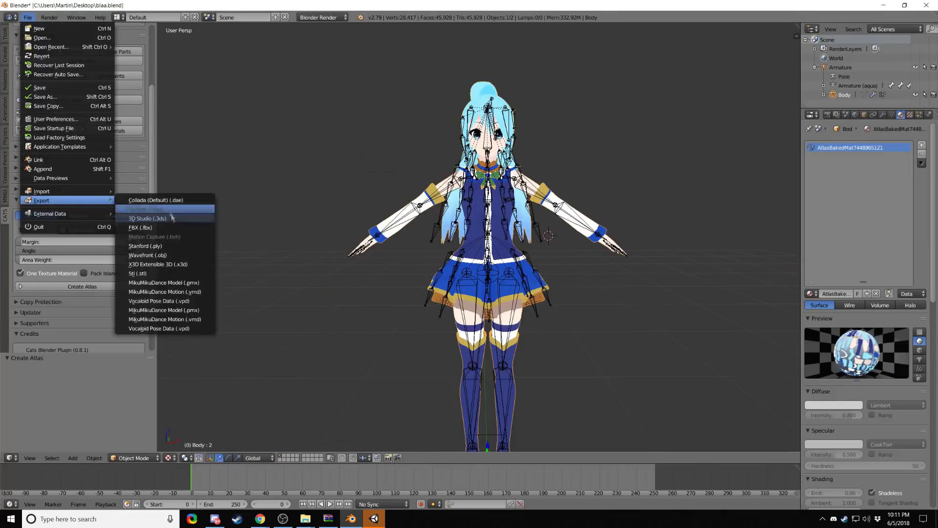
left_click(146, 221)
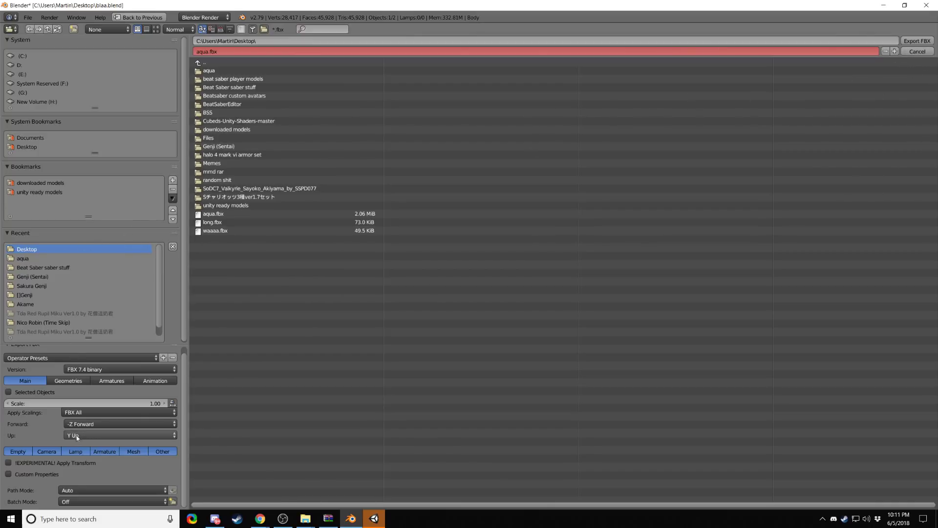
left_click(70, 413)
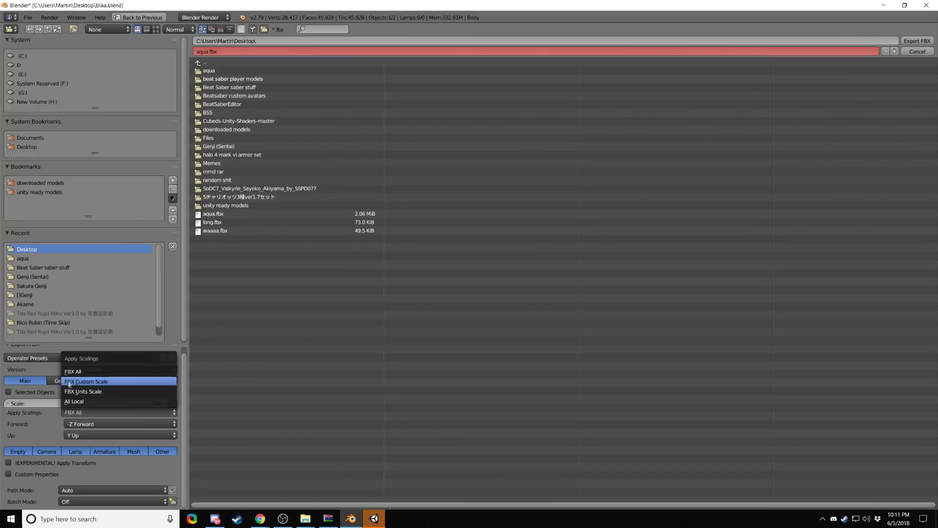
left_click(73, 415)
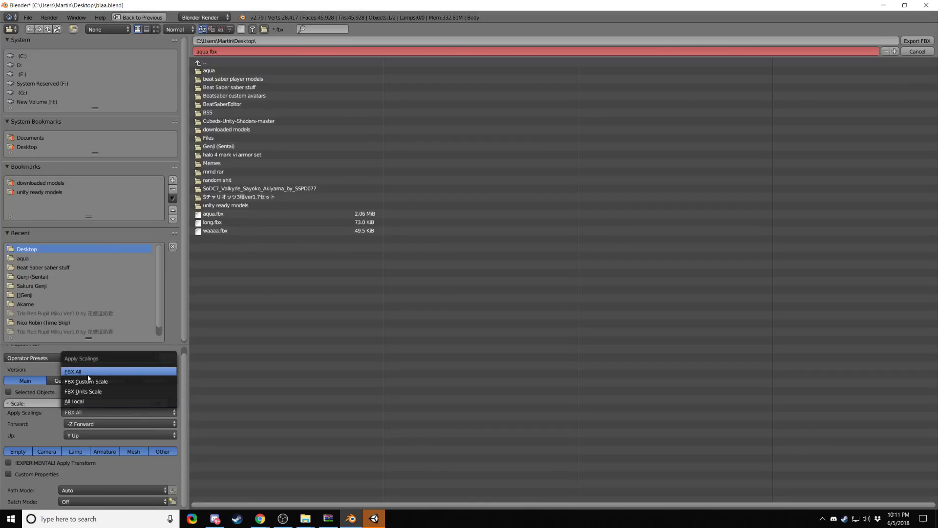
left_click(100, 413)
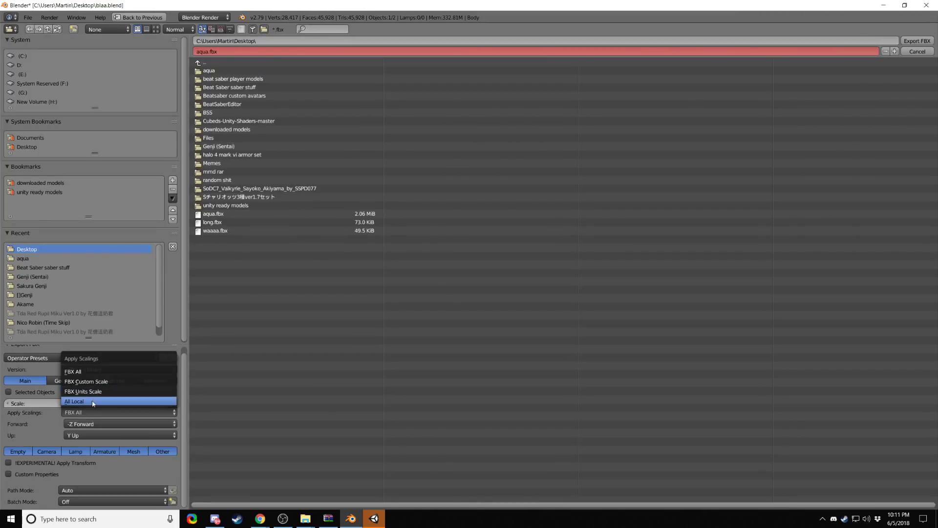
left_click(73, 371)
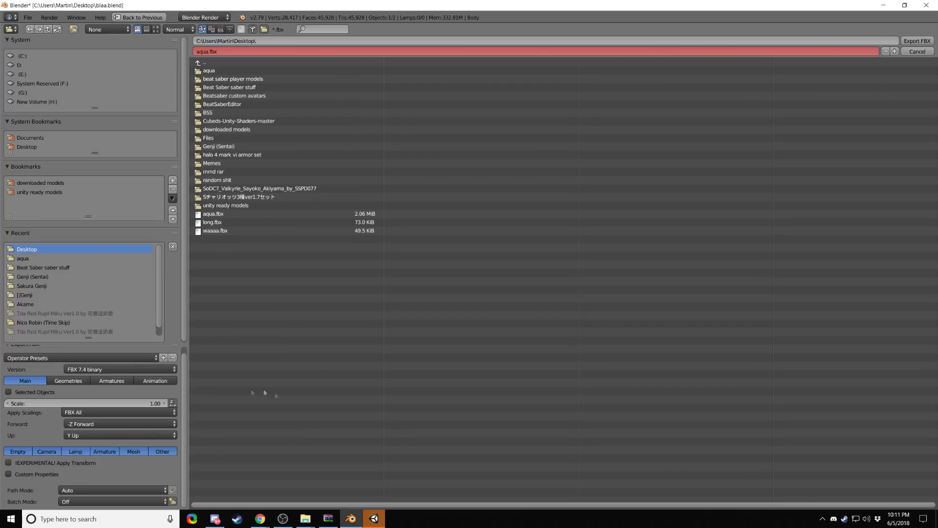
left_click(917, 41)
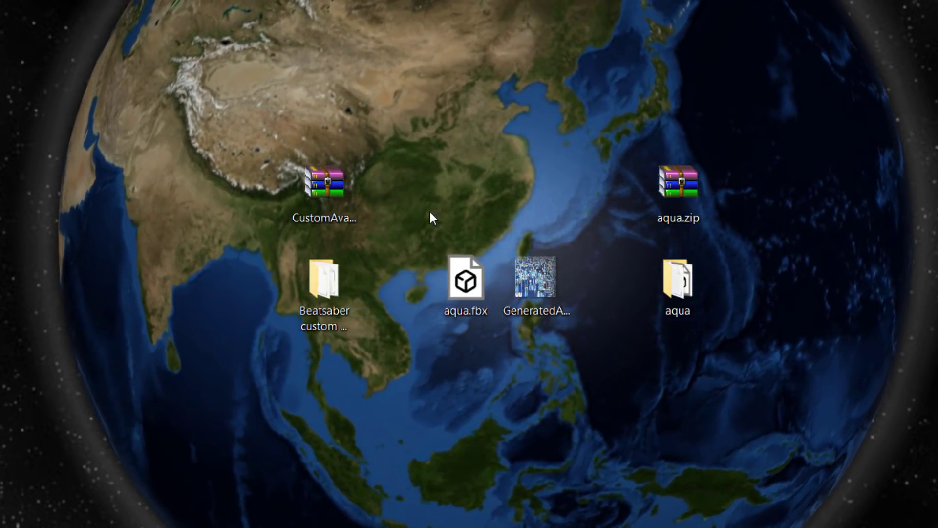
Step: Locate the exported aqua.fbx and the generated atlas image on the desktop
left_click_drag(429, 210, 480, 327)
left_click_drag(541, 178, 525, 273)
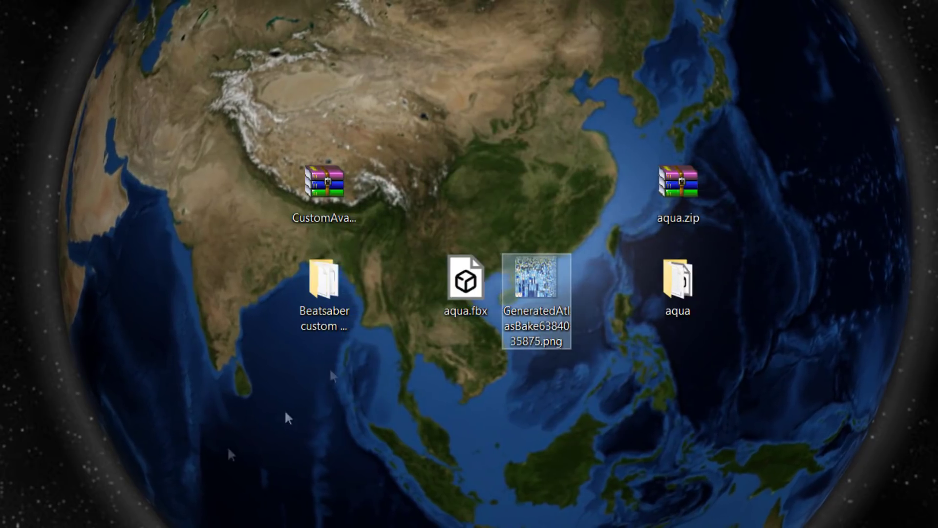
left_click_drag(482, 307, 506, 322)
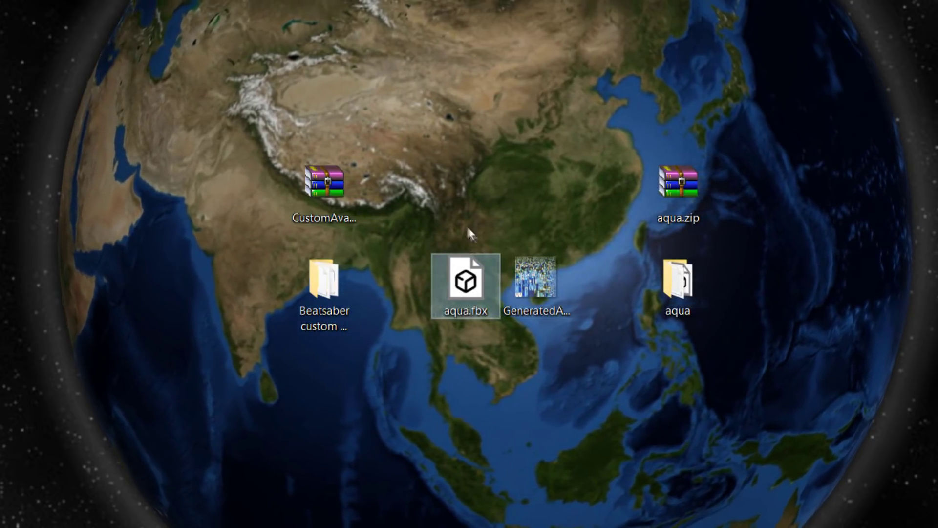
left_click_drag(435, 235, 546, 333)
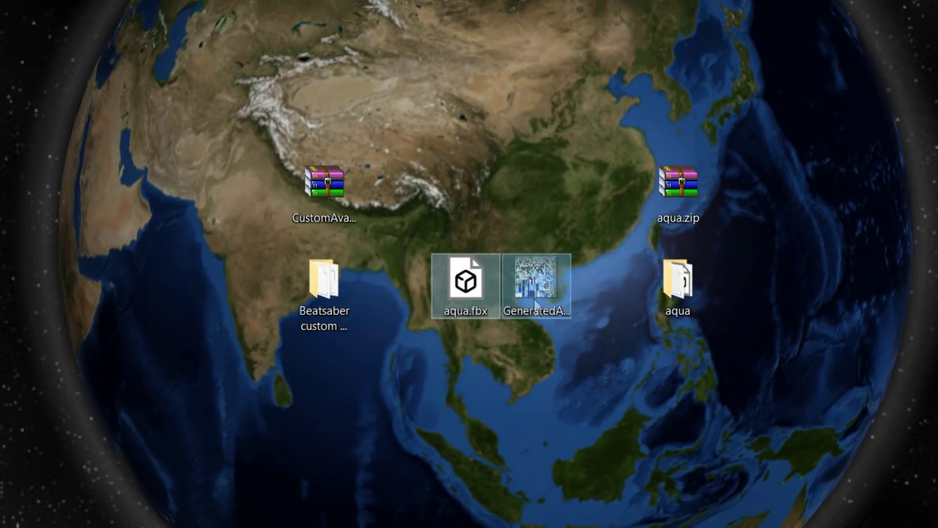
left_click(456, 326)
left_click_drag(440, 209, 570, 350)
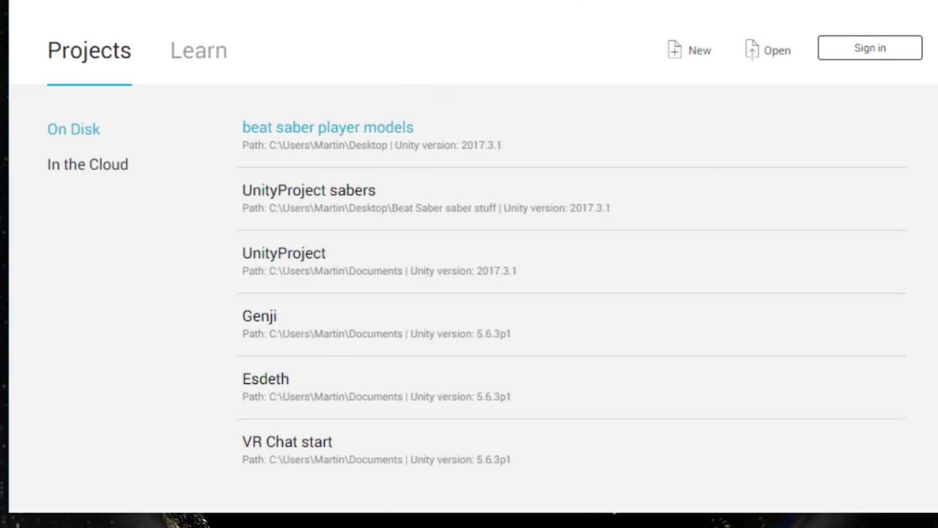
left_click(376, 132)
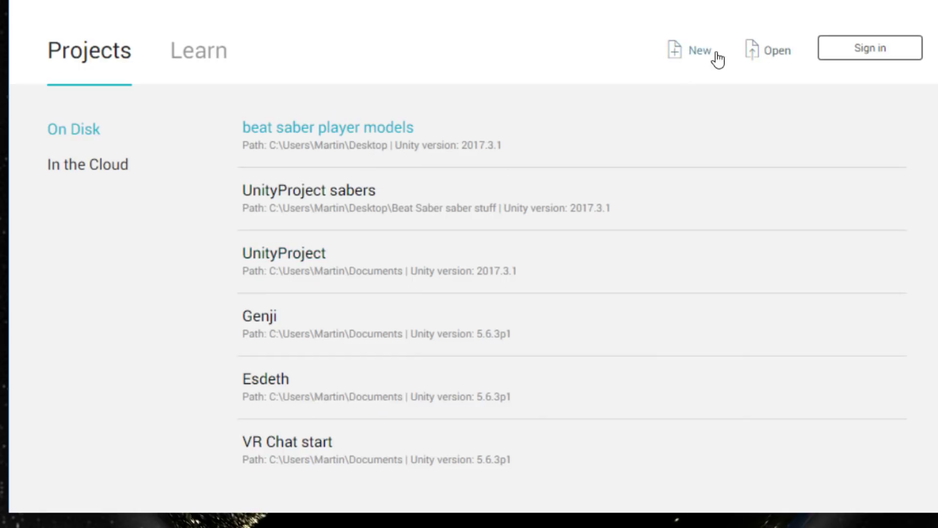
left_click(752, 54)
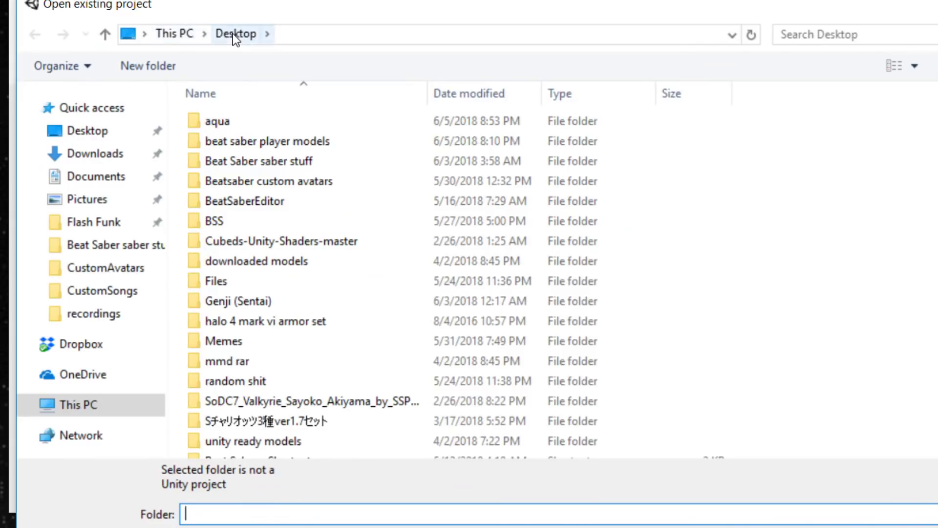
left_click(274, 181)
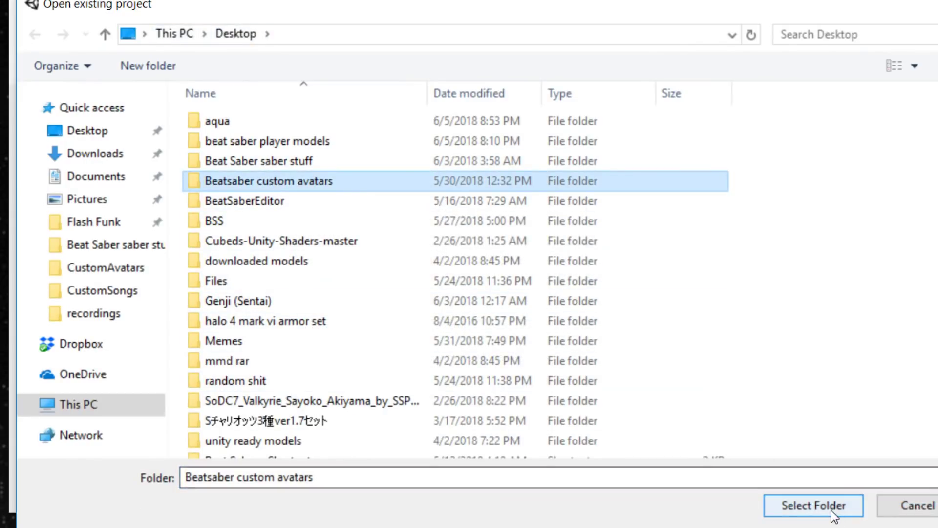
left_click(915, 506)
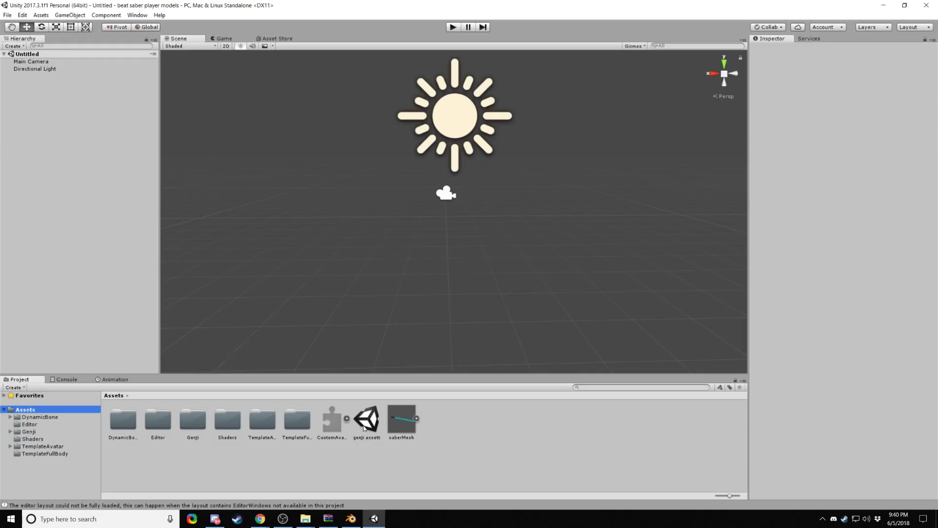
left_click(370, 454)
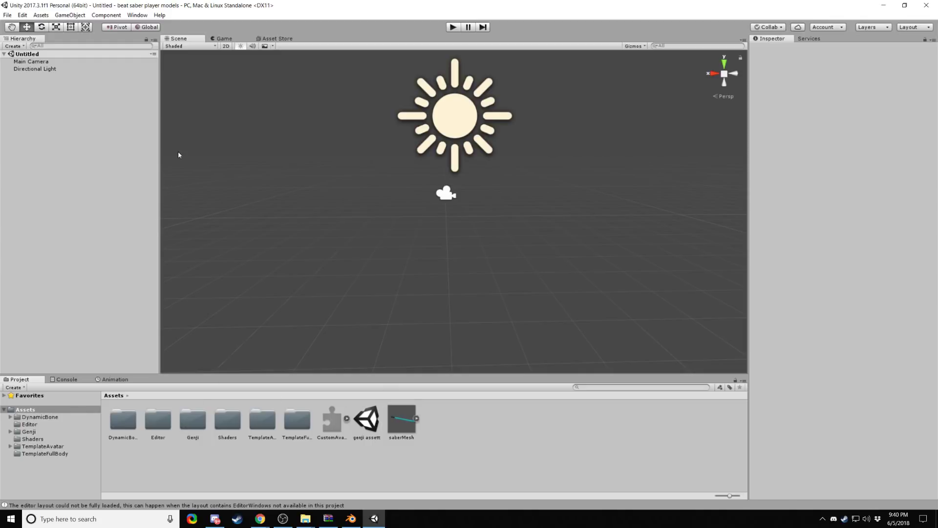
left_click_drag(250, 155, 325, 206, "alt")
scroll(393, 208, "up", 3)
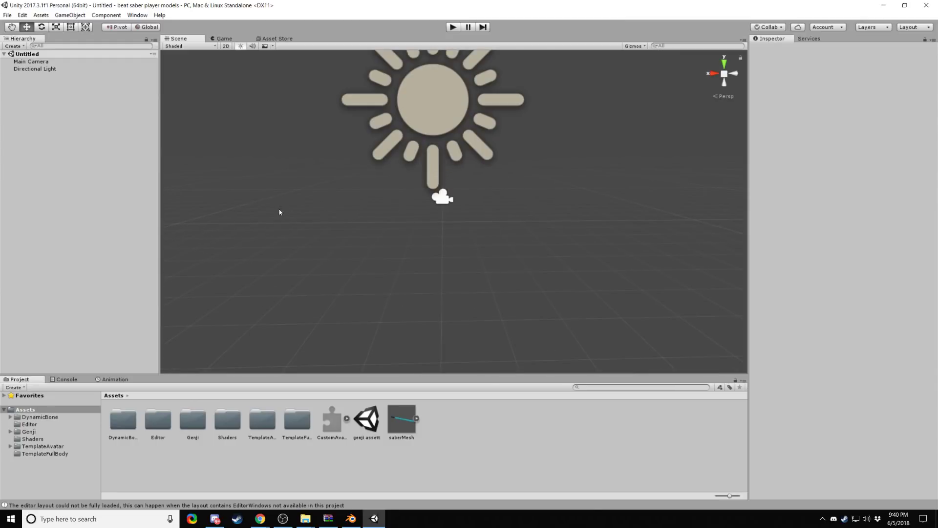
left_click(38, 417)
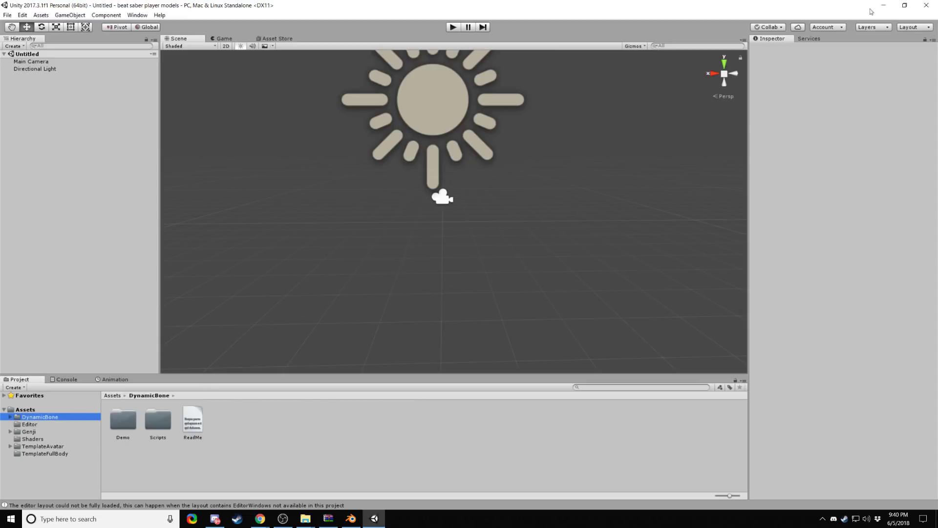
left_click(47, 17)
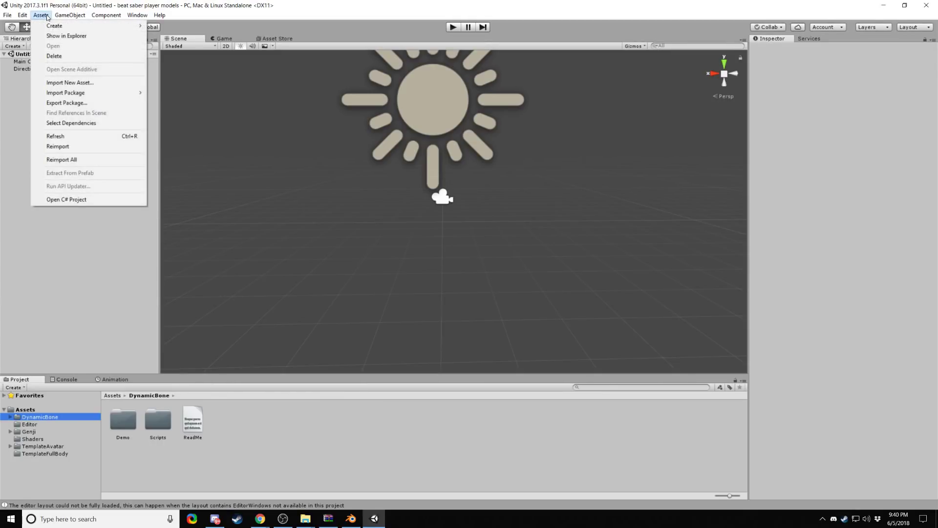
mouse_move(93, 93)
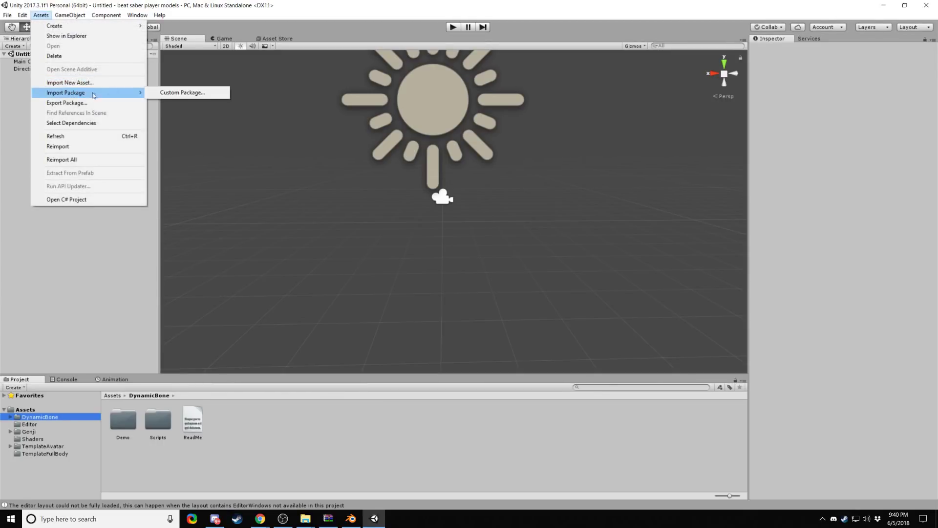
left_click(165, 93)
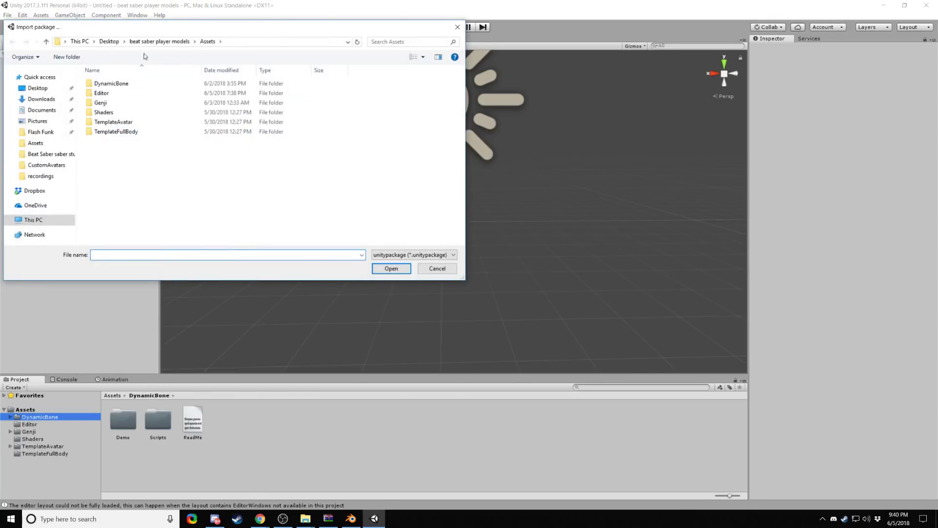
left_click(109, 42)
scroll(150, 167, "down", 5)
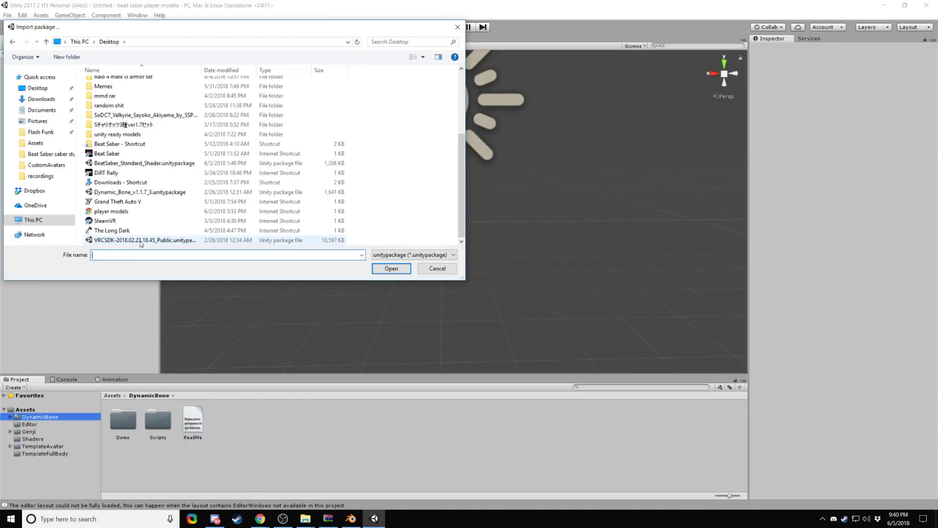
left_click(126, 193)
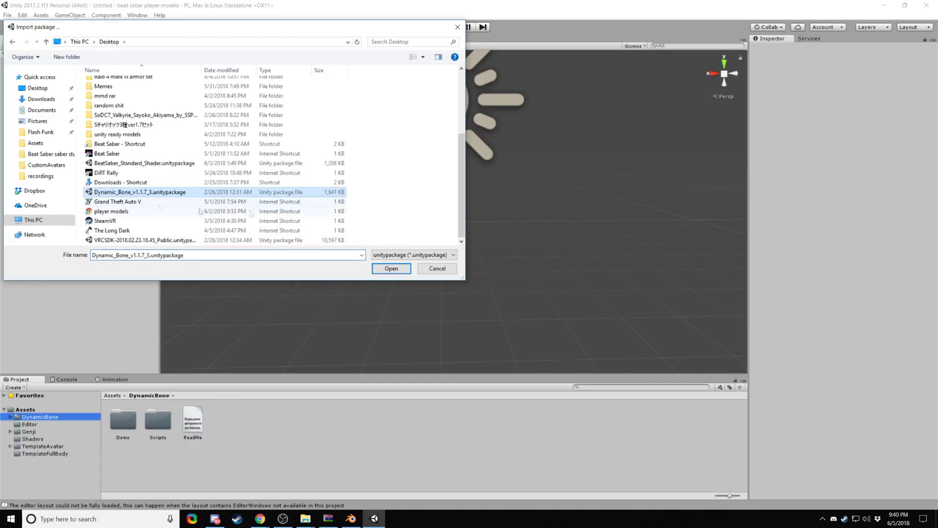
left_click(391, 269)
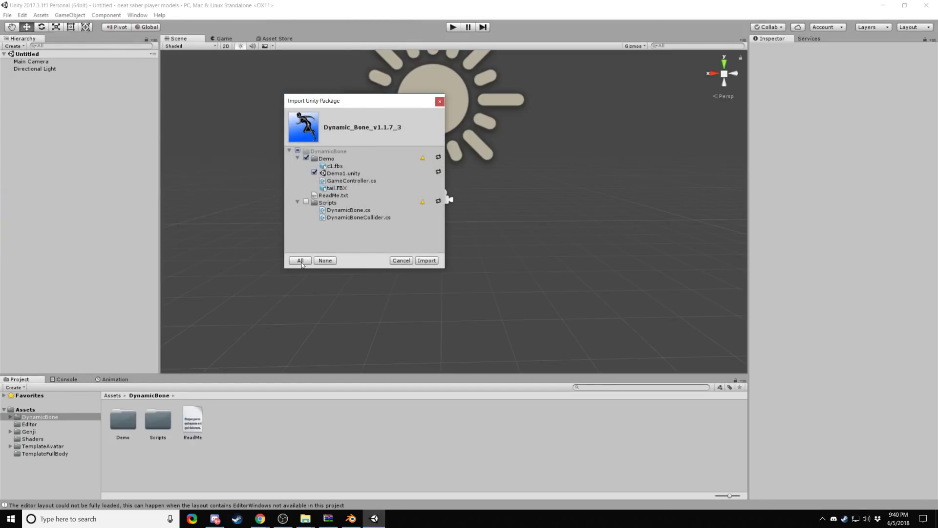
left_click(401, 260)
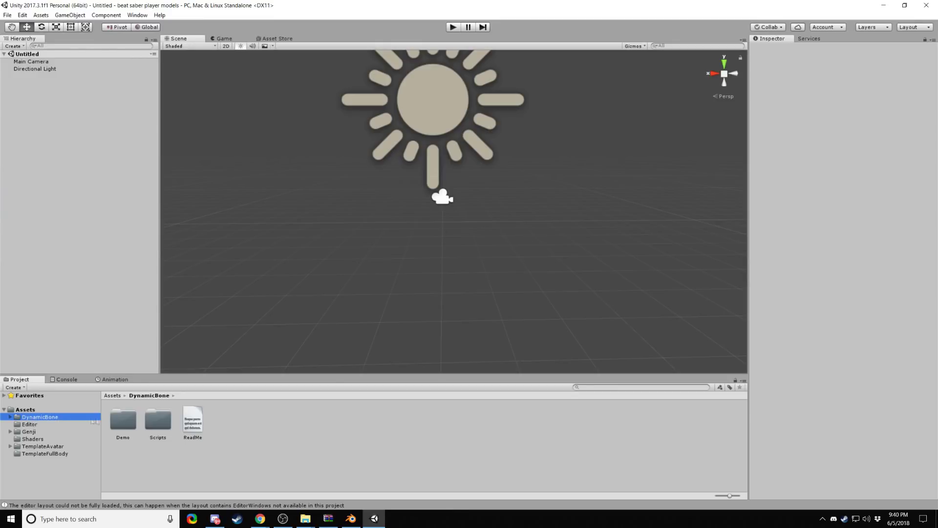
Step: Inspect the Demo, Scripts and ReadMe items in the DynamicBone folder
left_click(126, 424)
left_click(158, 429)
left_click(191, 430)
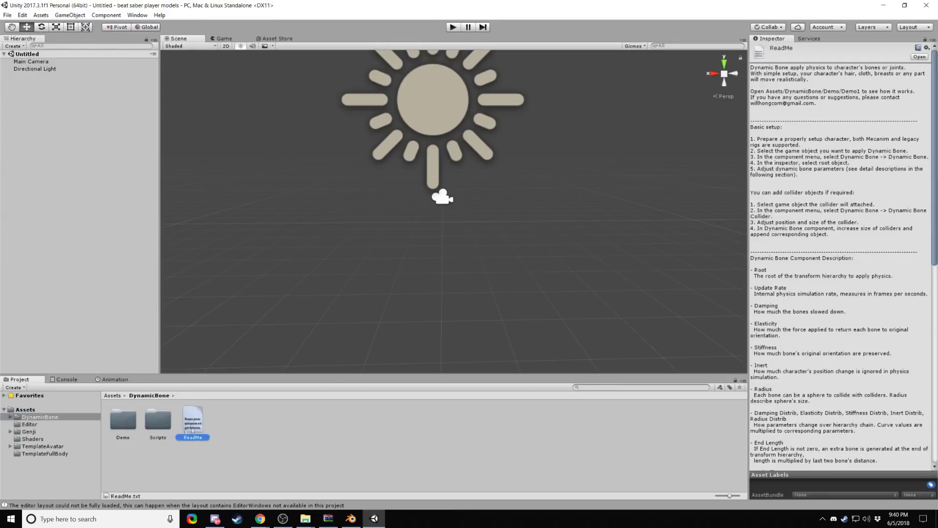
left_click(118, 428)
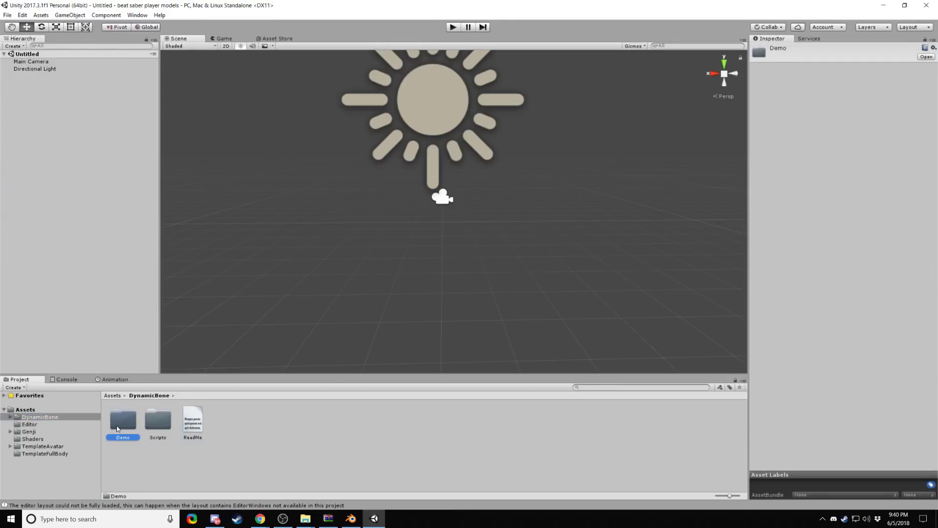
Step: Create a folder named test in the project's Assets folder
left_click(22, 410)
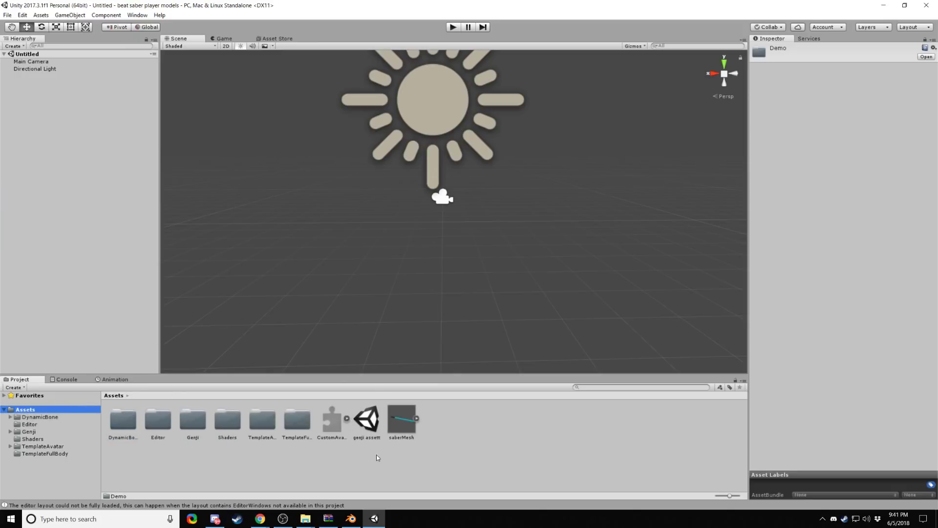
right_click(513, 422)
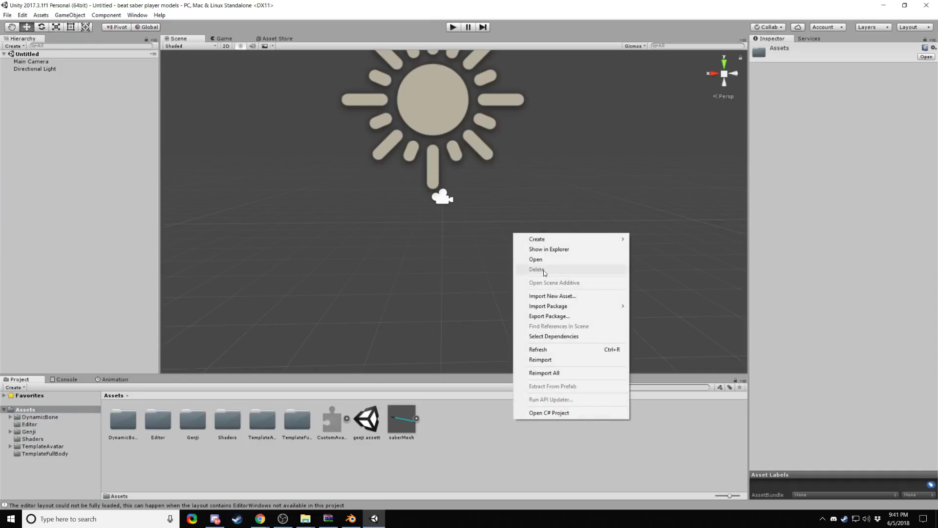
mouse_move(571, 239)
left_click(655, 213)
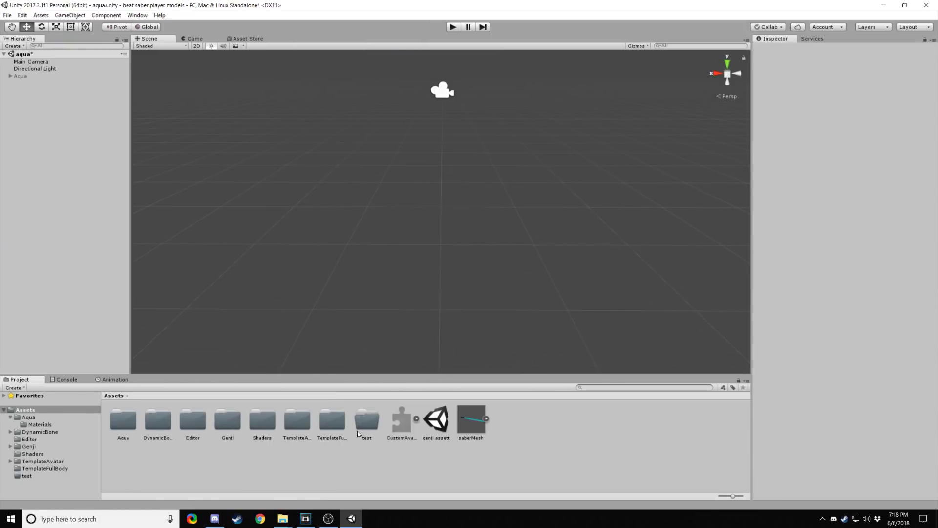
Step: Create a subfolder named materials inside the test folder
double_click(366, 420)
right_click(300, 427)
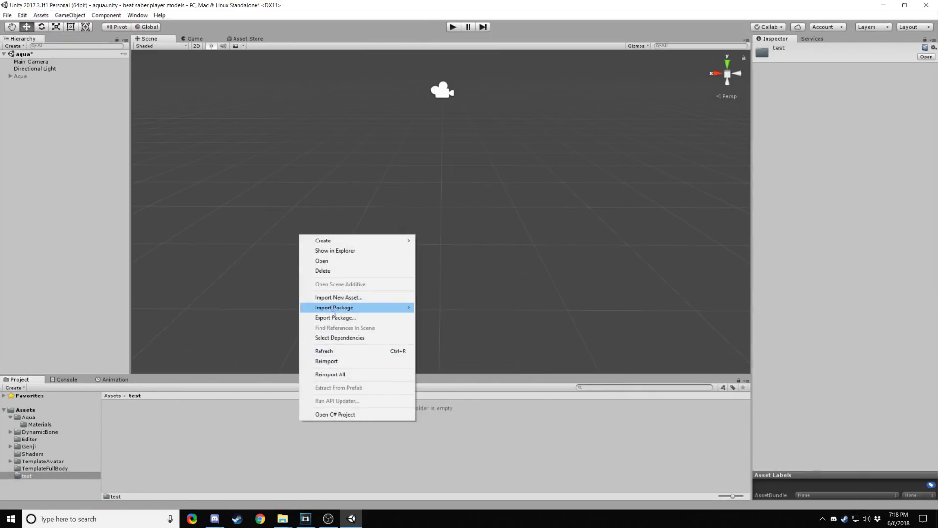
mouse_move(333, 309)
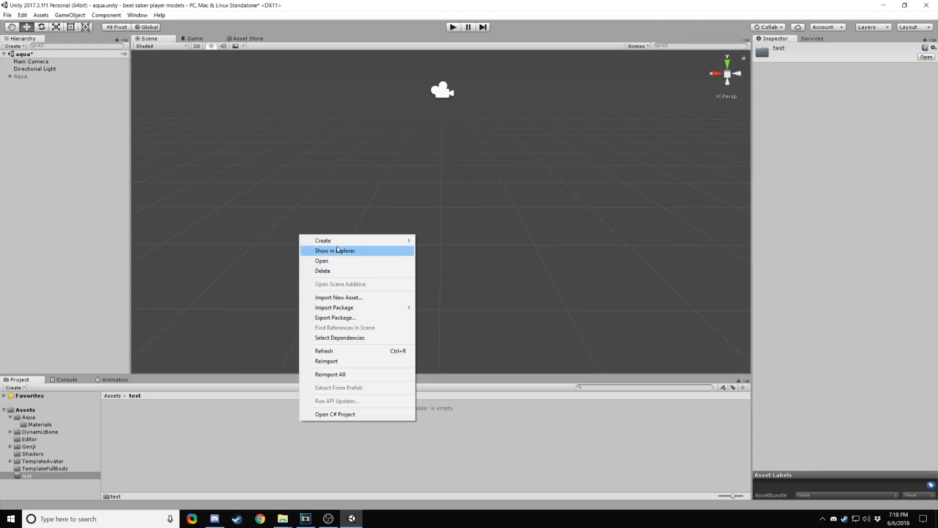
mouse_move(337, 241)
left_click(436, 213)
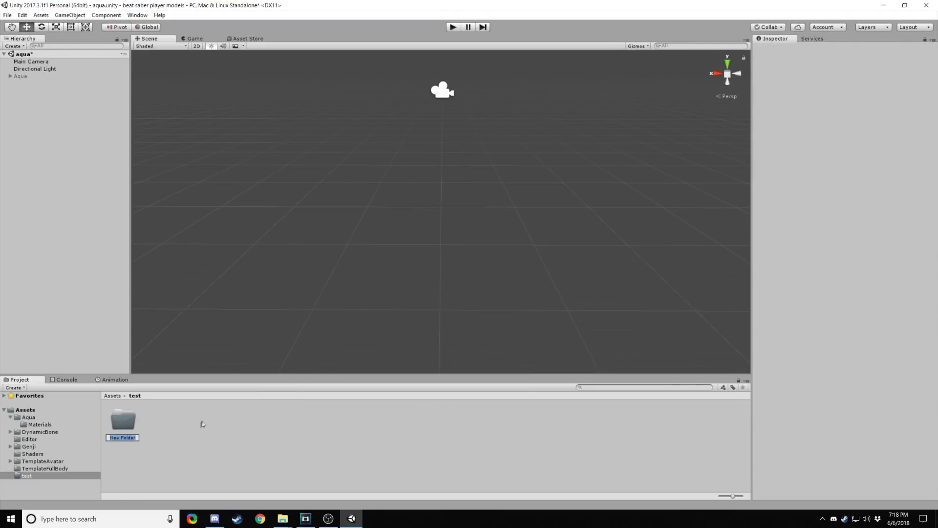
type("Mesh")
key("BackSpace")
key("BackSpace")
key("BackSpace")
key("BackSpace")
type("materials")
key("Return")
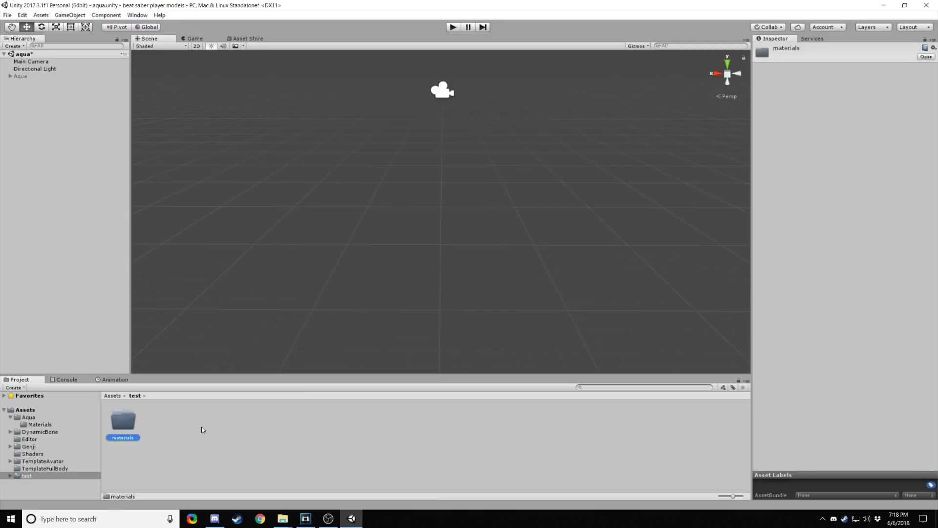
Step: Import aqua.fbx and the generated atlas image into the test folder and move the atlas image into its materials subfolder
left_click(113, 396)
double_click(361, 423)
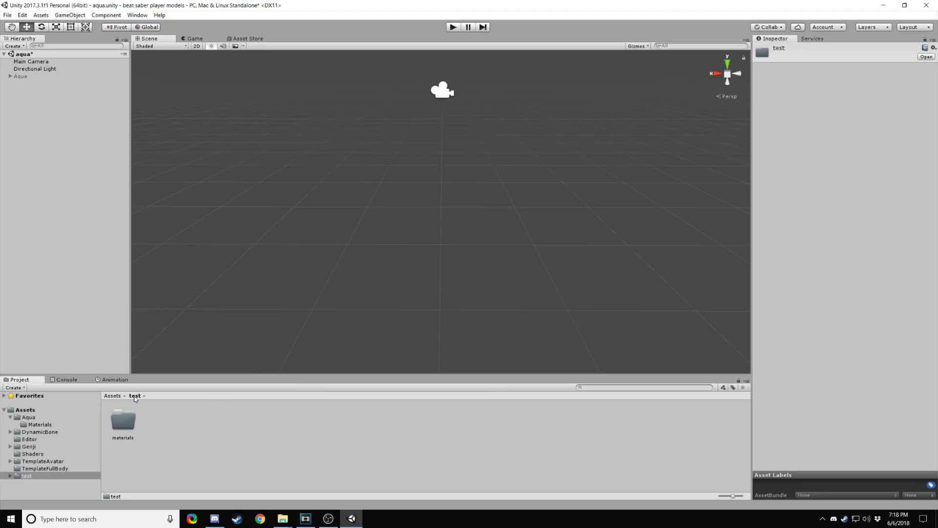
left_click(113, 396)
left_click_drag(439, 467, 368, 423)
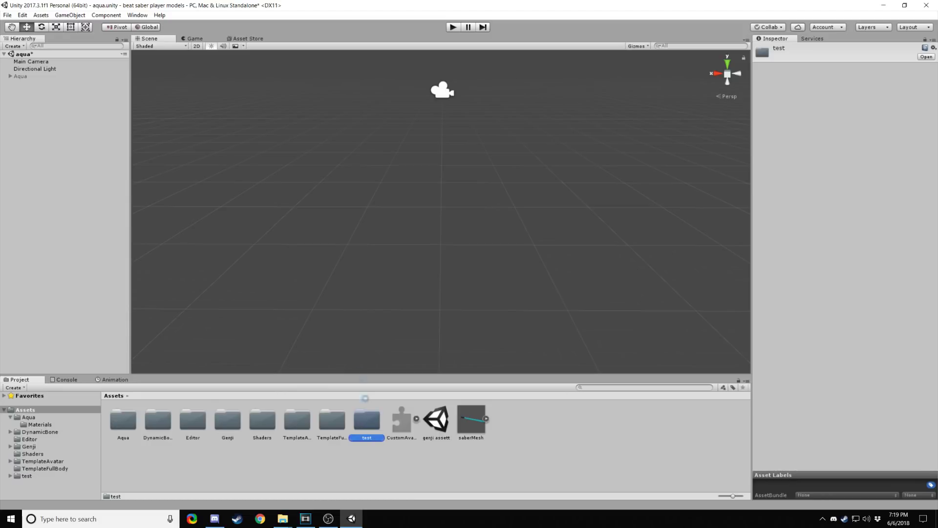
double_click(367, 423)
left_click(241, 430)
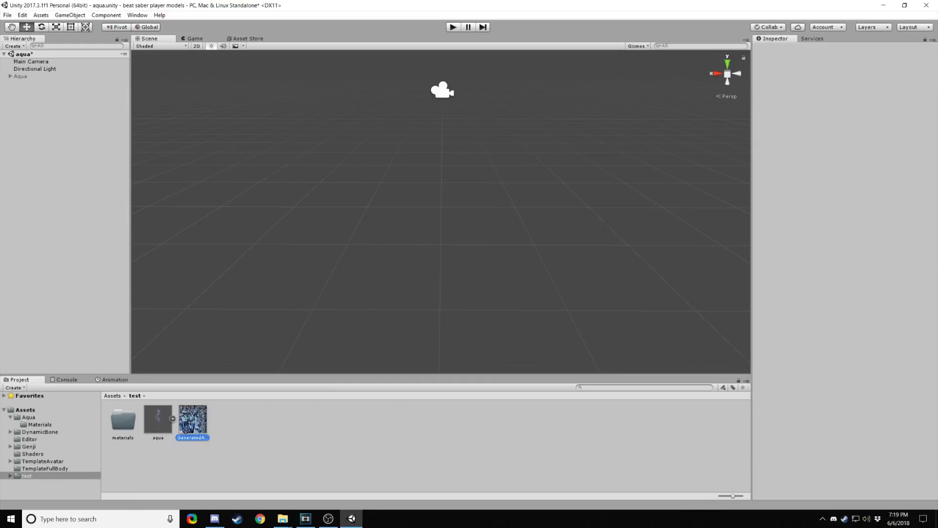
left_click_drag(194, 420, 124, 423)
Step: Extract the aqua model's embedded materials into the test/materials folder and check the extracted atlas material
left_click(161, 417)
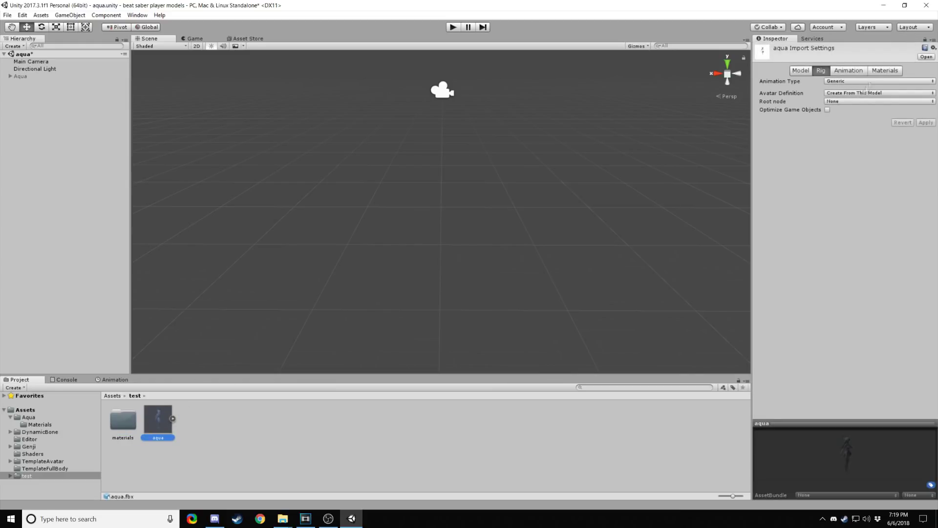
left_click(883, 70)
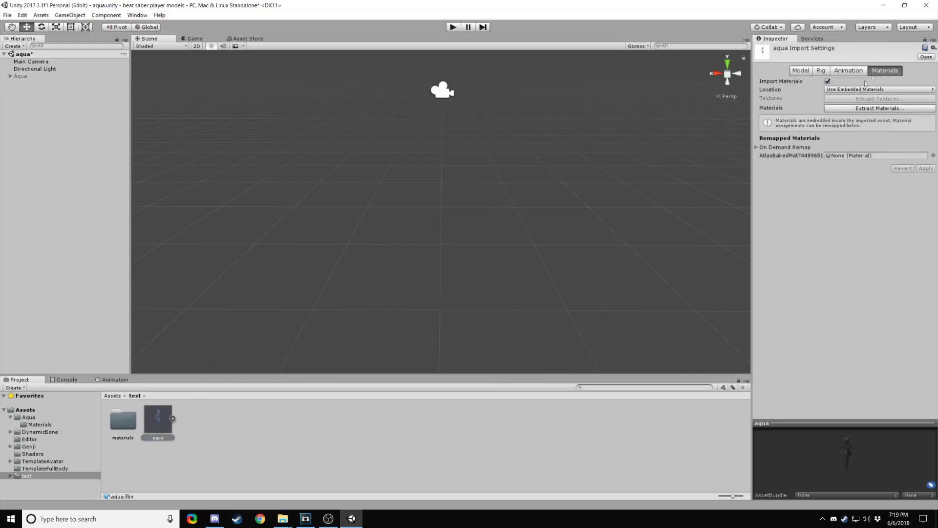
left_click(872, 107)
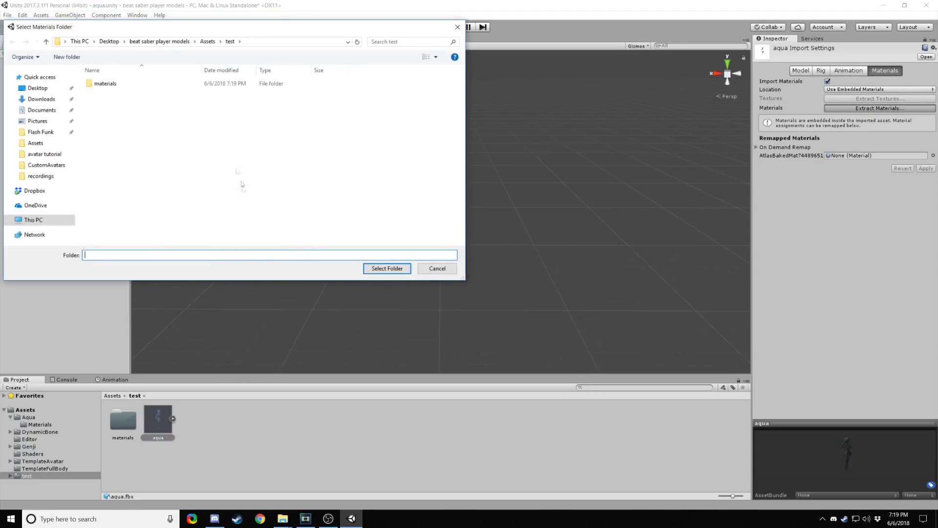
left_click(112, 87)
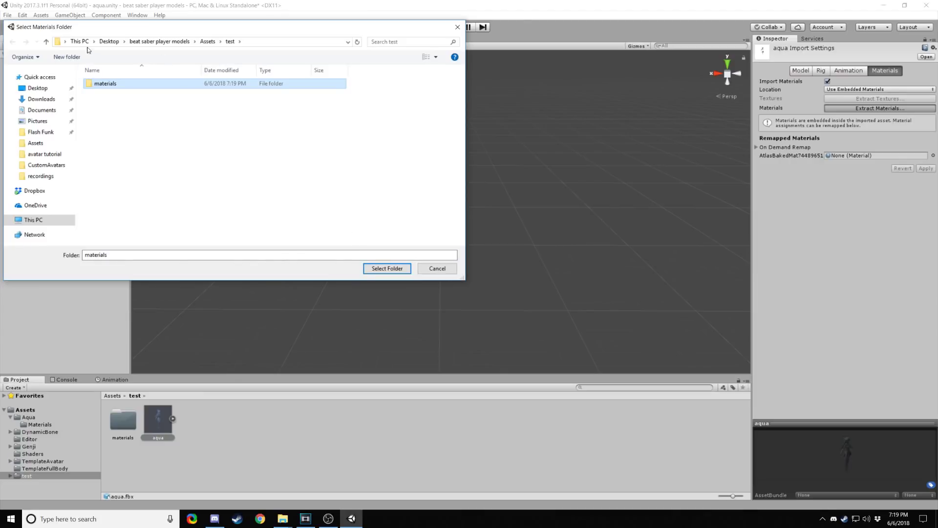
left_click(387, 268)
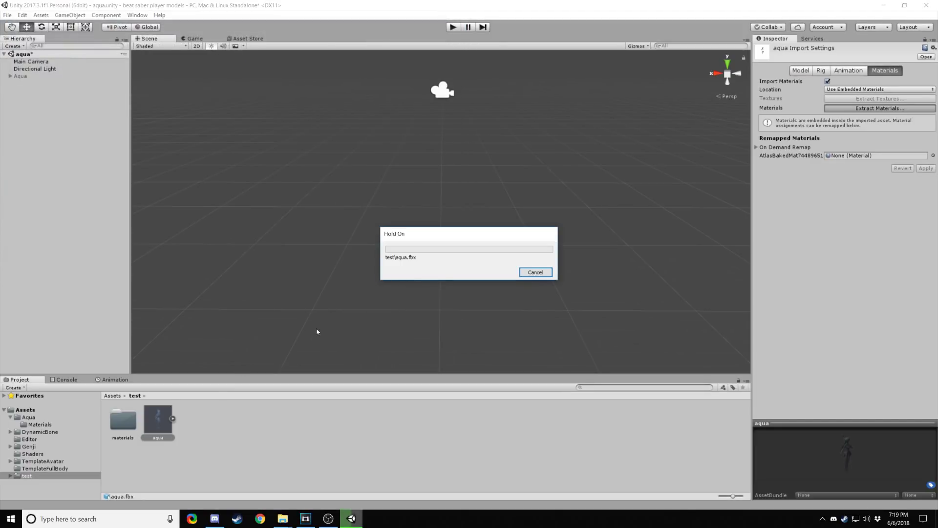
double_click(129, 422)
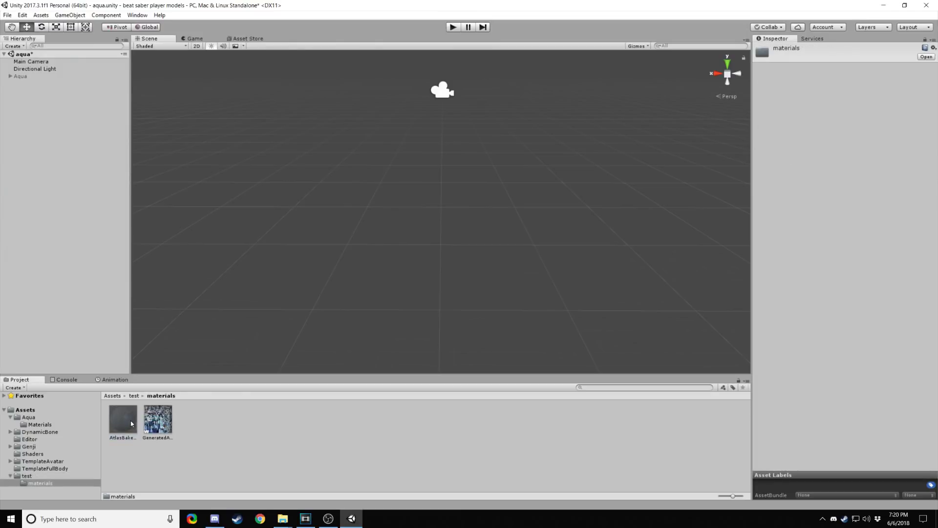
left_click(125, 421)
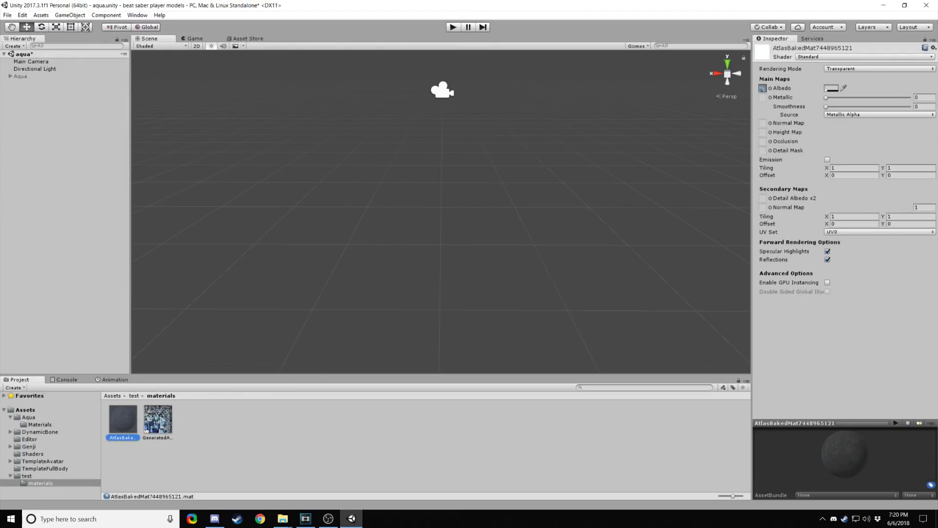
key("BackSpace")
Step: Apply the Humanoid animation type to the aqua model's rig and open its avatar configuration, saving the modified scene
left_click(158, 419)
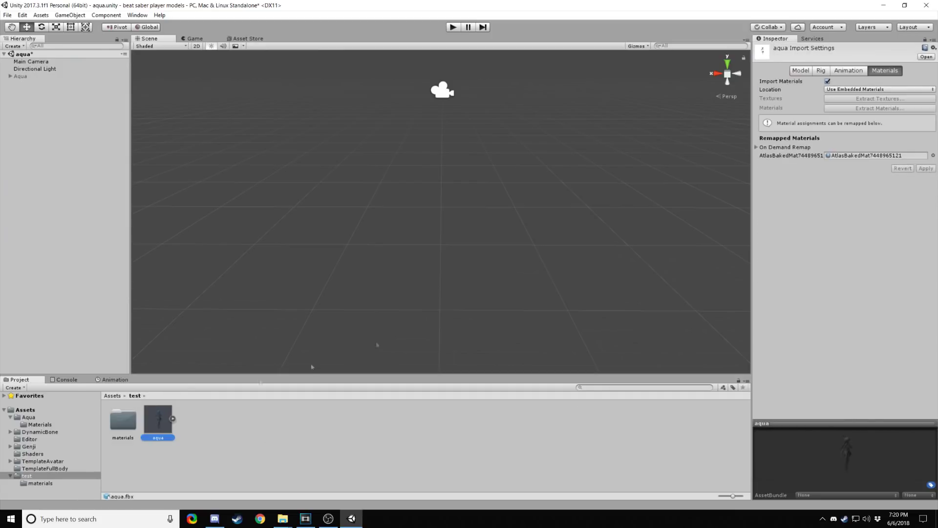
left_click(821, 71)
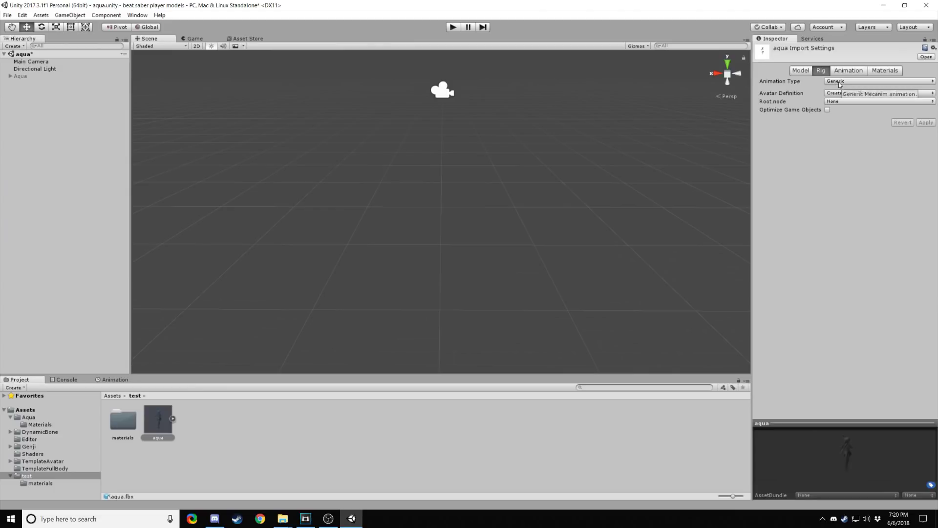
left_click(840, 82)
left_click(882, 119)
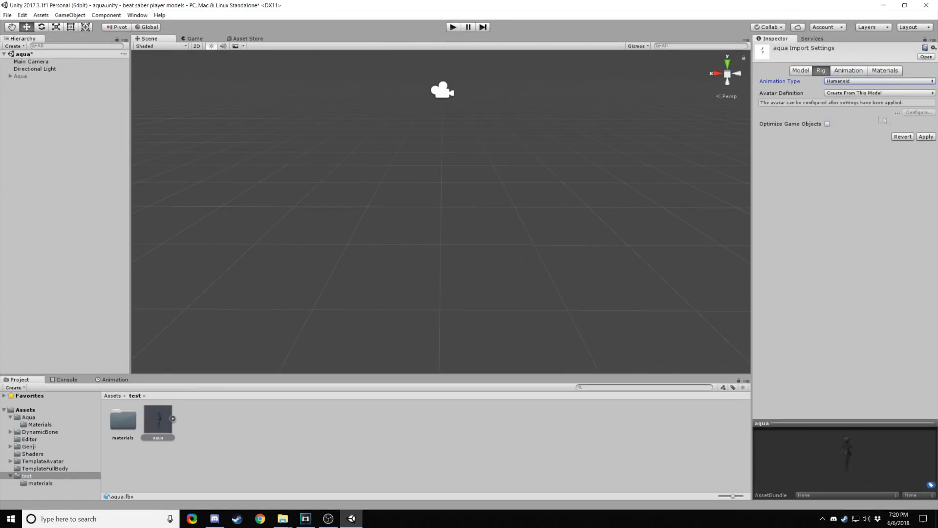
left_click(925, 137)
left_click(917, 102)
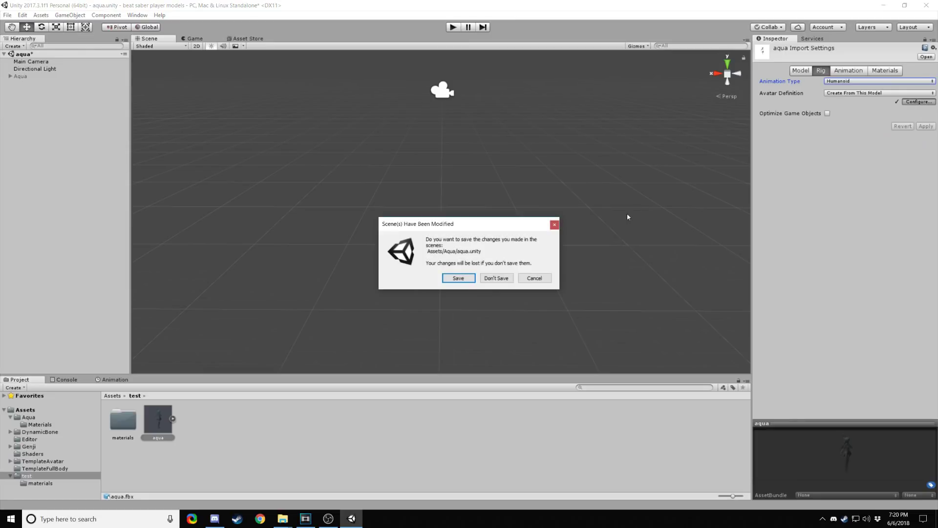
left_click(455, 277)
Step: Review the avatar's body bone mapping against the skeleton and open the head bone mapping
scroll(493, 127, "up", 5)
middle_click_drag(494, 105, 522, 312)
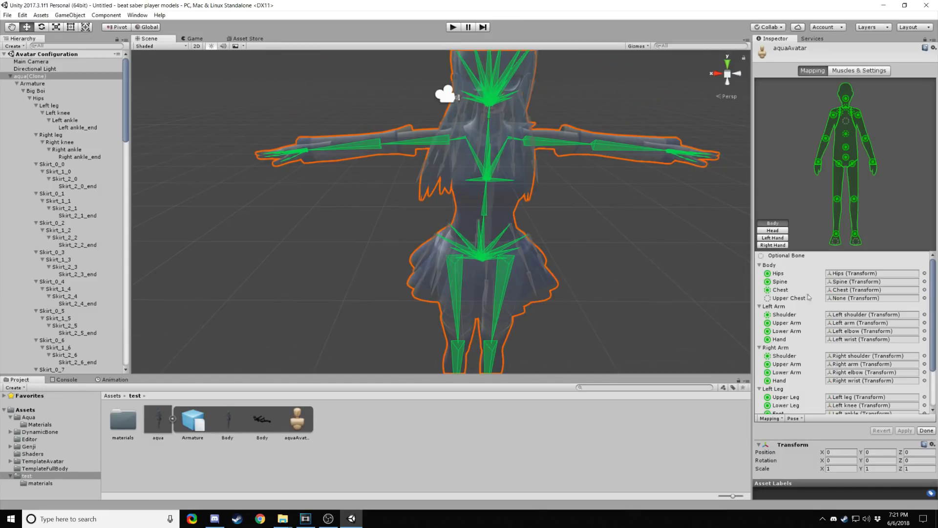
scroll(813, 286, "down", 3)
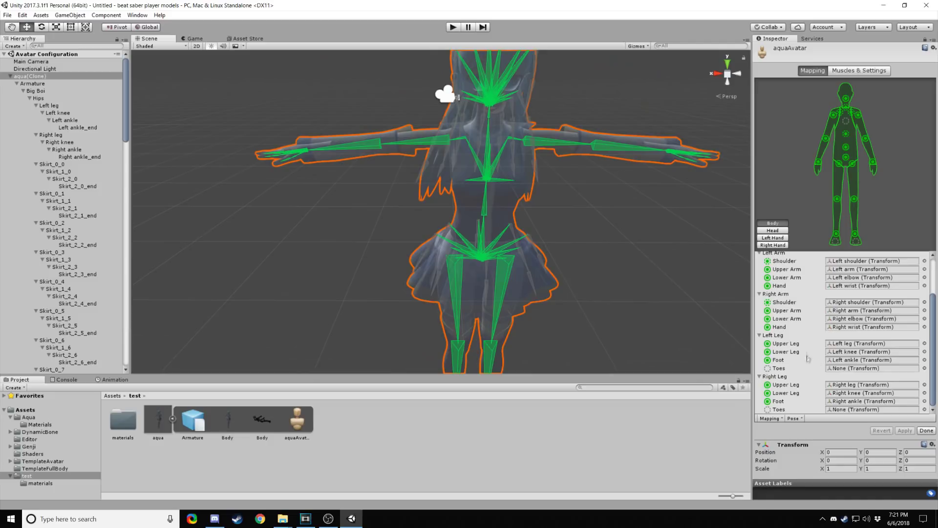
scroll(812, 330, "up", 3)
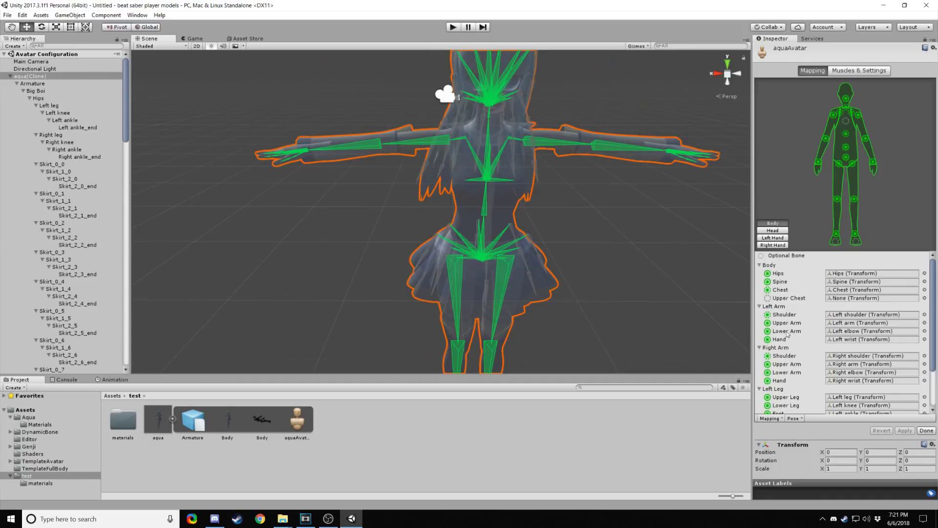
scroll(788, 342, "down", 3)
left_click(773, 230)
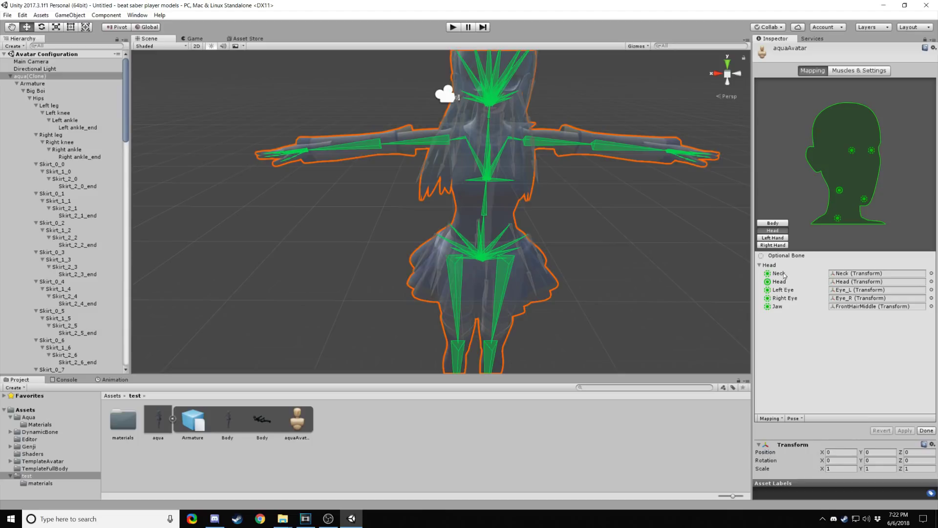
Step: Review the avatar's left and right hand bone mappings, return to the body mapping and finish the avatar configuration
left_click(774, 239)
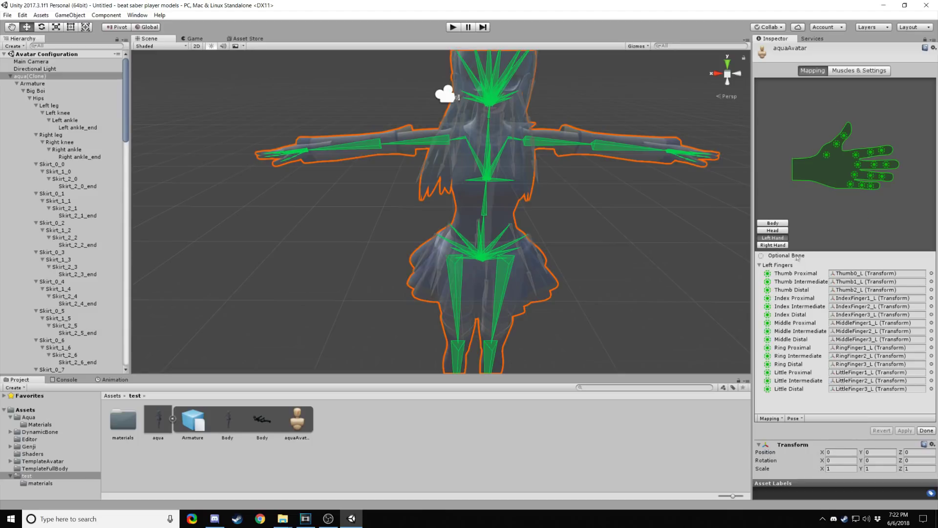
left_click(774, 245)
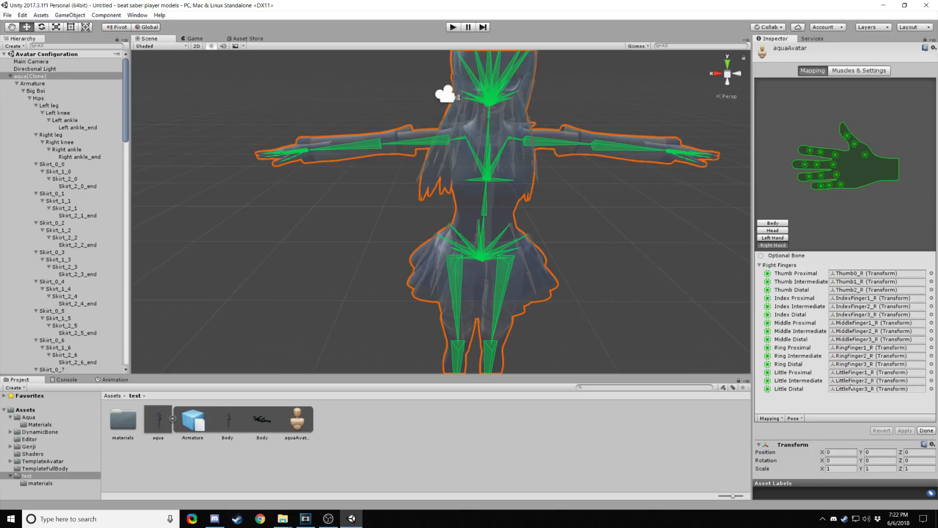
left_click(772, 223)
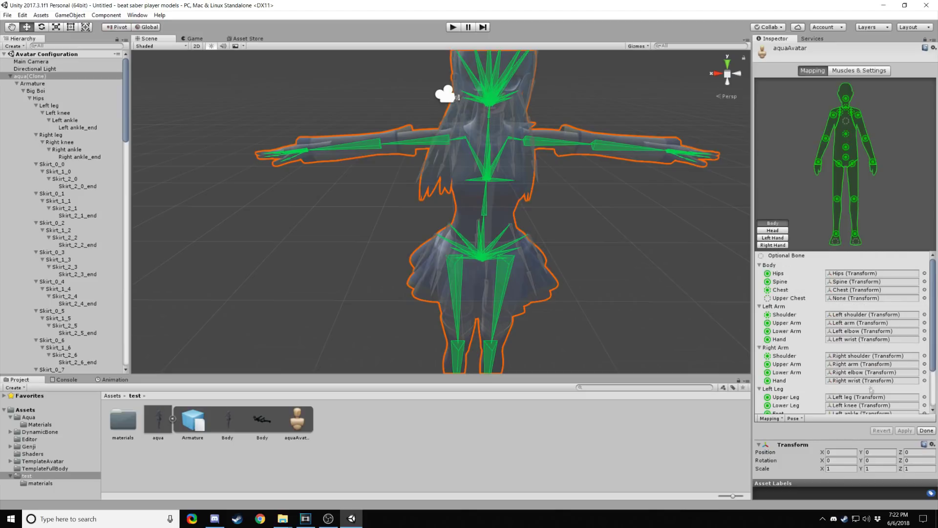
left_click(925, 430)
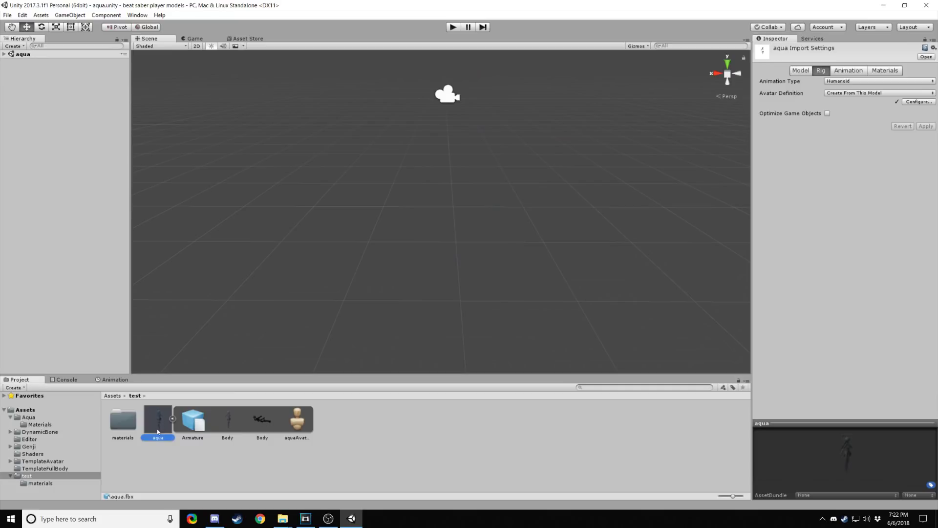
Step: Add the aqua model to the scene and switch its atlas material in test/materials to the BeatSaber/Lit Glow shader
left_click_drag(157, 429, 50, 218)
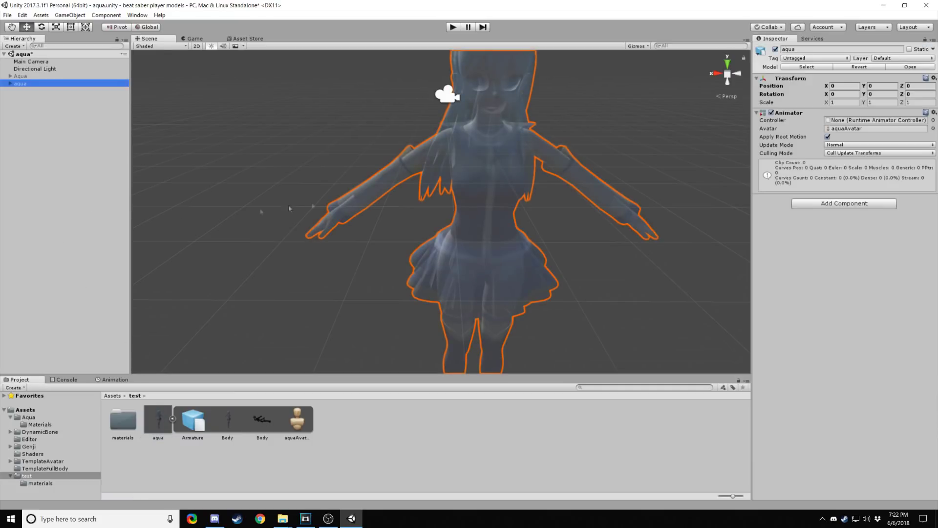
scroll(467, 248, "down", 3)
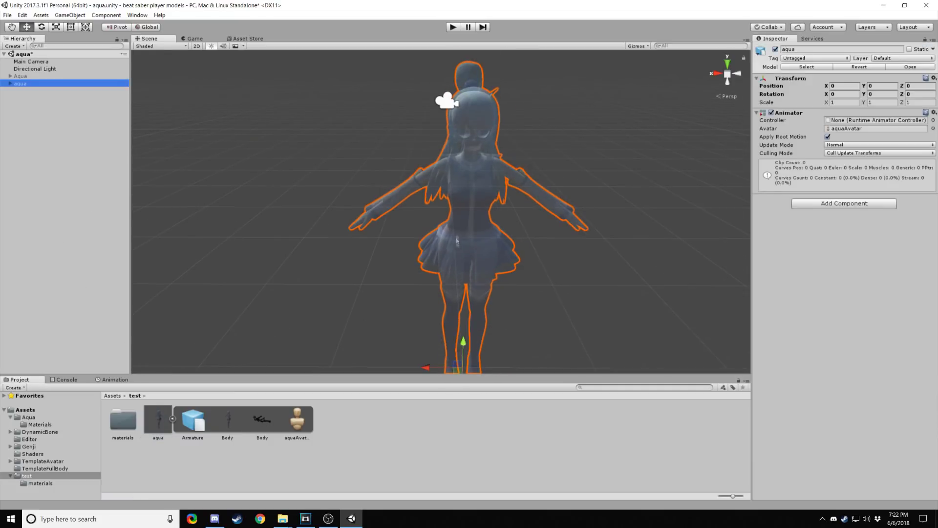
double_click(136, 420)
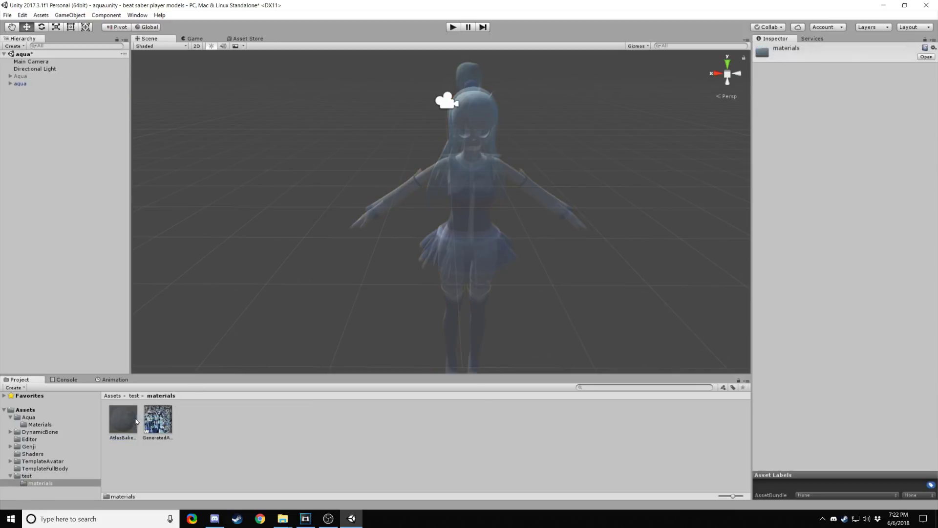
left_click(124, 424)
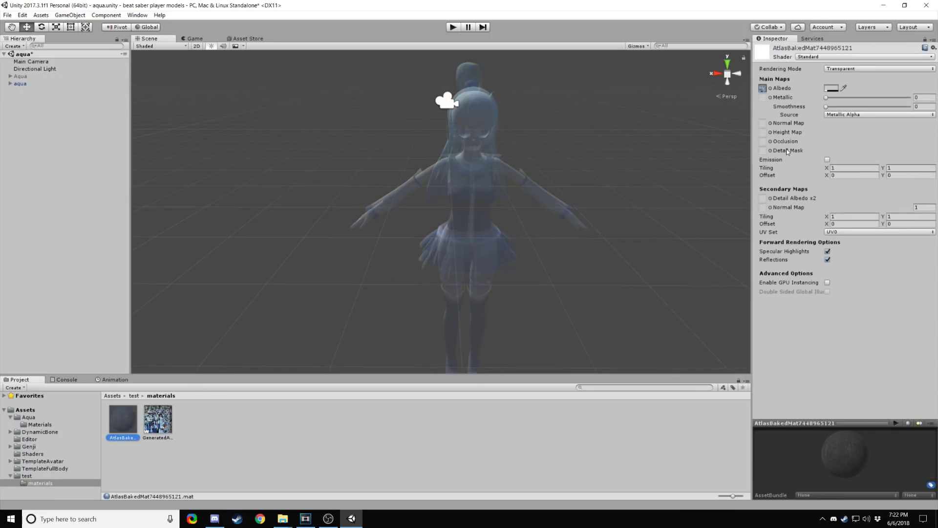
left_click(819, 57)
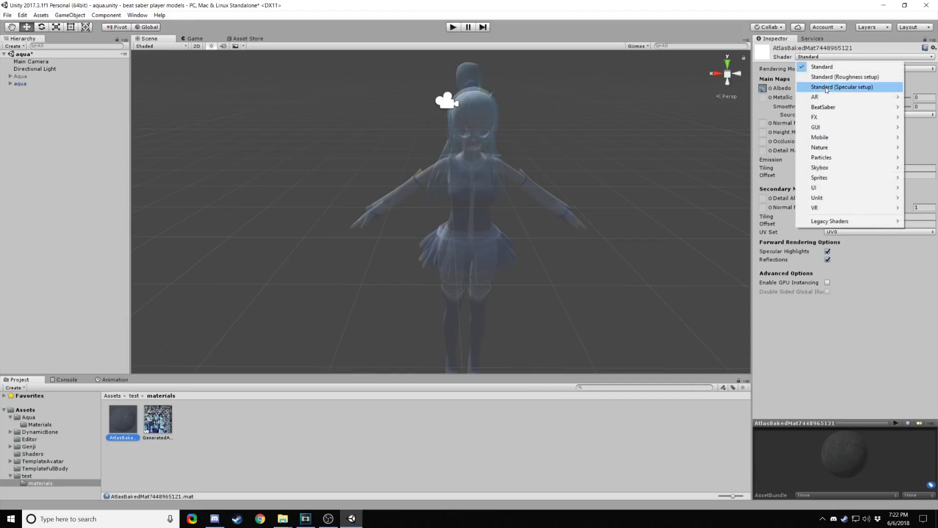
mouse_move(831, 110)
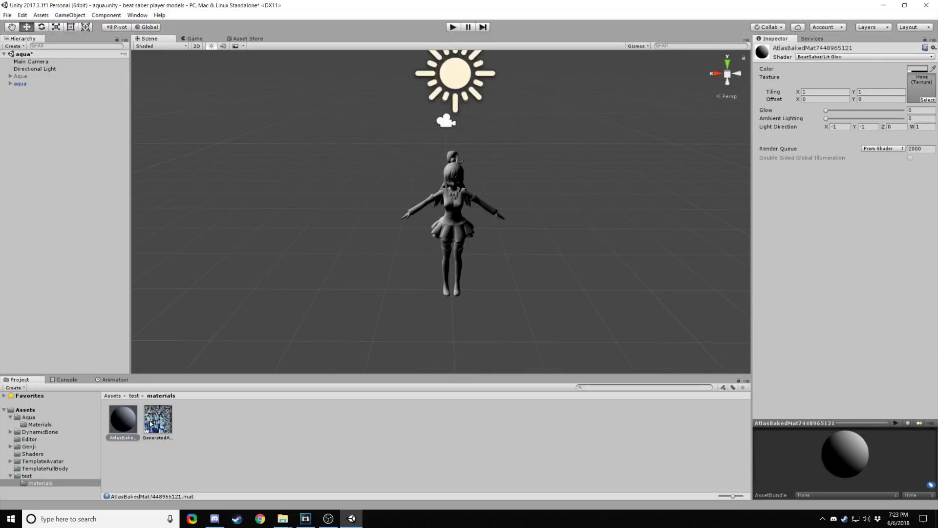
Step: Assign the generated atlas image as the texture of the atlas material
left_click_drag(150, 423, 921, 91)
scroll(478, 230, "up", 10)
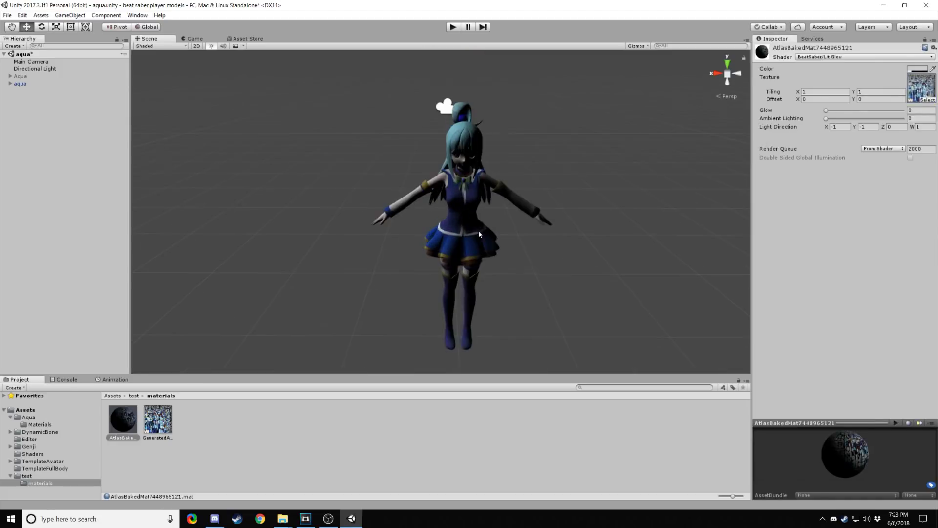
scroll(434, 236, "down", 3)
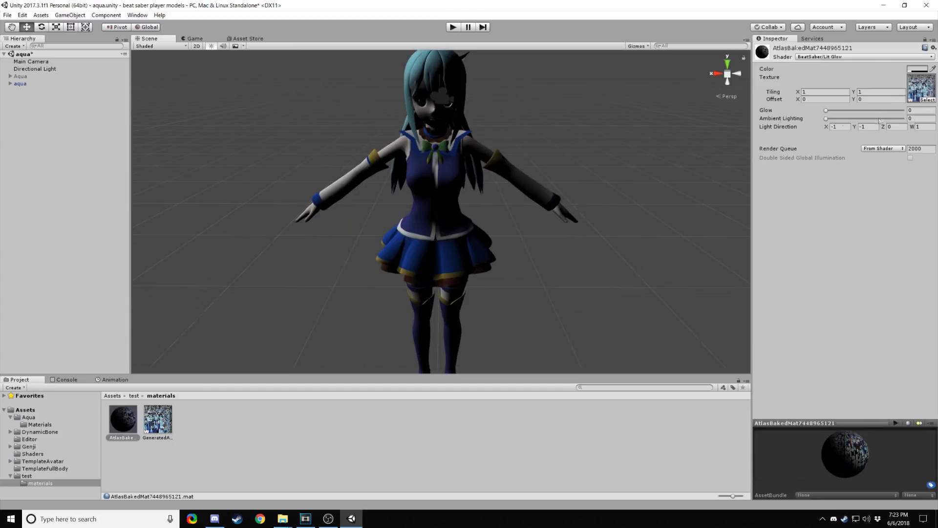
Step: Set the atlas material's ambient lighting to 0.4
left_click(919, 119)
type(".3")
key("BackSpace")
type("4")
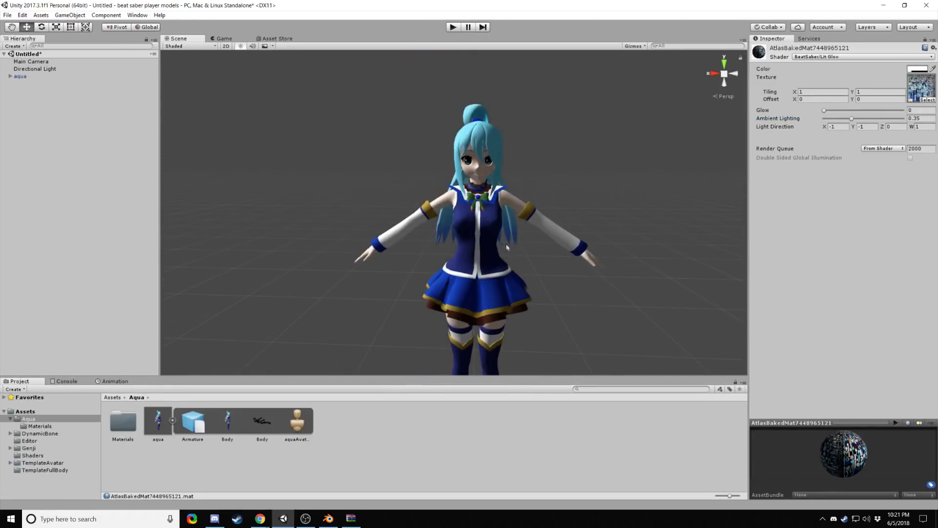
Step: Collapse the Aqua asset folder and open the DynamicBone folder in the project
scroll(447, 227, "down", 3)
middle_click_drag(448, 228, 423, 154)
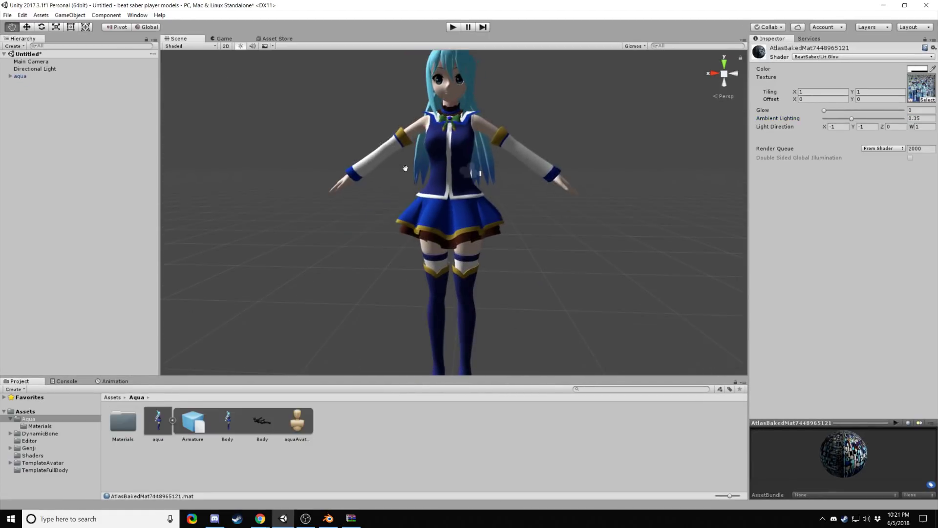
left_click(10, 419)
left_click(34, 426)
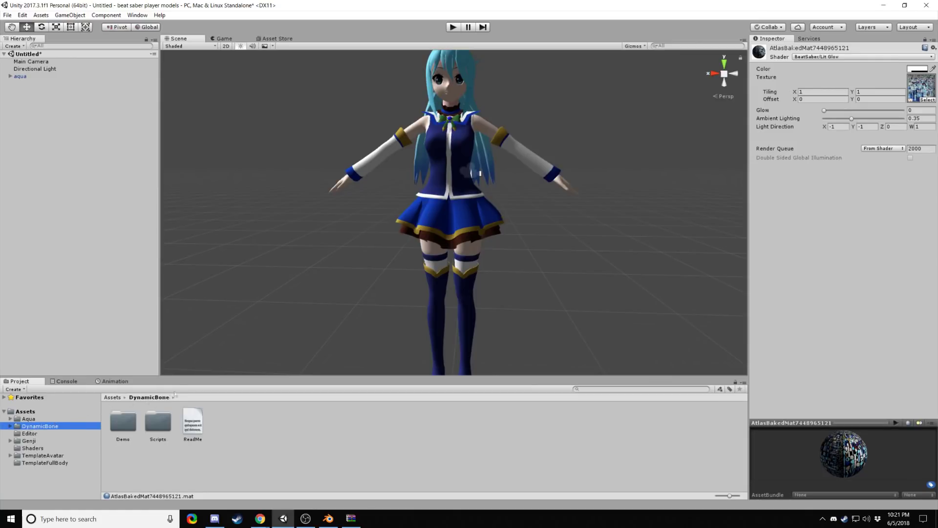
middle_click_drag(472, 205, 491, 252)
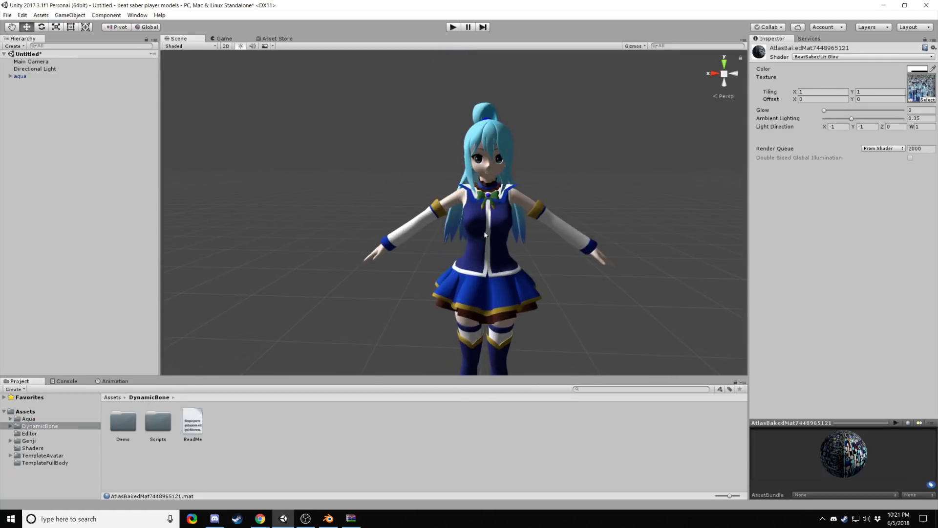
Step: Expand the aqua model's hierarchy through Armature and Big Boi down to the child bones of Hips
left_click(485, 235)
left_click(10, 77)
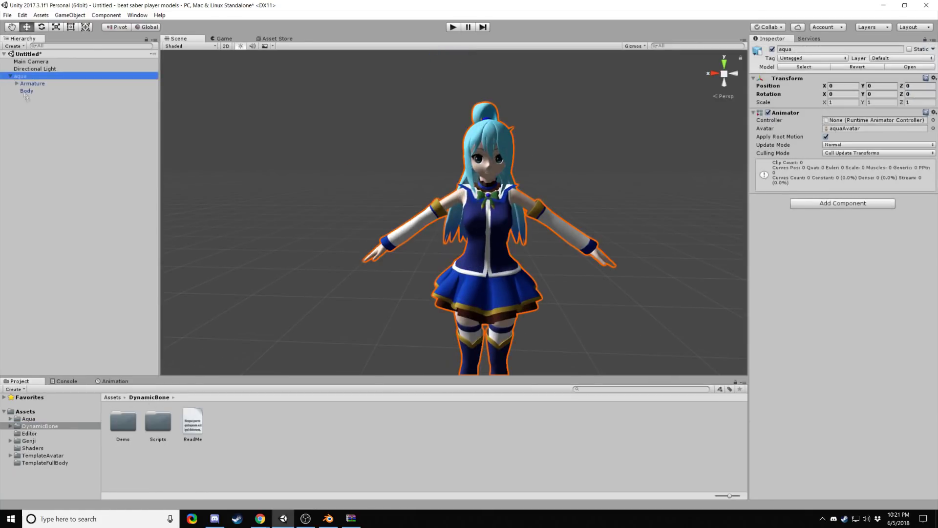
left_click(16, 83)
left_click(23, 91)
left_click(26, 99)
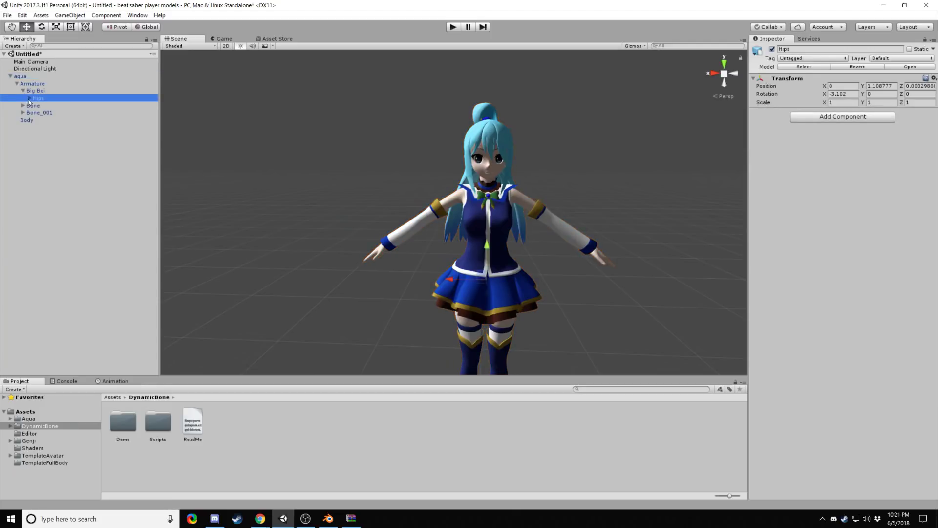
left_click(29, 99)
left_click(36, 113)
left_click(37, 112)
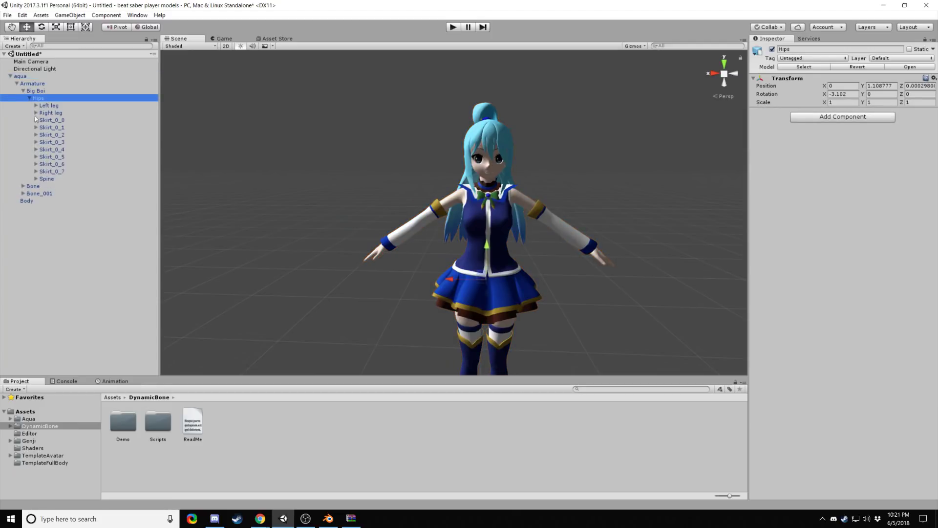
right_click_drag(385, 191, 478, 231)
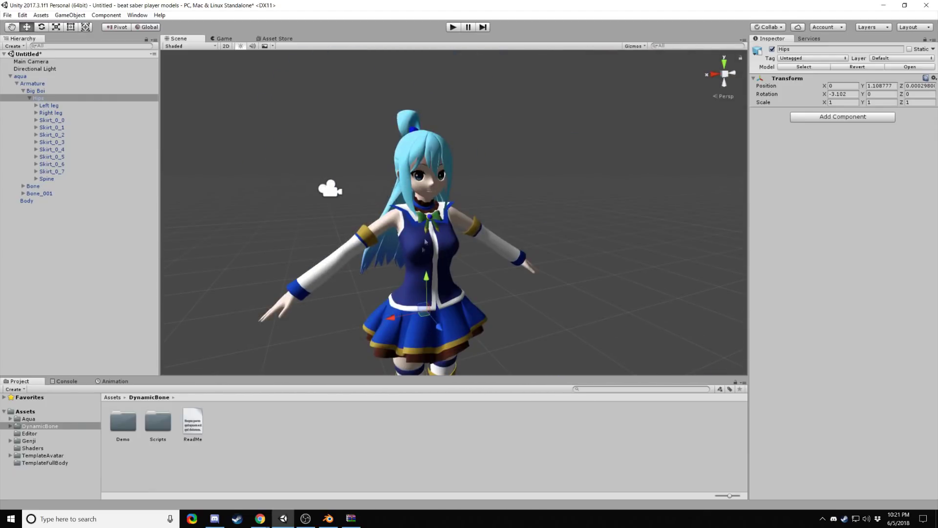
right_click_drag(273, 187, 308, 271)
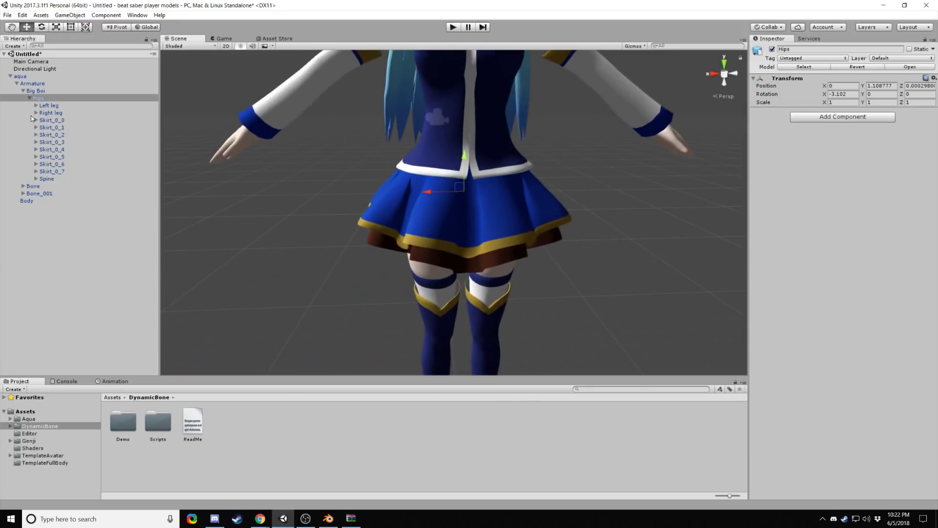
Step: Add a Dynamic Bone component to the Hips bone
left_click(36, 98)
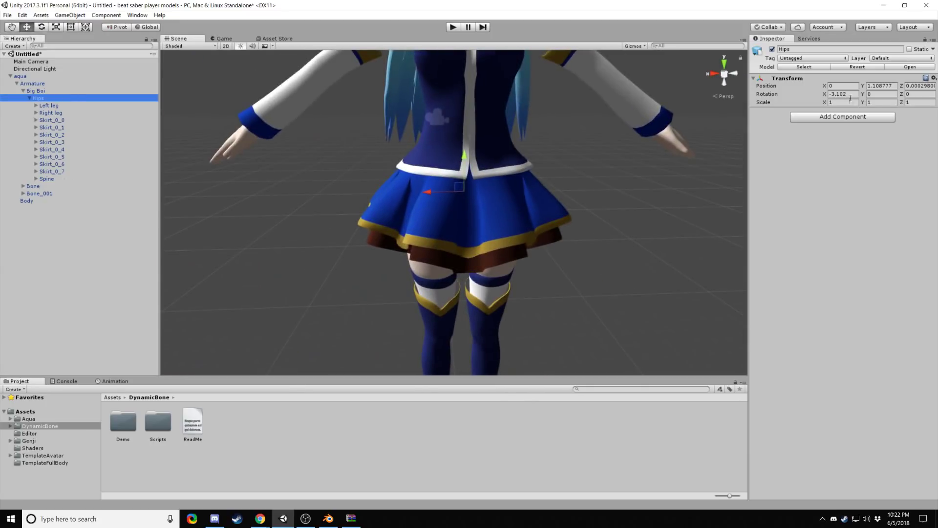
left_click(861, 119)
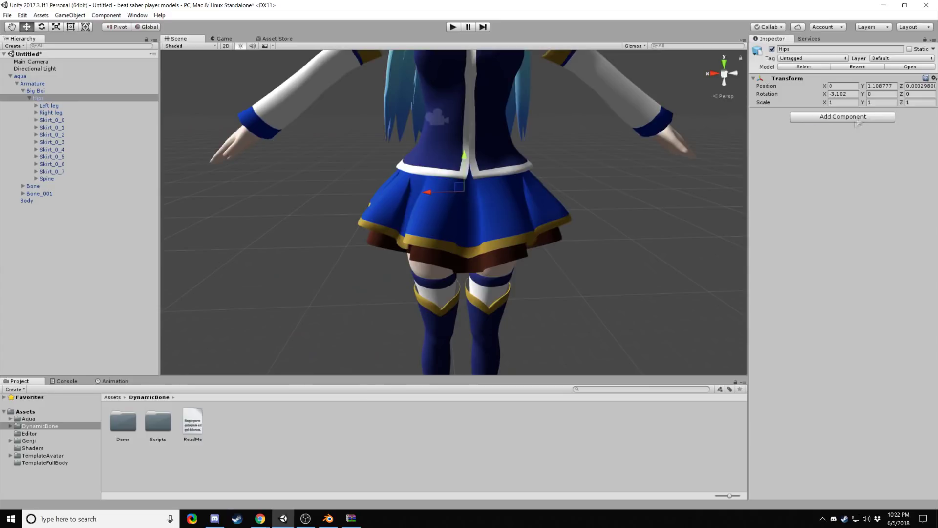
left_click(835, 116)
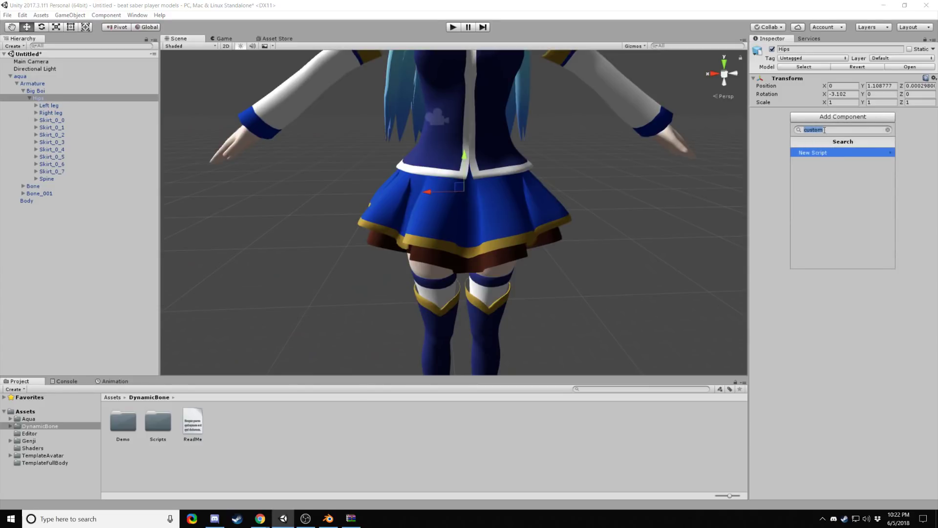
type("dy")
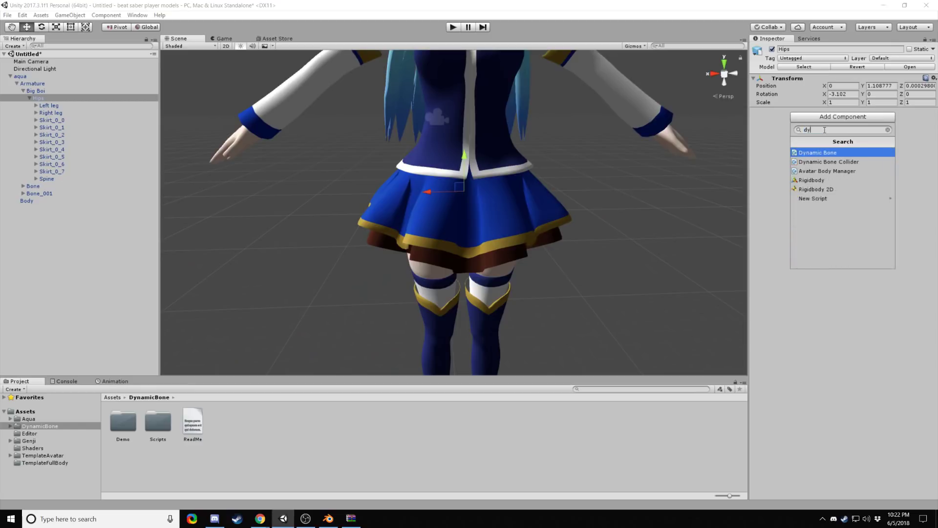
key("Return")
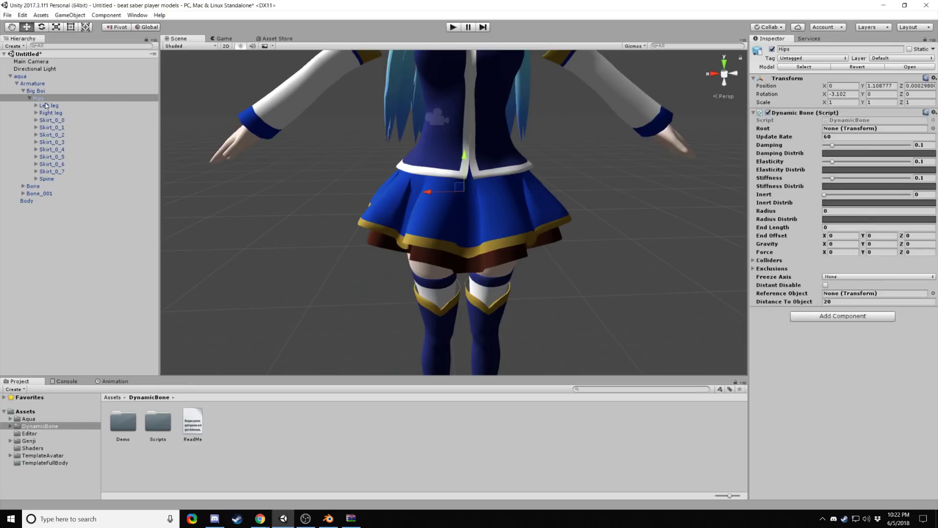
Step: Expand the exclusions of the Hips Dynamic Bone and set their size to 4
scroll(426, 204, "down", 2)
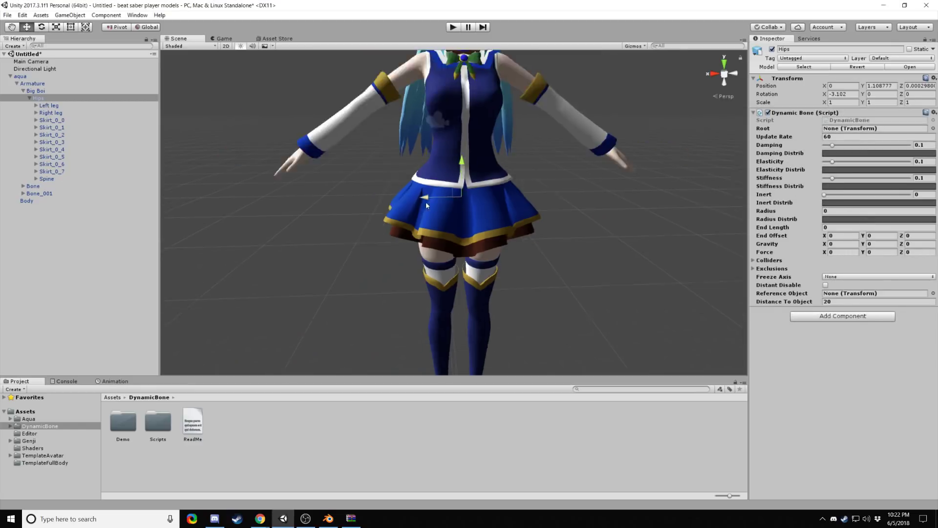
left_click(753, 267)
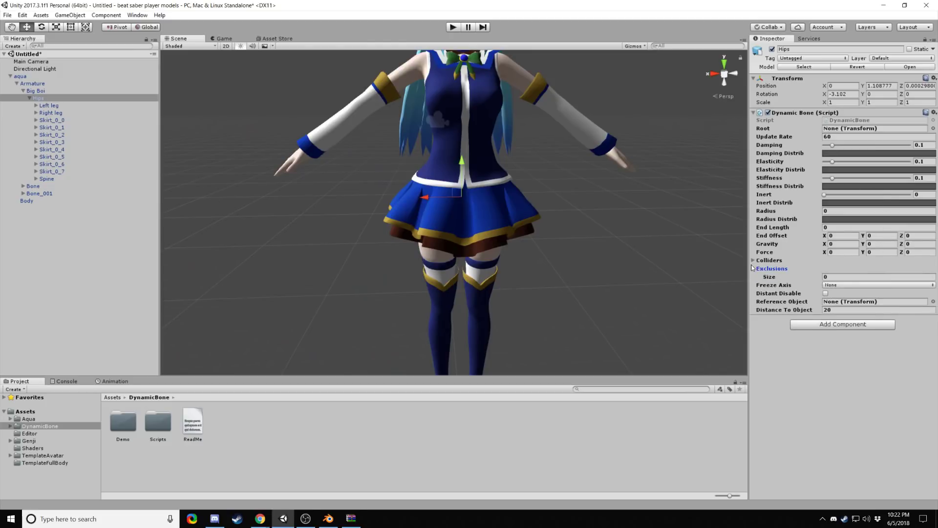
left_click(831, 277)
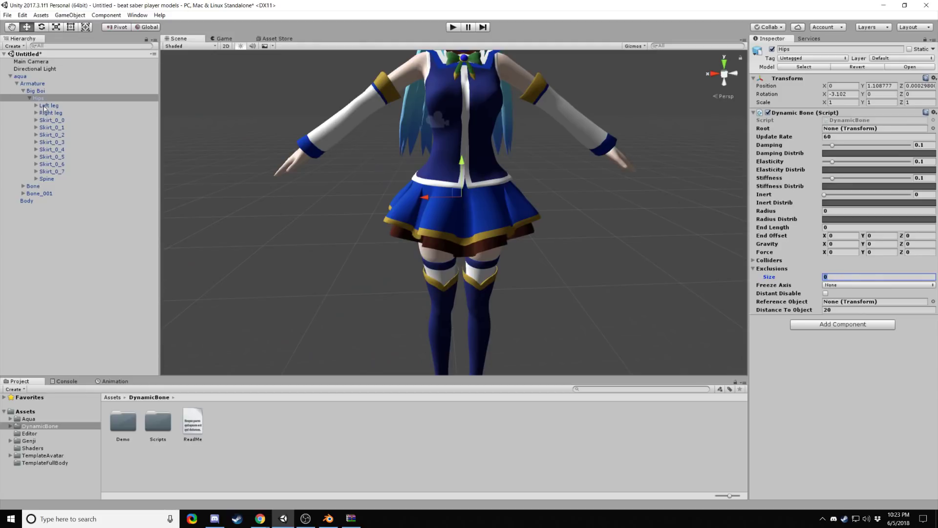
key("Return")
left_click(852, 285)
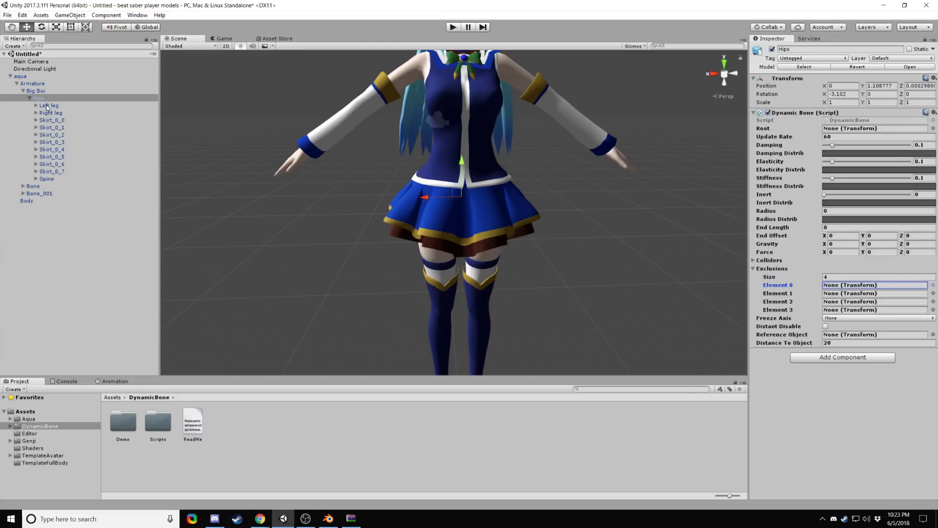
Step: Assign the Left leg, Right leg and Spine bones to the first three Dynamic Bone exclusions
left_click_drag(44, 98, 837, 288)
left_click_drag(66, 117, 867, 294)
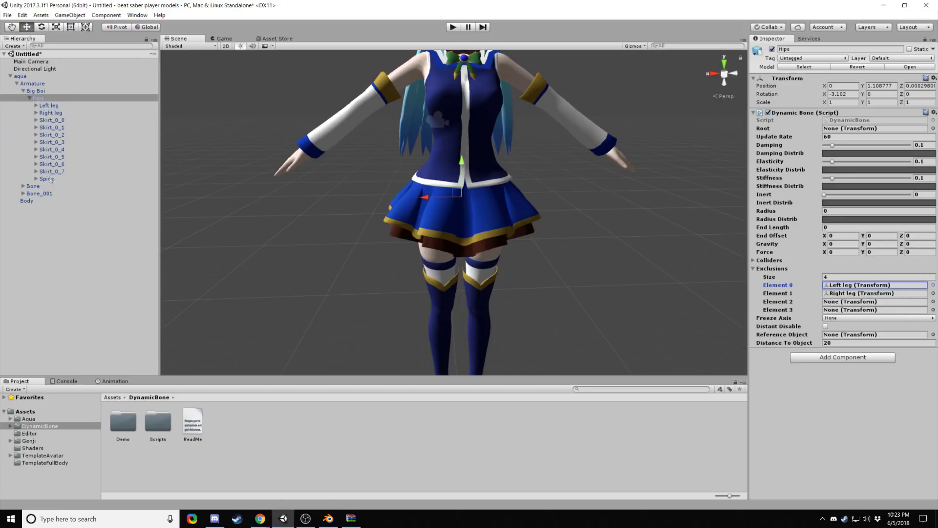
left_click_drag(49, 178, 843, 301)
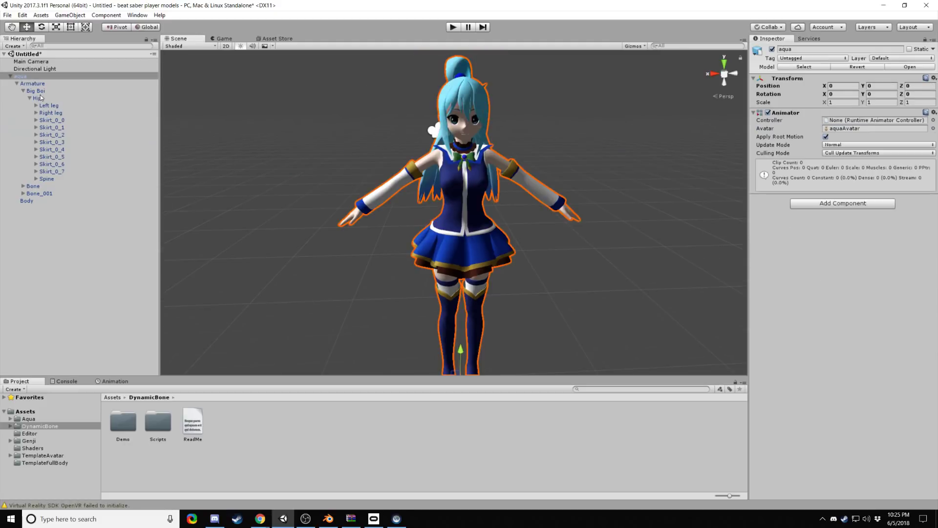
Step: Clear the fourth exclusion of the Hips Dynamic Bone and set the exclusions size to 3
left_click(40, 97)
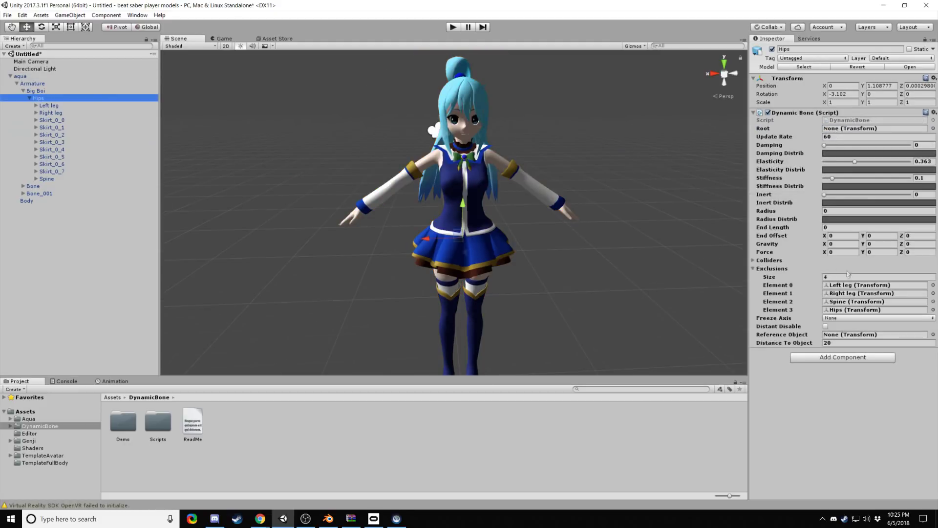
left_click(933, 310)
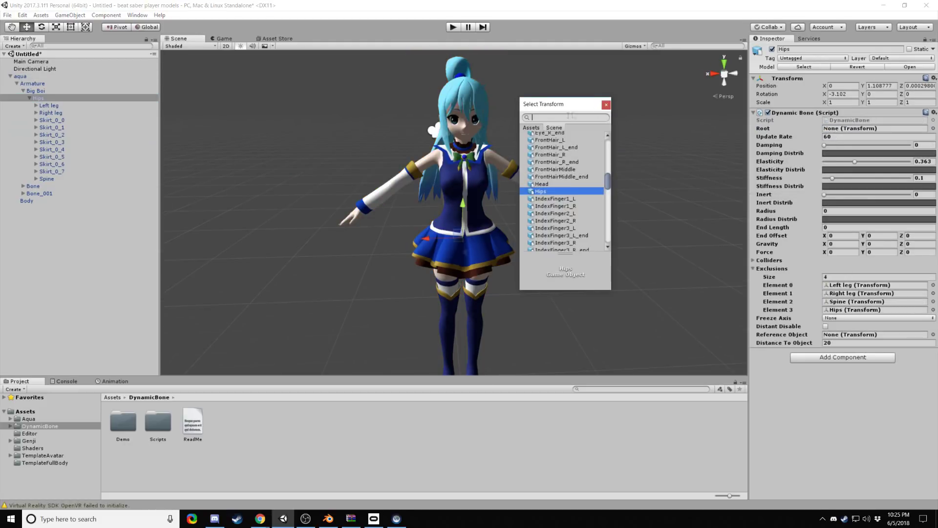
scroll(564, 138, "up", 10)
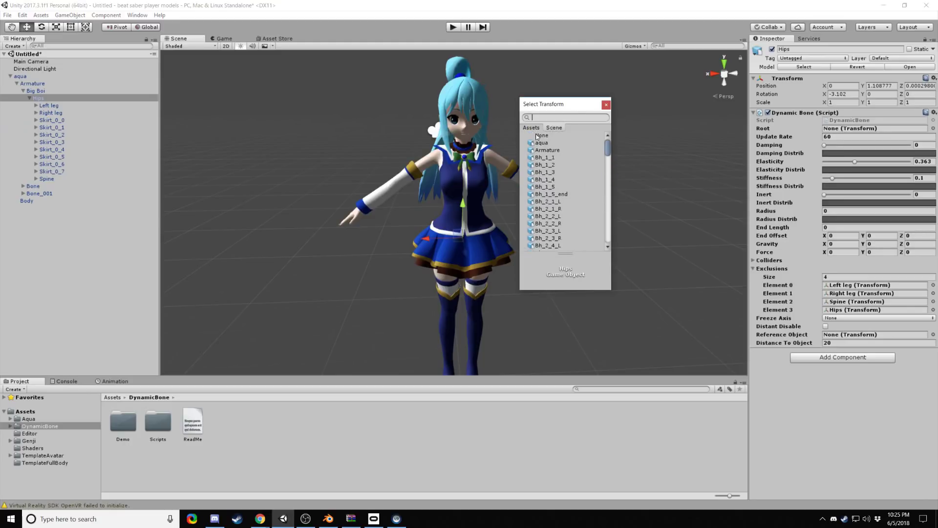
left_click(565, 135)
left_click(606, 105)
left_click(830, 277)
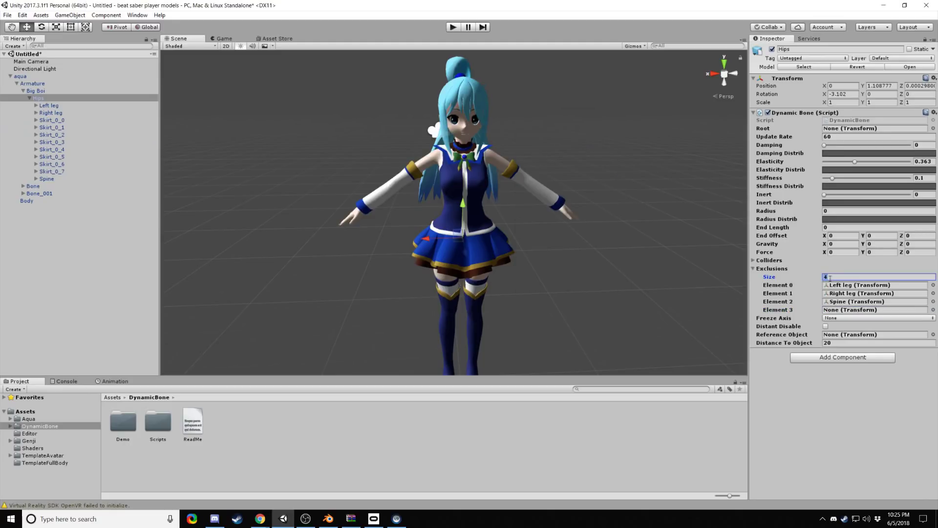
key("Return")
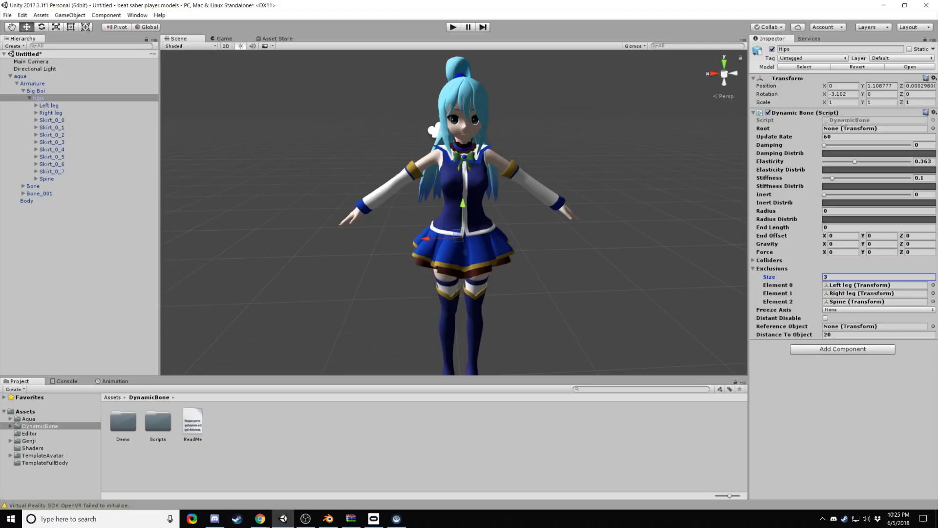
Step: Assign the Hips bone as the root of its own Dynamic Bone component and inspect the bone lines around the skirt
left_click(36, 91)
left_click(39, 98)
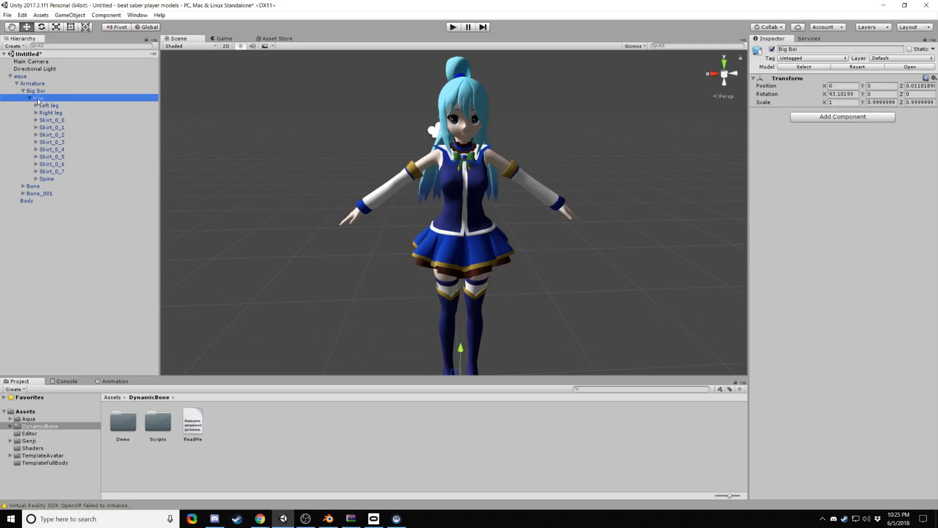
scroll(485, 106, "down", 5)
left_click_drag(839, 128, 863, 128)
scroll(433, 226, "up", 3)
scroll(433, 225, "up", 5)
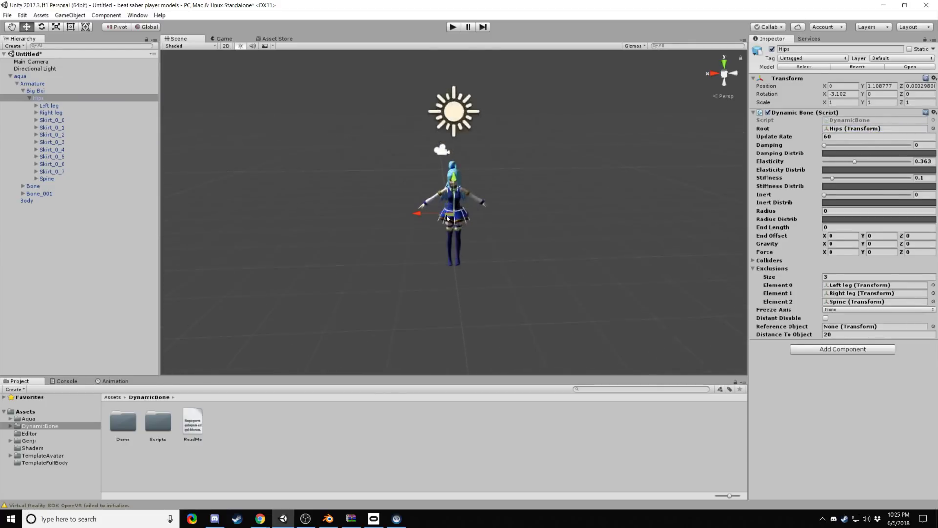
scroll(433, 225, "down", 2)
middle_click_drag(433, 225, 465, 120)
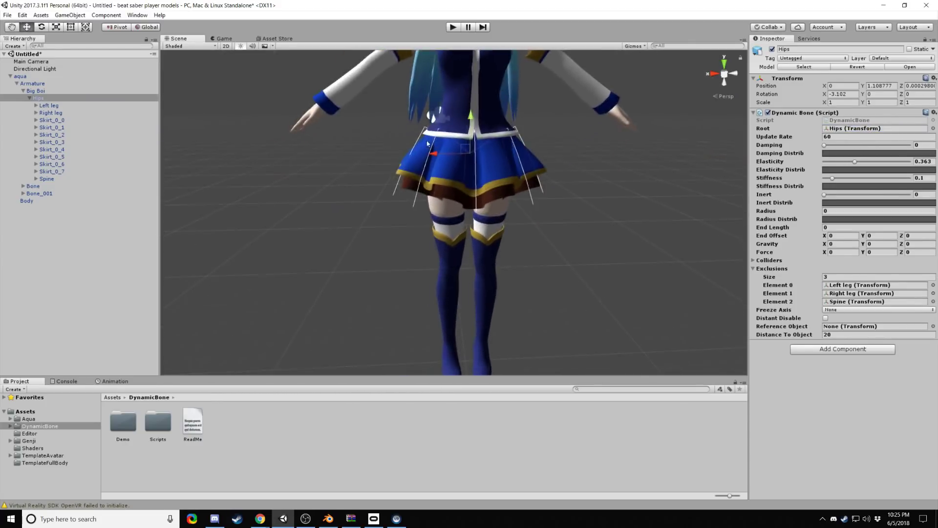
left_click_drag(443, 170, 383, 199, "alt")
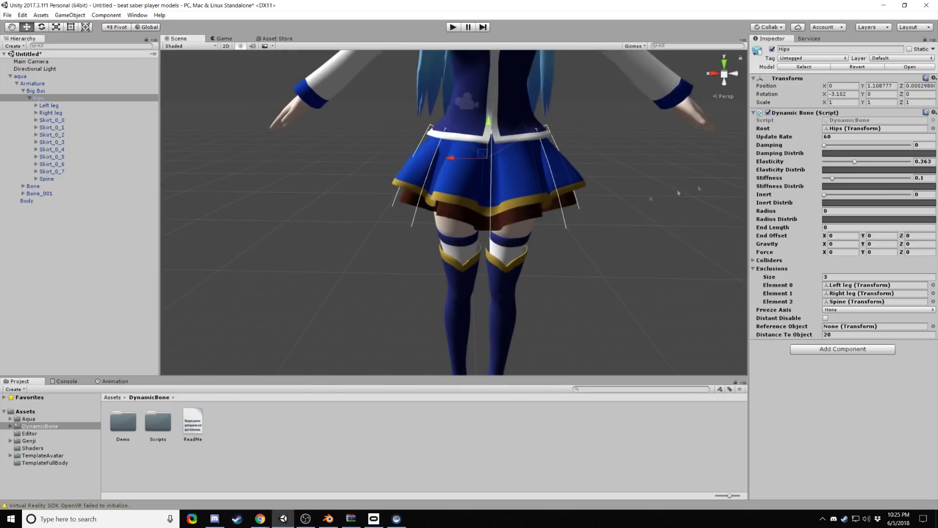
scroll(494, 221, "down", 2)
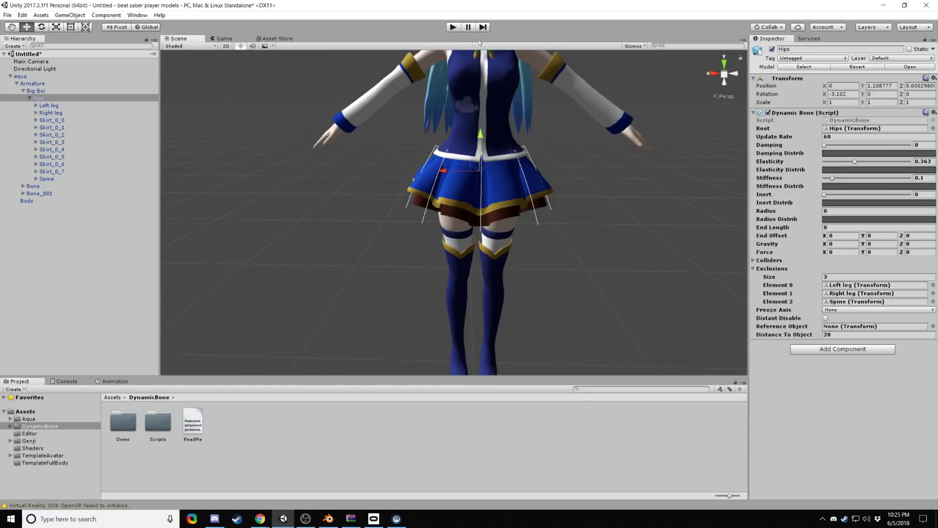
Step: Run the scene and move the aqua model around in the Scene view to test the skirt physics
left_click(453, 27)
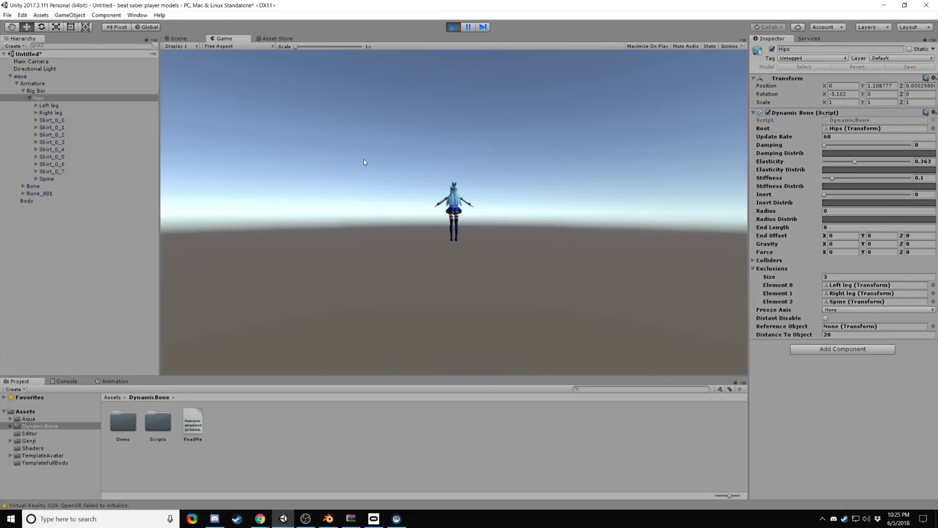
left_click(184, 38)
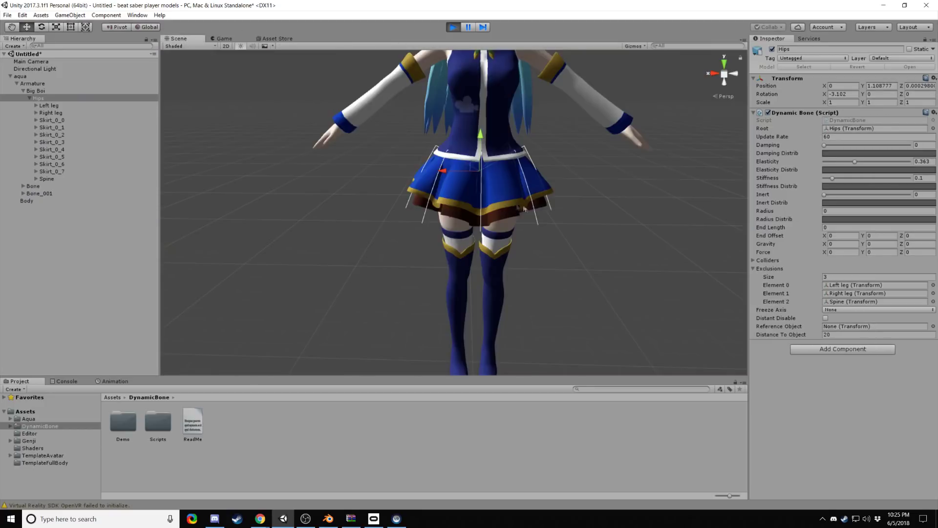
scroll(523, 243, "down", 5)
left_click(18, 76)
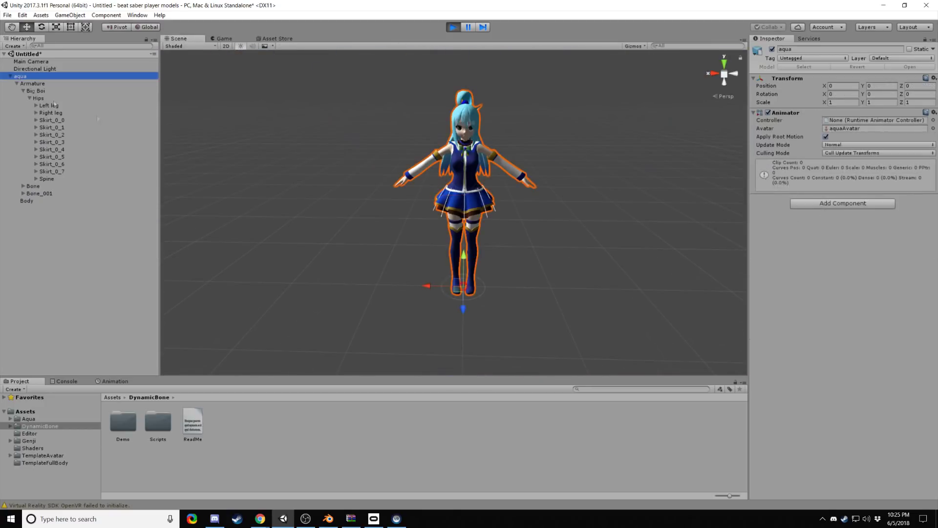
left_click_drag(430, 286, 468, 287)
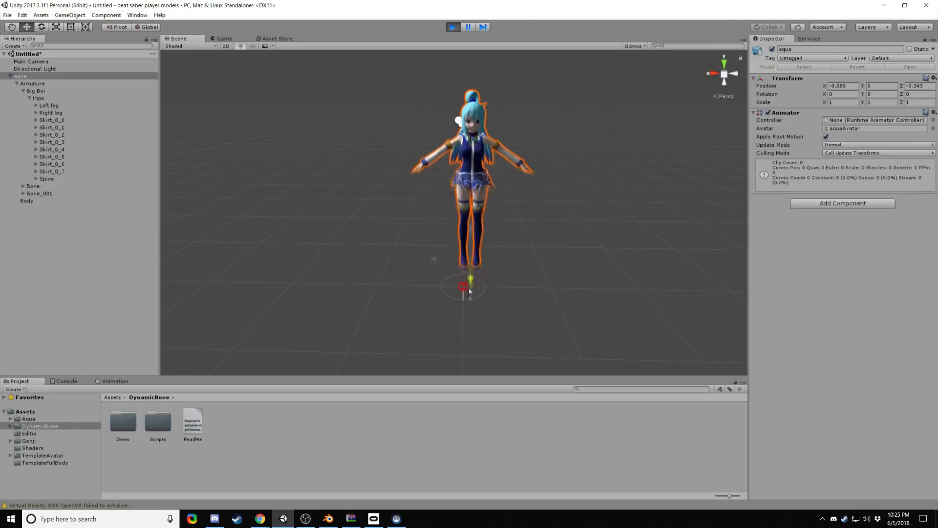
left_click(435, 287)
left_click(21, 77)
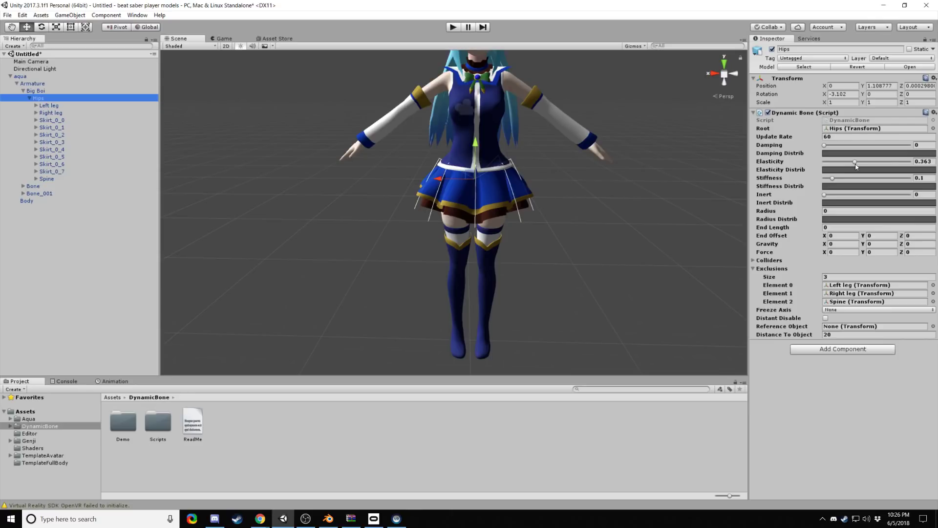
Step: Try a Damping of 0.763 and an Elasticity of 0.081 on the Hips Dynamic Bone
left_click_drag(855, 165, 835, 161)
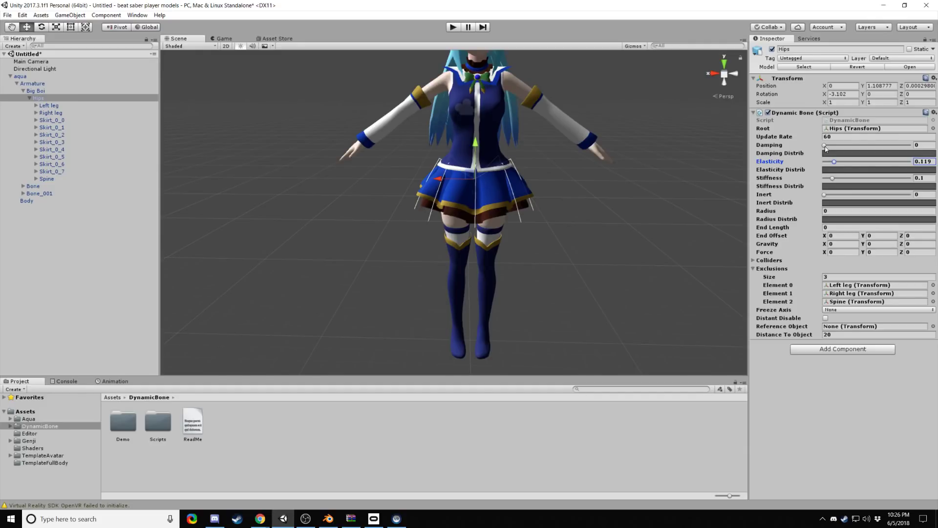
left_click_drag(834, 161, 855, 163)
left_click(836, 145)
left_click_drag(836, 146, 833, 166)
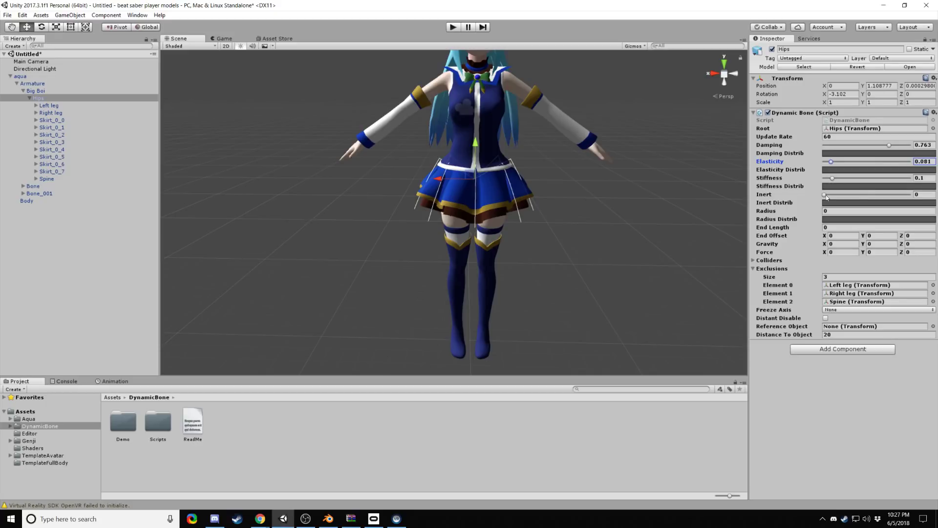
Step: Set the Hips Dynamic Bone to Damping 0, Elasticity 1, Stiffness 0.3 and Inert 0.8
left_click_drag(826, 195, 894, 195)
left_click(927, 193)
type(".8")
left_click(928, 179)
type(".3")
type("1")
left_click(923, 145)
type("0")
Step: Play the scene and shift the aqua model sideways in the Scene view to check the skirt with these settings
left_click(453, 29)
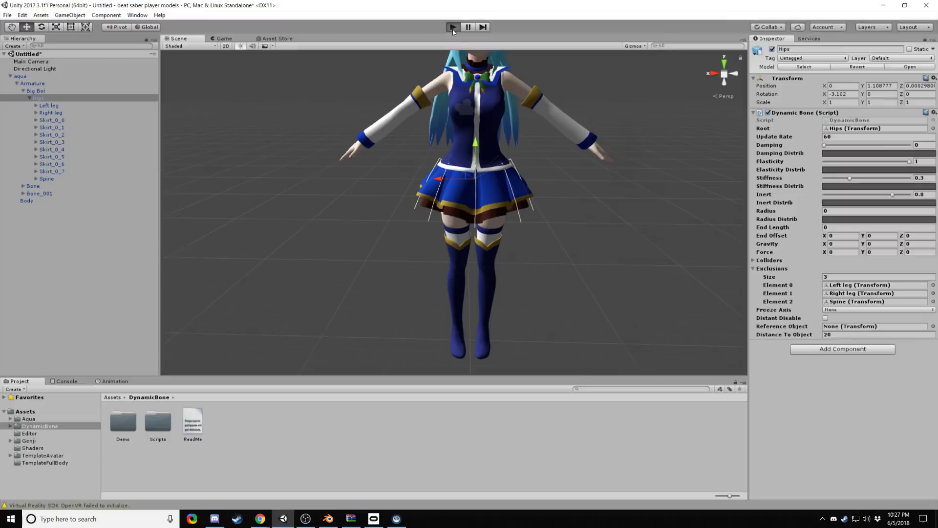
left_click(19, 76)
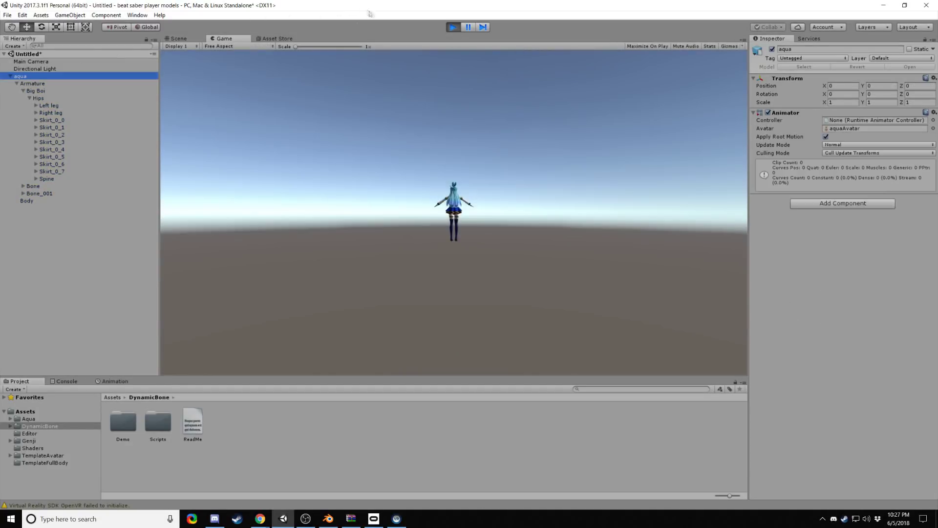
left_click(179, 38)
scroll(462, 293, "down", 3)
mouse_move(435, 315)
left_mouse_down()
mouse_move(409, 314)
mouse_move(445, 311)
mouse_move(433, 311)
left_mouse_up()
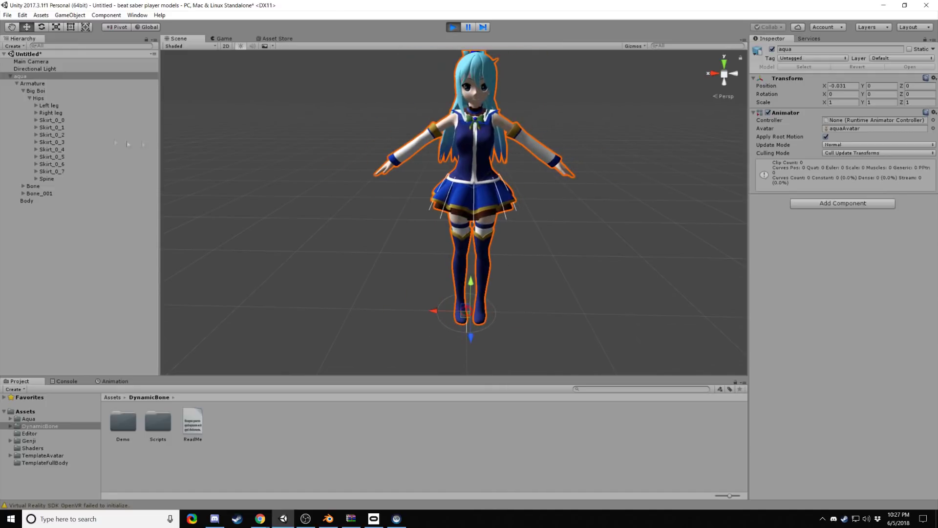
Step: Set the Elasticity of the Hips Dynamic Bone to 0 while playing and move aqua sideways to test the skirt
left_click(32, 84)
left_click(42, 99)
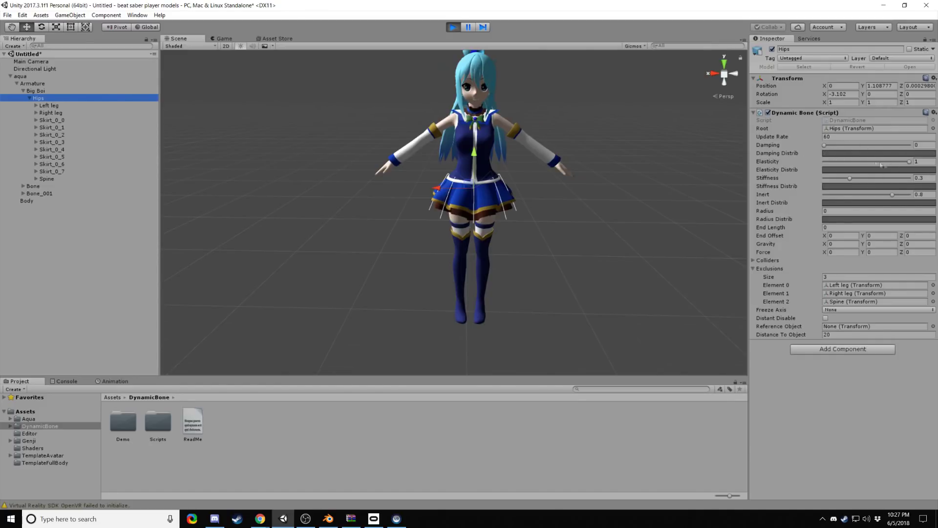
left_click_drag(906, 162, 824, 161)
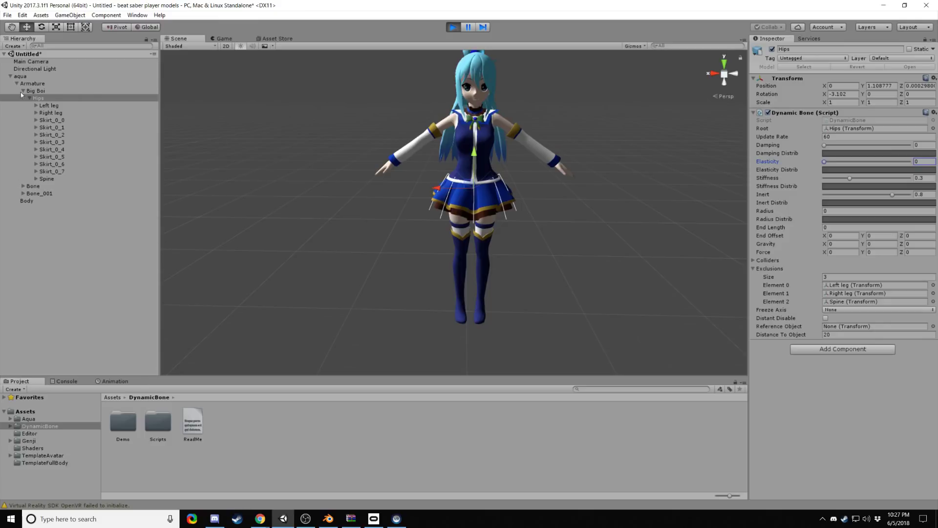
left_click(20, 77)
mouse_move(433, 310)
left_mouse_down()
mouse_move(318, 289)
mouse_move(554, 314)
mouse_move(442, 312)
left_mouse_up()
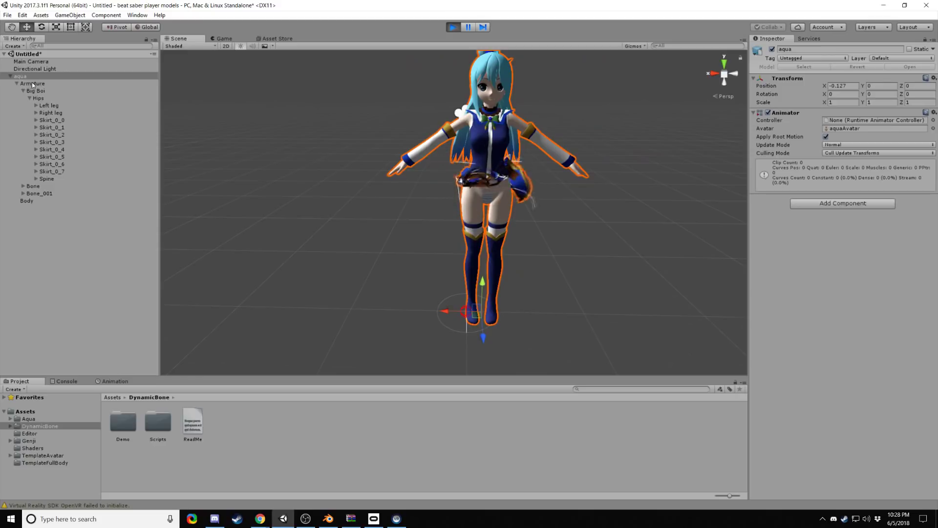
Step: Try Elasticity 0.296 with Damping 0.612 on the Hips Dynamic Bone and move aqua around to test it
left_click(39, 99)
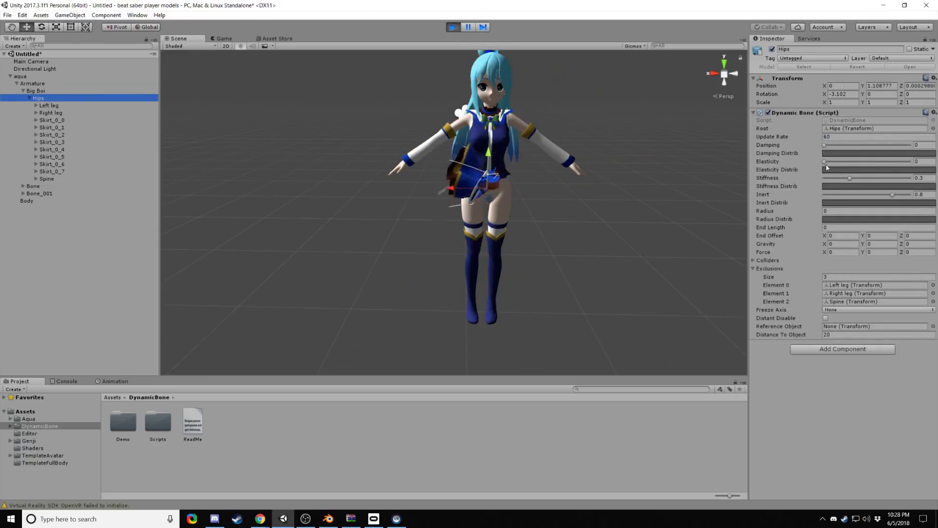
left_click_drag(824, 162, 876, 145)
left_click(24, 78)
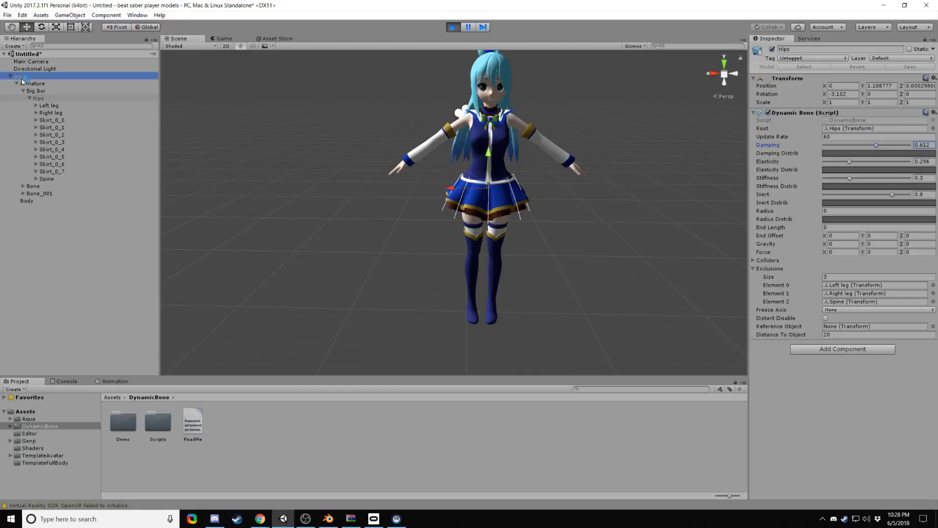
left_click_drag(454, 318, 472, 338)
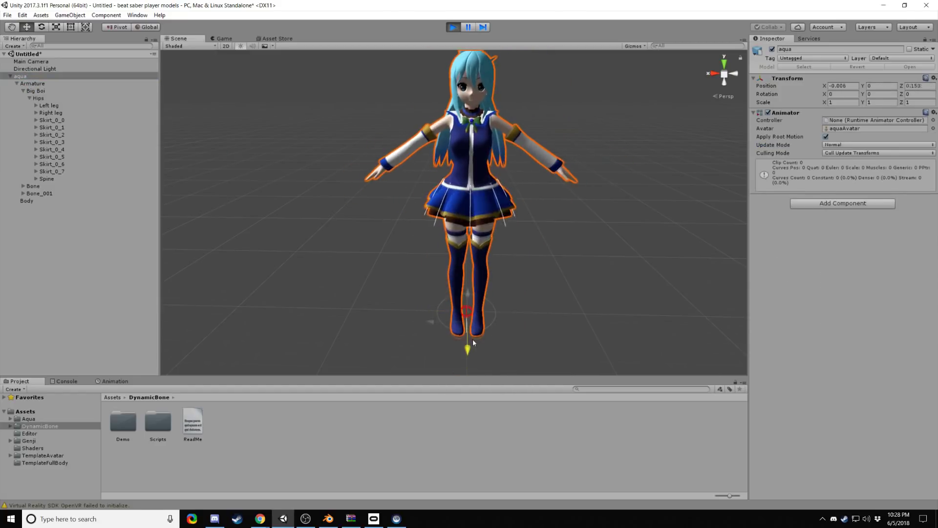
Step: Set the Hips Dynamic Bone to Damping 0.5, Elasticity 0.15 and Stiffness 0.1, and move aqua around to test the skirt
left_click(38, 91)
left_click(46, 100)
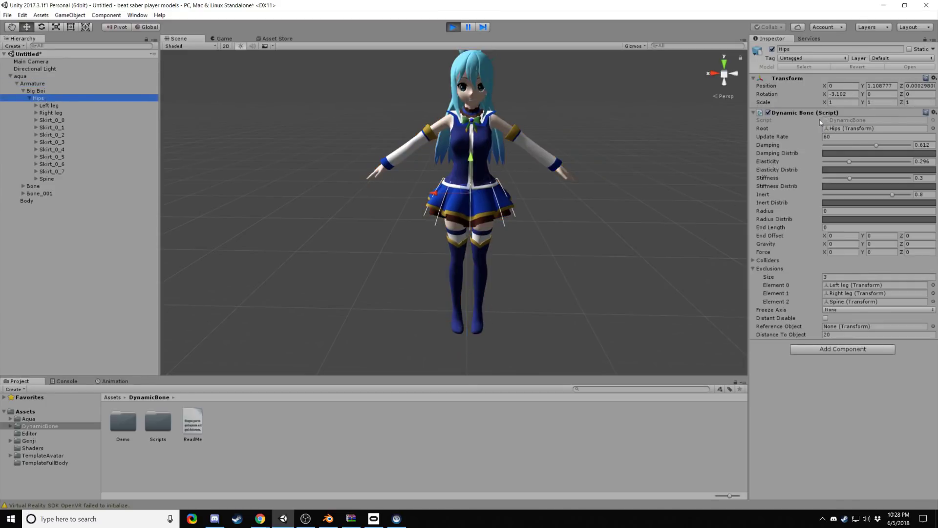
left_click(932, 144)
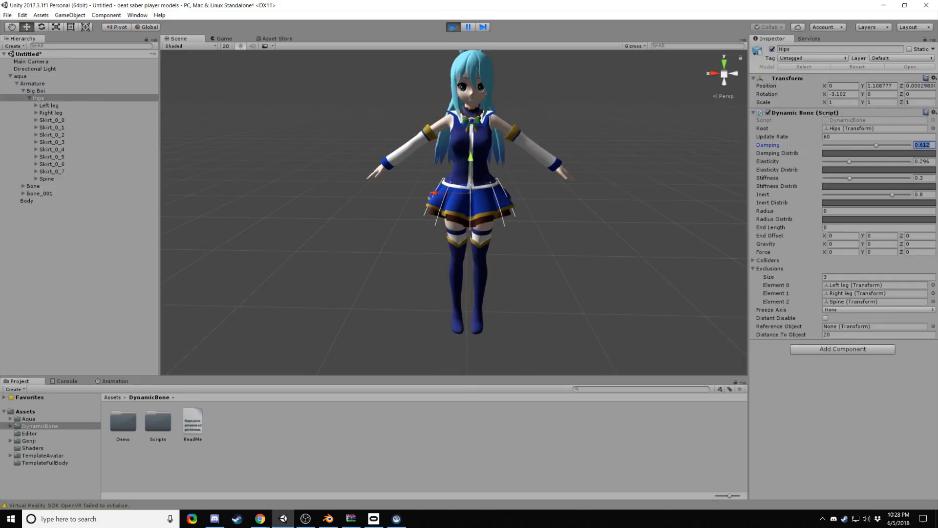
type(".5")
left_click(927, 162)
type(".15")
key("Return")
left_click(924, 179)
type("0.1")
left_click(20, 76)
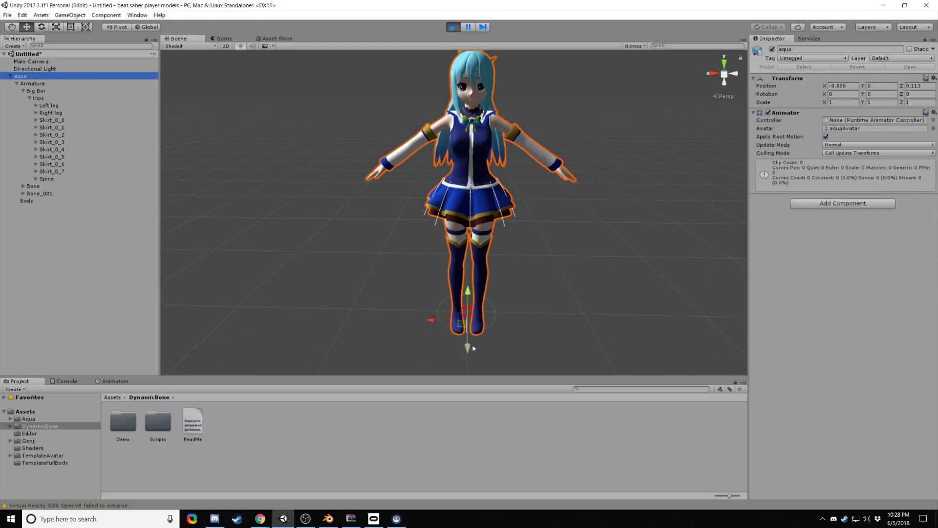
left_click_drag(467, 336, 440, 307)
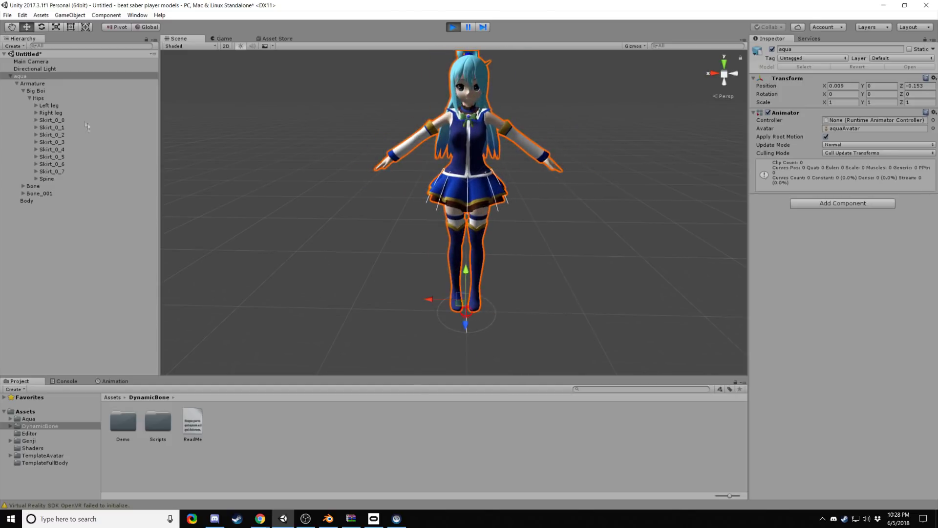
Step: Try an Inert value of 0.1 on the Hips Dynamic Bone and move aqua sideways to test the skirt
left_click(40, 100)
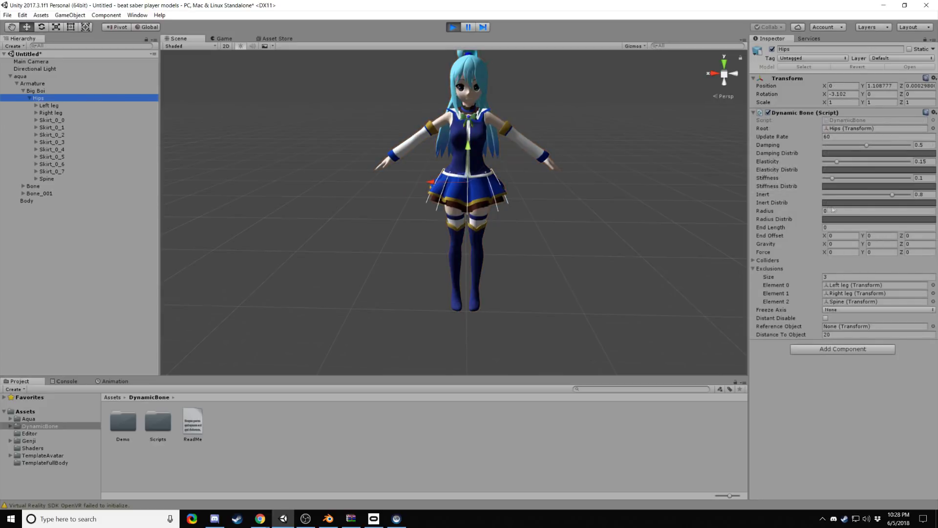
left_click(926, 195)
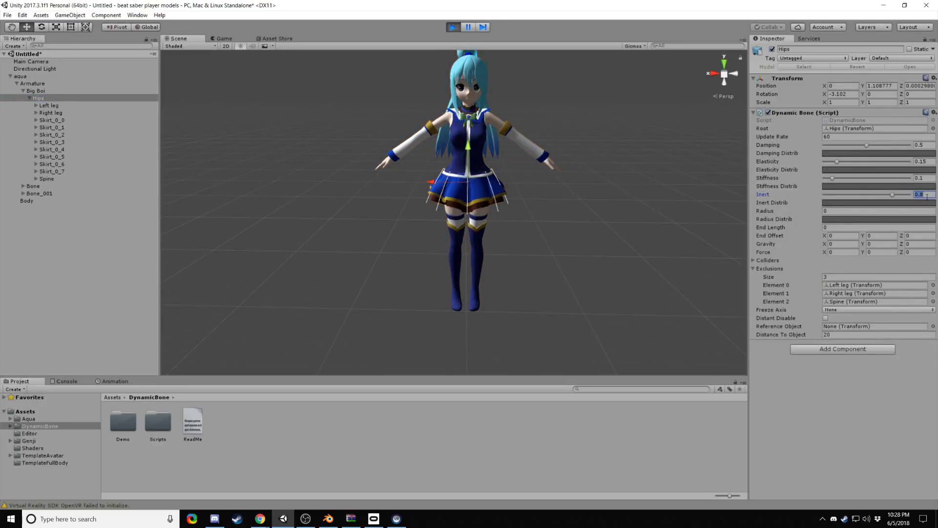
left_click(459, 274)
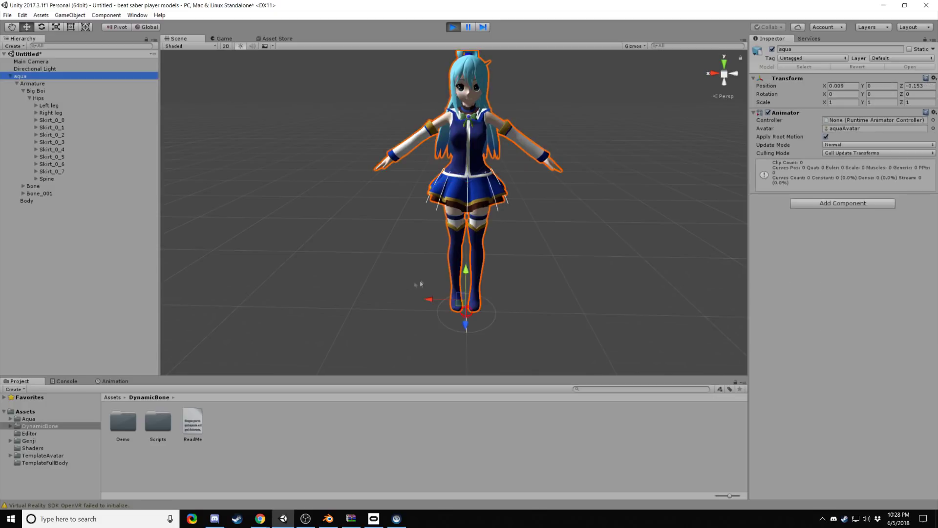
left_click_drag(428, 299, 442, 266)
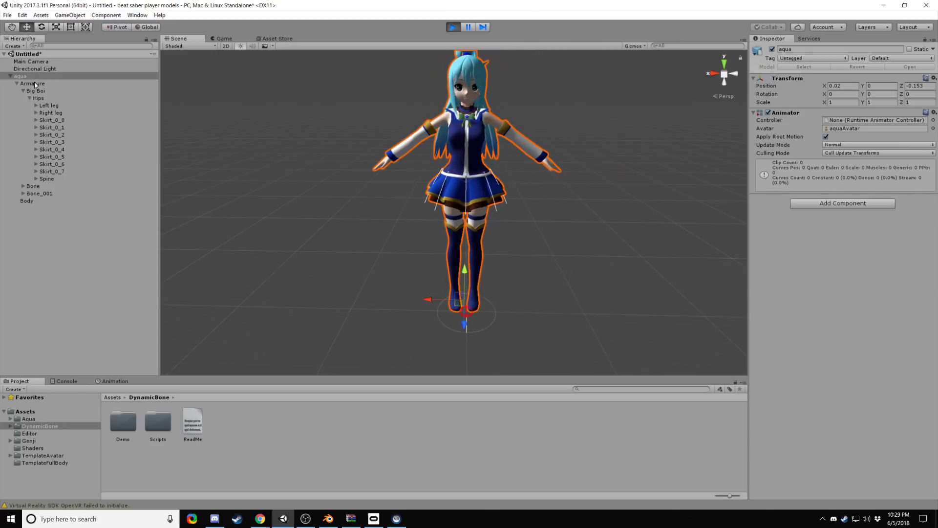
left_click_drag(433, 299, 452, 310)
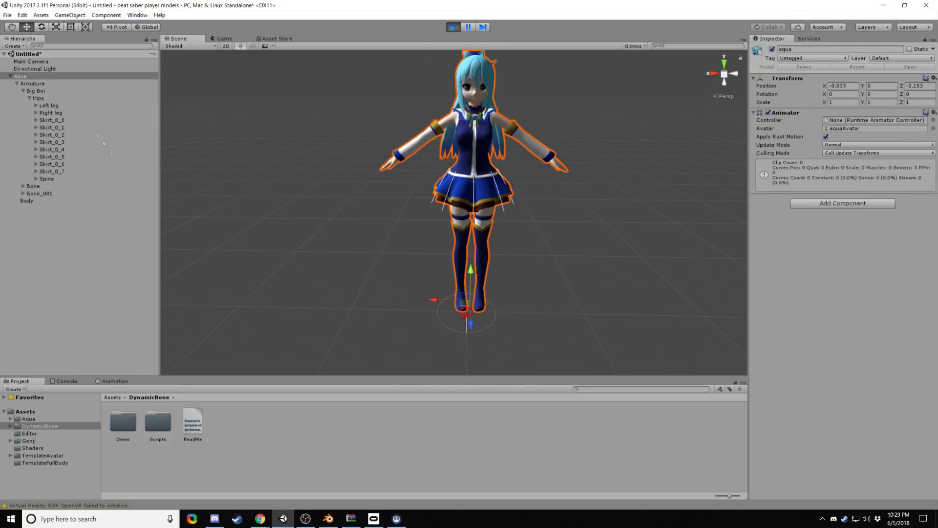
Step: Try an Inert value of 0.938 on the Hips Dynamic Bone and move the Armature sideways to test the skirt
left_click(37, 91)
left_click(39, 99)
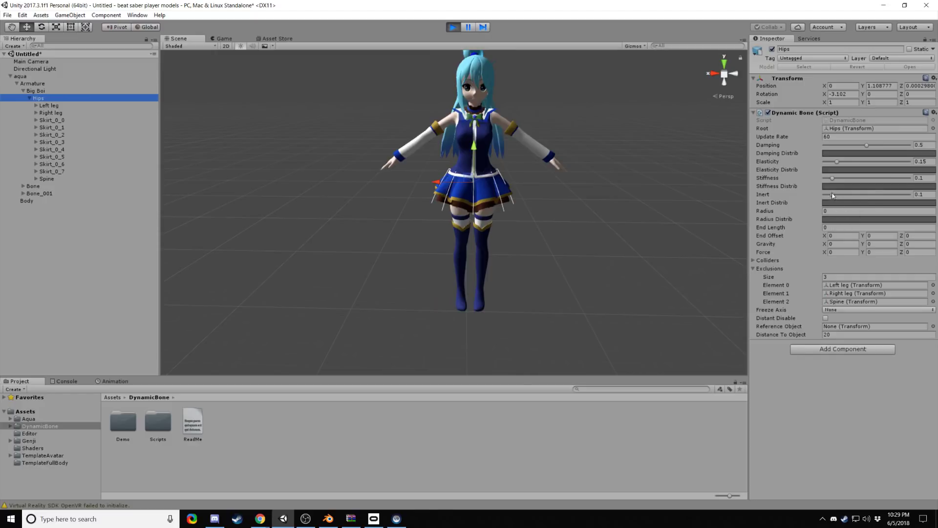
left_click_drag(833, 195, 904, 194)
left_click(32, 84)
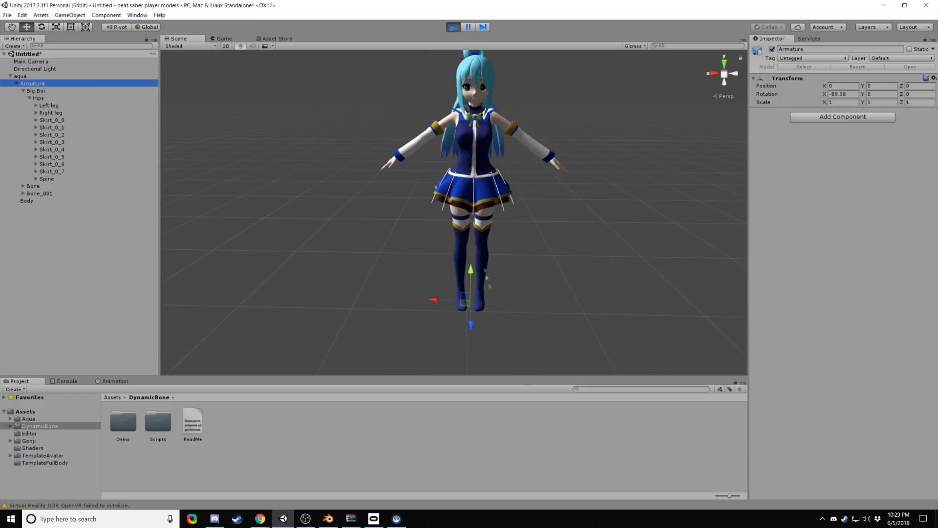
mouse_move(448, 300)
left_mouse_down()
mouse_move(422, 301)
mouse_move(438, 299)
left_mouse_up()
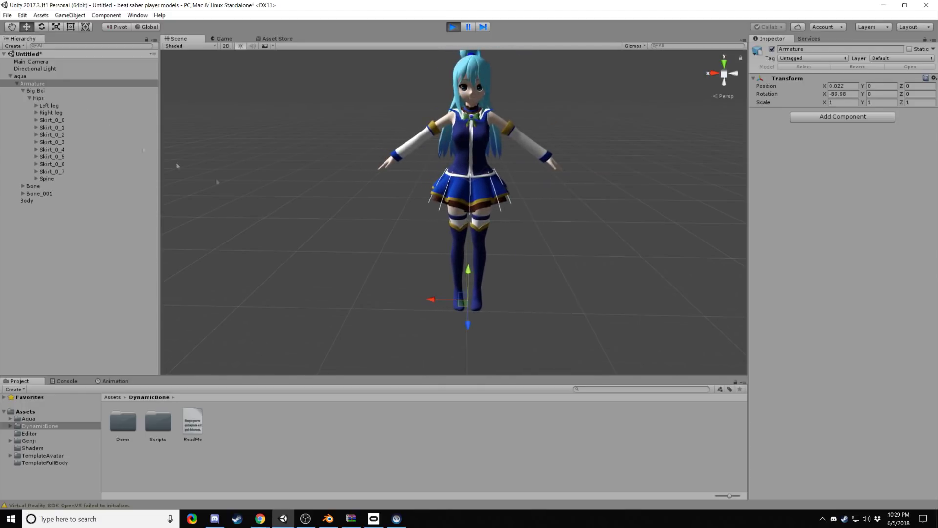
Step: Set the Damping of the Hips Dynamic Bone to 0.8 and move aqua sideways to test the skirt
left_click(19, 77)
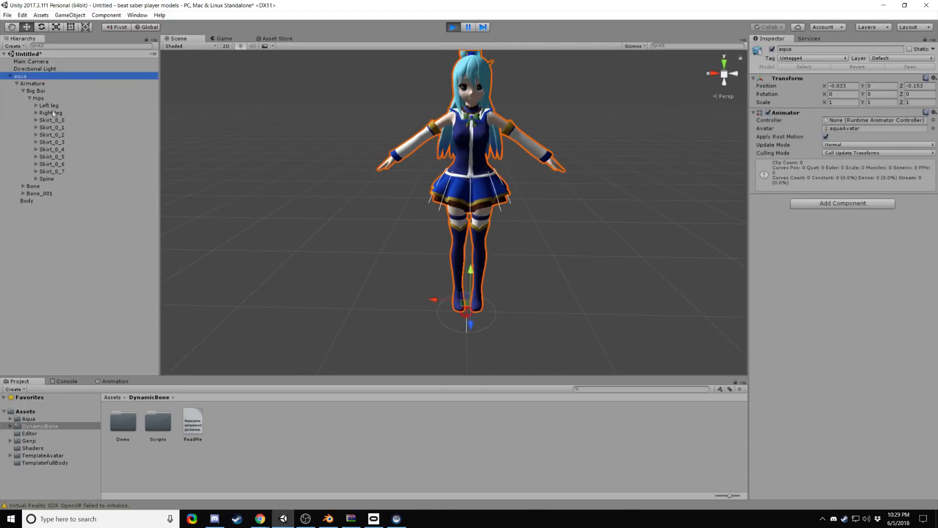
left_click(41, 99)
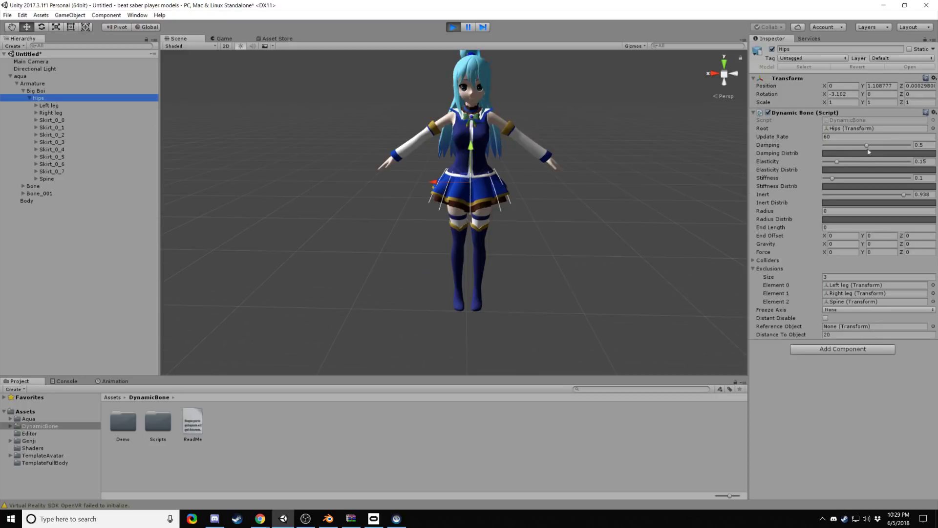
left_click(924, 145)
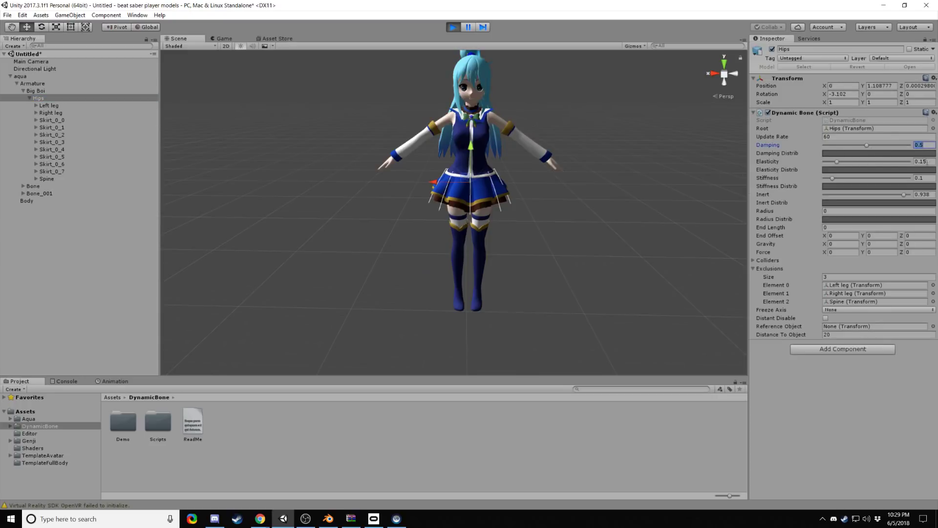
left_click(924, 161)
left_click(925, 145)
type("0..8")
type(".8")
left_click(32, 84)
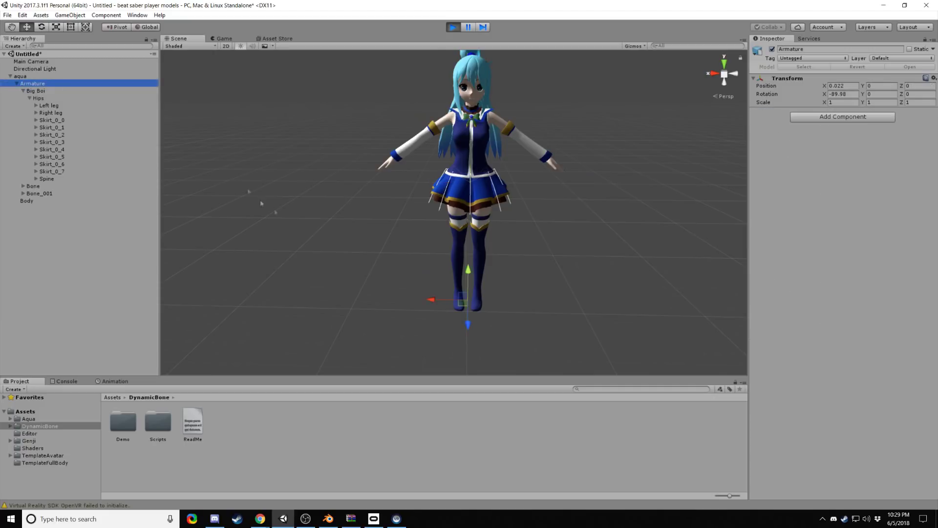
left_click(27, 77)
mouse_move(430, 299)
left_mouse_down()
mouse_move(342, 295)
mouse_move(492, 303)
mouse_move(390, 301)
mouse_move(439, 304)
left_mouse_up()
Step: Set the Inert value of the Hips Dynamic Bone to 0.5 and move aqua around to test the skirt
left_click(38, 98)
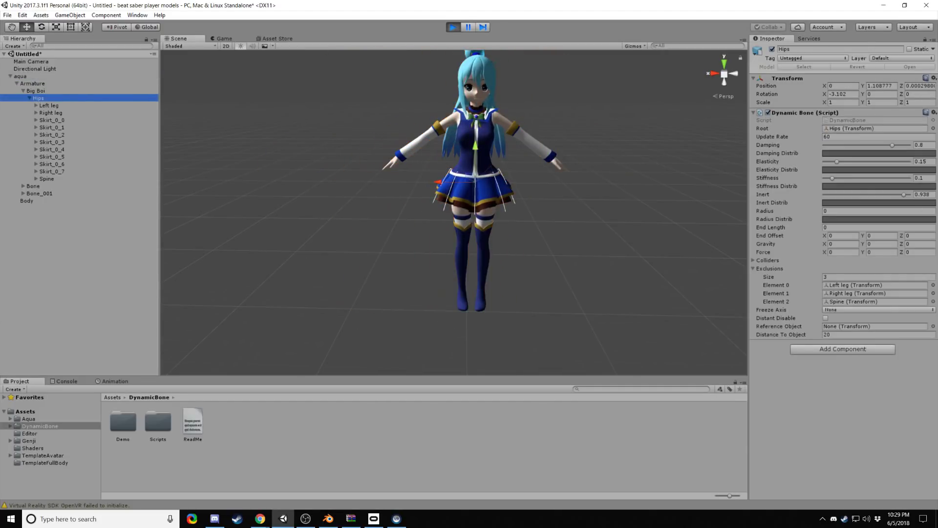
left_click(932, 194)
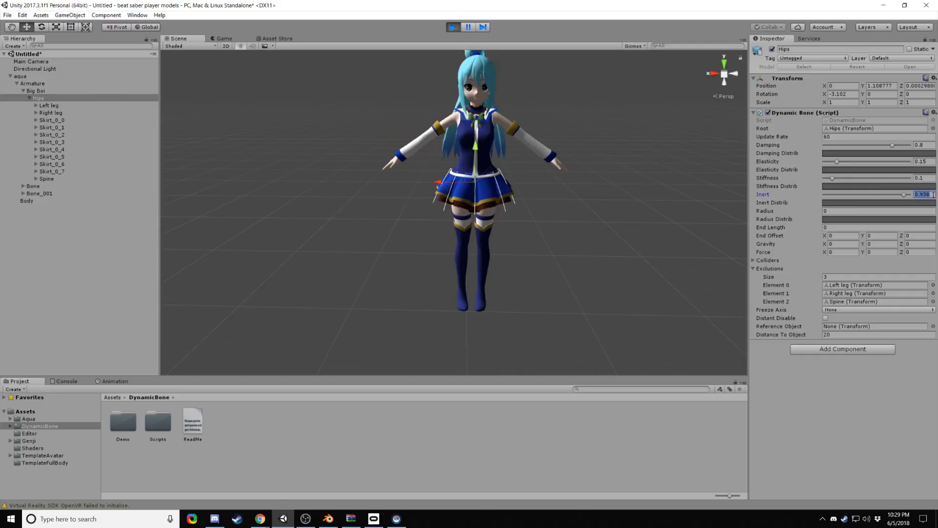
type("0.5")
left_click(21, 76)
left_click_drag(443, 303, 483, 333)
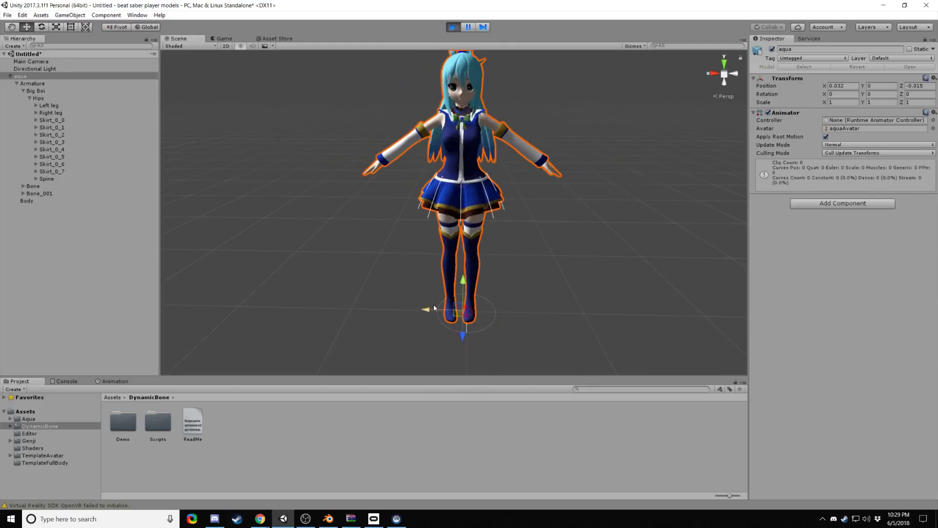
Step: Try a Stiffness of 0.3 and an Elasticity of 0.1 on the Hips Dynamic Bone and move aqua to test the skirt
mouse_move(430, 310)
left_mouse_down()
mouse_move(399, 315)
mouse_move(430, 314)
mouse_move(417, 311)
left_mouse_up()
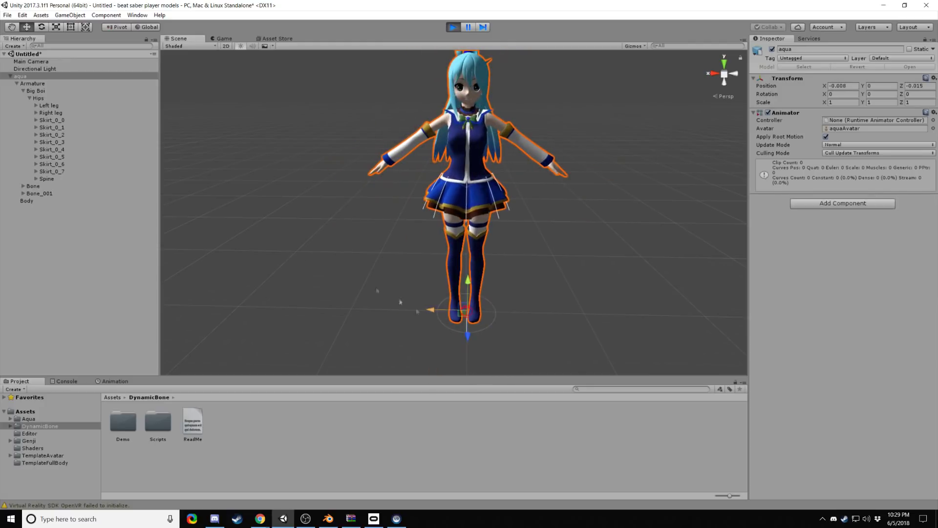
left_click(43, 99)
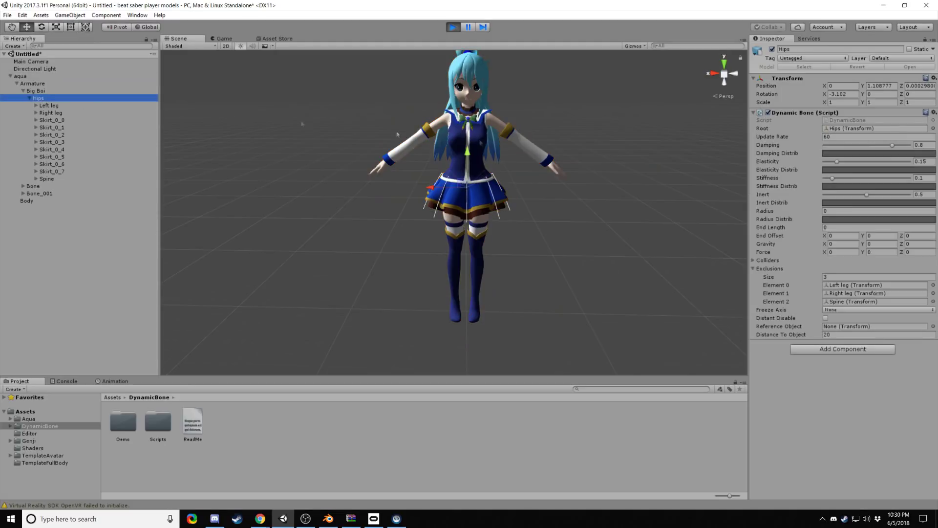
left_click(925, 177)
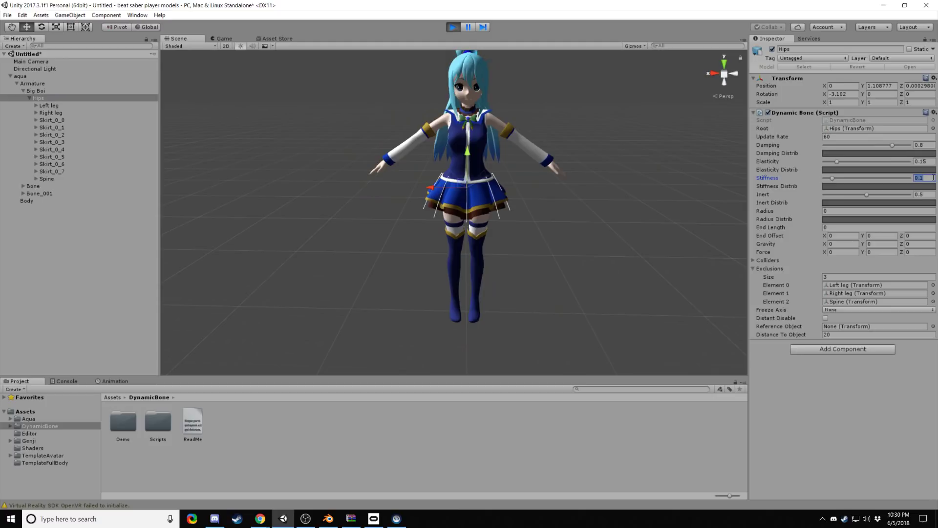
type("0.3")
left_click(931, 160)
type("0.1")
left_click(20, 76)
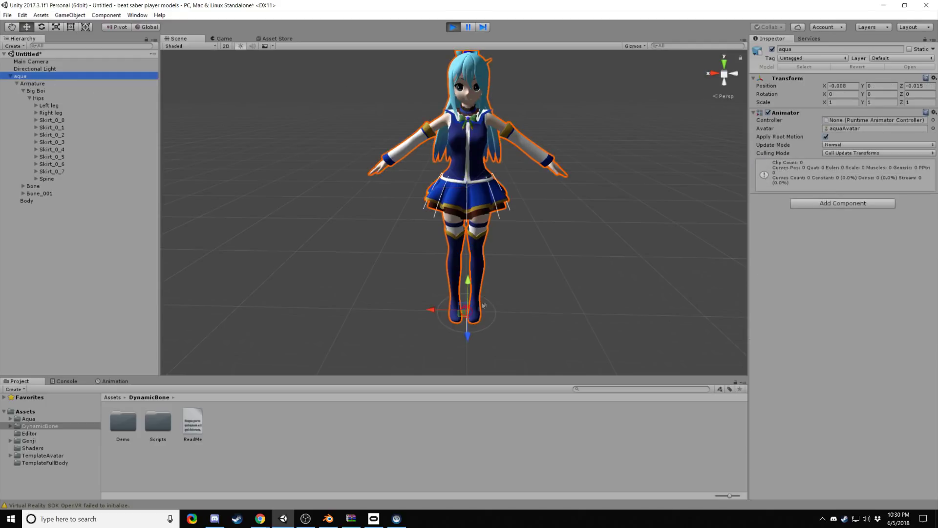
left_click_drag(450, 313, 477, 330)
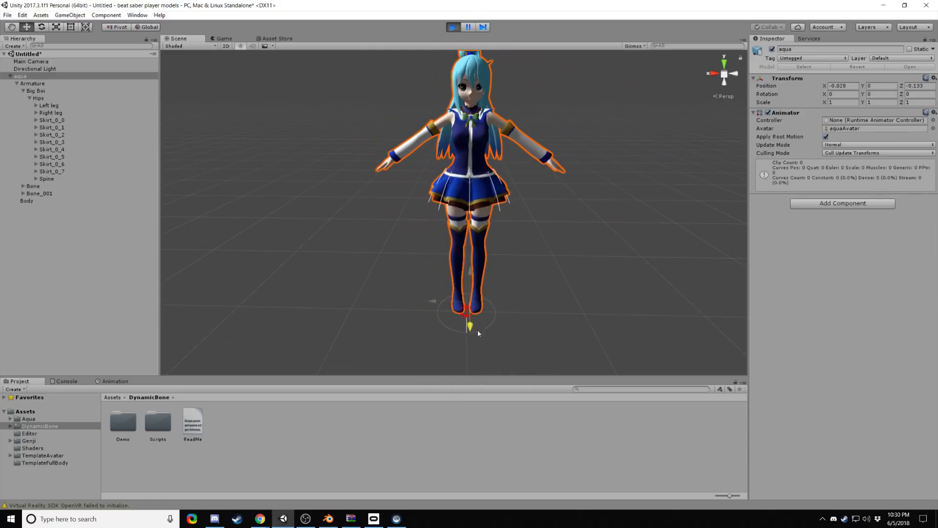
Step: Set the Hips Dynamic Bone to Elasticity 0.15, Stiffness 0.5, Damping 0.7 and Inert 0.6, and move aqua to test the skirt
left_click(43, 99)
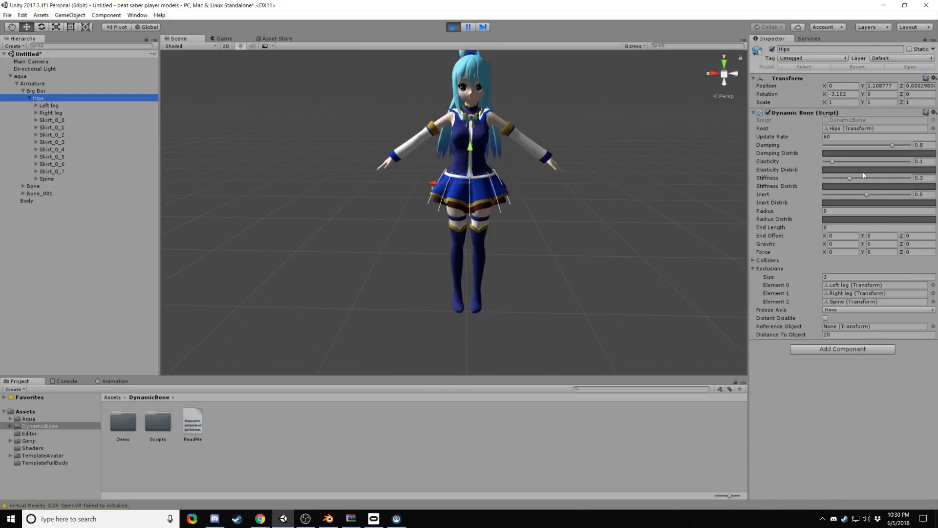
left_click(927, 161)
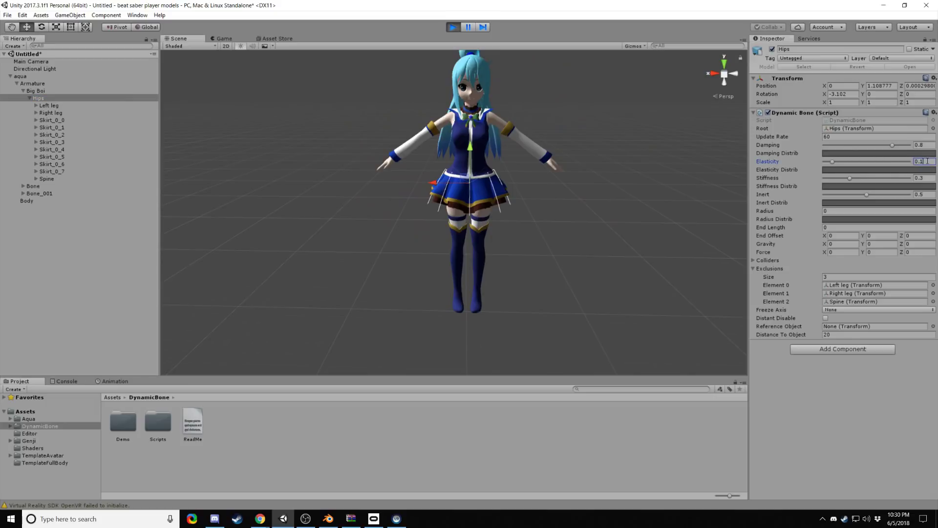
type("5")
left_click(925, 177)
left_click(927, 144)
left_click(926, 193)
type("0.6")
left_click(15, 77)
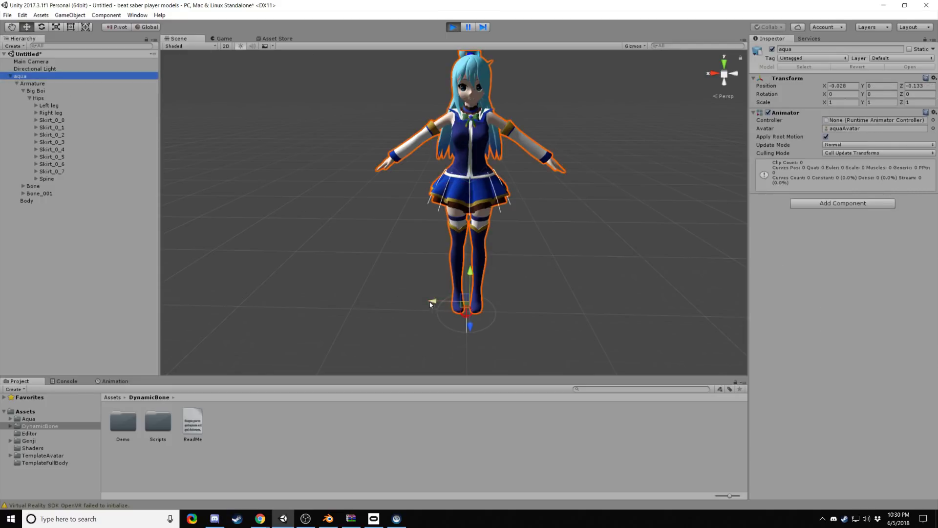
left_click_drag(444, 309, 473, 325)
left_click(38, 99)
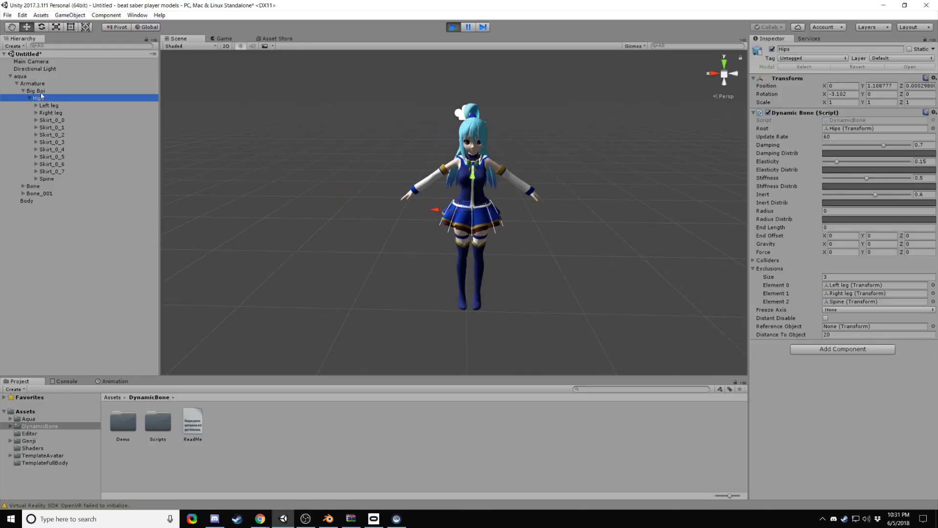
left_click(39, 84)
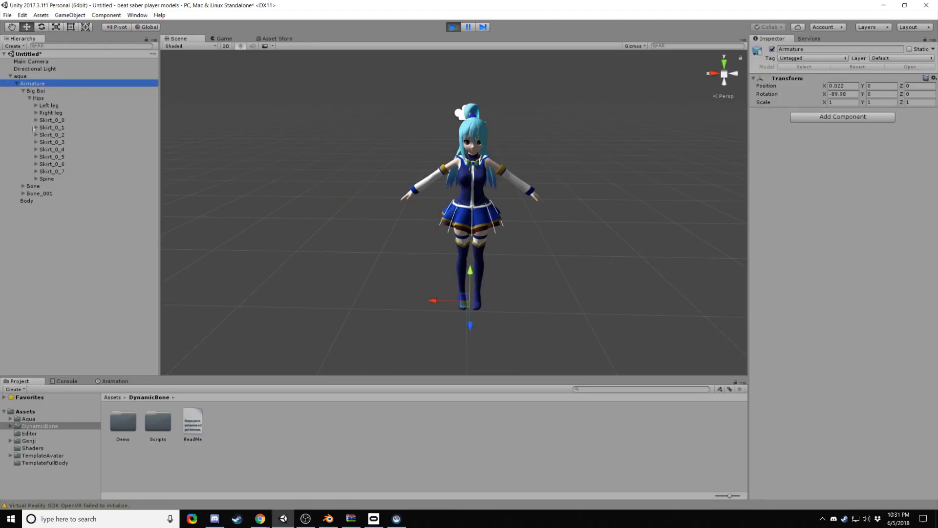
left_click(36, 105)
left_click(36, 105)
left_click(38, 98)
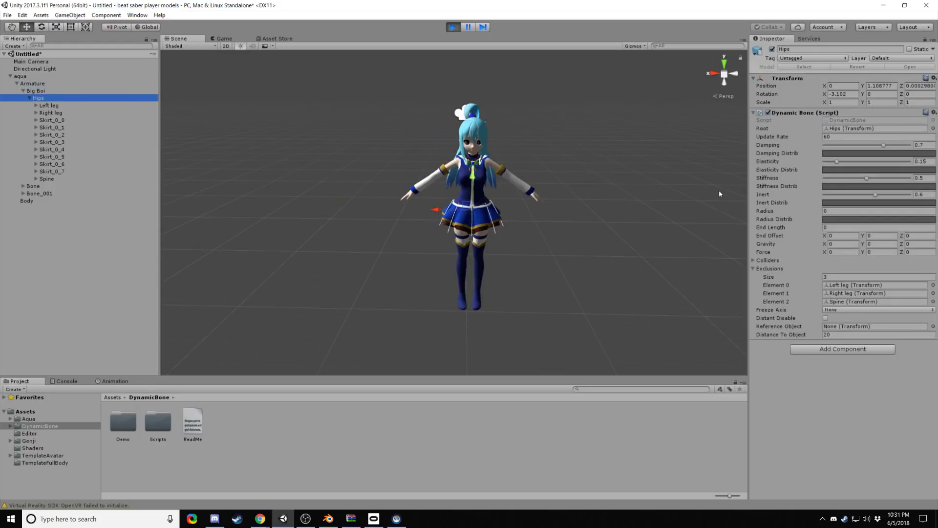
Step: Move aqua around in several directions to test the skirt's motion, reviewing the Hips Dynamic Bone settings between moves
scroll(439, 242, "up", 2)
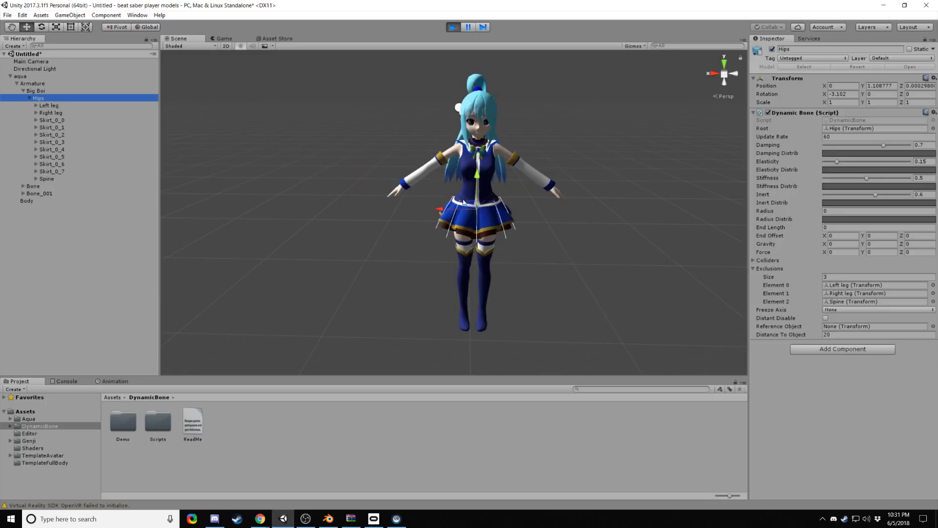
left_click(16, 84)
left_click(24, 76)
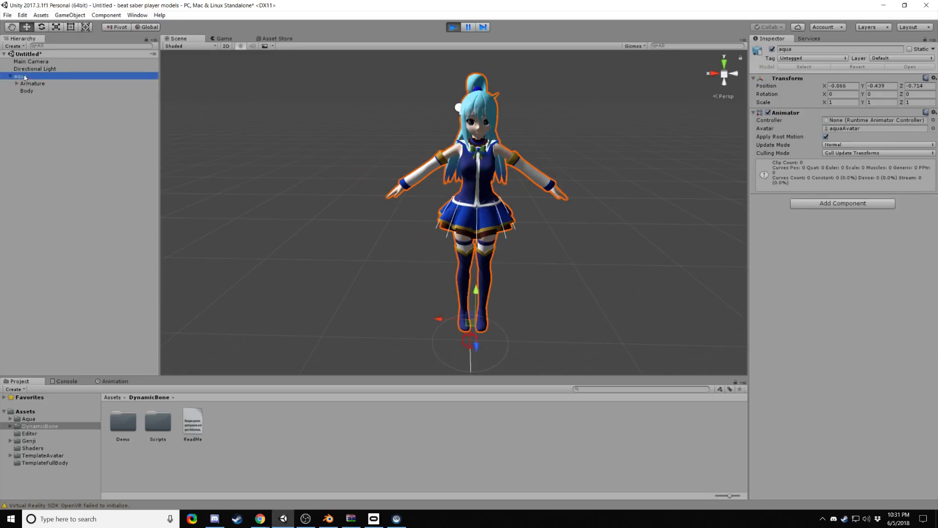
left_click_drag(438, 318, 399, 311)
left_click_drag(452, 347, 454, 338)
left_click_drag(412, 307, 435, 319)
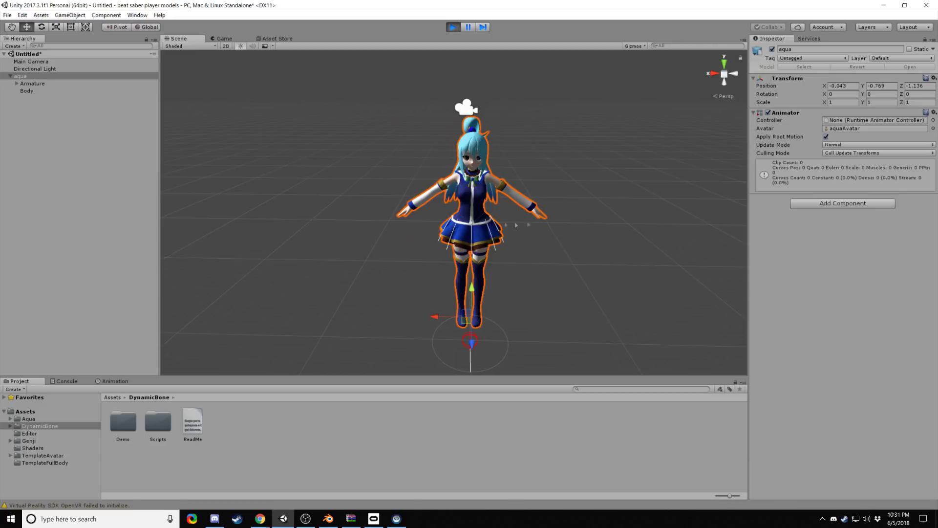
left_click(17, 85)
left_click(43, 98)
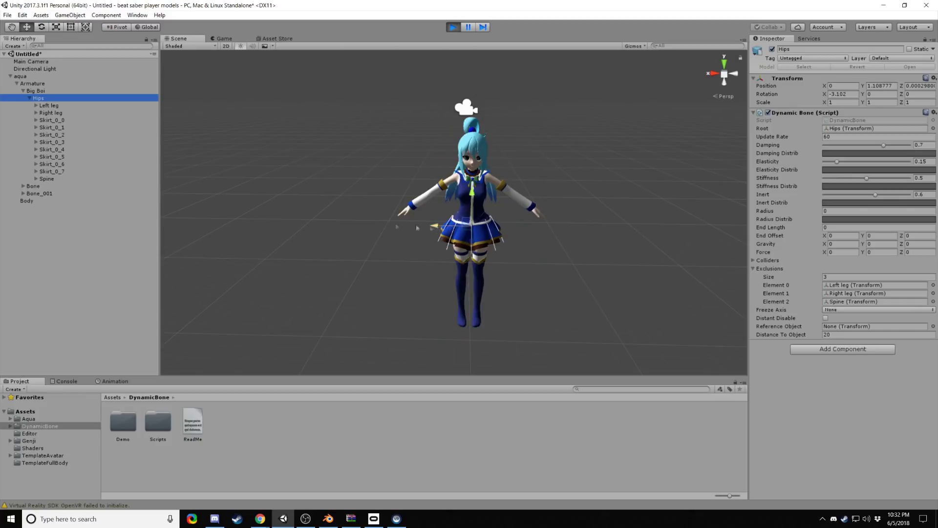
left_click(20, 76)
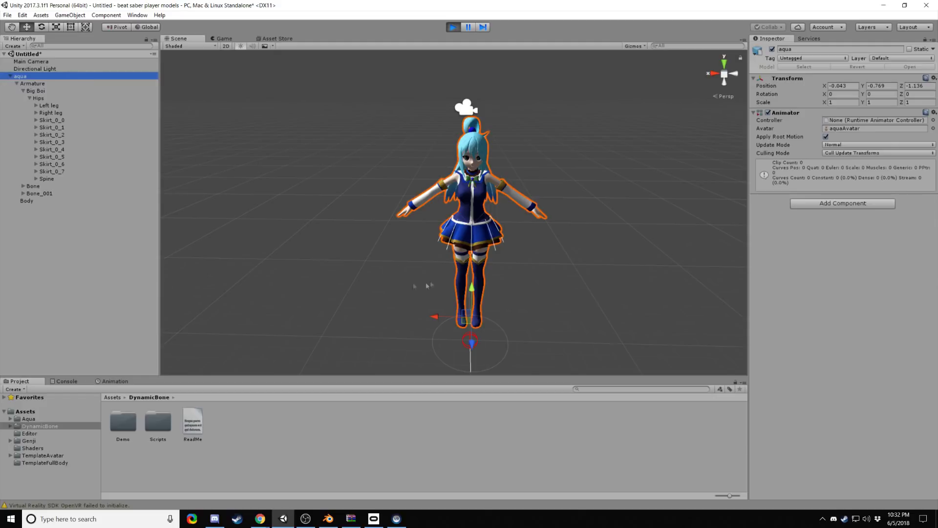
mouse_move(436, 317)
left_mouse_down()
mouse_move(456, 318)
mouse_move(409, 314)
mouse_move(425, 327)
mouse_move(435, 320)
left_mouse_up()
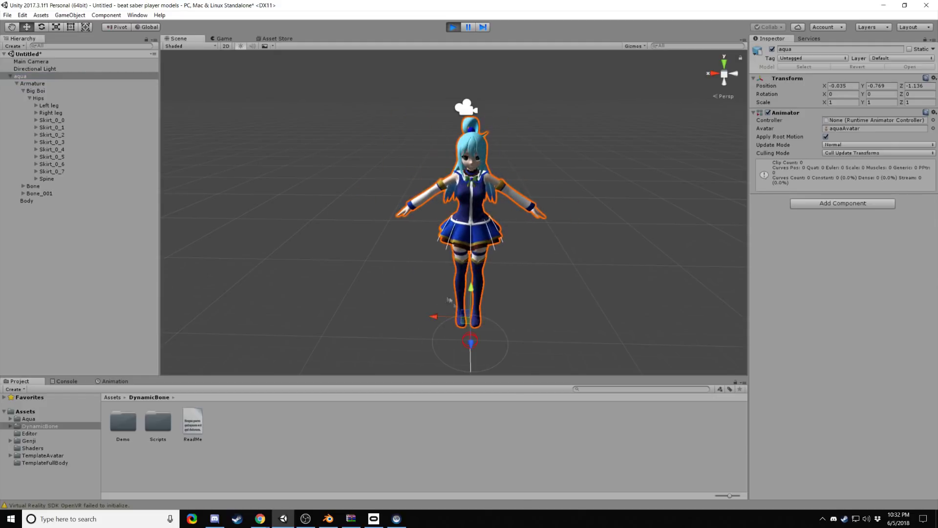
Step: Copy the tuned Dynamic Bone component of Hips, leave play mode and paste its values onto the Hips Dynamic Bone
left_click(39, 98)
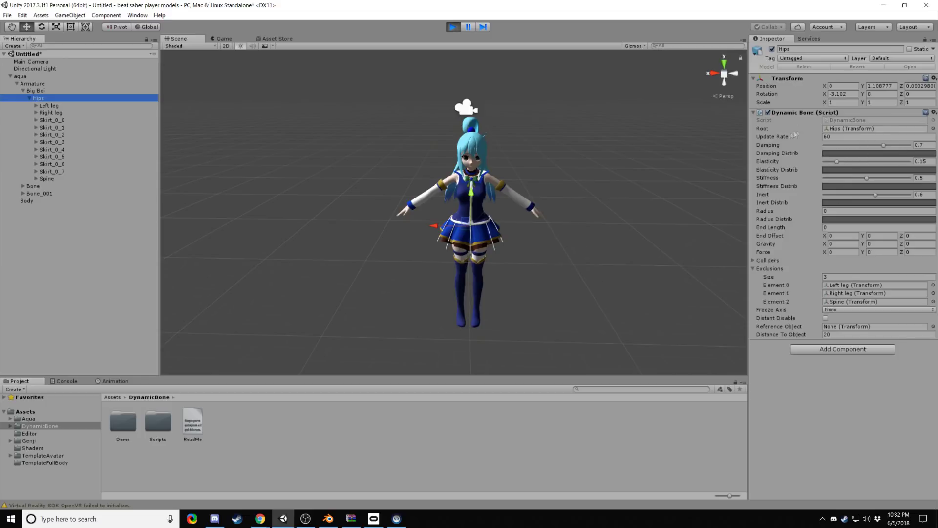
right_click(781, 112)
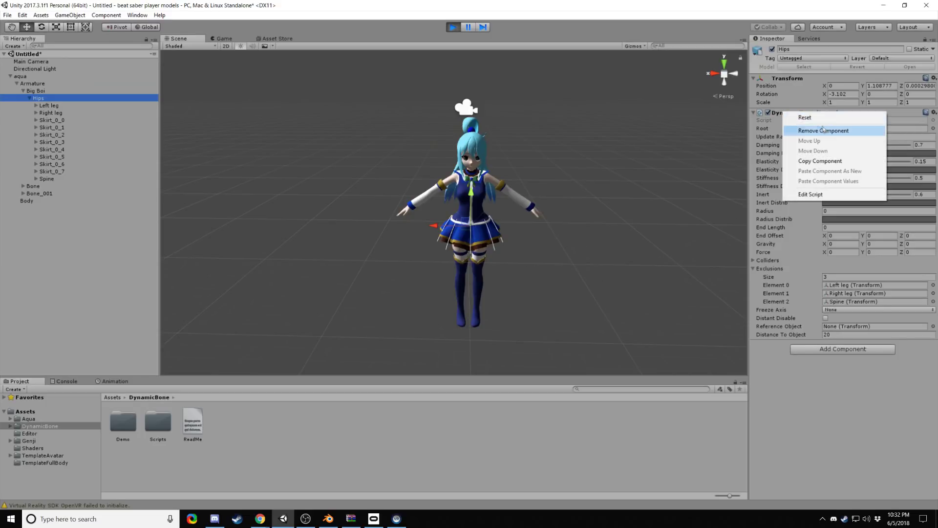
left_click(825, 161)
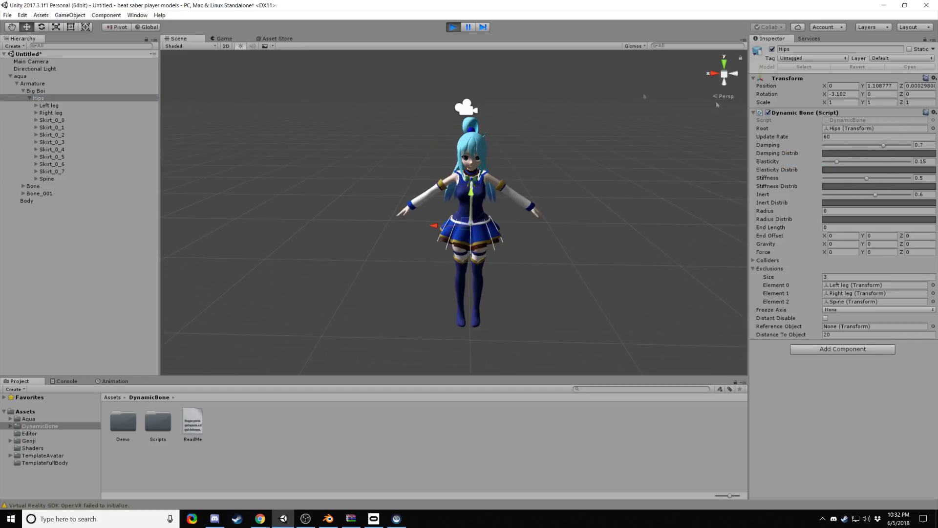
right_click(812, 116)
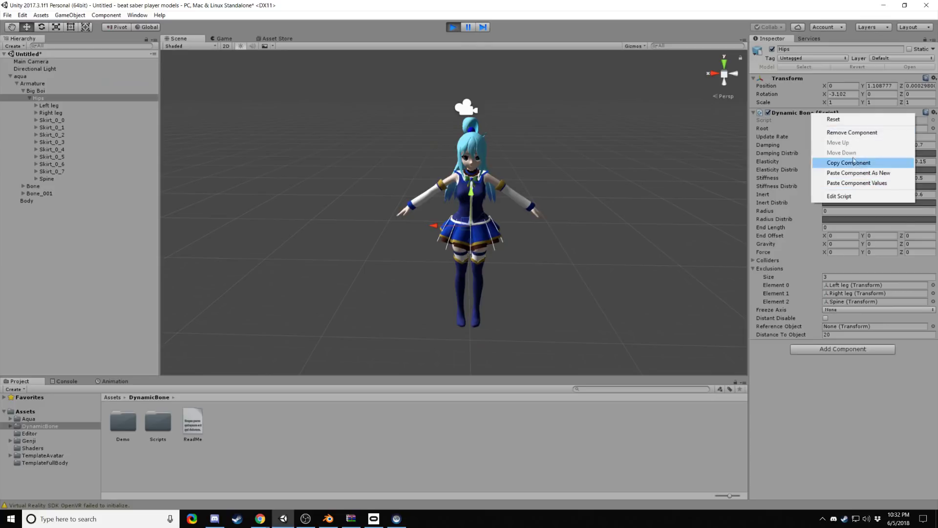
left_click(854, 163)
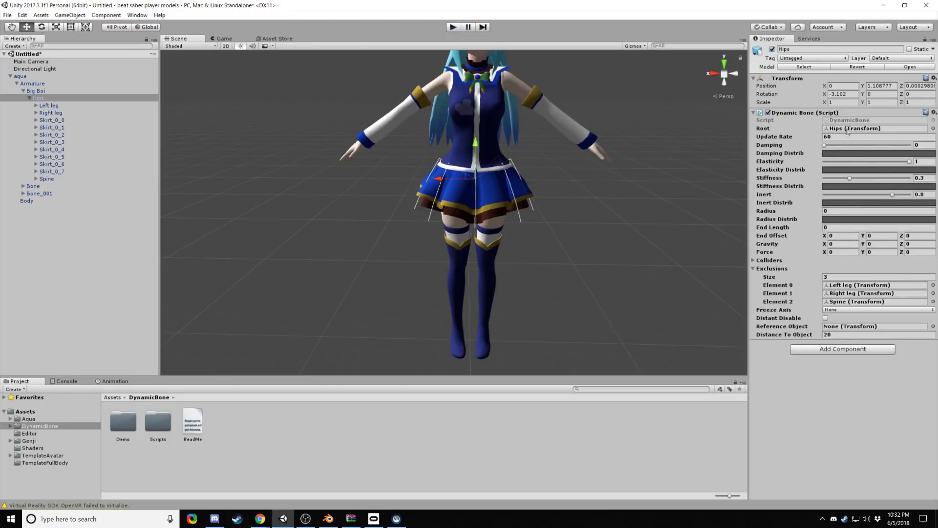
right_click(803, 112)
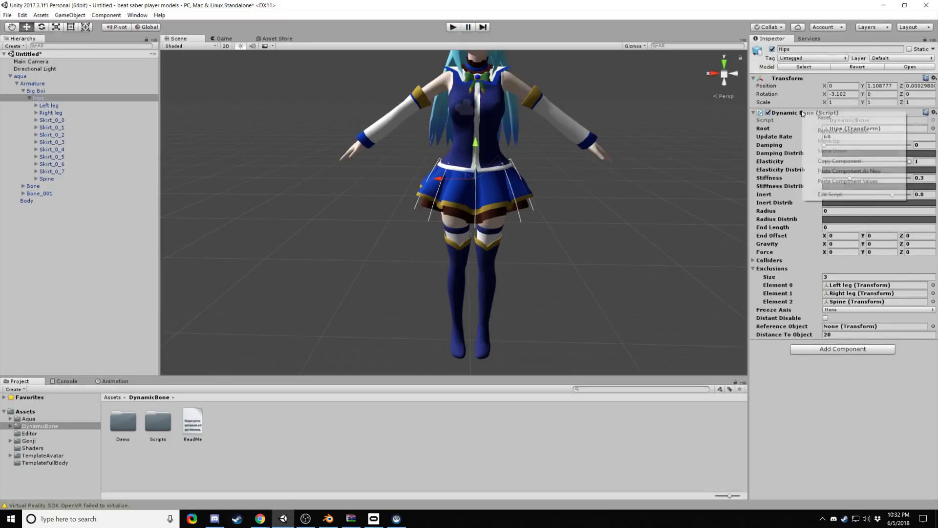
left_click(849, 181)
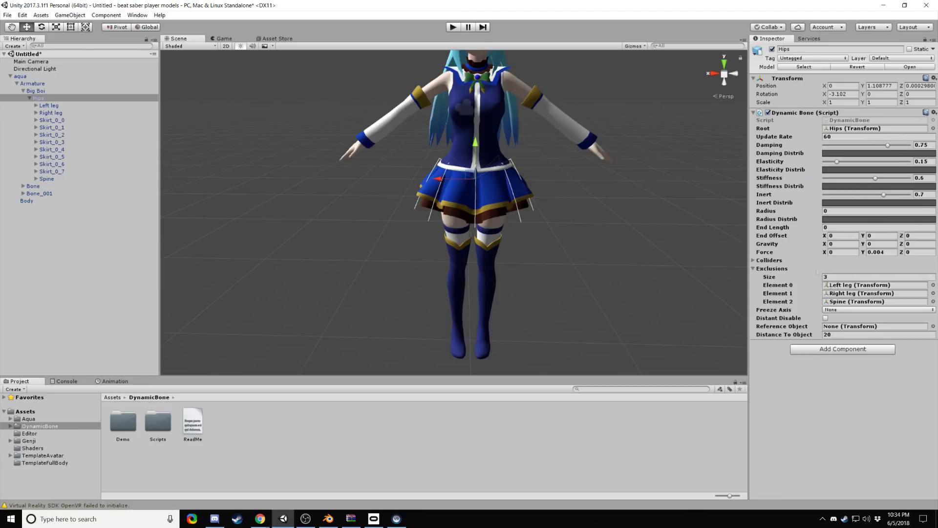
Step: Add a Dynamic Bone component to the Head bone nested under Spine, Chest and Neck
left_click_drag(415, 196, 429, 217, "alt")
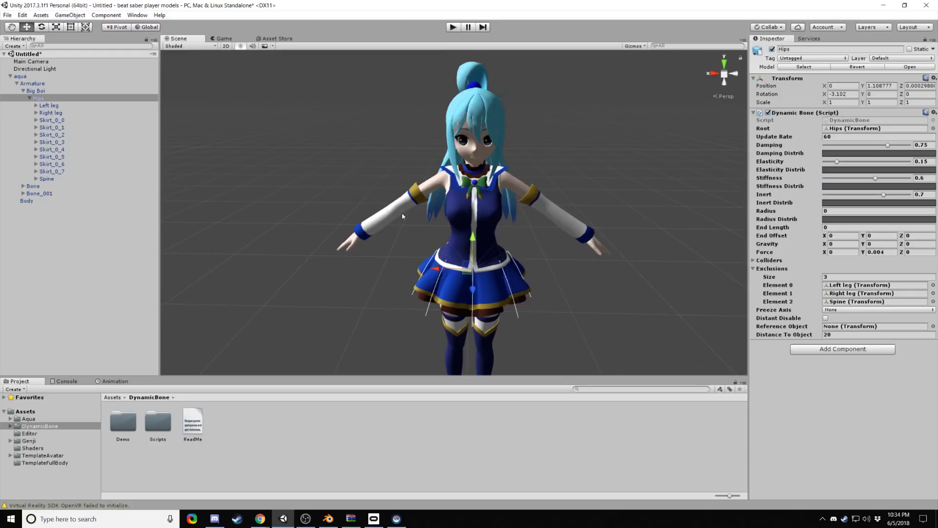
scroll(402, 216, "up", 2)
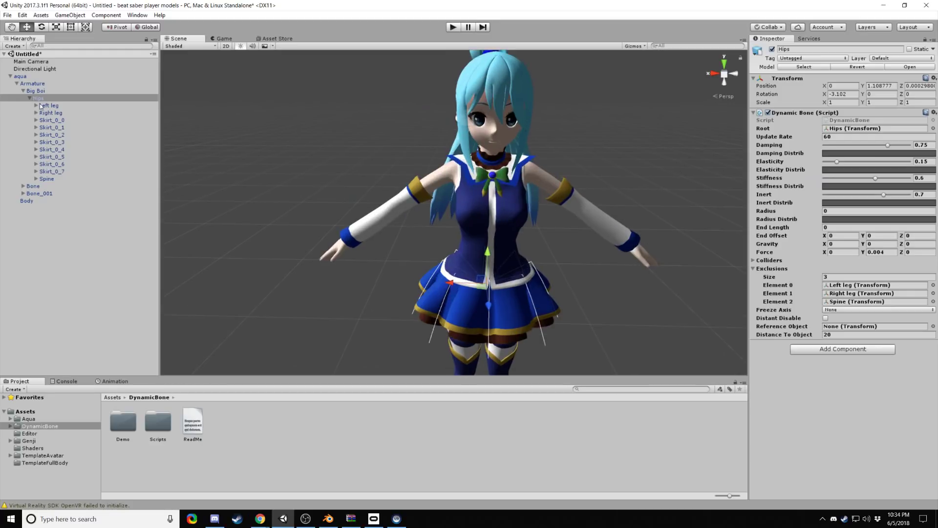
left_click(37, 179)
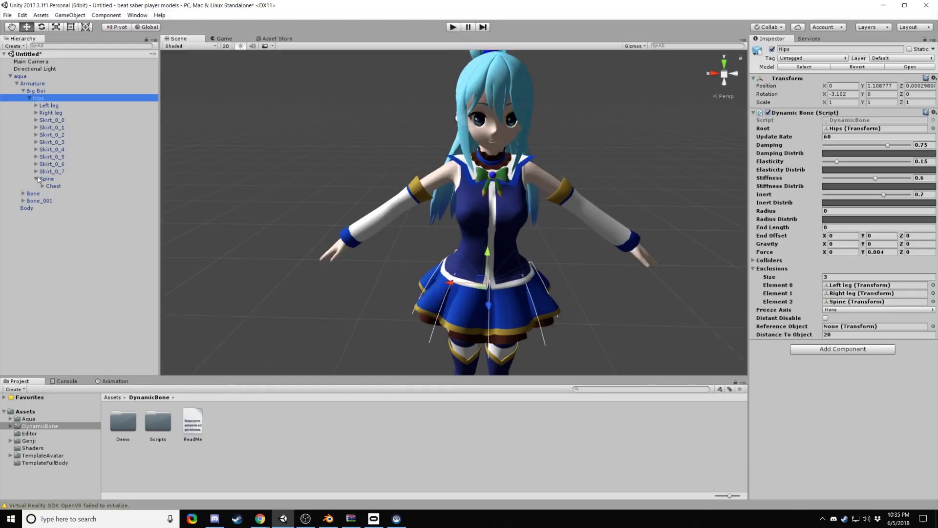
left_click(43, 186)
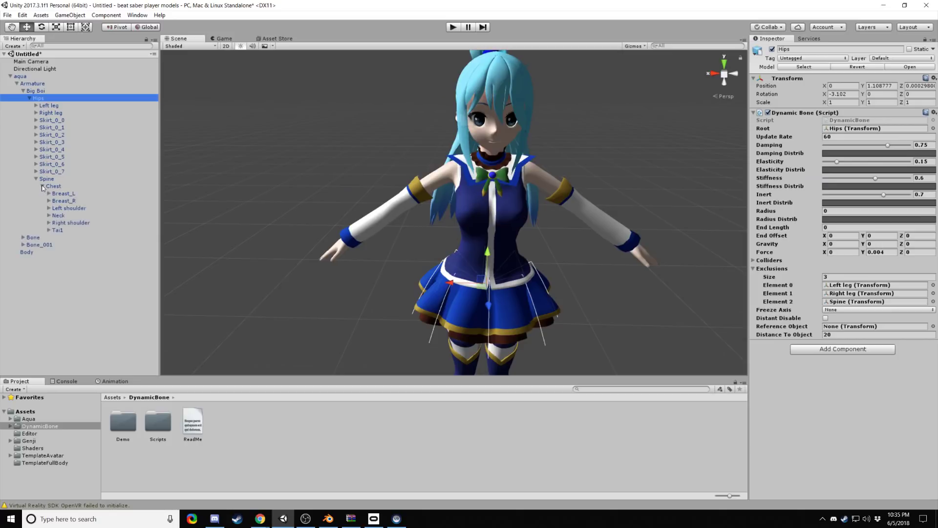
left_click(50, 215)
left_click(54, 217)
left_click(56, 222)
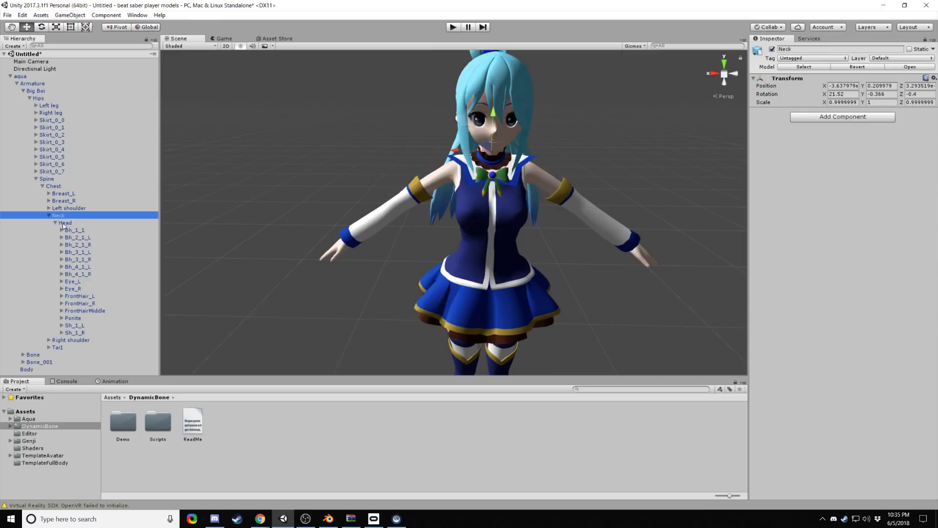
left_click(65, 223)
left_click_drag(293, 210, 635, 176, "alt")
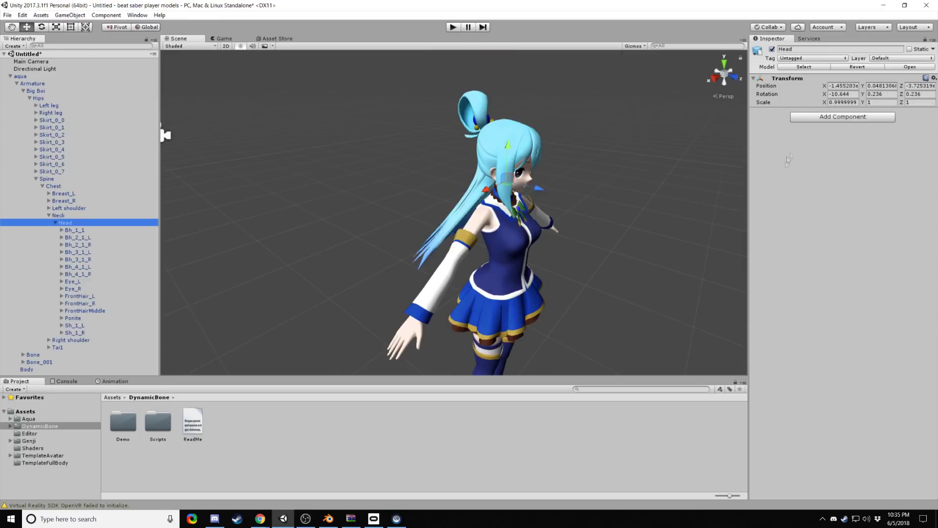
left_click(815, 119)
left_click(818, 155)
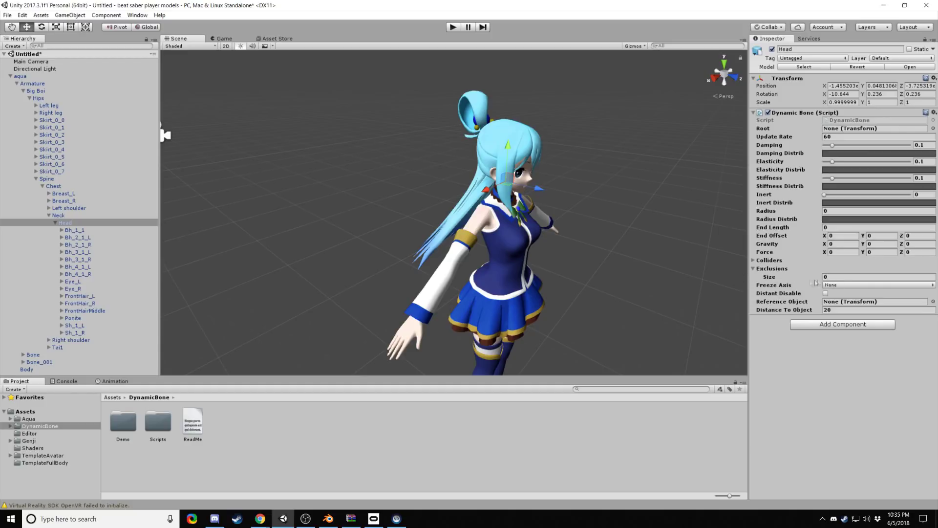
Step: Set the Exclusions size of the Head Dynamic Bone to 8
left_click(831, 276)
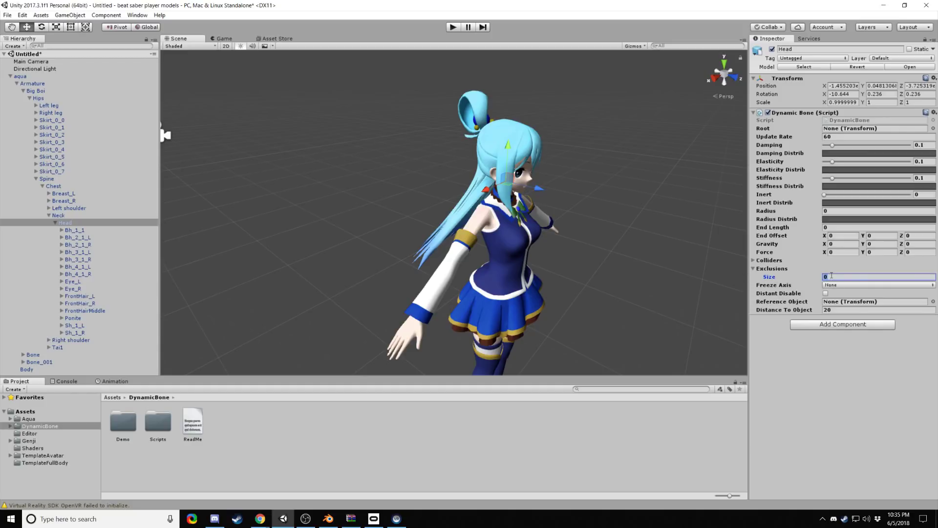
type("8")
key("Return")
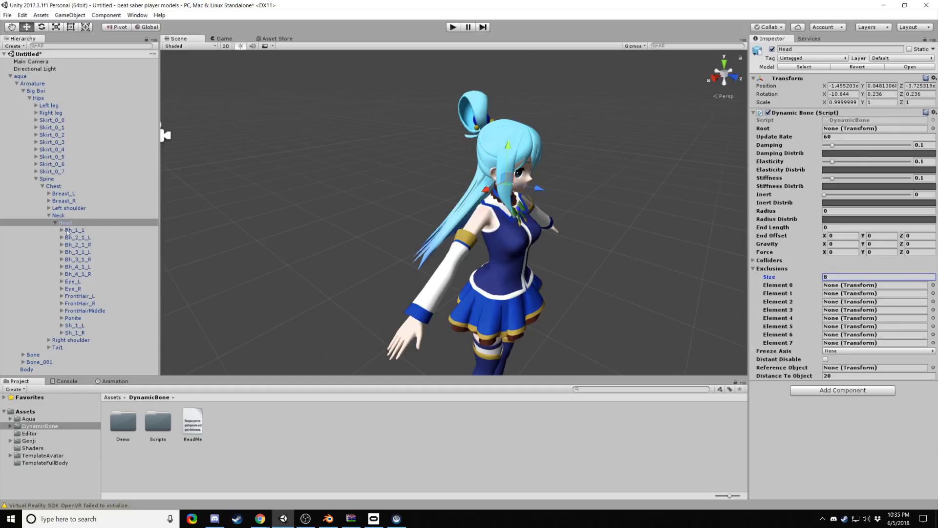
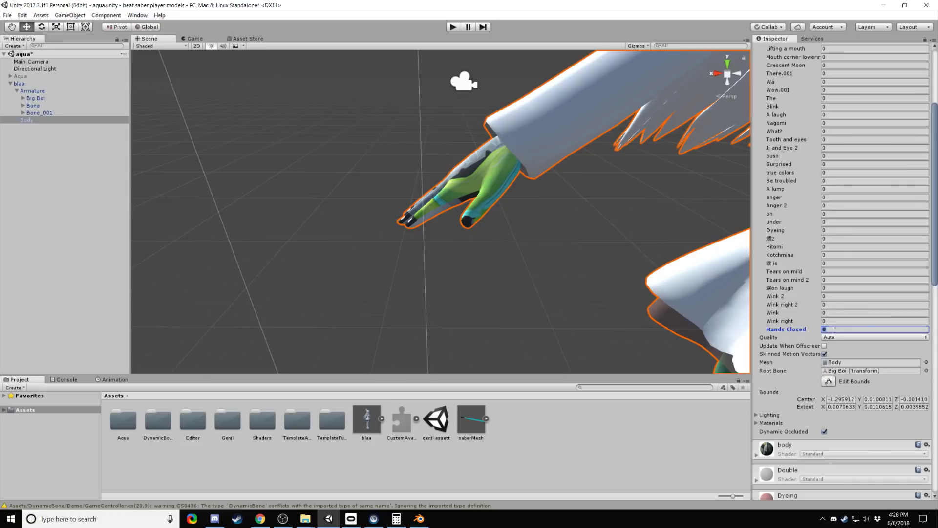
Step: Set the Hands Closed blend shape on the Body of blaa to 100
type("100")
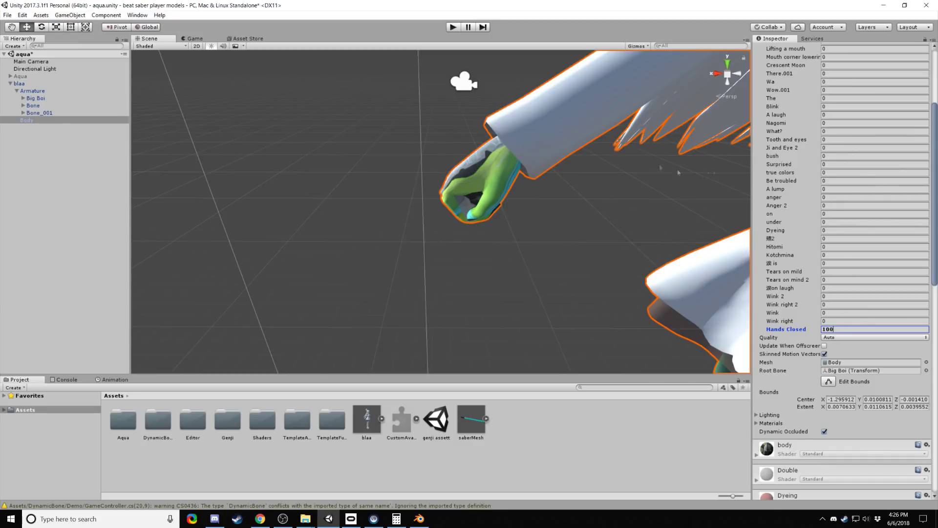
Step: Inspect the closed hand of the blaa model and collapse the blend shape list of its Body
right_click_drag(485, 203, 588, 241)
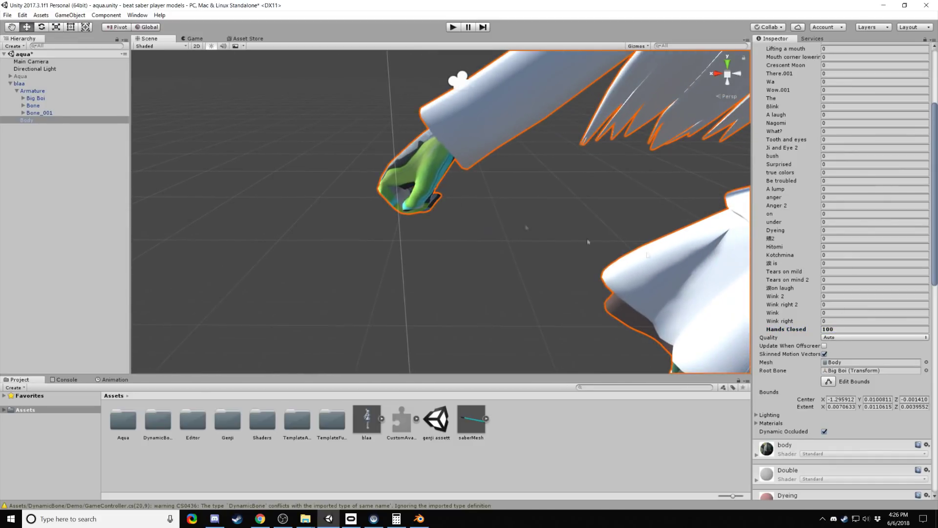
scroll(781, 198, "up", 10)
left_click(756, 121)
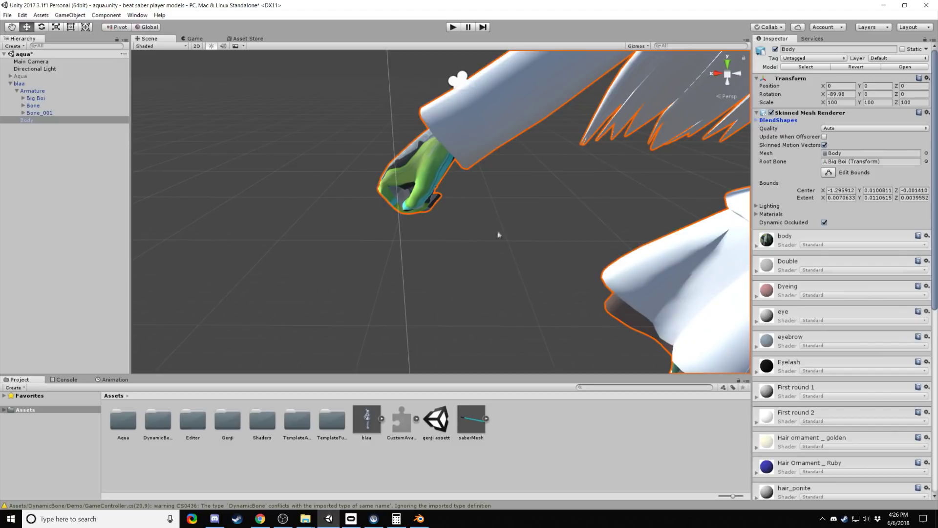
middle_click_drag(499, 235, 465, 227)
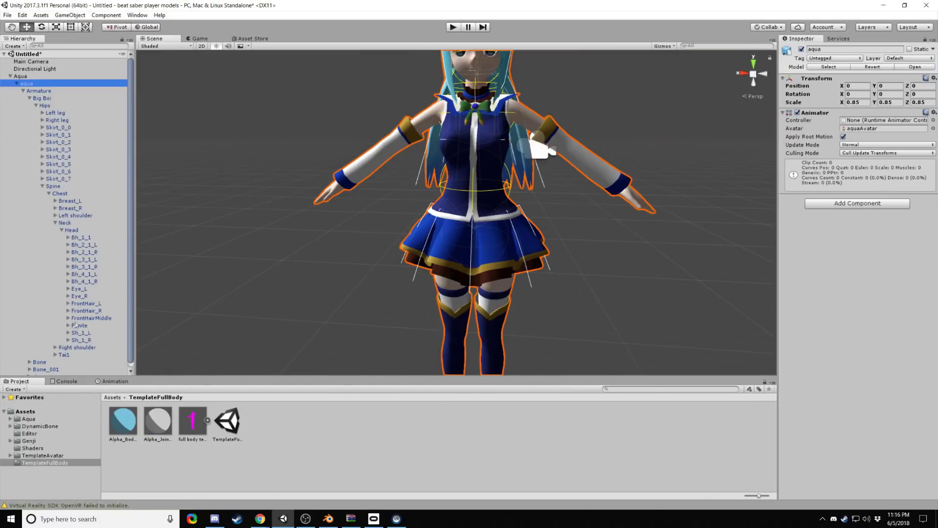
Step: Collapse the Neck bones of the aqua armature and expand Left shoulder down to the finger bones under Left wrist
scroll(59, 316, "down", 1)
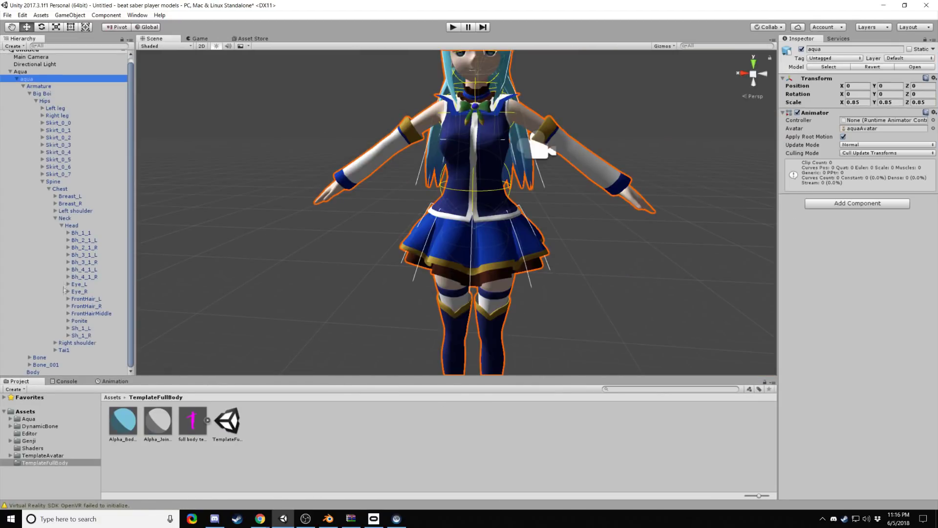
left_click(59, 226)
left_click(56, 218)
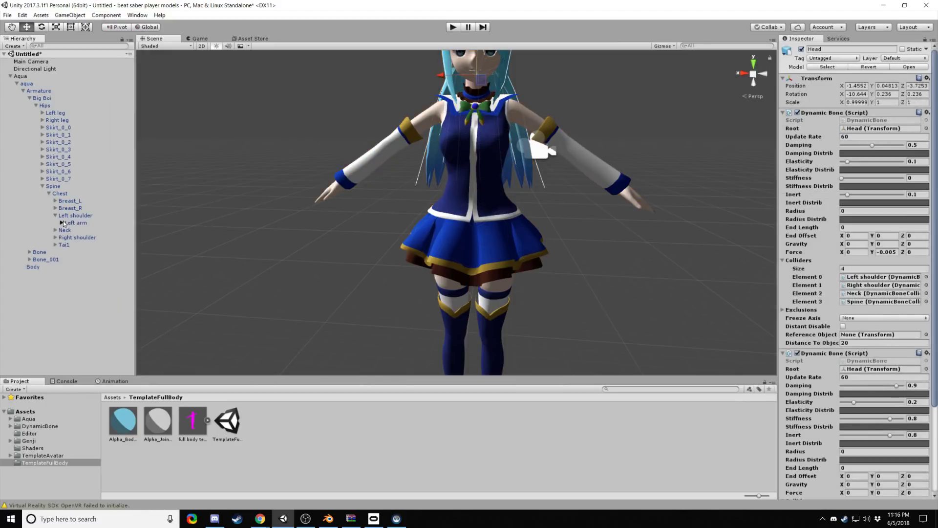
left_click(83, 238)
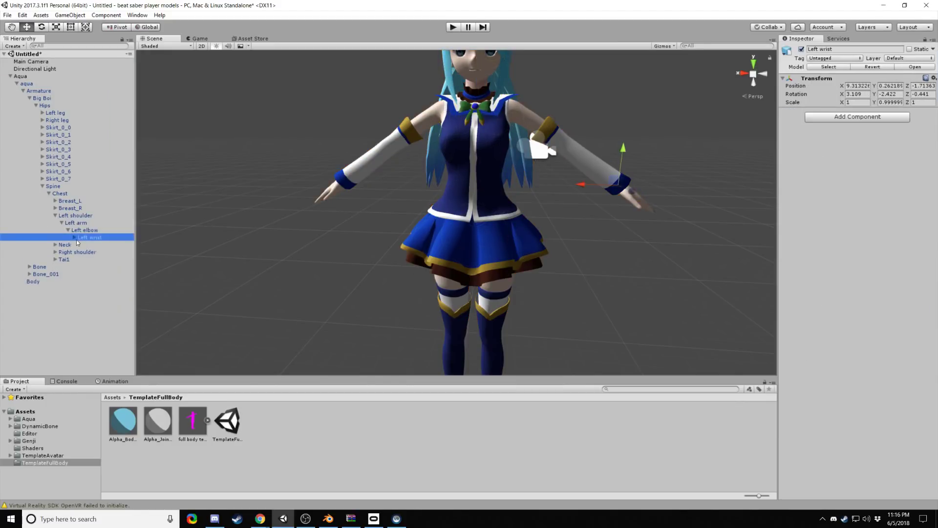
left_click(91, 245)
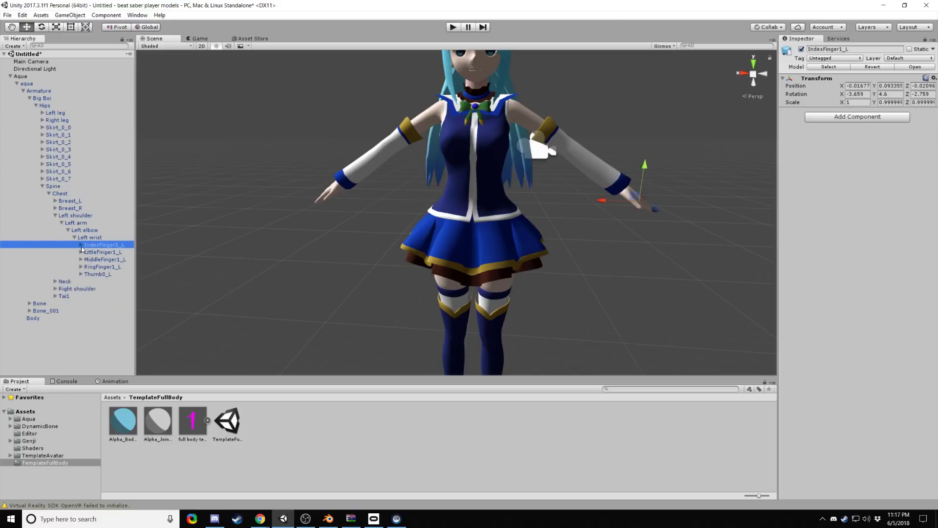
Step: Expand the index, little, middle and ring finger and thumb bone chains under Left wrist
double_click(96, 259)
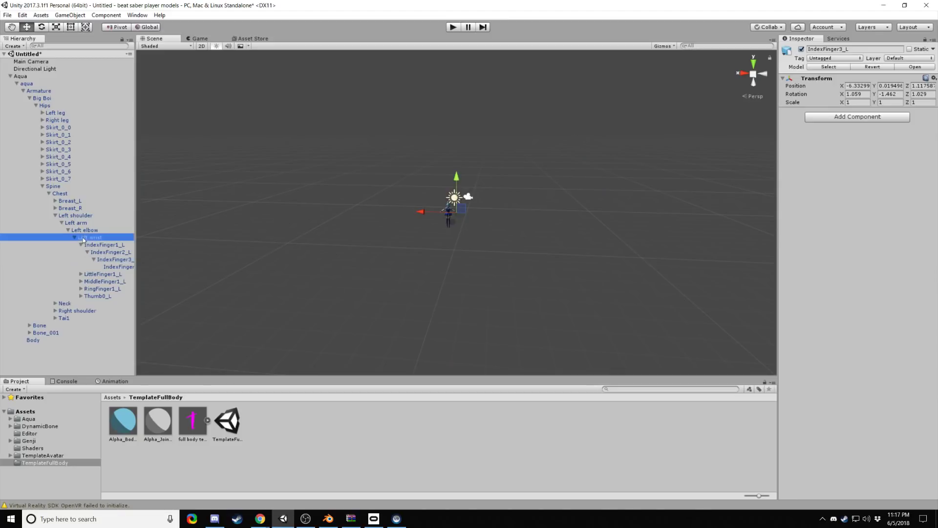
left_click(81, 274, "alt")
left_click(105, 281)
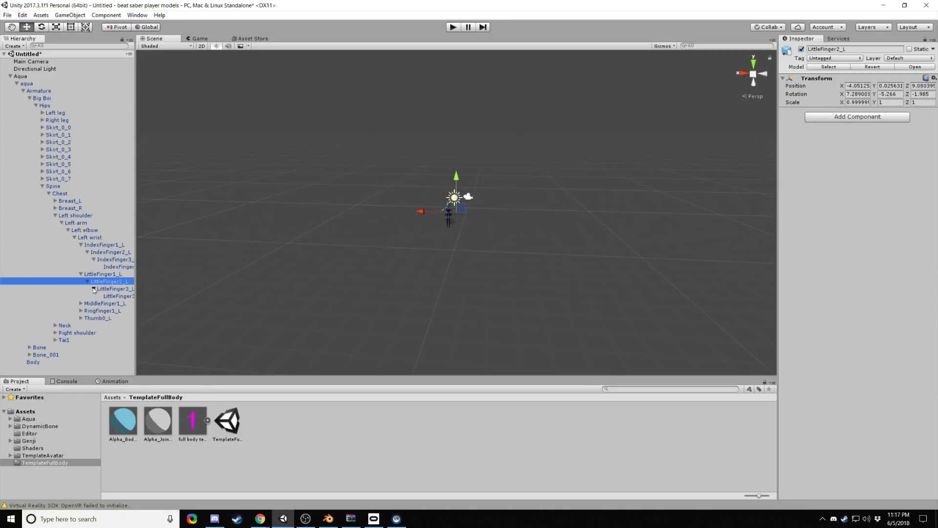
left_click(93, 260)
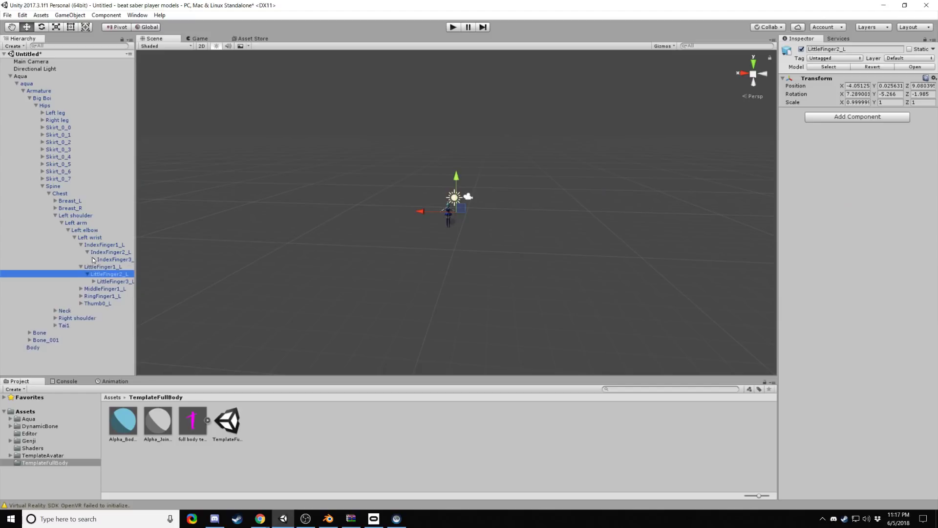
left_click(81, 288, "alt")
Step: Curl the left index finger toward the palm by rotating IndexFinger1_L, IndexFinger2_L and IndexFinger3_L
double_click(104, 244)
middle_click_drag(367, 237, 389, 226)
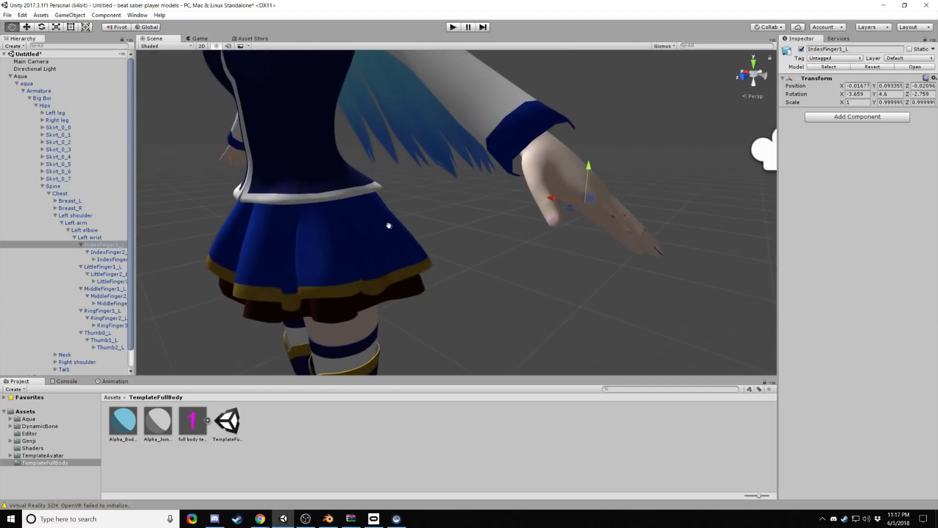
scroll(523, 262, "up", 3)
scroll(531, 259, "down", 3)
left_click_drag(544, 258, 468, 257, "alt")
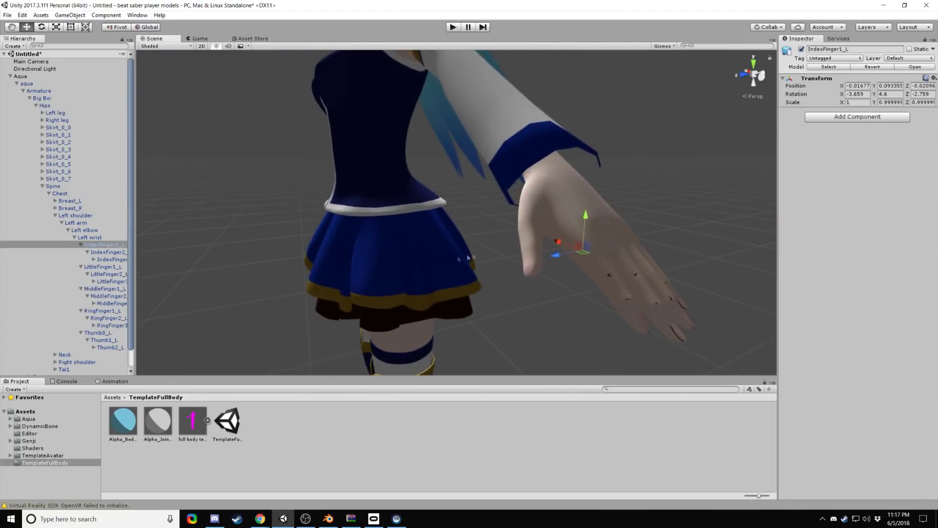
right_click_drag(468, 257, 489, 196)
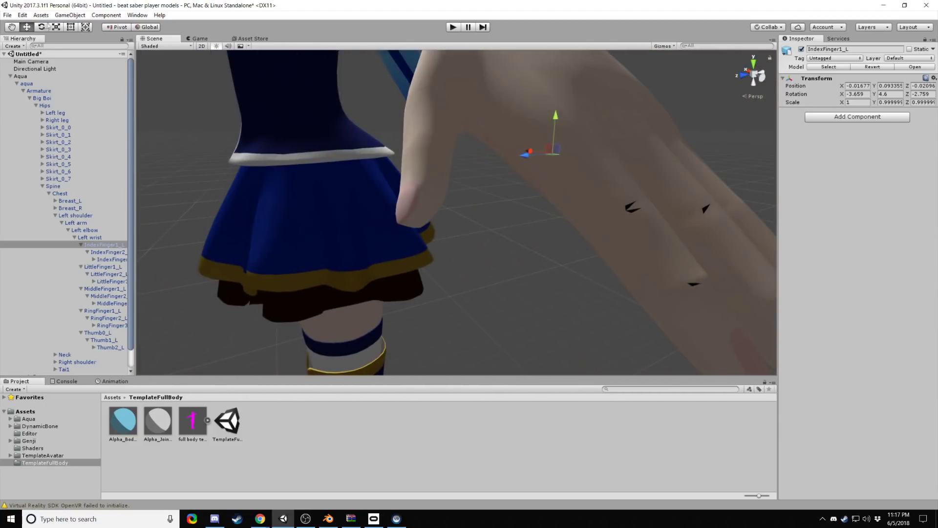
left_click_drag(581, 155, 576, 177)
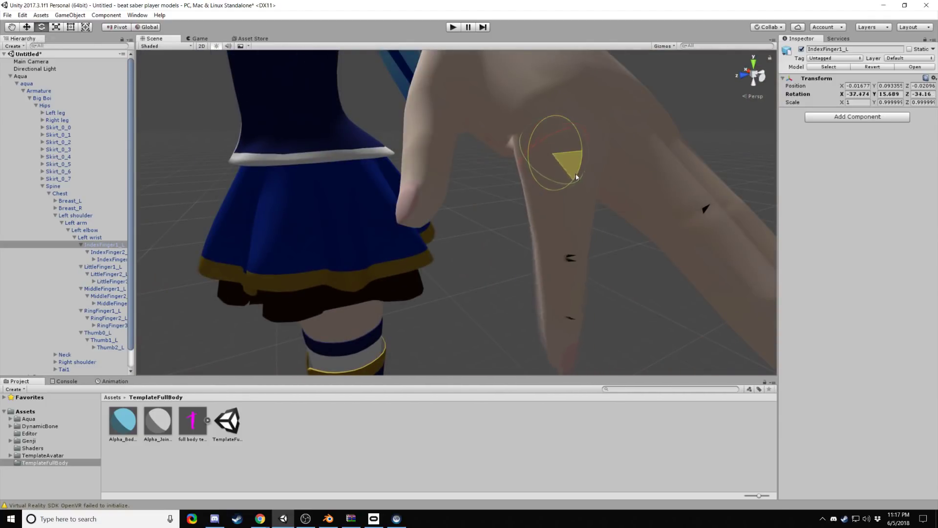
left_click(98, 252)
left_click_drag(561, 229, 537, 266)
left_click(111, 259)
left_click_drag(517, 210, 515, 195)
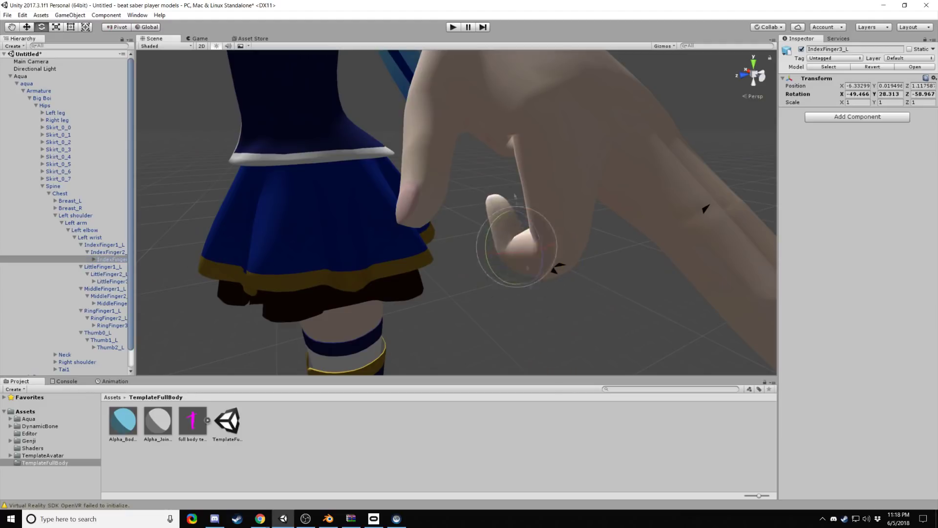
Step: Check the left index finger from the palm side and readjust the rotation of its three bones
right_click_drag(515, 196, 290, 223)
left_click(101, 244)
left_click(108, 251)
left_click(111, 259)
Step: Bend the left thumb toward the index finger by rotating Thumb0_L, Thumb1_L and Thumb2_L
left_click(98, 332)
left_click_drag(313, 103, 263, 114)
left_click(101, 340)
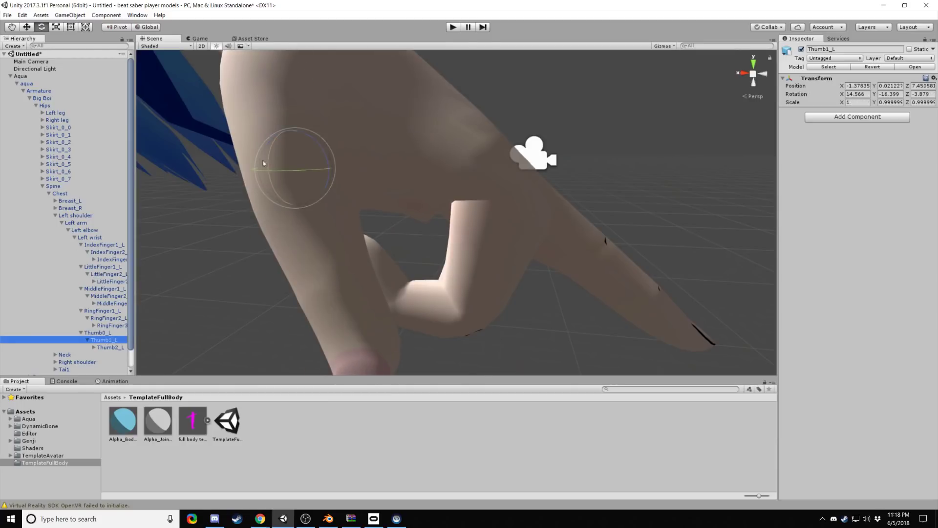
left_click_drag(268, 163, 291, 188)
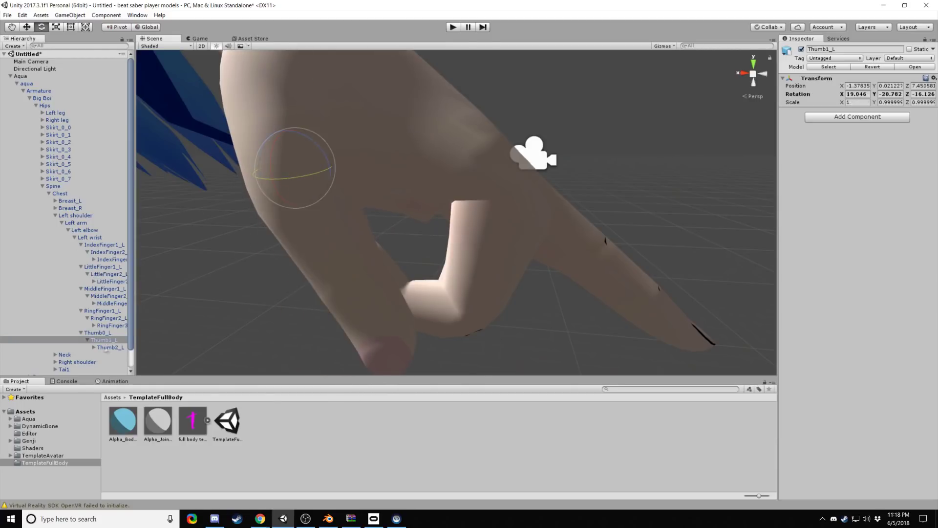
left_click(107, 347)
left_click_drag(347, 277, 420, 249)
left_click(104, 244)
left_click_drag(472, 166, 484, 177)
key("ctrl+z")
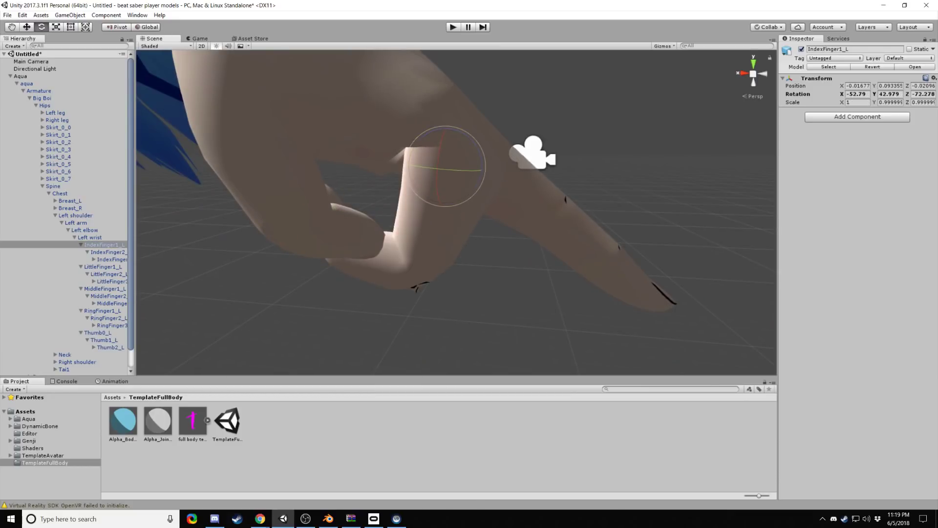
Step: Adjust the rotation of Thumb0_L to about -54, 42, -23 and collapse the thumb and index finger bone chains
left_click(97, 332)
left_click(531, 278)
left_click_drag(274, 146, 386, 171, "alt")
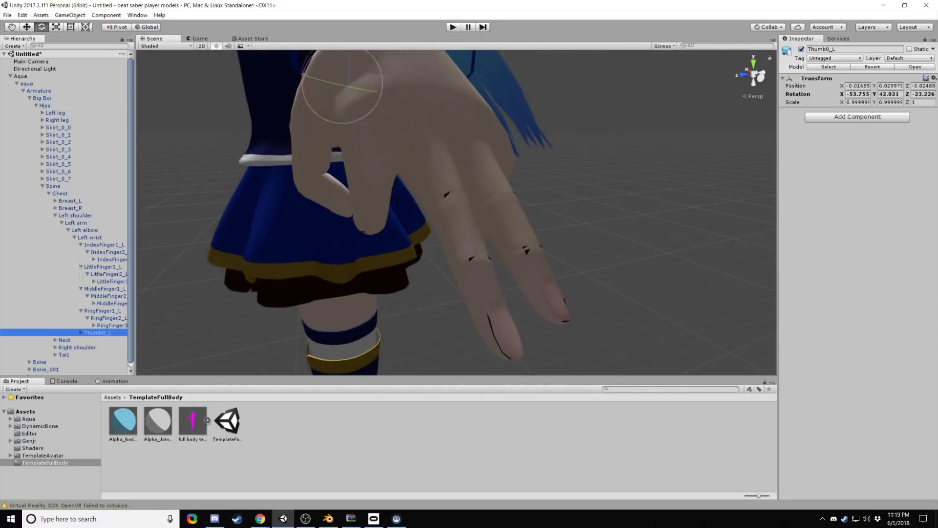
left_click(80, 244)
Step: Bend the left middle finger at its base by rotating MiddleFinger1_L to about -64, 54, -76
left_click(104, 273)
left_click_drag(360, 247, 403, 323, "alt")
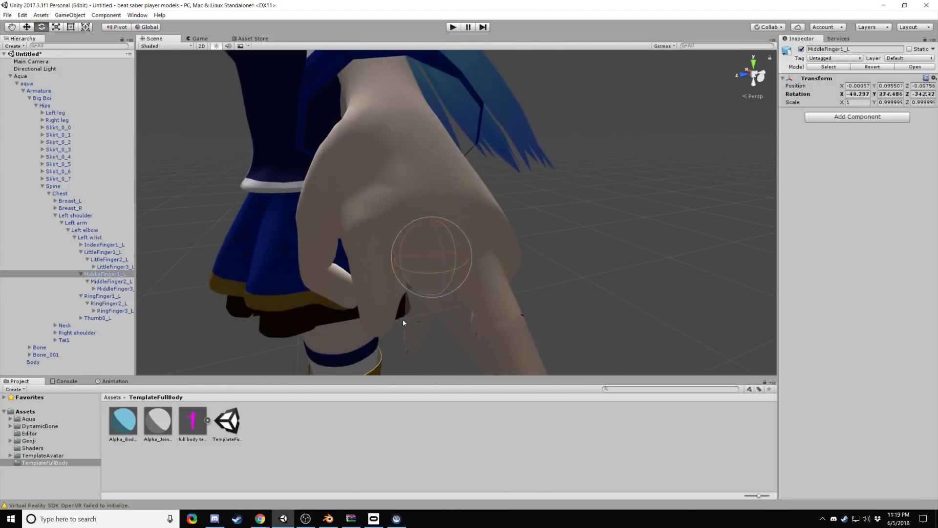
left_click_drag(430, 205, 468, 210, "alt")
left_click_drag(470, 174, 469, 176)
left_click_drag(469, 176, 565, 139, "alt")
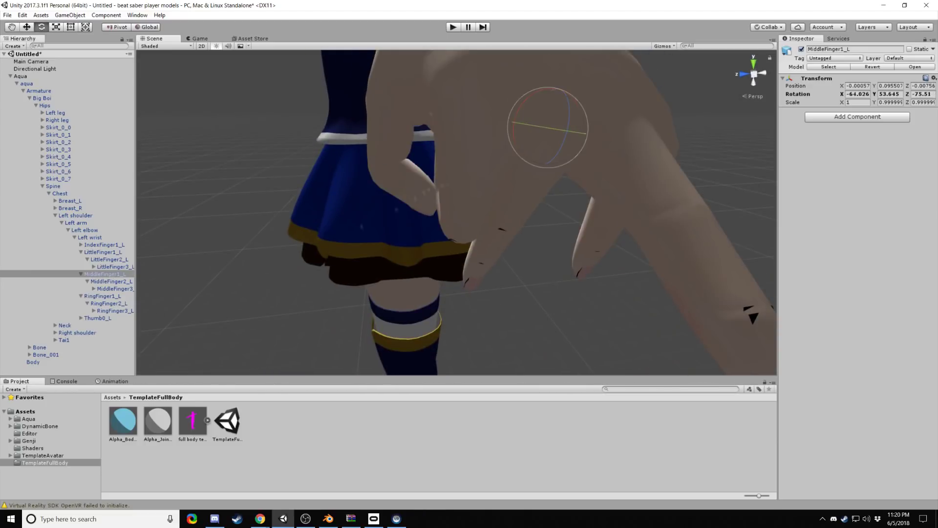
left_click_drag(586, 205, 611, 210, "alt")
Step: Curl the rest of the left middle finger by rotating MiddleFinger2_L and MiddleFinger3_L toward the palm
left_click(110, 281)
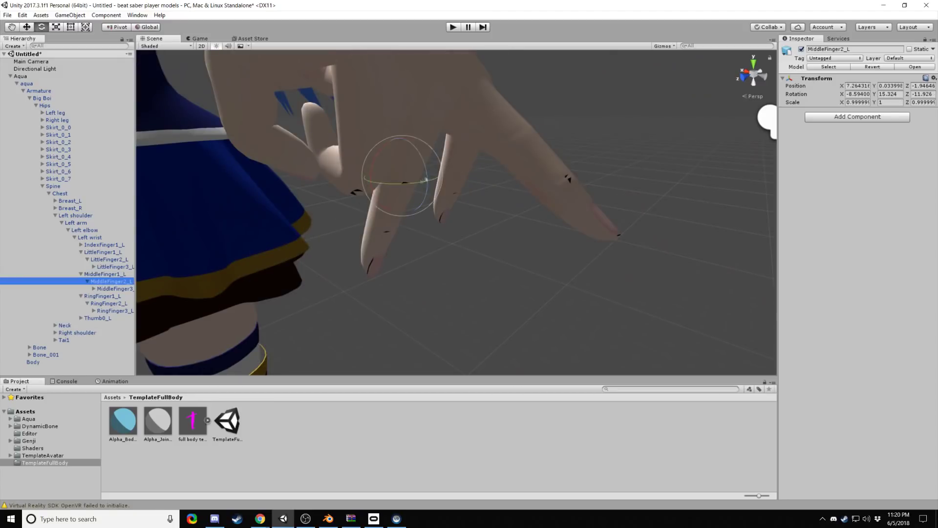
left_click_drag(426, 179, 97, 285)
left_click(105, 274)
left_click(110, 281)
left_click(114, 288)
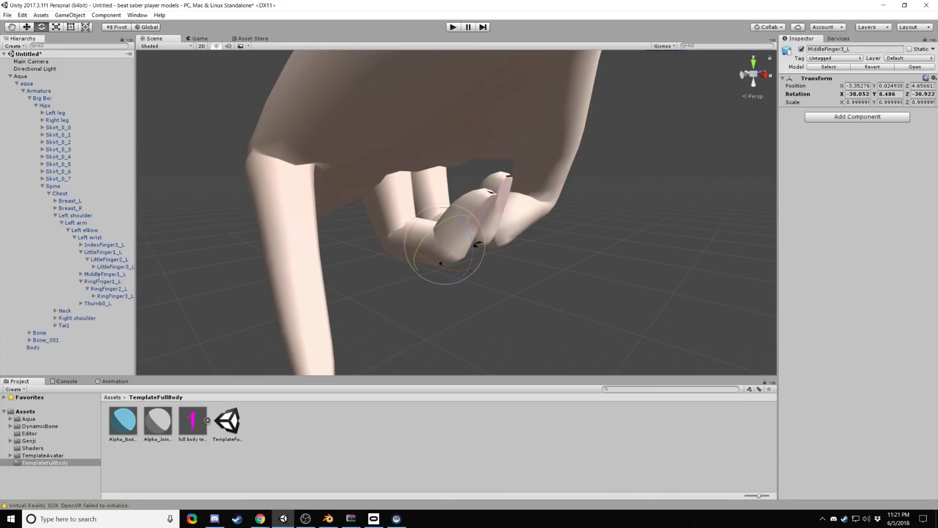
Step: Curl the left ring finger toward the palm by rotating RingFinger1_L, RingFinger2_L and RingFinger3_L
left_click(99, 281)
left_click_drag(330, 141, 342, 161)
left_click(108, 288)
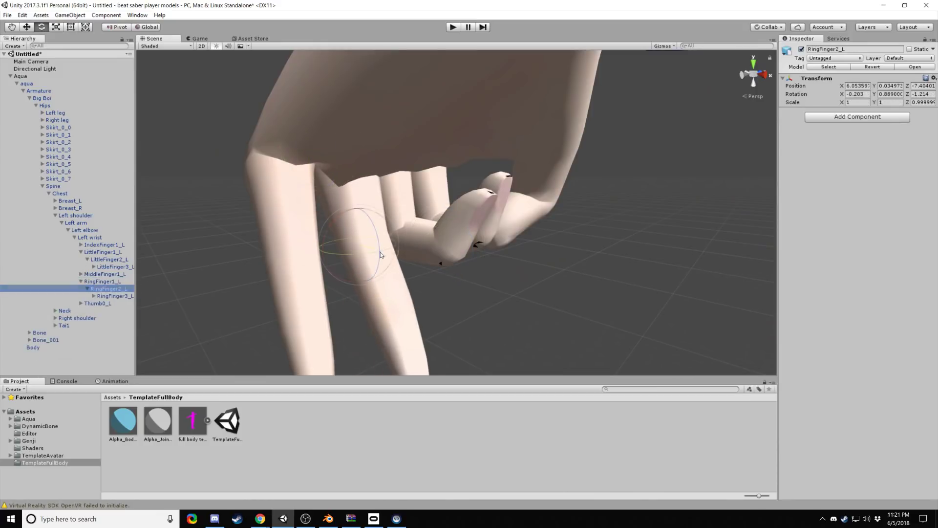
left_click_drag(380, 252, 379, 234)
left_click(426, 279)
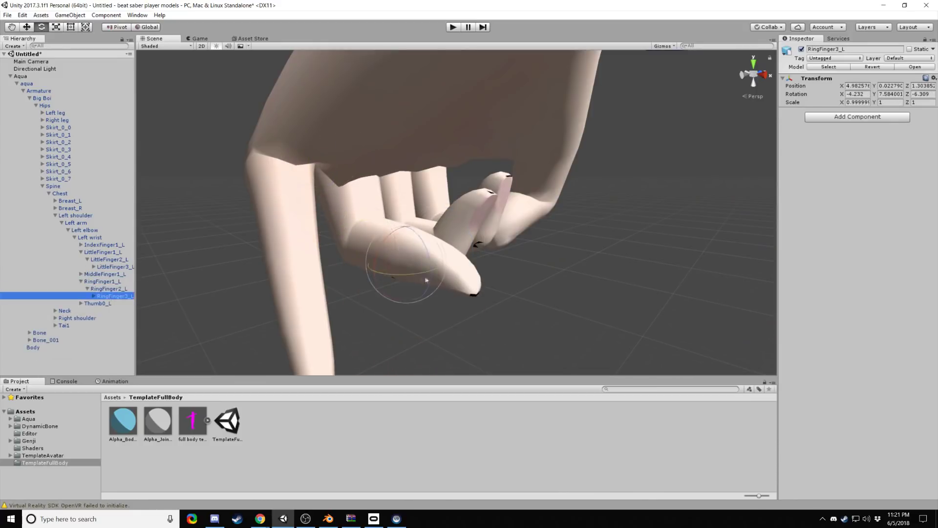
left_click_drag(426, 279, 364, 245)
left_click(382, 251)
left_click(354, 242)
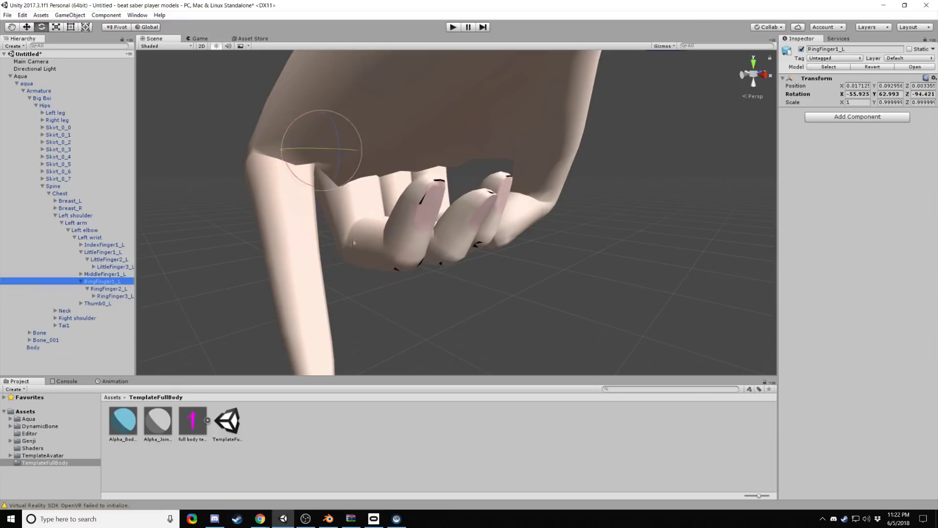
left_click_drag(337, 152, 317, 140)
Step: Line up the curled middle and ring fingers by rotating MiddleFinger1_L to about -67, 28, -51 and RingFinger1_L to about -44, 67, -96
scroll(317, 140, "up", 5)
scroll(337, 238, "down", 2)
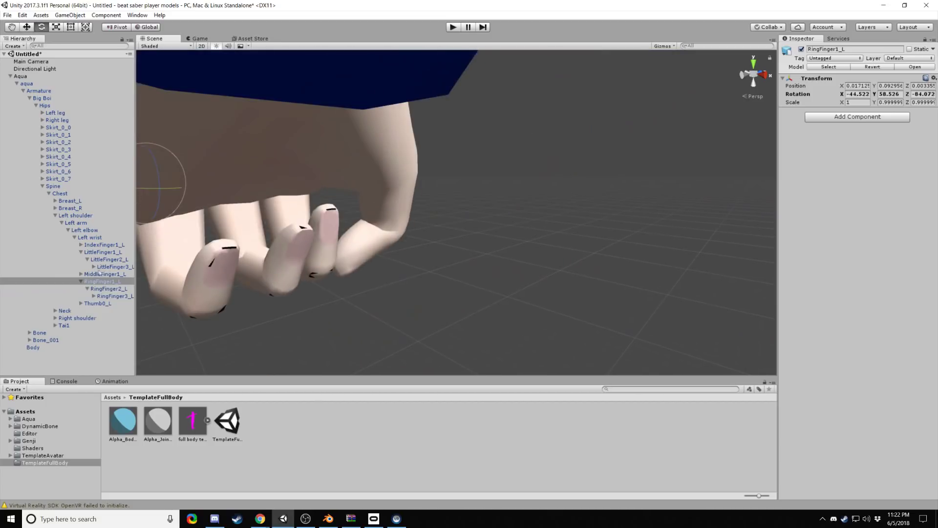
left_click(230, 185)
mouse_move(230, 185)
left_mouse_down()
mouse_move(221, 184)
mouse_move(228, 177)
left_mouse_up()
left_click(101, 281)
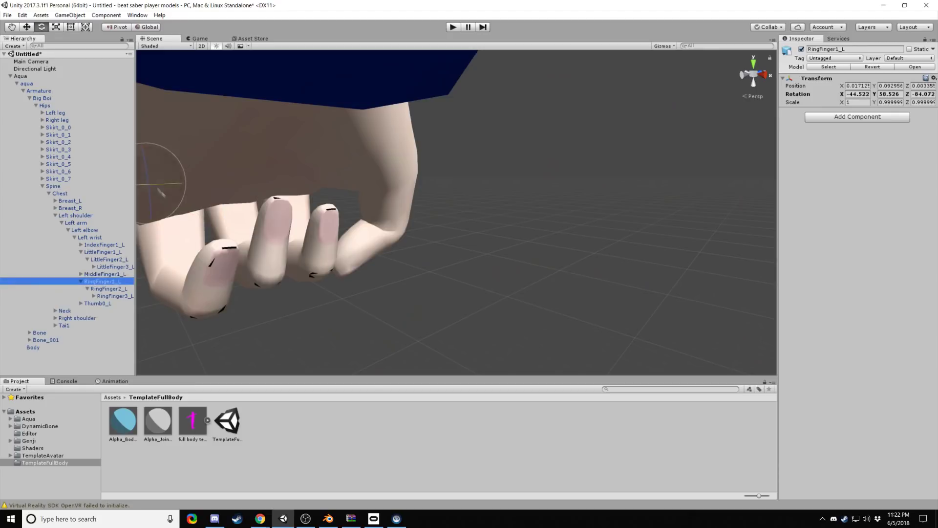
left_click_drag(145, 186, 333, 241)
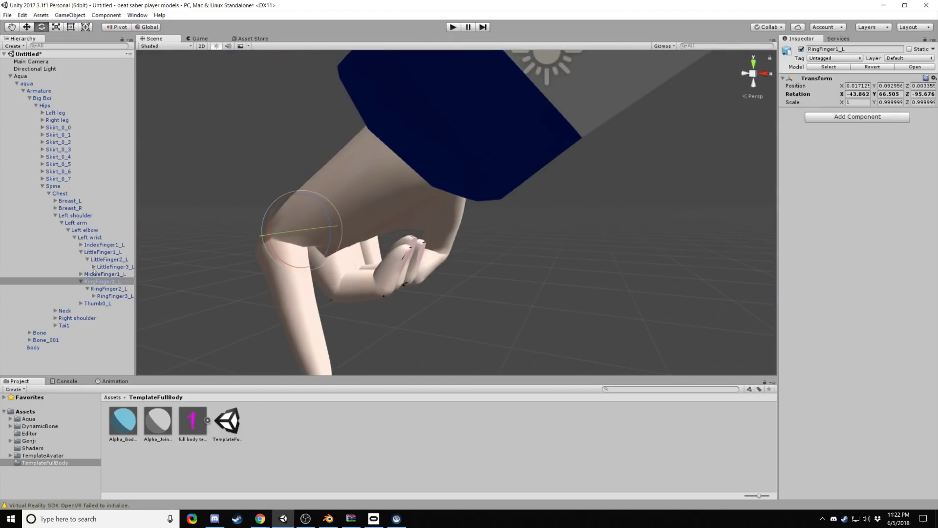
Step: Curl the left little finger toward the palm by rotating its bones, with LittleFinger3_L at about -38, 14, -30
left_click(94, 266)
left_click(103, 281)
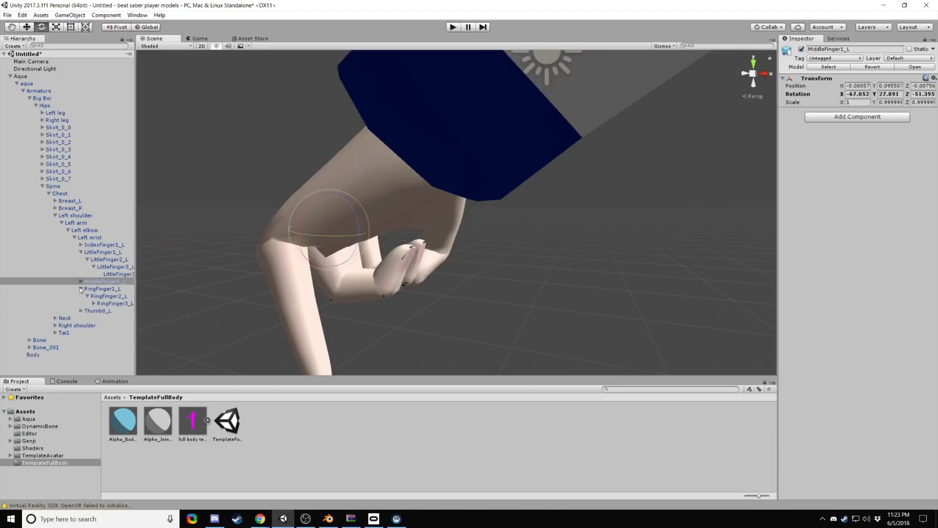
left_click(105, 259)
key("Down")
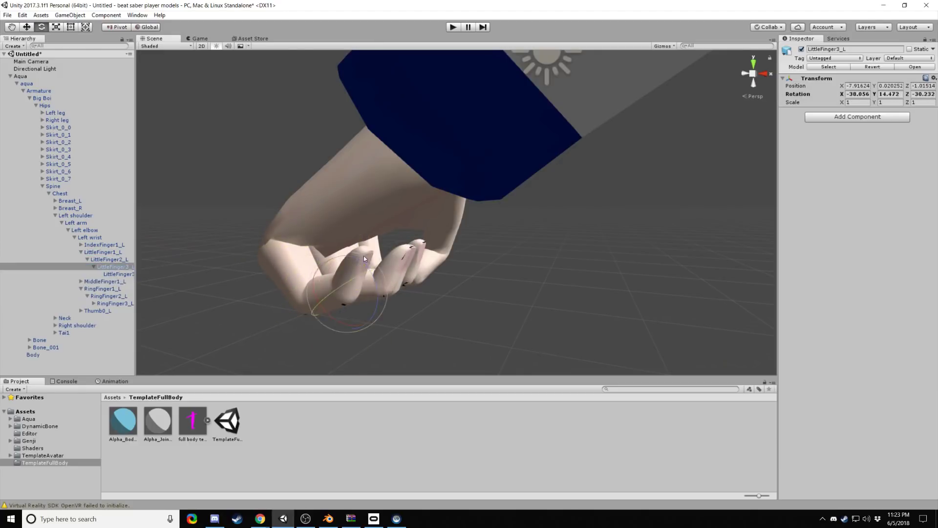
Step: Refine the left ring finger's curl by rotating RingFinger1_L to about -44, 50, -71 and RingFinger3_L to about -39, 22, -53
key("f")
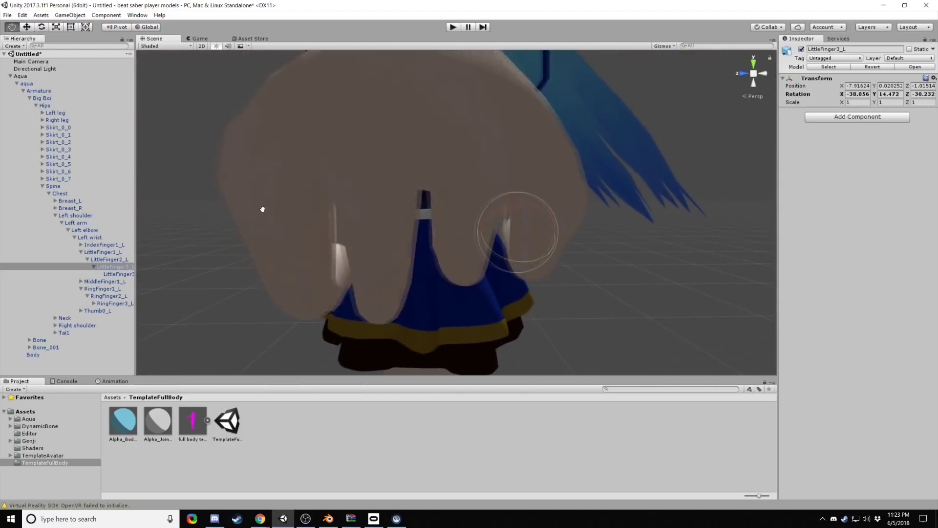
left_click(95, 288)
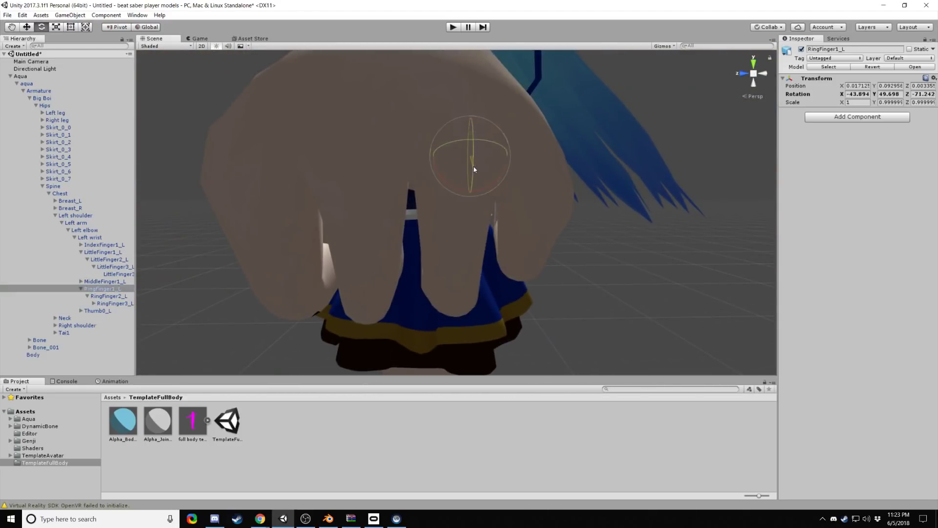
key("f")
left_click(107, 296)
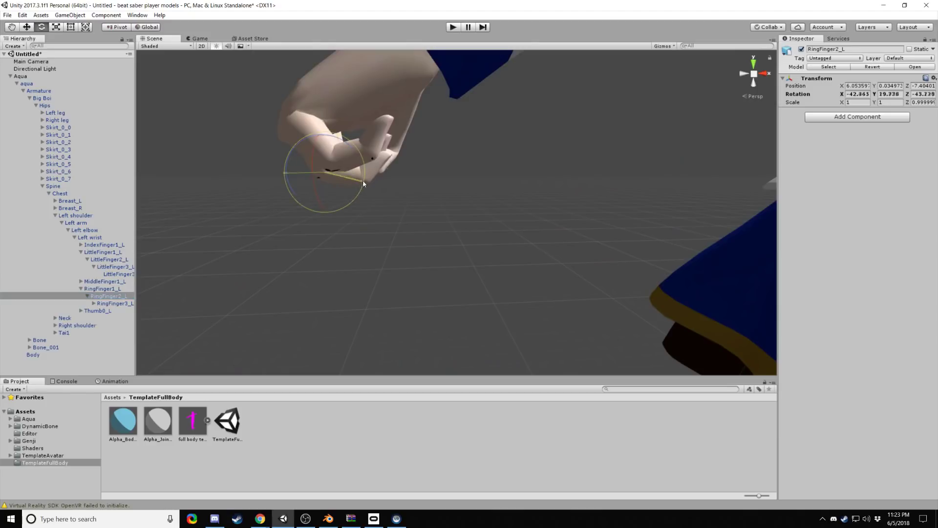
left_click(112, 303)
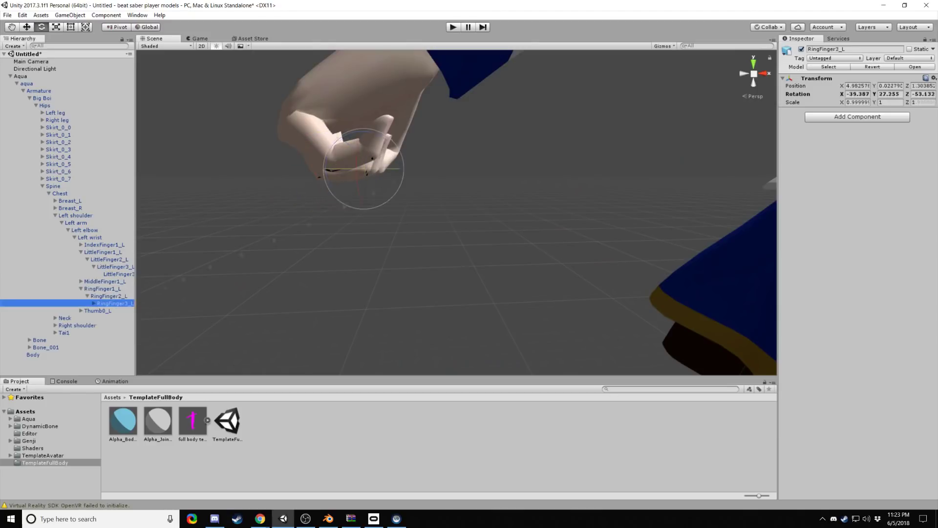
Step: Tighten the left little finger's curl by rotating LittleFinger1_L to about -54, 74, -108 and LittleFinger3_L to about -52, 27, -48
left_click(96, 252)
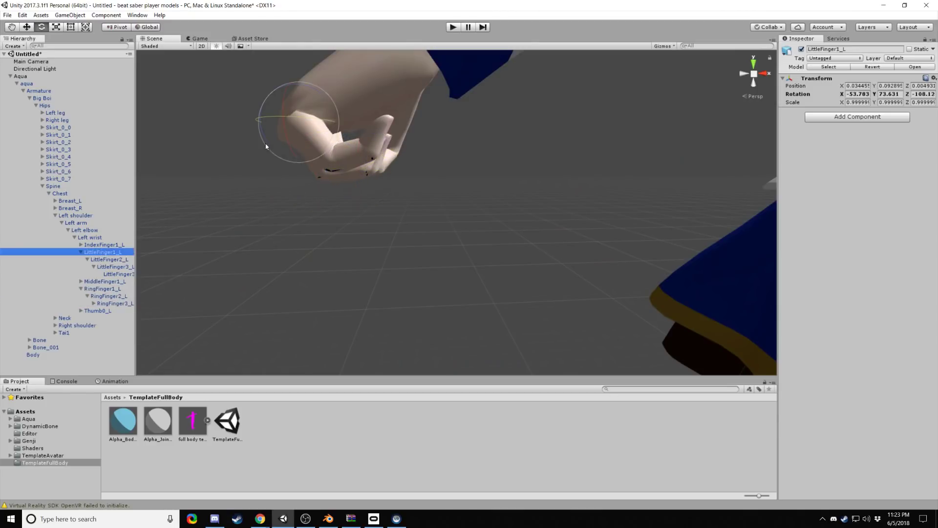
left_click(113, 266)
left_click_drag(396, 148, 379, 164)
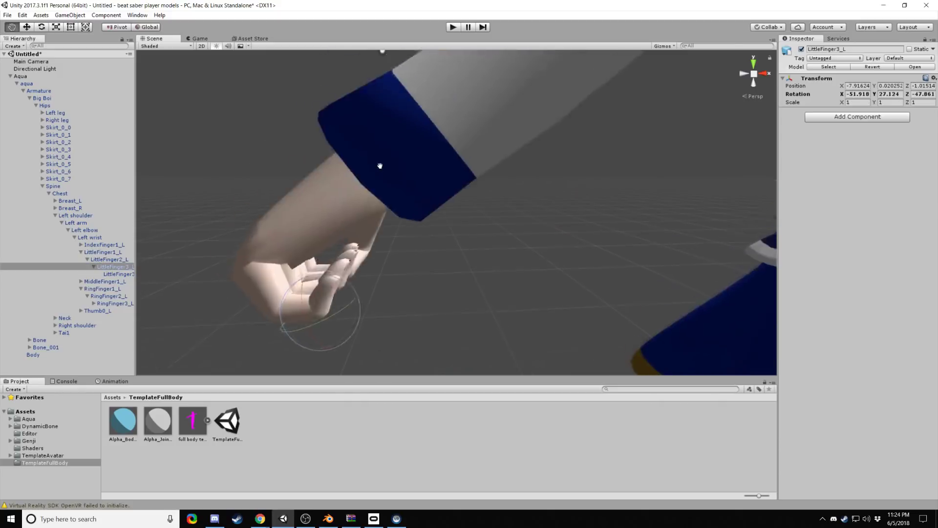
Step: Collapse the left arm bones and expand the right shoulder chain down to the right wrist's index and little finger bones
left_click(62, 223)
left_click(73, 259)
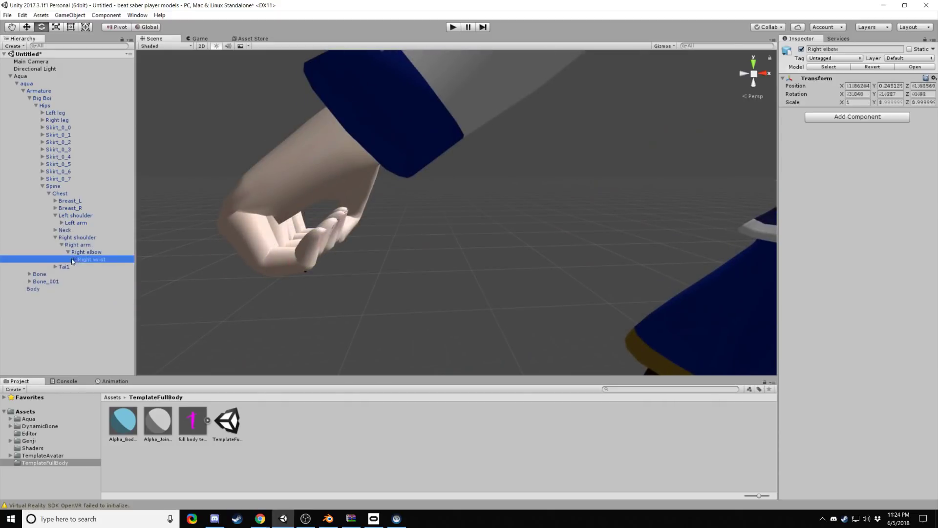
left_click(108, 274)
left_click(93, 281)
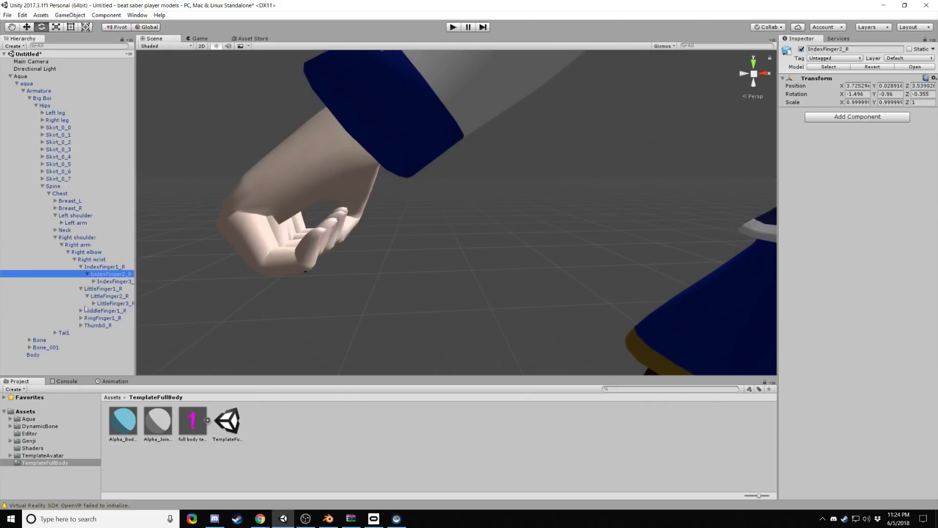
double_click(112, 302)
key("e")
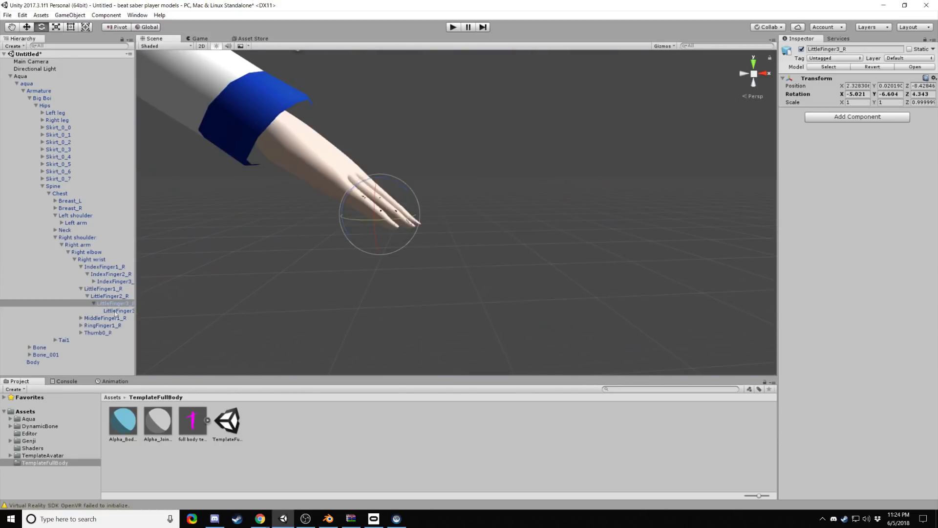
key("Down")
left_click_drag(403, 241, 481, 242, "alt")
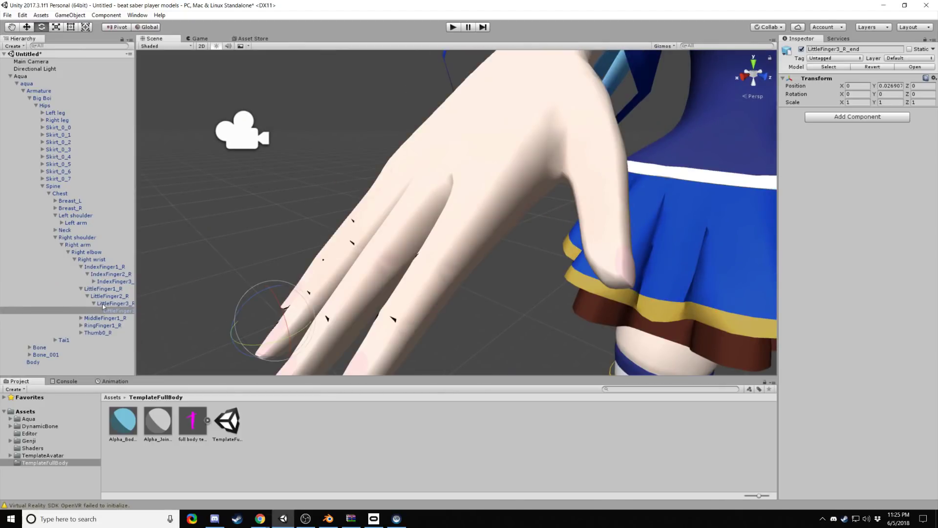
Step: Try to bend the right index, middle and ring fingers by rotating IndexFinger1_R, MiddleFinger1_R and RingFinger1_R
left_click(105, 267)
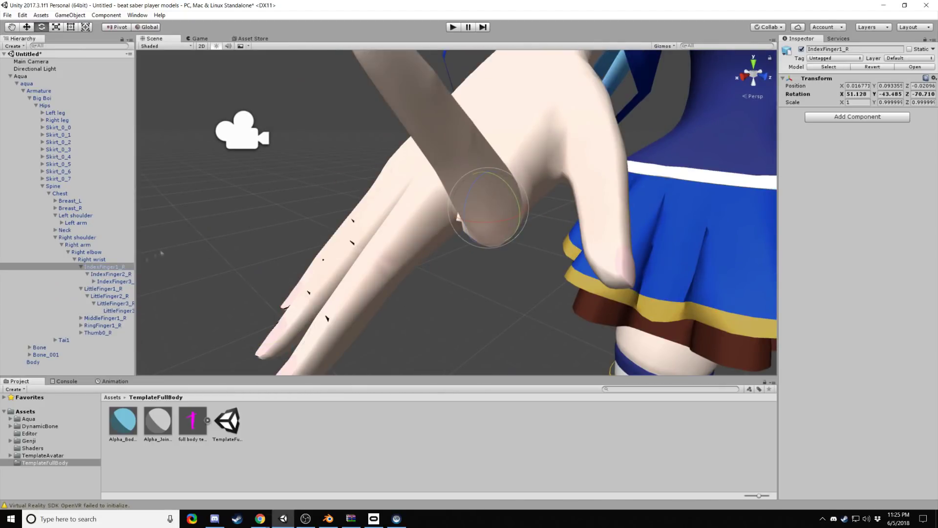
left_click(96, 318)
left_click(97, 325)
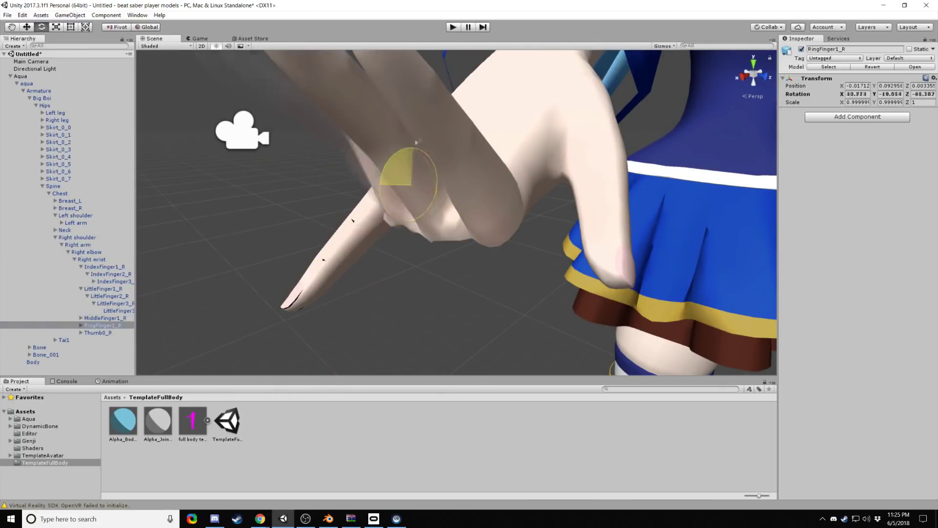
Step: Curl the right little finger by rotating LittleFinger1_R to about -45, -22, 40, LittleFinger2_R inward, and LittleFinger3_R to about -46, -26, 49
left_click(100, 289)
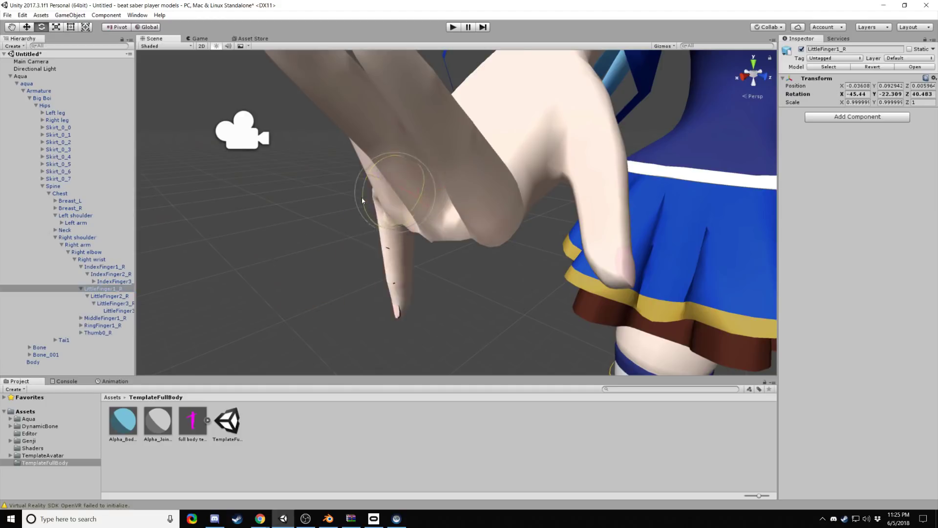
left_click_drag(361, 197, 547, 210, "alt")
left_click(108, 296)
left_click_drag(550, 249, 440, 293)
left_click(114, 303)
left_click(81, 289)
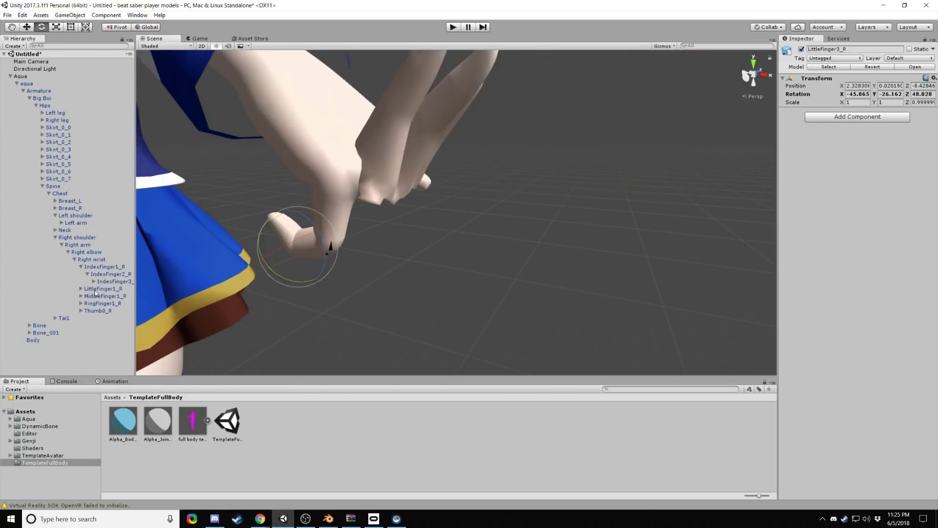
Step: Curl the right ring finger toward the palm by rotating its bones, with RingFinger3_R at about -42, -40, 51
left_click(105, 311)
left_click_drag(369, 162, 454, 265)
left_click(454, 266)
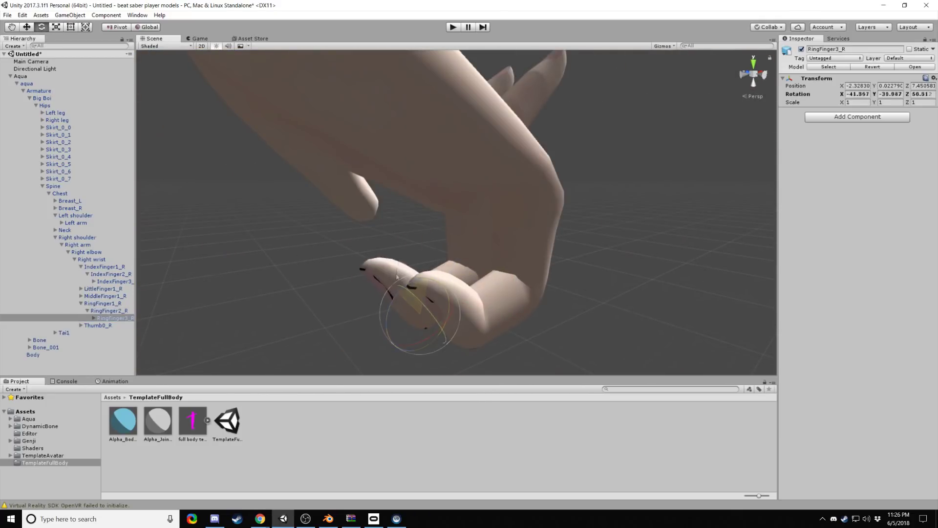
Step: Curl the right middle finger by rotating MiddleFinger1_R to about -53, -24, 49, and bend MiddleFinger2_R and MiddleFinger3_R toward the palm
left_click(81, 295)
left_click(103, 295)
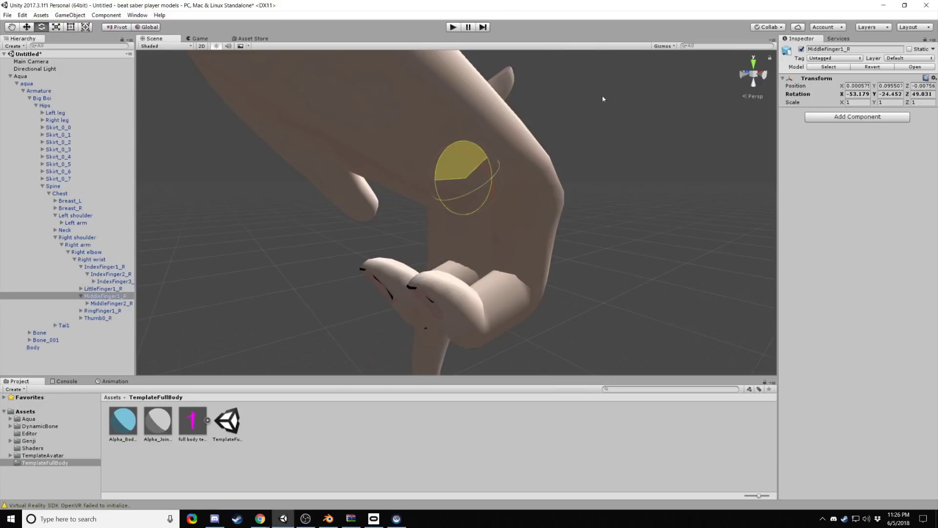
left_click(107, 303)
left_click_drag(435, 234, 439, 239)
left_click(390, 286)
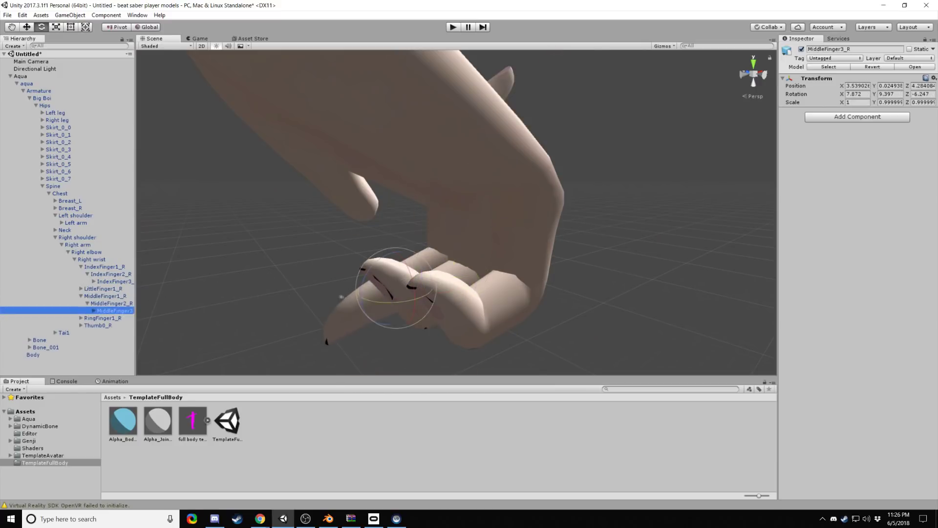
left_click_drag(385, 258, 450, 231)
Step: Curl the right index finger by rotating IndexFinger1_R to about -47, -28, 52, IndexFinger2_R inward, and IndexFinger3_R to about -45, -19, 47
left_click(98, 266)
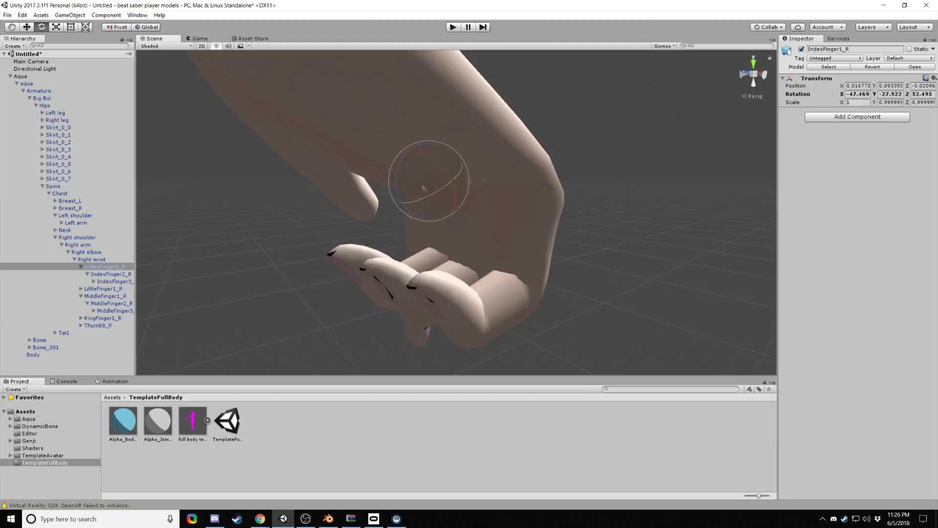
left_click(108, 275)
left_click_drag(406, 293, 405, 230)
left_click(114, 281)
key("f")
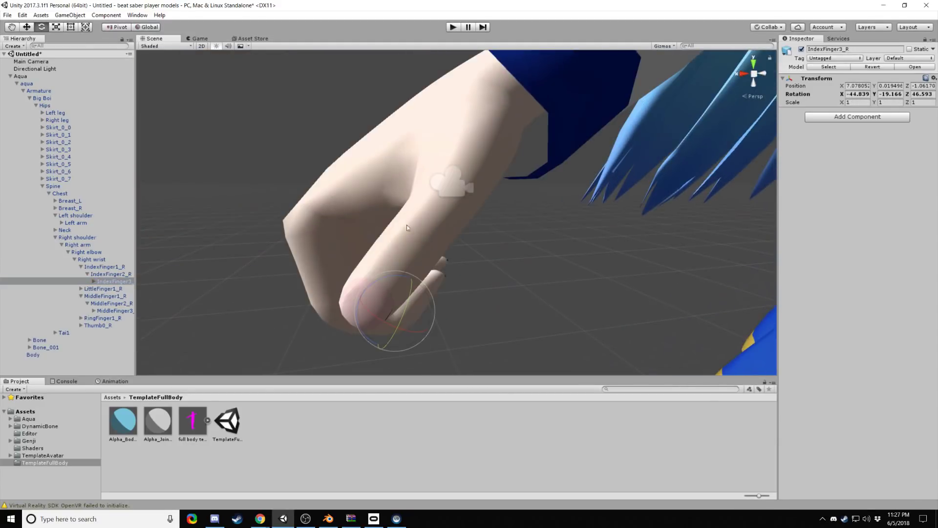
Step: Fold the right thumb inward by rotating Thumb0_R to about -49, 35, -31, Thumb1_R to about 8, 20, 25, and Thumb2_R to about 15, -18, 42
left_click(98, 325)
left_click_drag(489, 139, 491, 160)
left_click(506, 160)
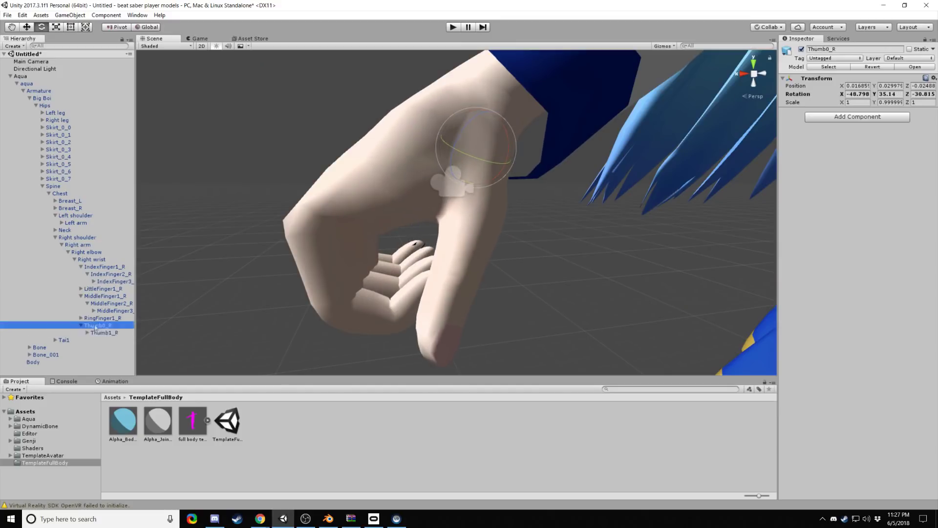
left_click_drag(489, 151, 459, 118)
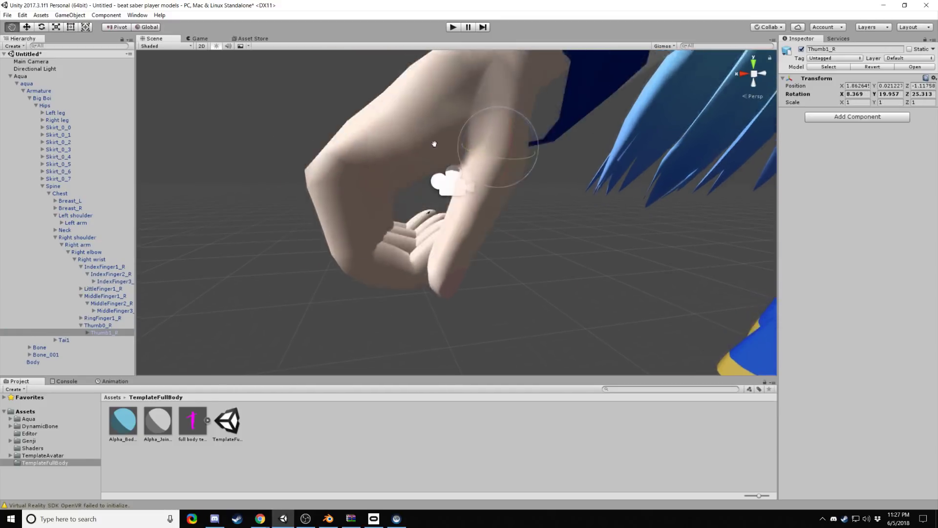
left_click(88, 332)
left_click(110, 340)
left_click_drag(484, 233, 452, 237)
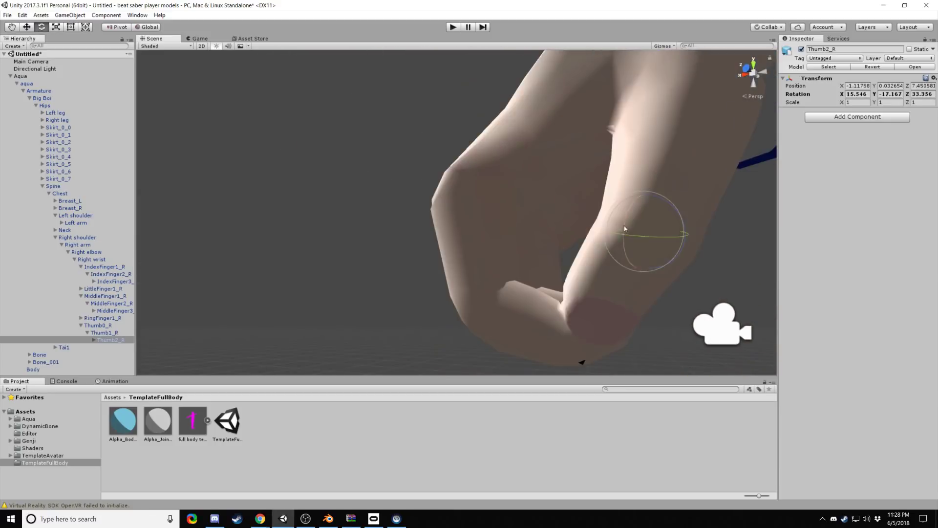
mouse_move(624, 228)
left_mouse_down()
mouse_move(635, 254)
mouse_move(615, 228)
left_mouse_up()
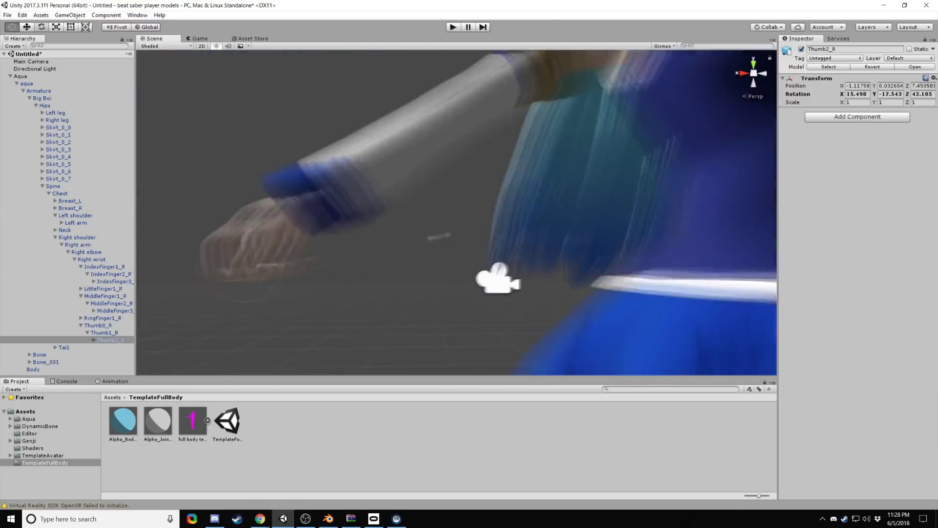
Step: Refine the right thumb against the curled fingers by rotating Thumb0_R to about -50, 1, -18, Thumb1_R to about 0, 28, 39, and adjusting Thumb2_R
right_click_drag(221, 238, 274, 224)
double_click(116, 325)
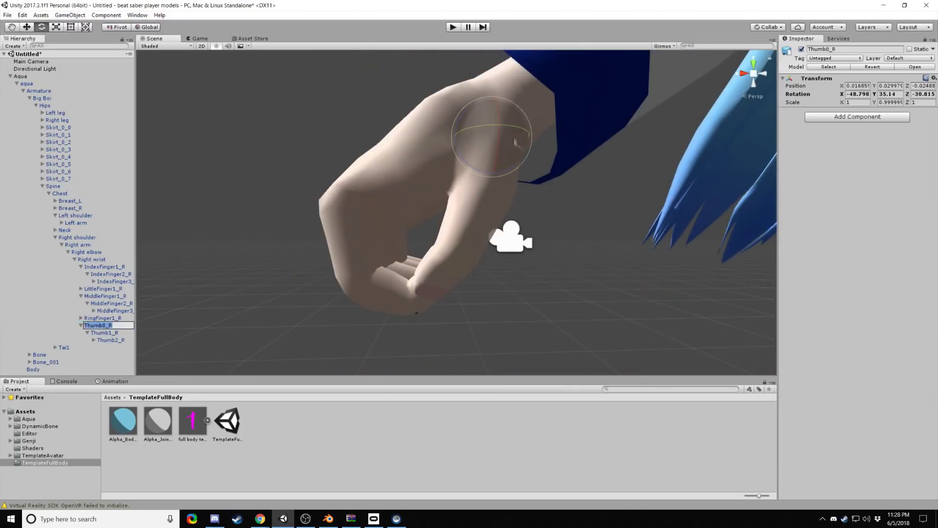
left_click_drag(508, 134, 483, 173)
left_click(104, 332)
left_click(108, 339)
left_click_drag(452, 264, 484, 263)
left_click_drag(484, 263, 459, 277, "alt")
left_click(103, 333)
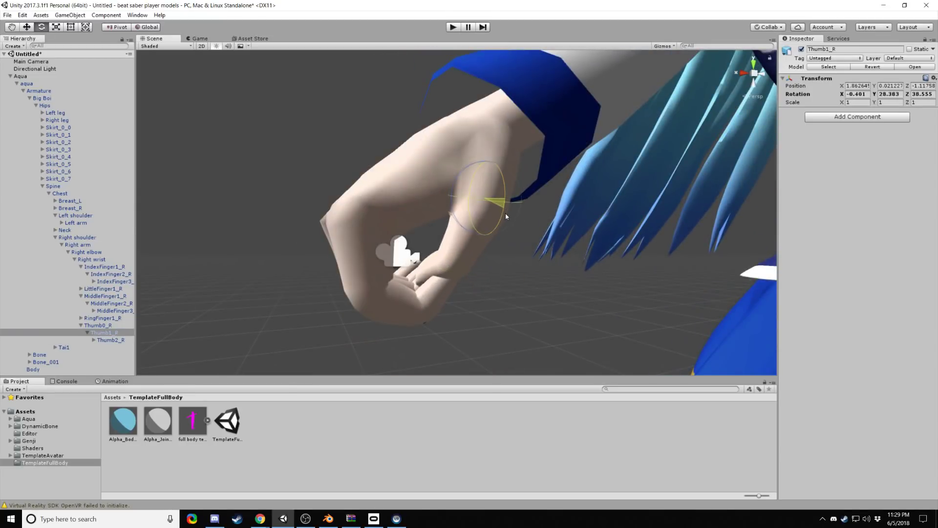
left_click(97, 325)
key("f")
scroll(470, 252, "down", 10)
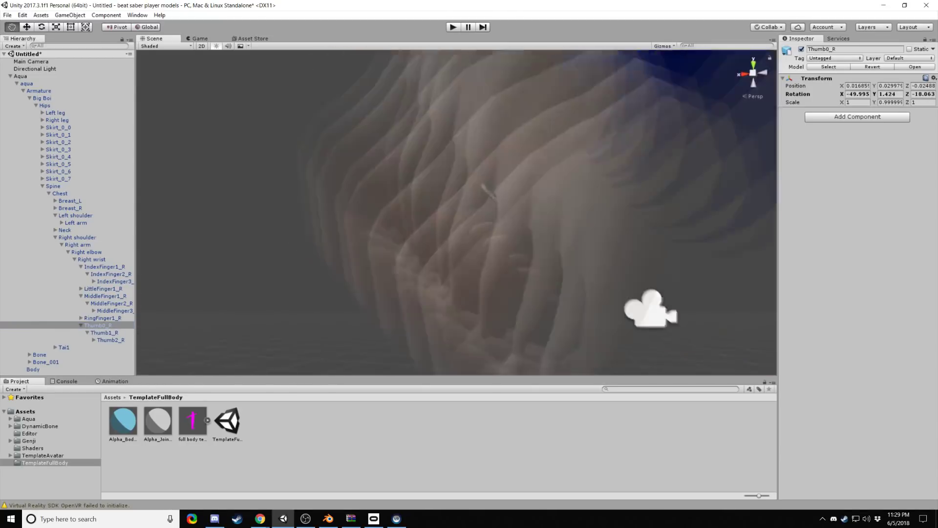
scroll(470, 251, "up", 5)
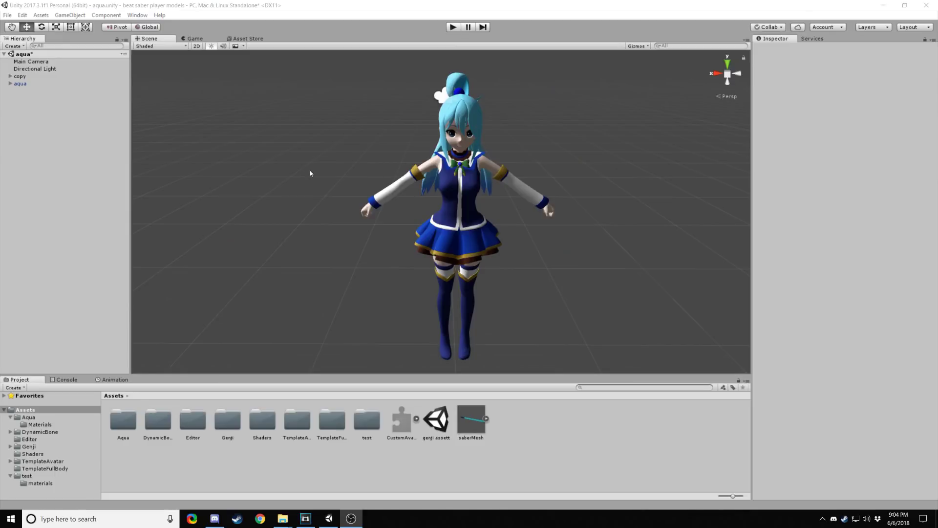
Step: Create an empty game object under the aqua model and rename it Aqua
left_click(21, 84)
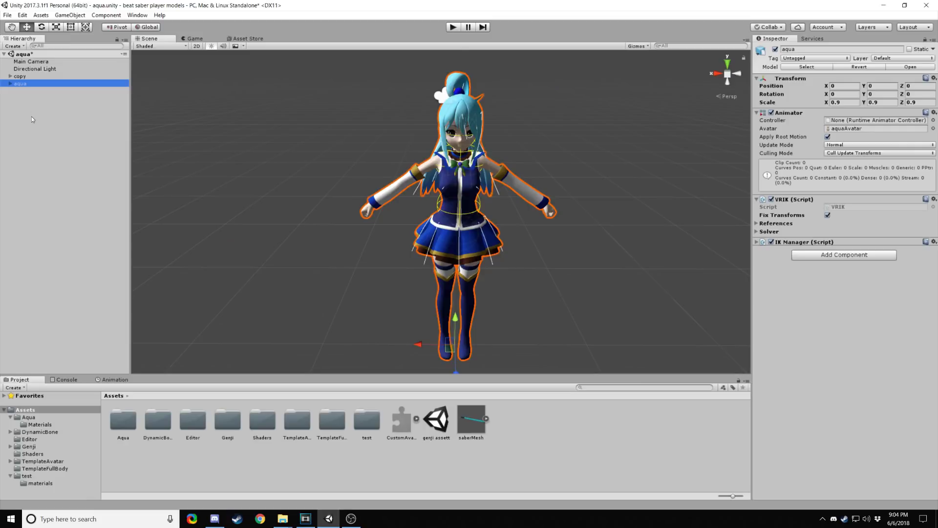
right_click(24, 86)
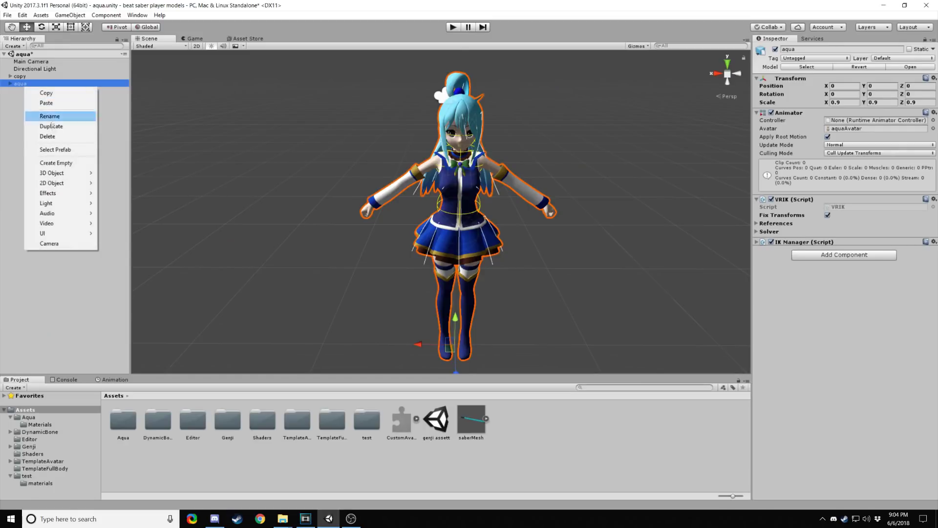
left_click(61, 163)
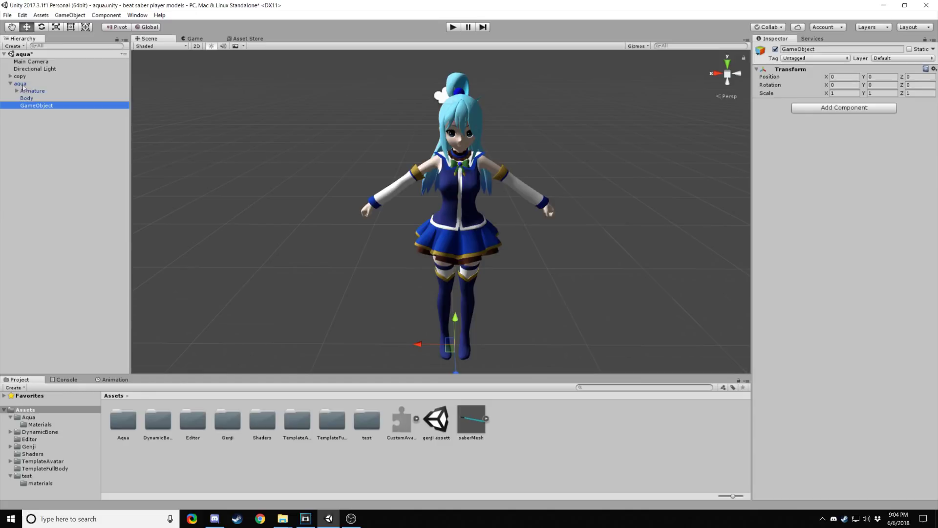
left_click(32, 105)
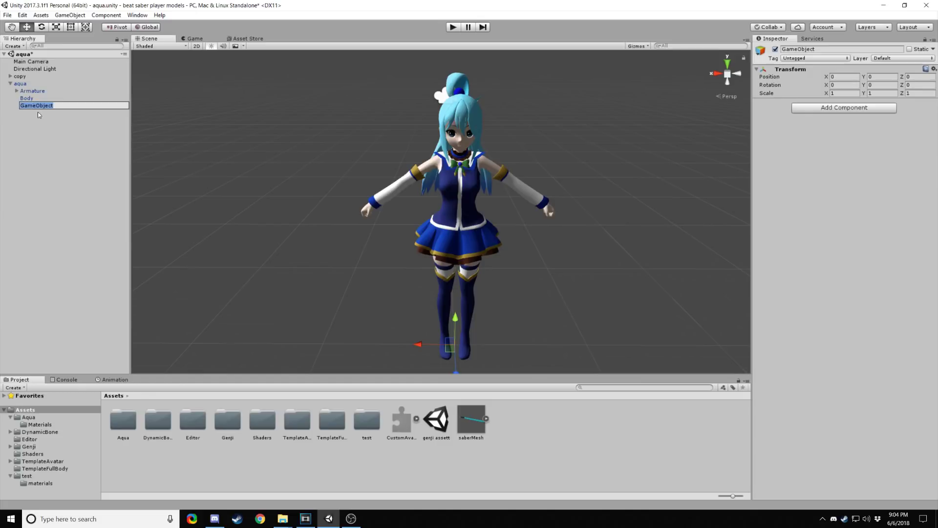
type("Aqua")
key("Return")
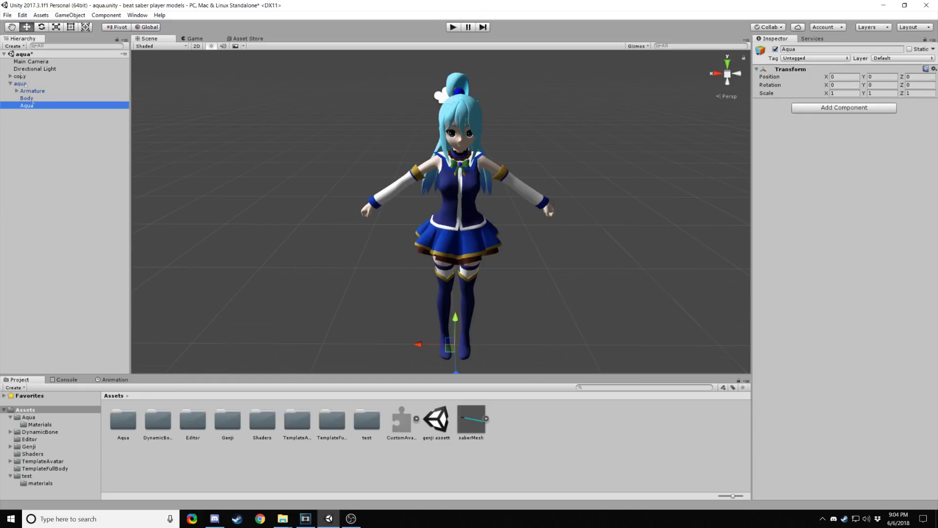
Step: Make the empty Aqua object the parent of the aqua model, and expand the model's Armature
left_click_drag(37, 106, 27, 84)
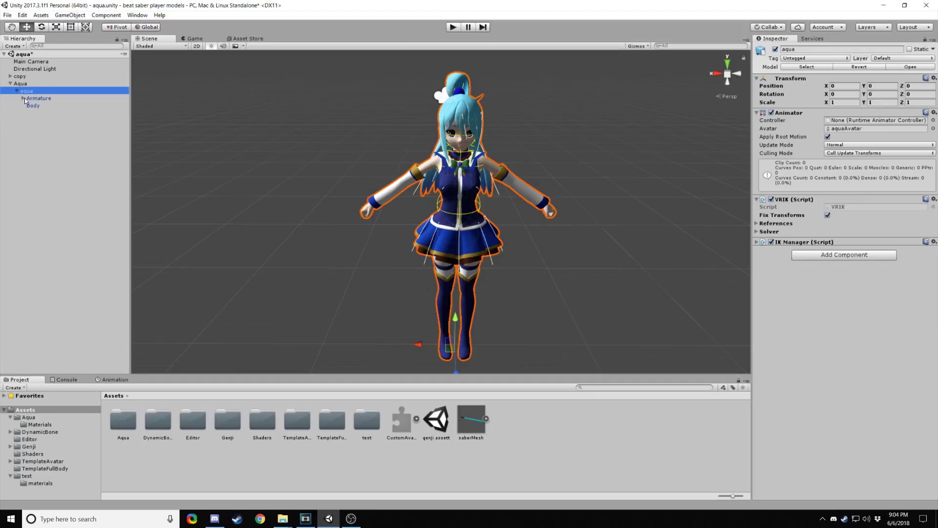
left_click(23, 98)
key("Up")
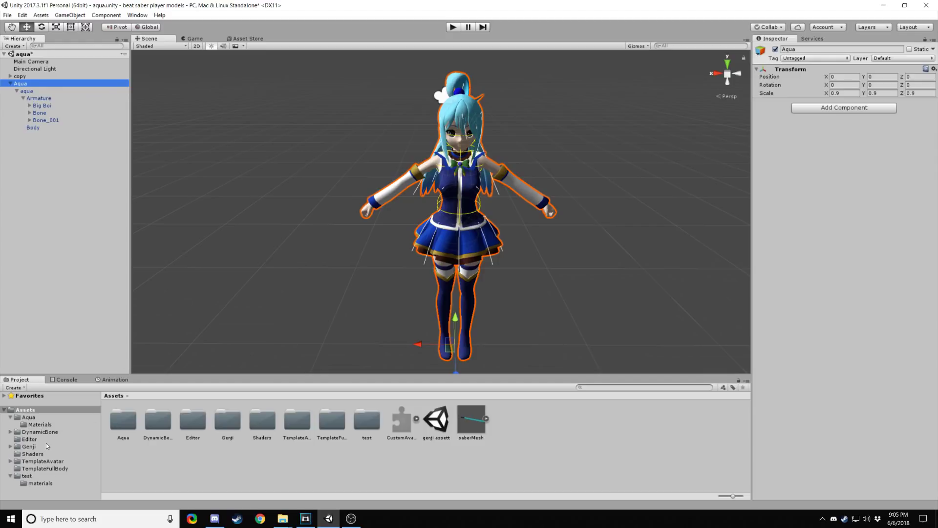
Step: Add the full body template model from the TemplateFullBody folder to the scene as a size reference for the aqua model
left_click(326, 432)
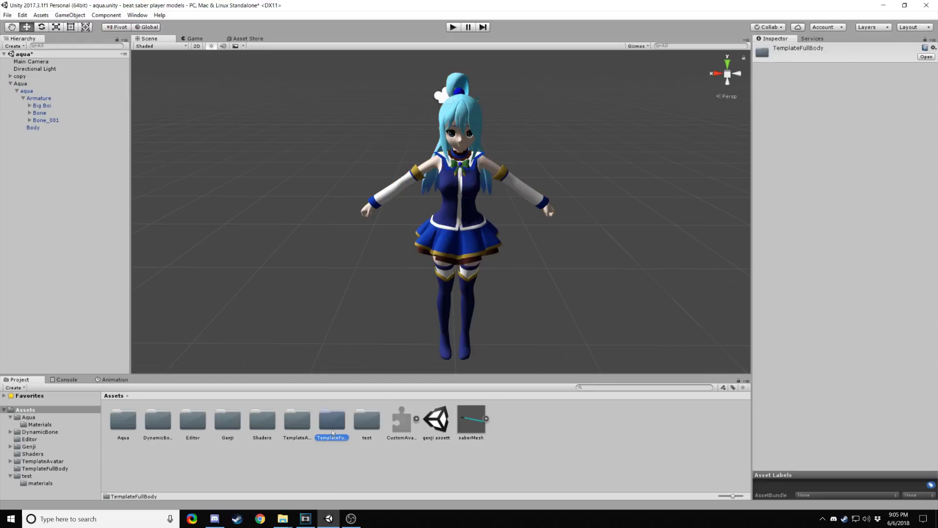
double_click(332, 423)
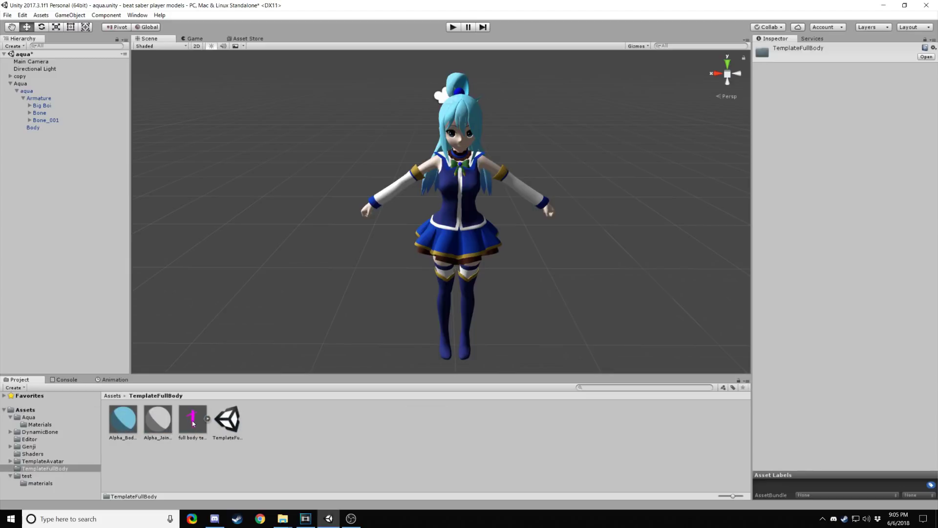
left_click_drag(193, 423, 61, 273)
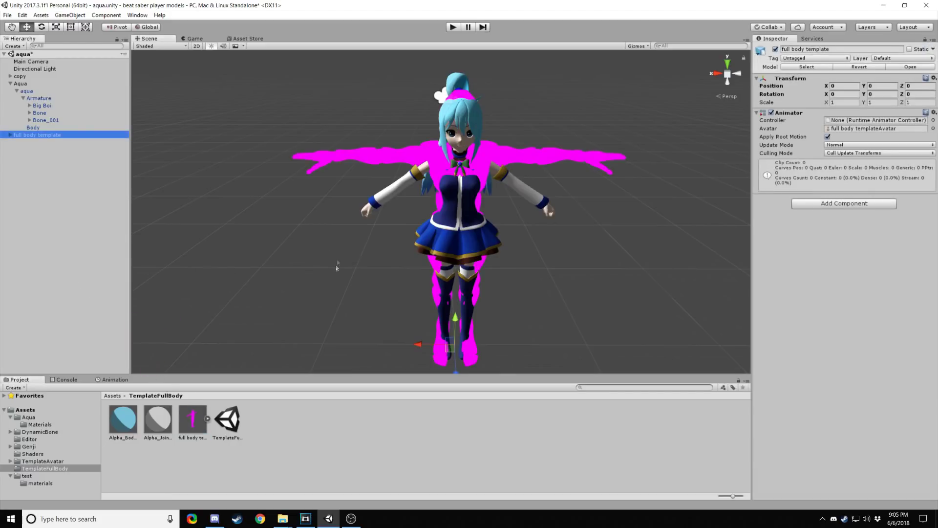
right_click_drag(337, 266, 394, 216)
key("f")
right_click_drag(383, 133, 313, 203)
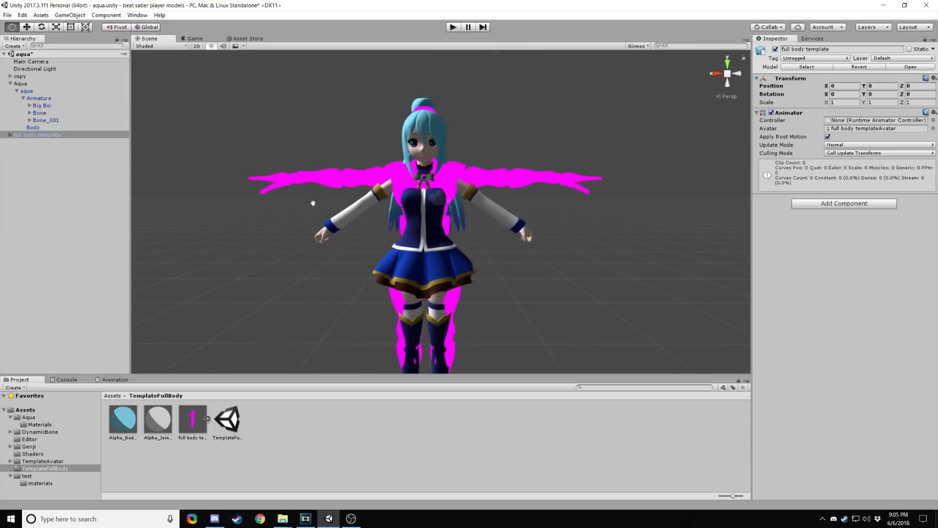
middle_click_drag(431, 175, 450, 195)
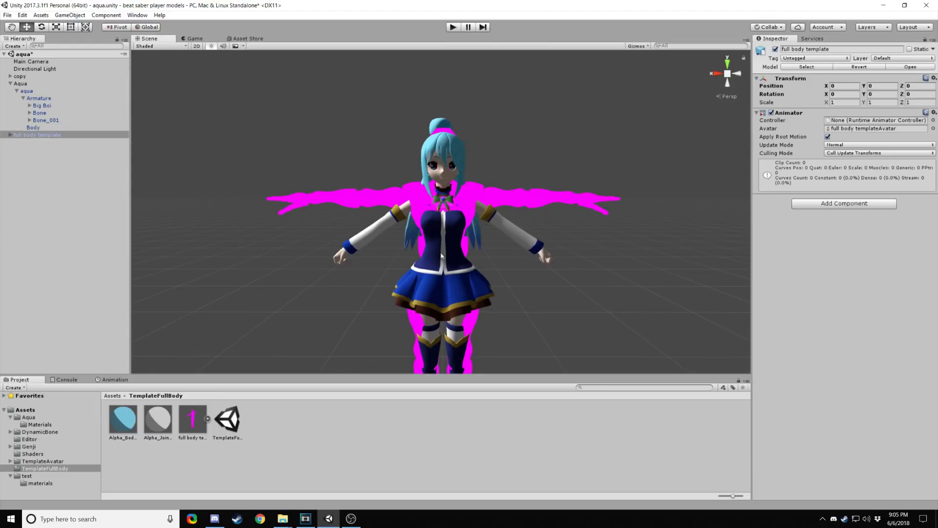
Step: Try a Y scale of 1 on the Aqua root object to compare its height with the template, and cancel the change
left_click(21, 85)
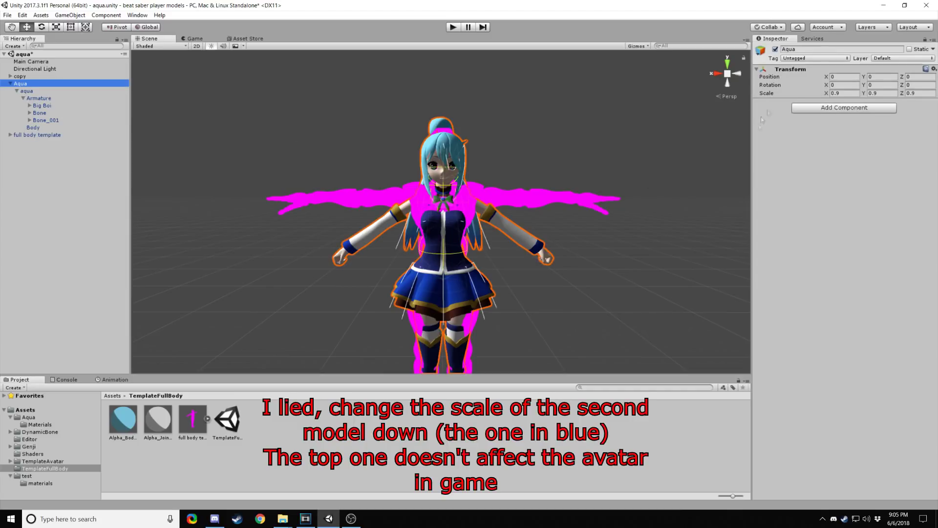
left_click(881, 93)
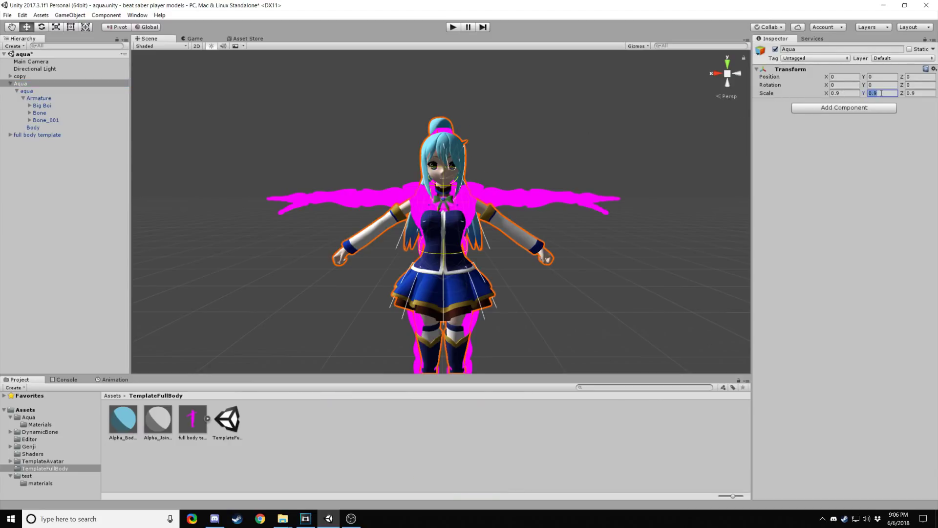
type("1")
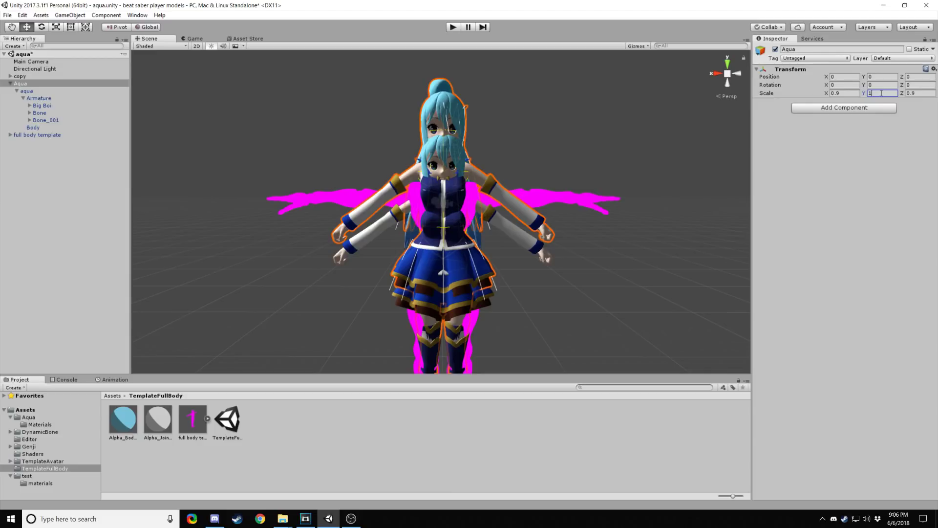
key("Escape")
scroll(440, 211, "up", 2)
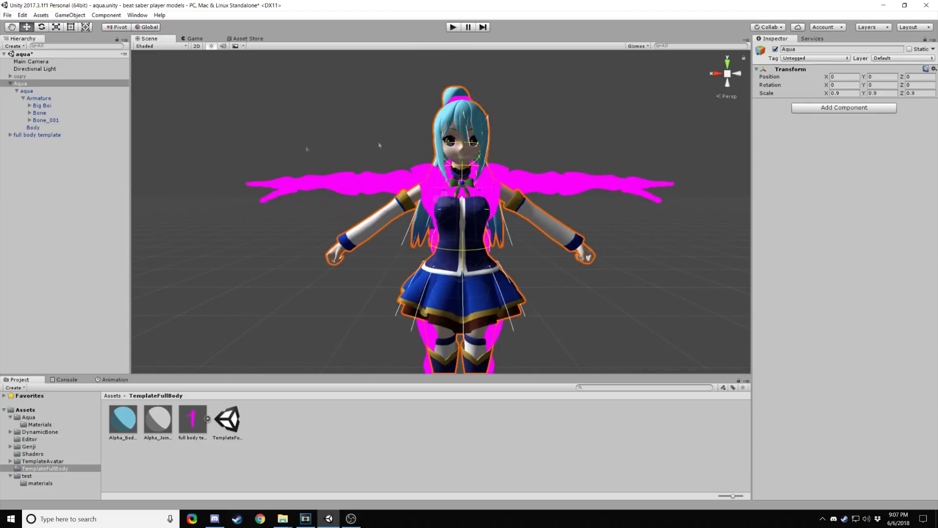
Step: Delete the full body template from the scene and focus on the Aqua root object
left_click(30, 134)
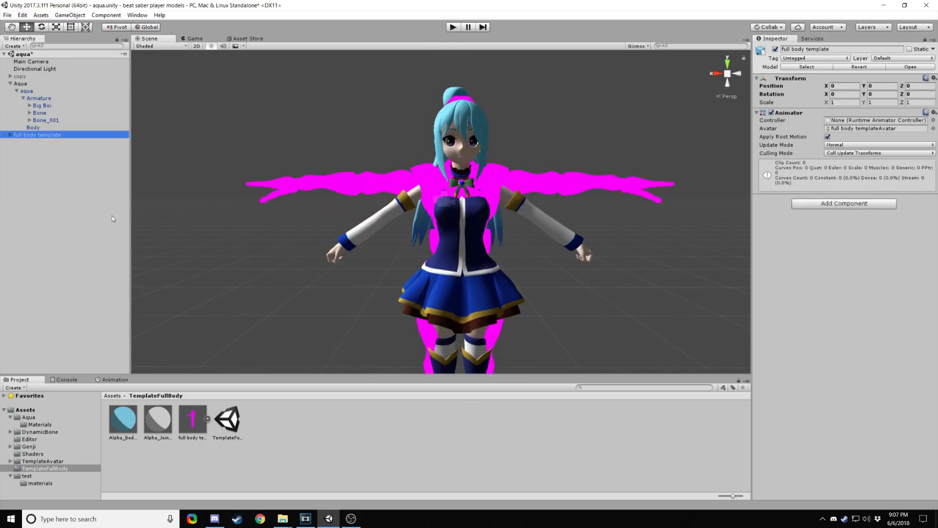
key("Delete")
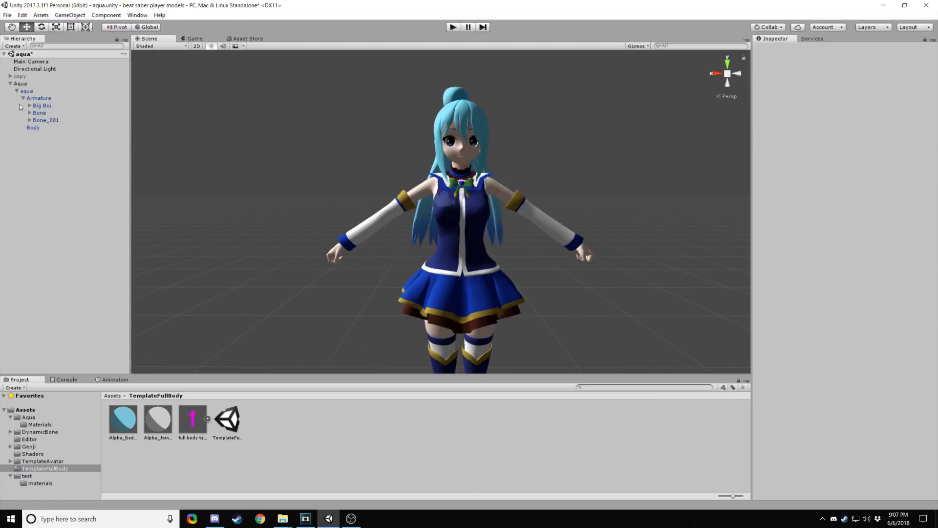
left_click(27, 84)
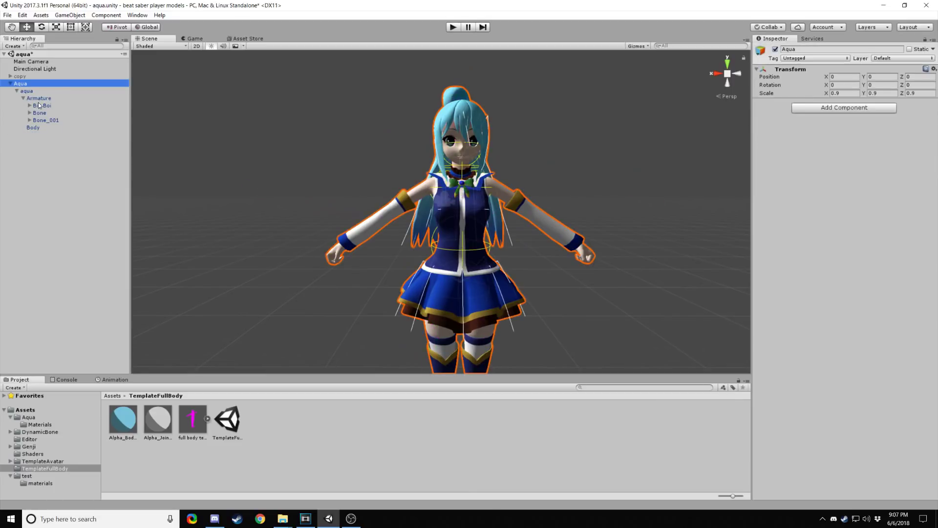
key("f")
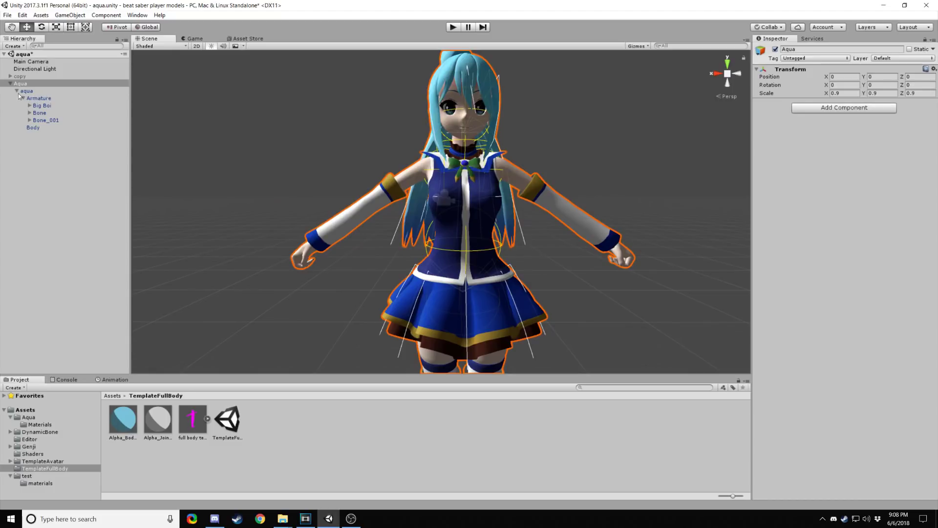
Step: Create an empty game object under the Head bone of the aqua armature and rename it Head
left_click(23, 99)
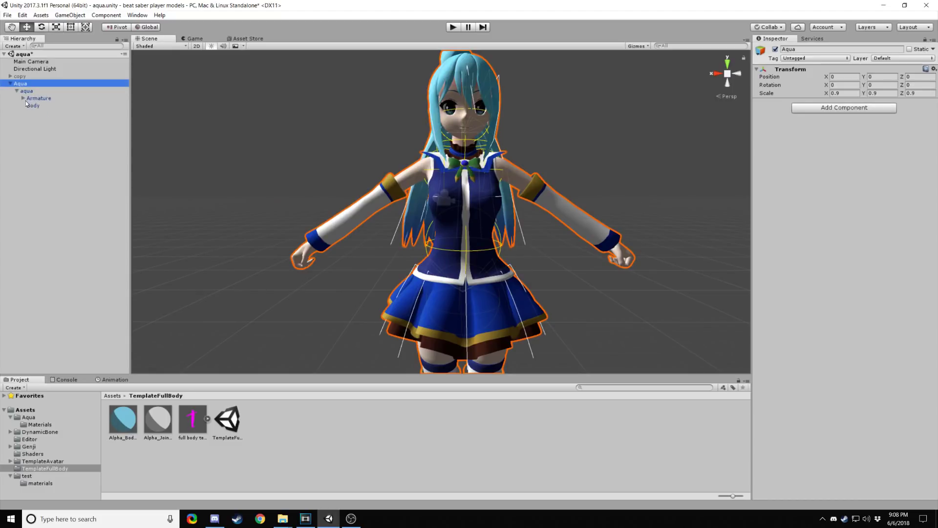
left_click(23, 99)
left_click(49, 201)
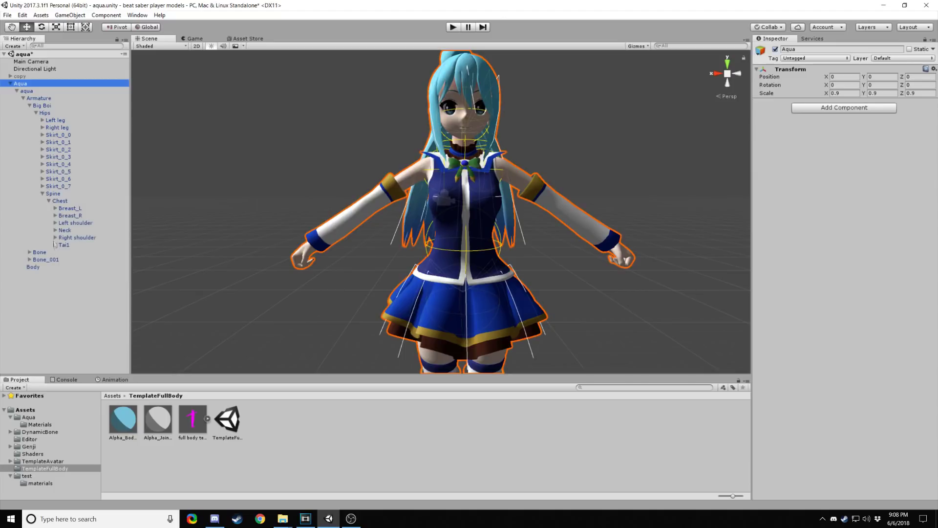
left_click(55, 230)
left_click(69, 238)
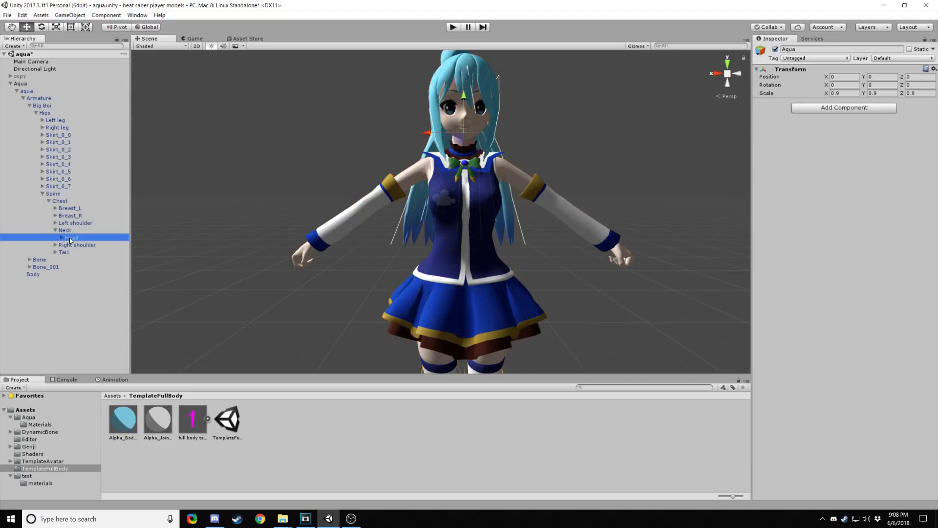
right_click(72, 240)
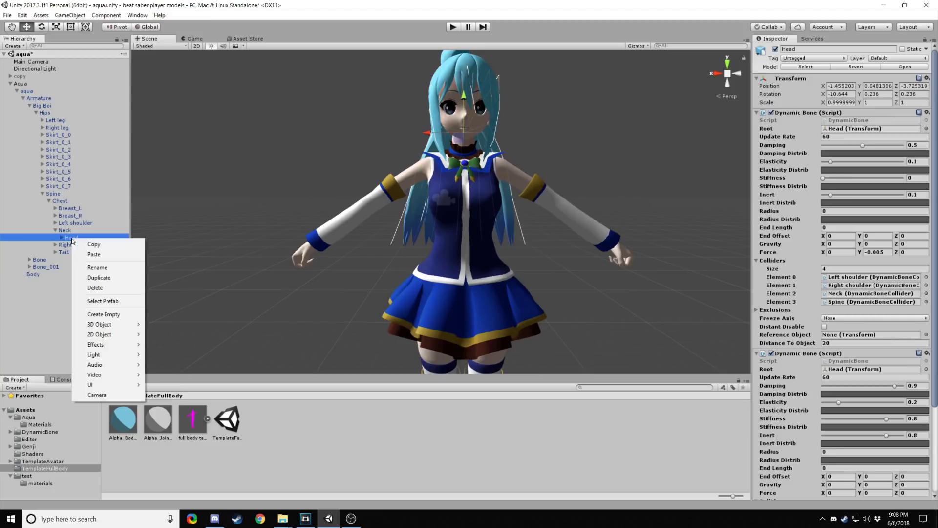
left_click(110, 310)
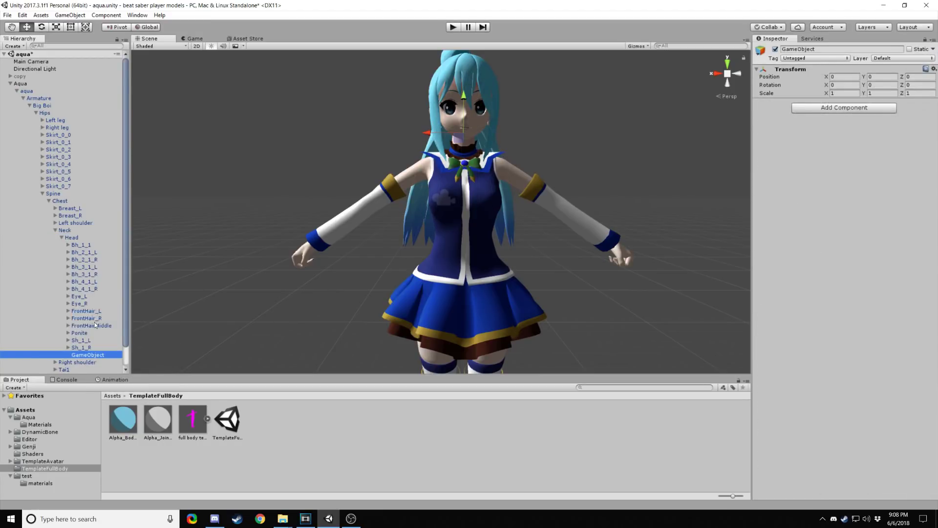
scroll(95, 321, "down", 2)
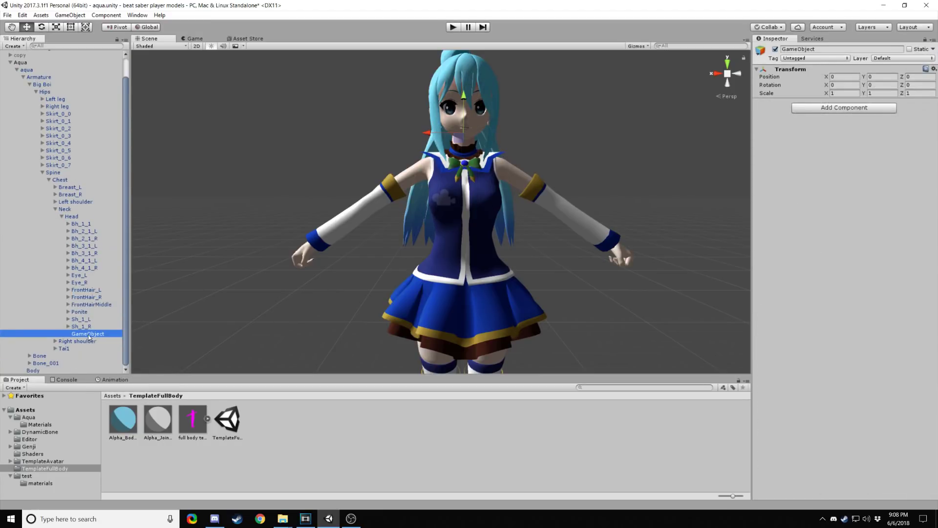
left_click(88, 334)
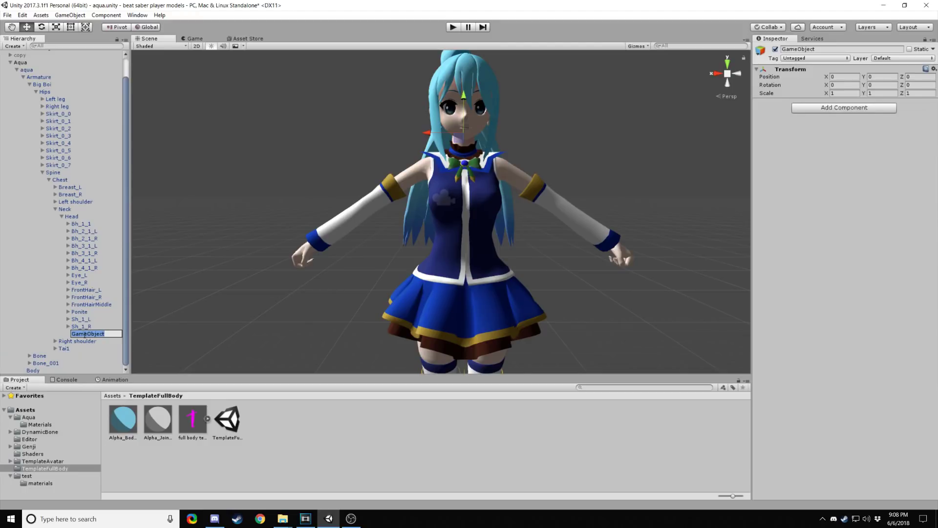
type("Head")
key("Return")
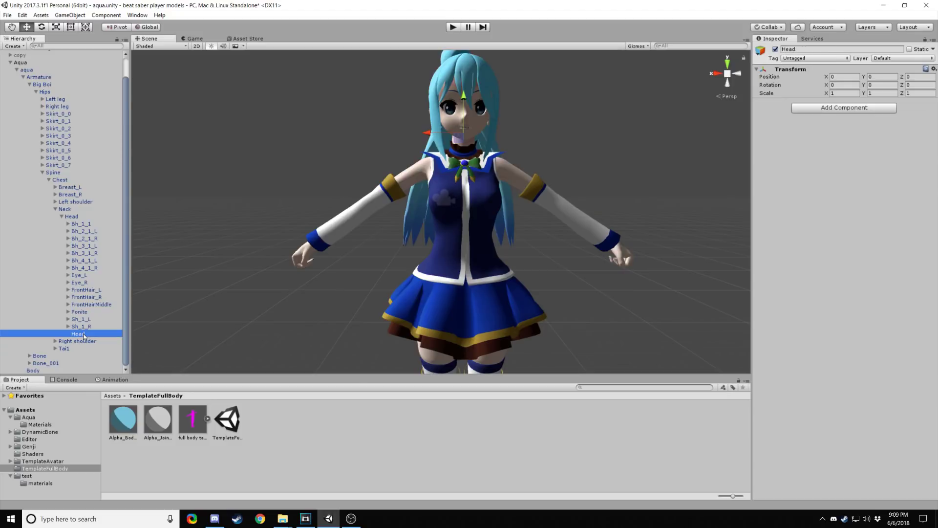
Step: Create an empty child inside the new Head object and rename it HeadTarget
right_click(85, 334)
left_click(126, 410)
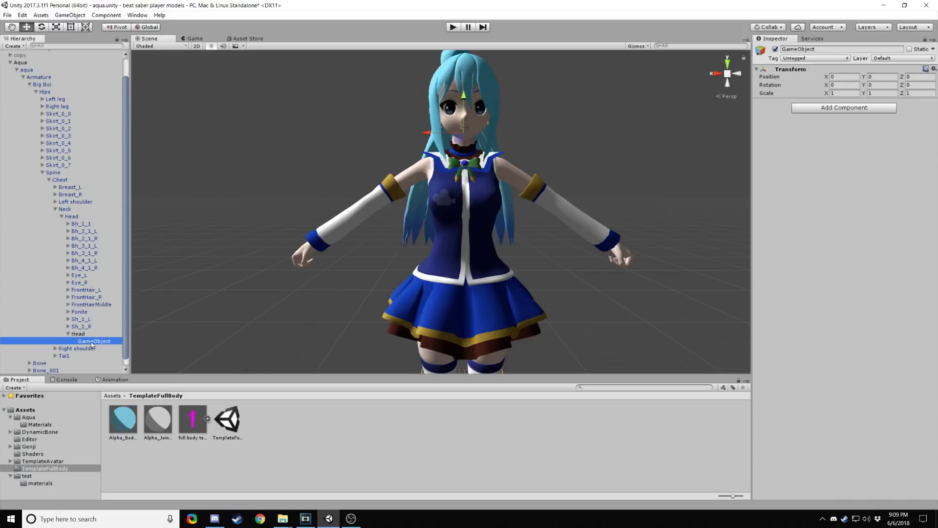
left_click(92, 343)
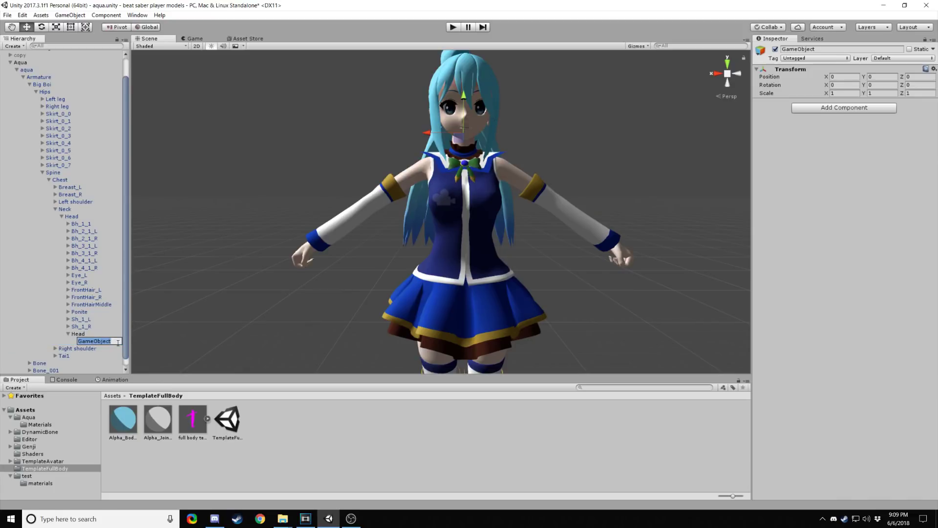
type("HeadTarget")
key("Return")
Step: Move the new Head object with its HeadTarget directly under the Aqua root, above the aqua model, and collapse both
left_click_drag(76, 337, 27, 69)
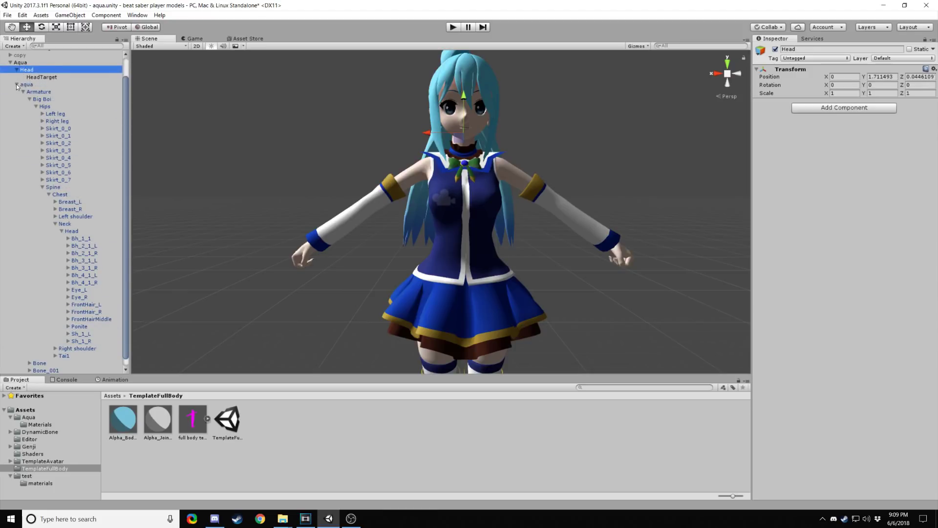
left_click(17, 84)
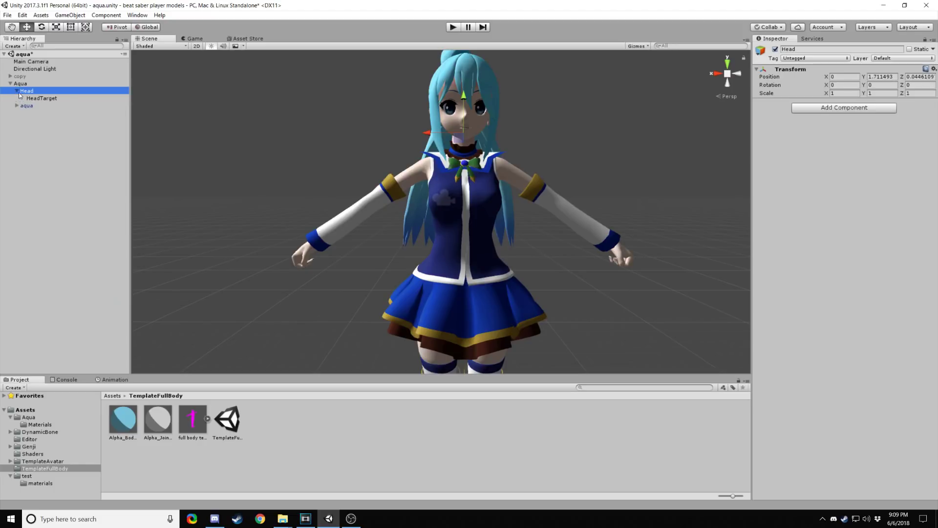
left_click(18, 90)
Step: Create an empty game object under the armature's Big Boi bone and rename it Body
left_click(16, 99)
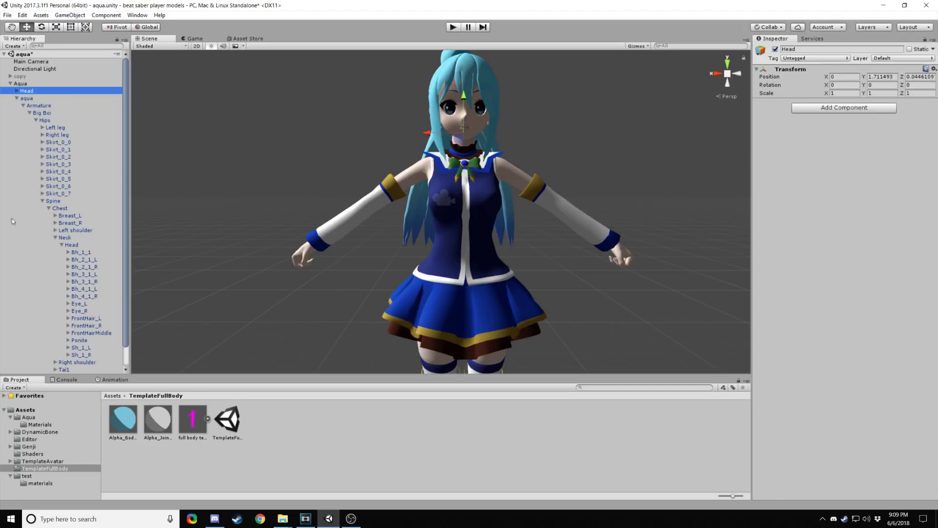
left_click(61, 244)
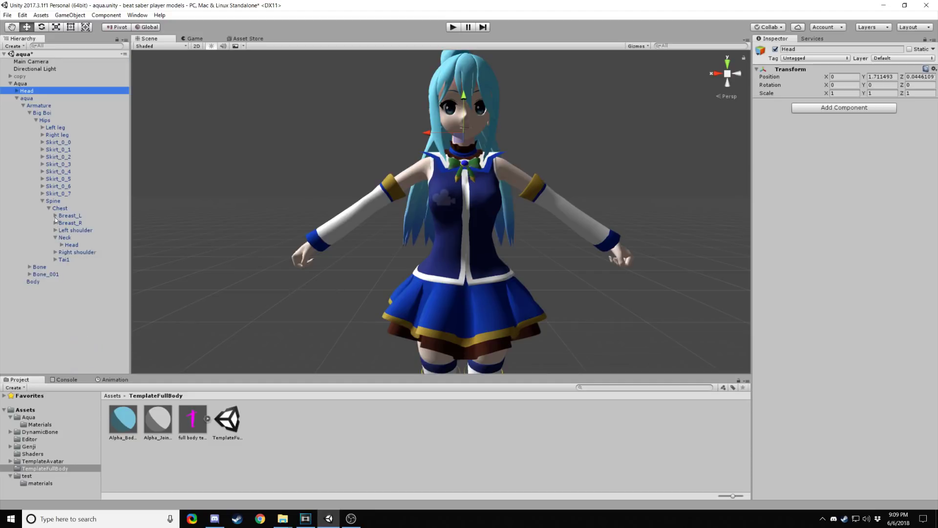
left_click(42, 114)
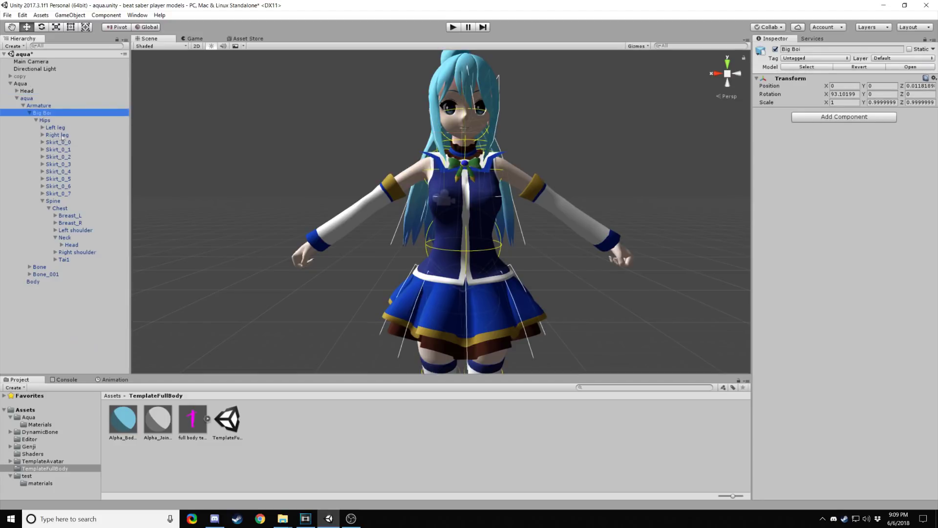
right_click(51, 113)
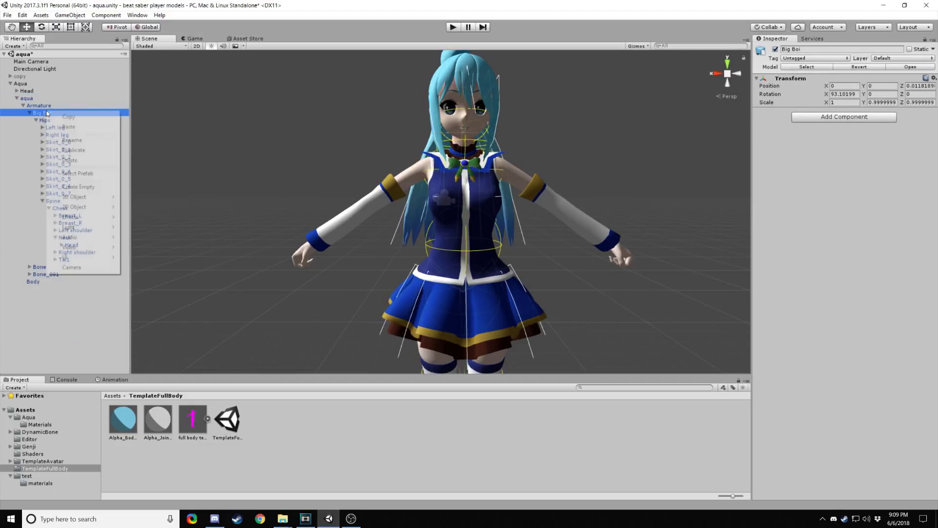
left_click(93, 186)
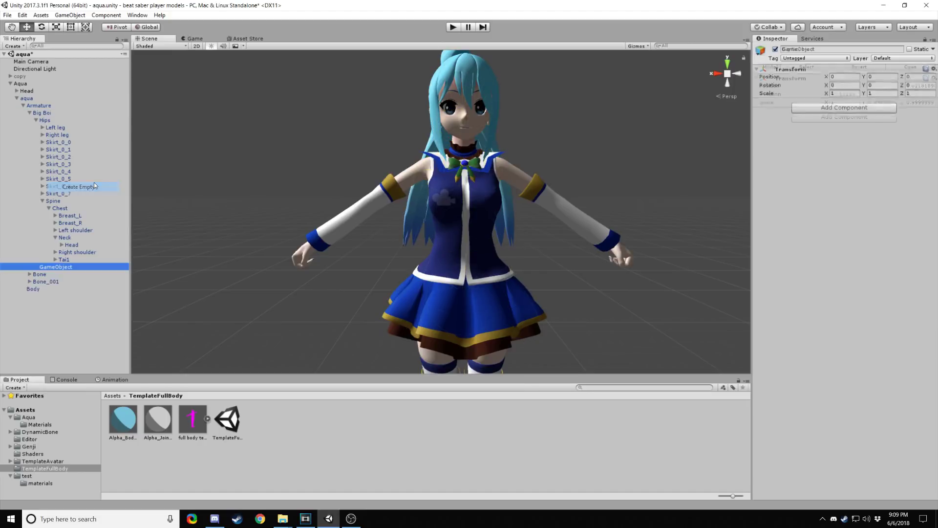
left_click(57, 267)
type("Body")
key("Return")
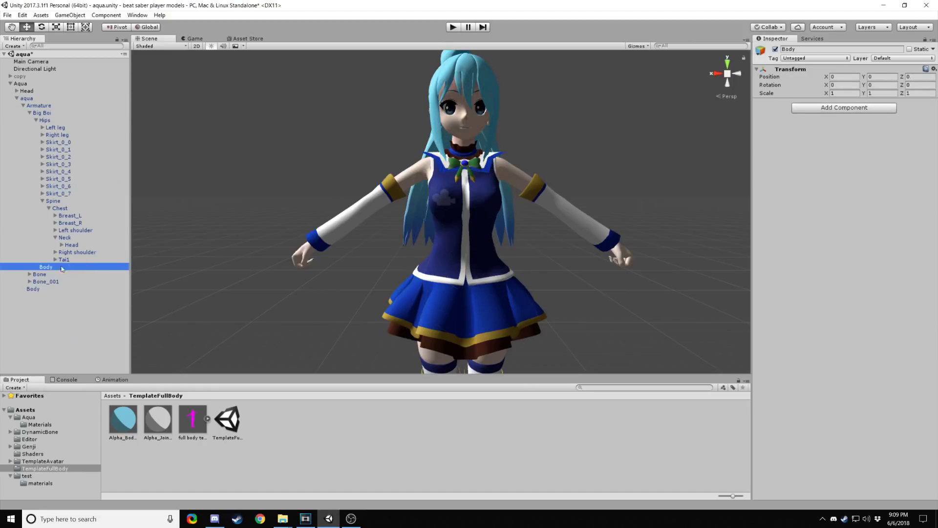
Step: Move the new Body object directly under the Aqua root, between Head and the aqua model, and check Head's children
left_click_drag(54, 267, 28, 97)
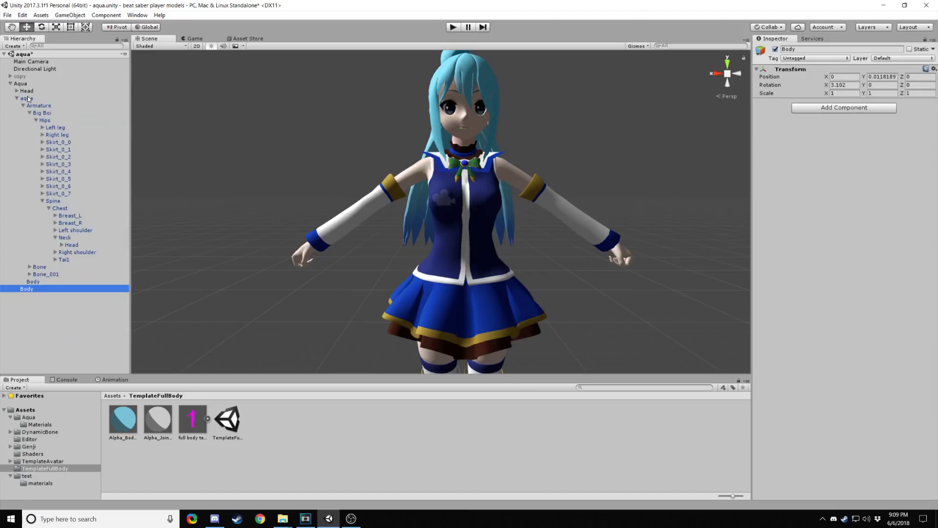
left_click(23, 296)
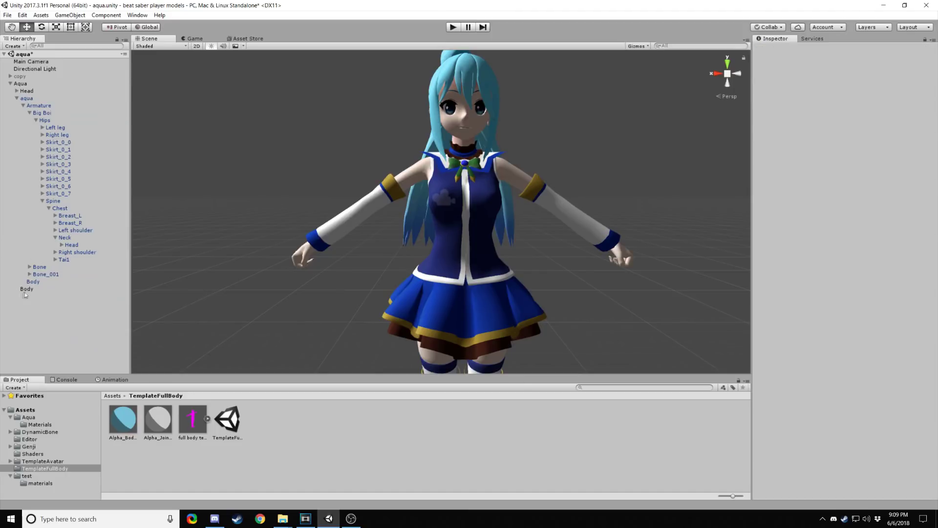
left_click_drag(27, 289, 25, 96)
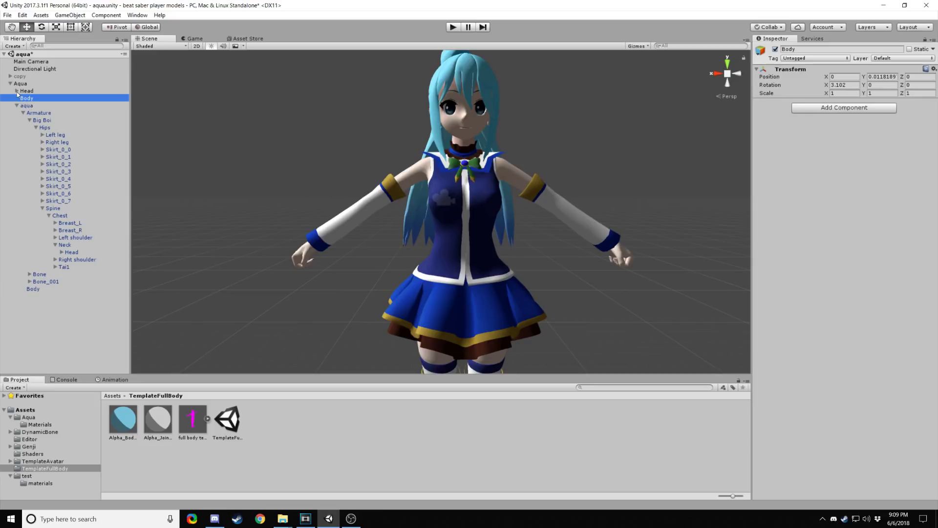
left_click(17, 90)
left_click(23, 91)
left_click(16, 91)
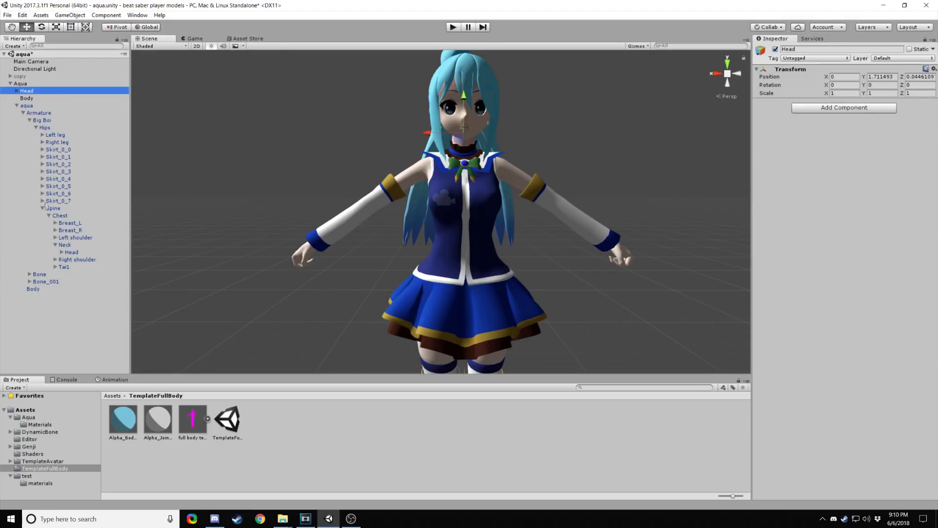
Step: Create an empty object under the armature's Left wrist bone and another empty object nested inside it
left_click(56, 237)
left_click(62, 245)
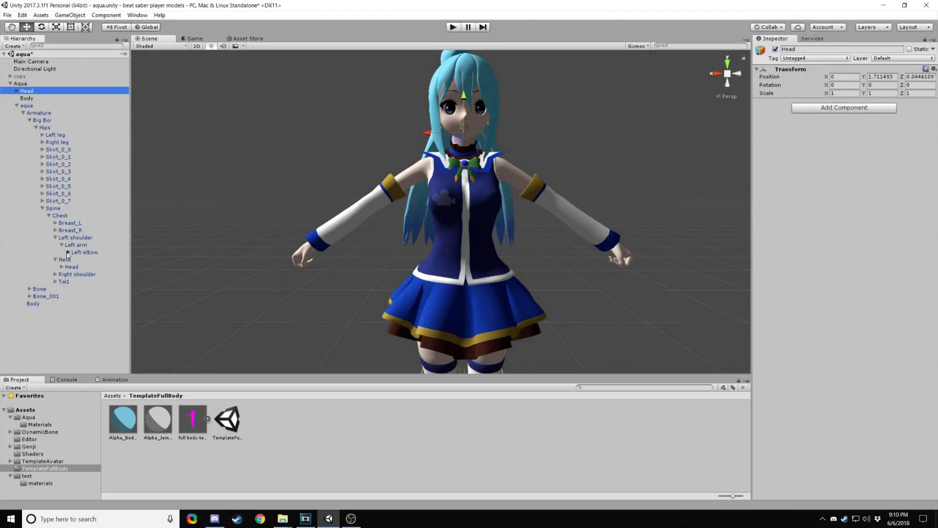
left_click(68, 252)
left_click(74, 260)
left_click(85, 260)
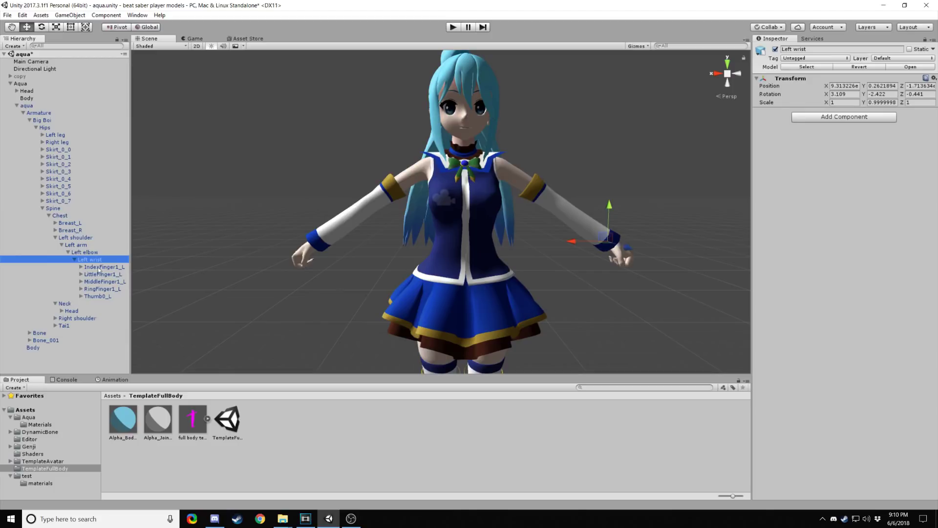
right_click(92, 262)
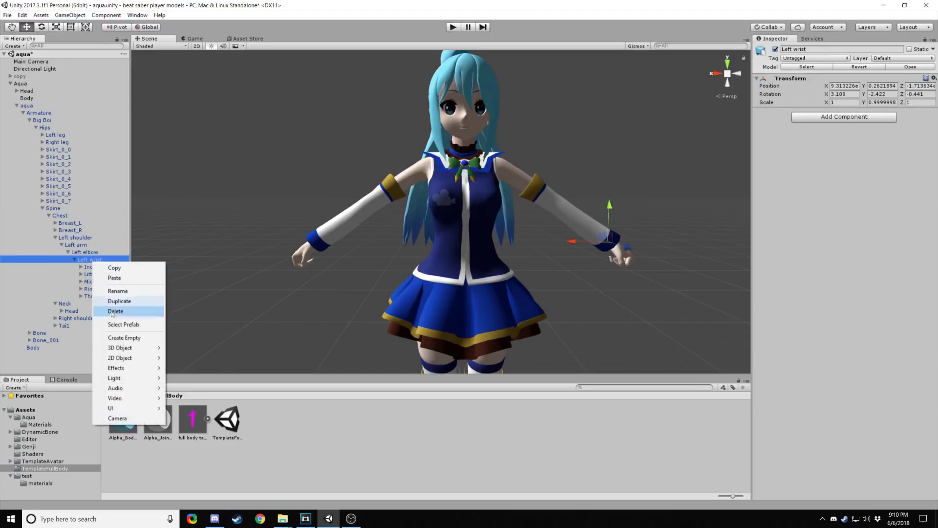
left_click(135, 337)
right_click(101, 303)
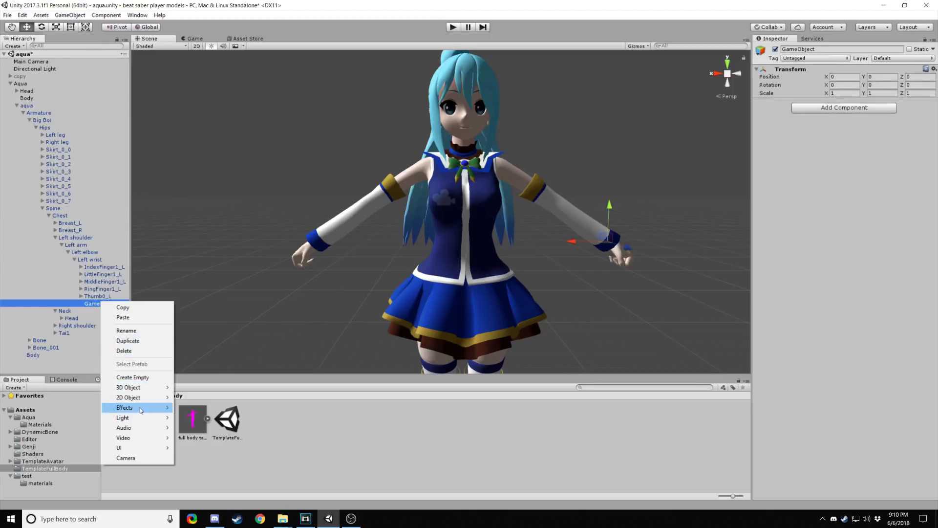
left_click(140, 377)
Step: Rename the new object under the left wrist LeftHand and its child LeftHandTarget
left_click(105, 305)
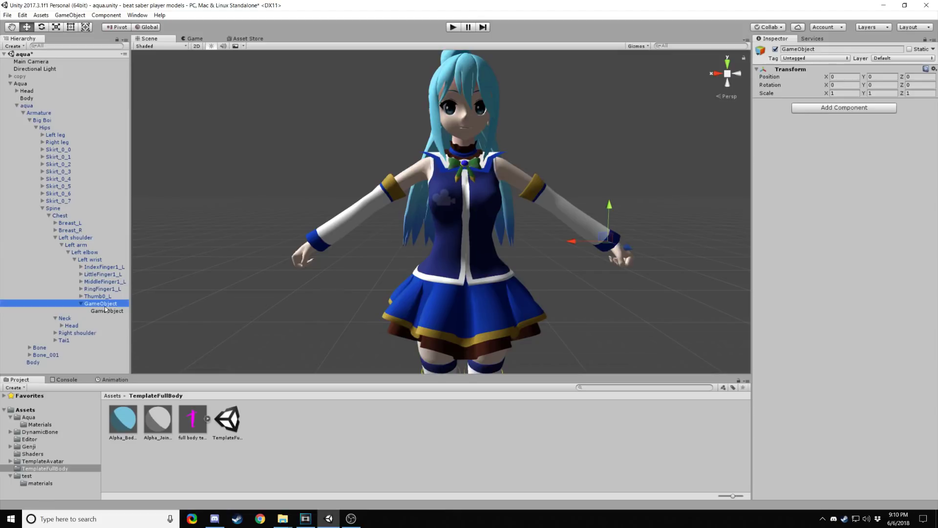
key("F2")
type("LeftH")
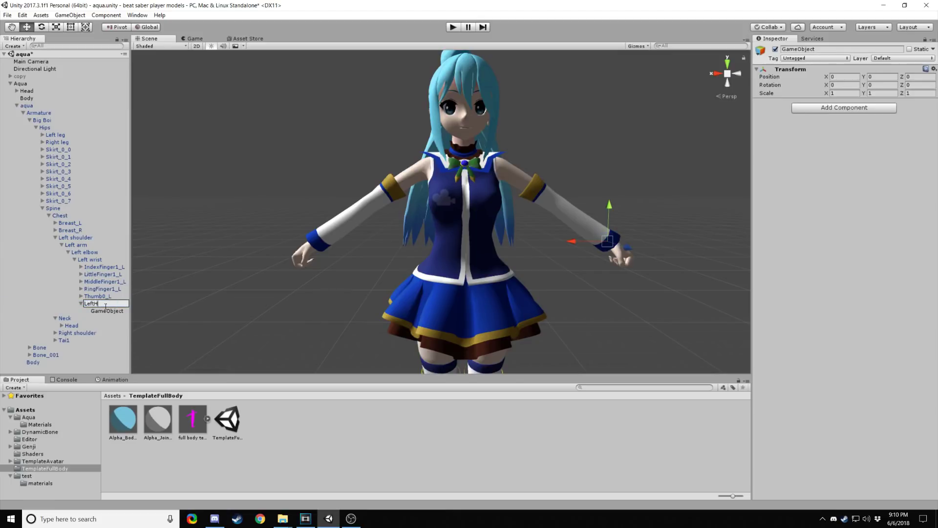
type("and")
left_click(112, 309)
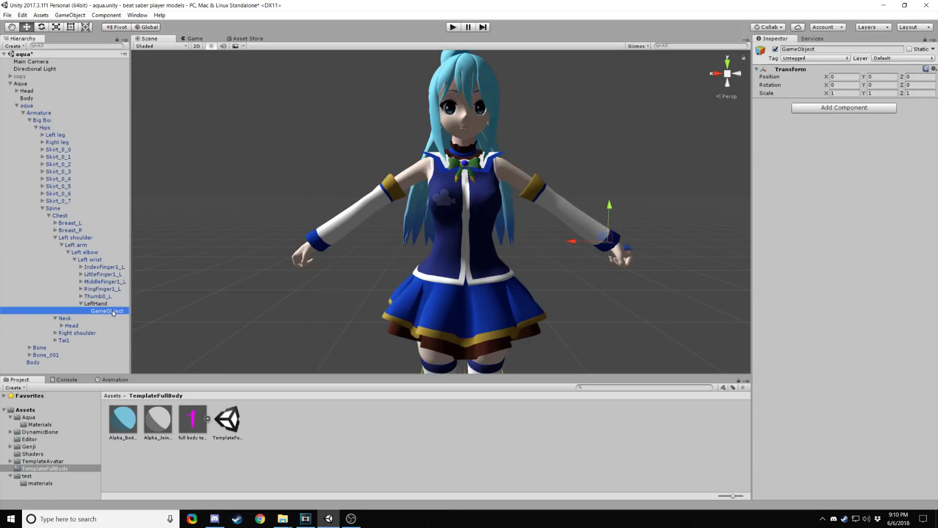
double_click(112, 309)
key("F2")
type("LeftHandTarget")
Step: Move LeftHand with its target directly under the Aqua root, above the aqua model, and collapse it and the Left shoulder branch
left_click_drag(96, 303, 34, 106)
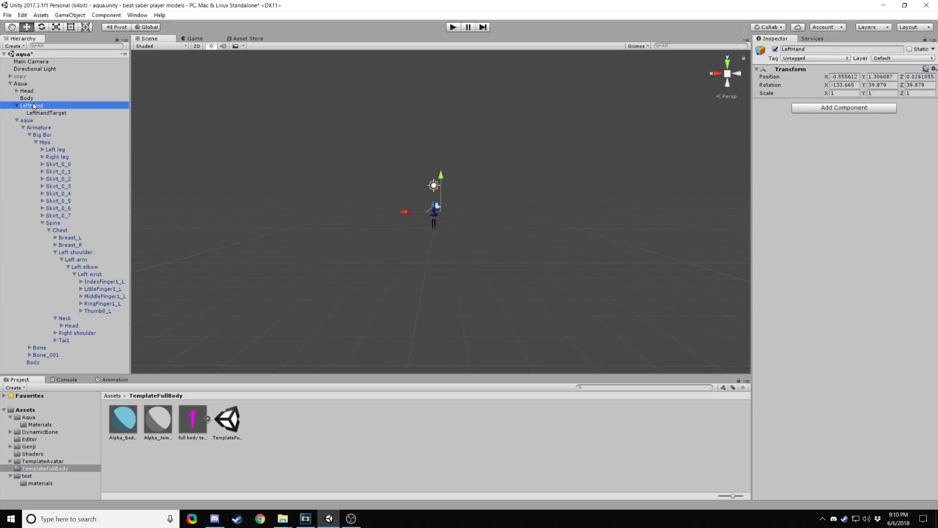
left_click(16, 105)
left_click(55, 244)
Step: Create an empty object with an empty child under the armature's Right wrist bone and rename the parent RightHand
left_click(55, 266)
left_click(61, 274)
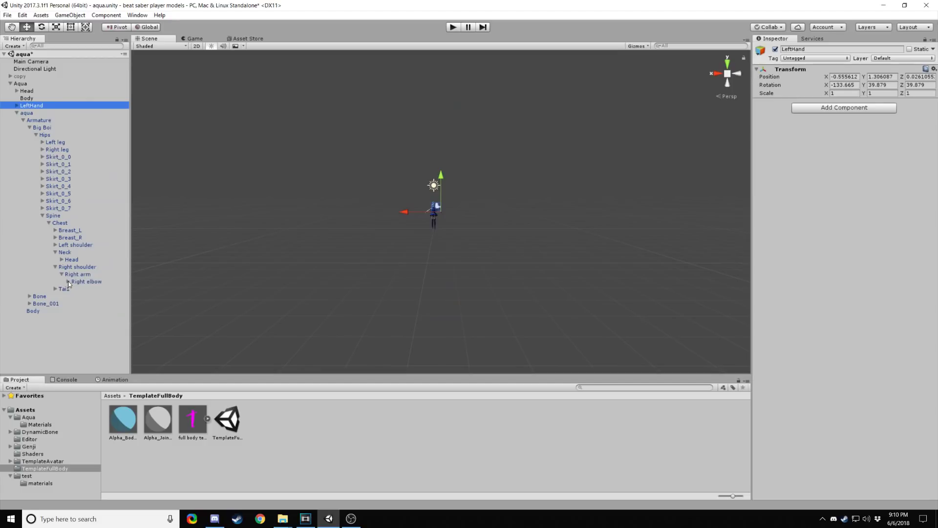
left_click(68, 281)
left_click(74, 289)
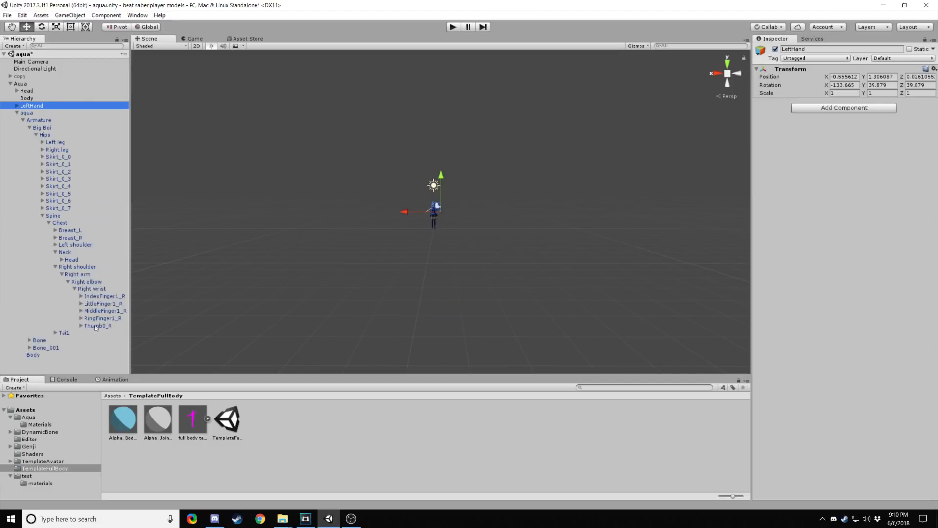
left_click(97, 333)
left_click(101, 333)
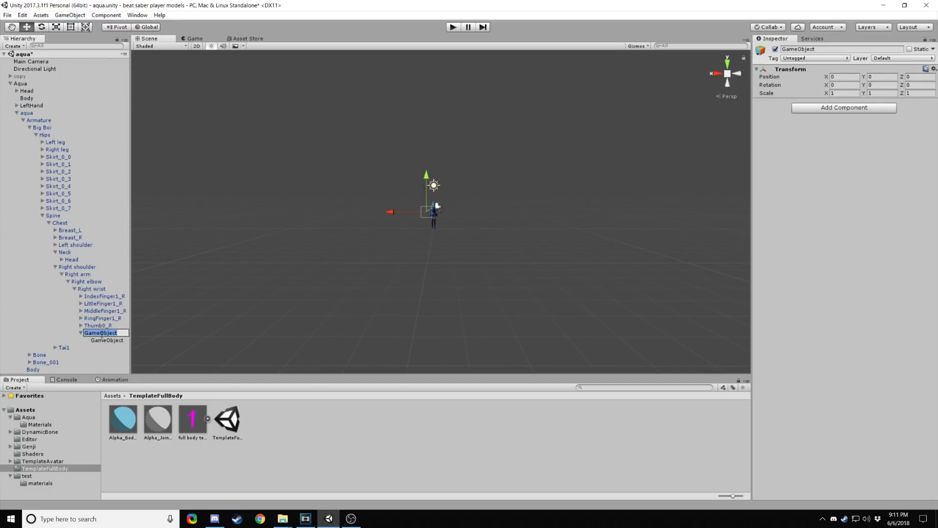
type("RightHand")
key("Return")
Step: Rename RightHand's child RightHandTarget and move RightHand directly under the Aqua root, between LeftHand and the aqua model
left_click(107, 339)
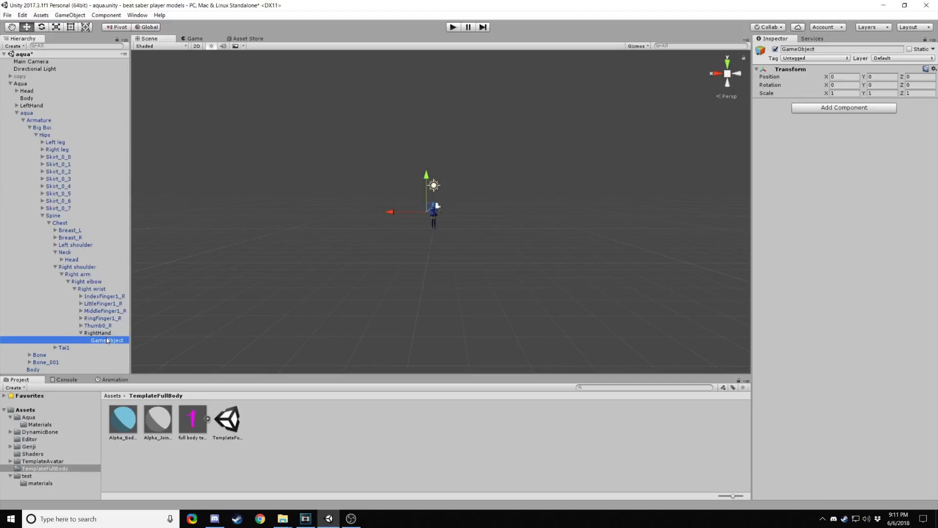
left_click(107, 339)
type("RightHandTarget")
key("Return")
left_click_drag(97, 332, 29, 115)
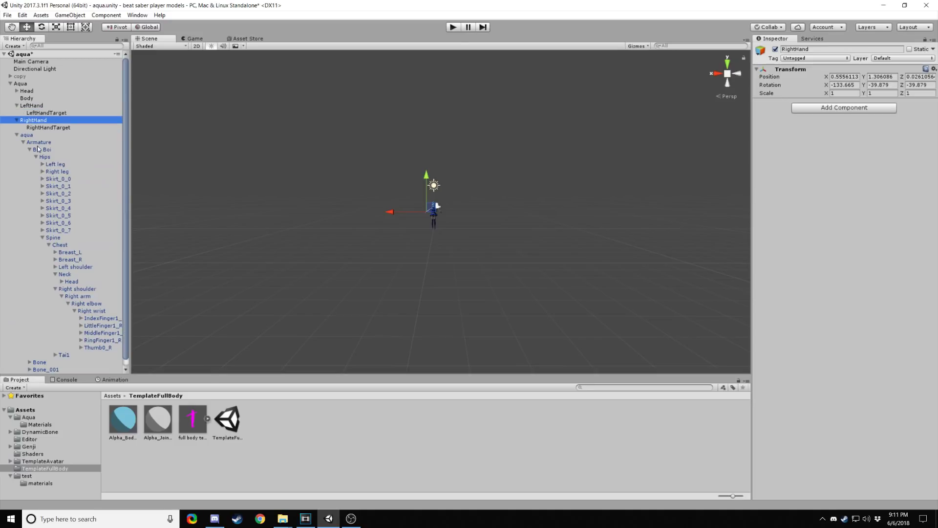
Step: Add the saberMesh asset to the scene under LeftHandTarget and place a second saberMesh under RightHandTarget
scroll(444, 242, "up", 5)
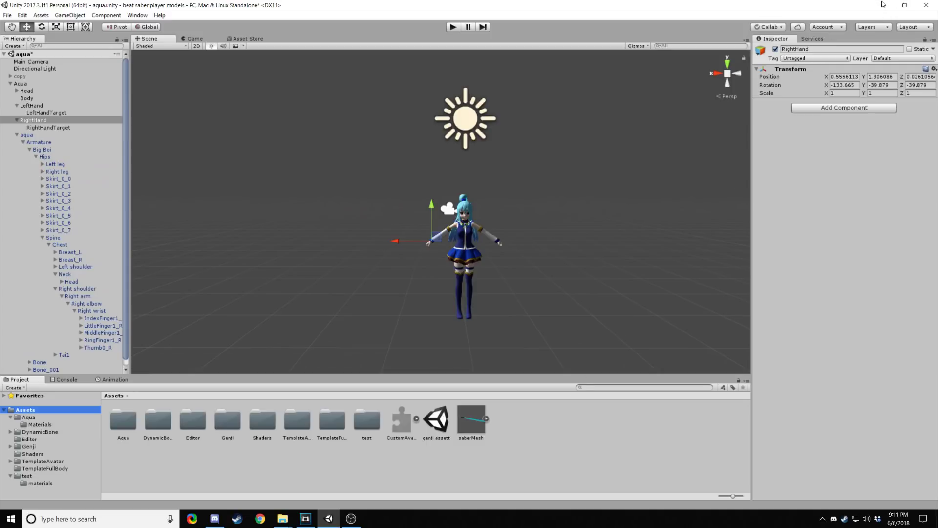
left_click(479, 425)
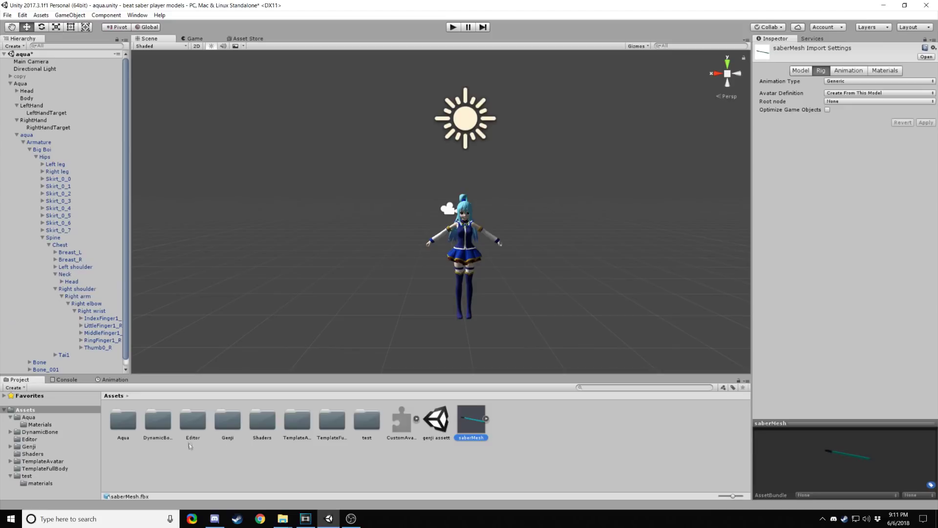
left_click(25, 415)
left_click(25, 409)
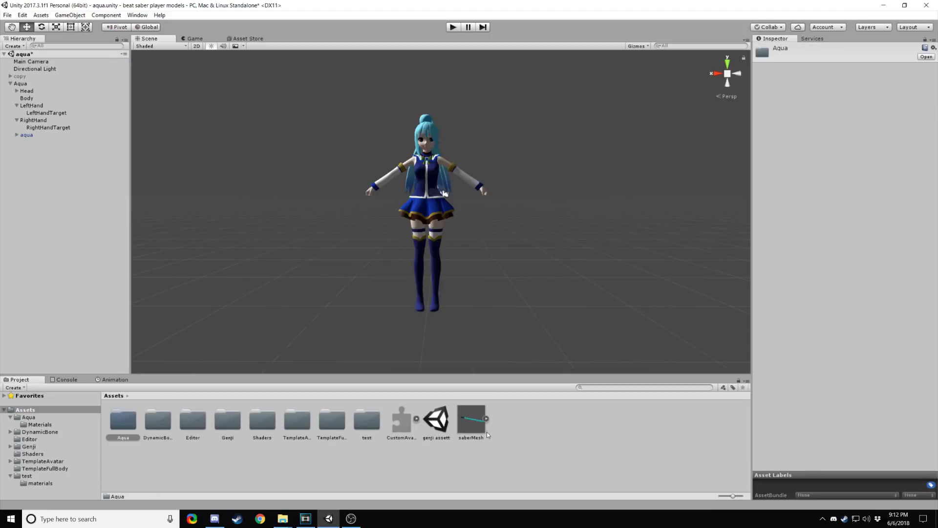
left_click_drag(487, 432, 33, 284)
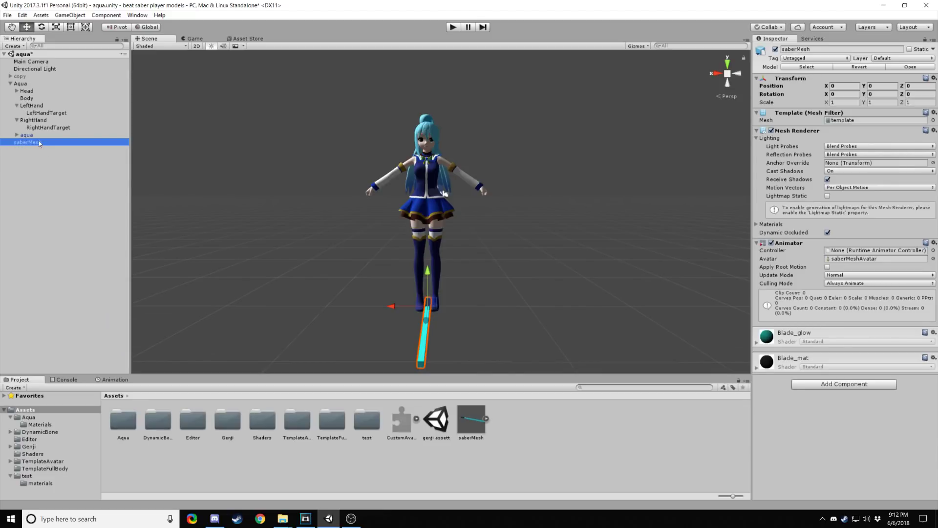
left_click_drag(41, 142, 47, 116)
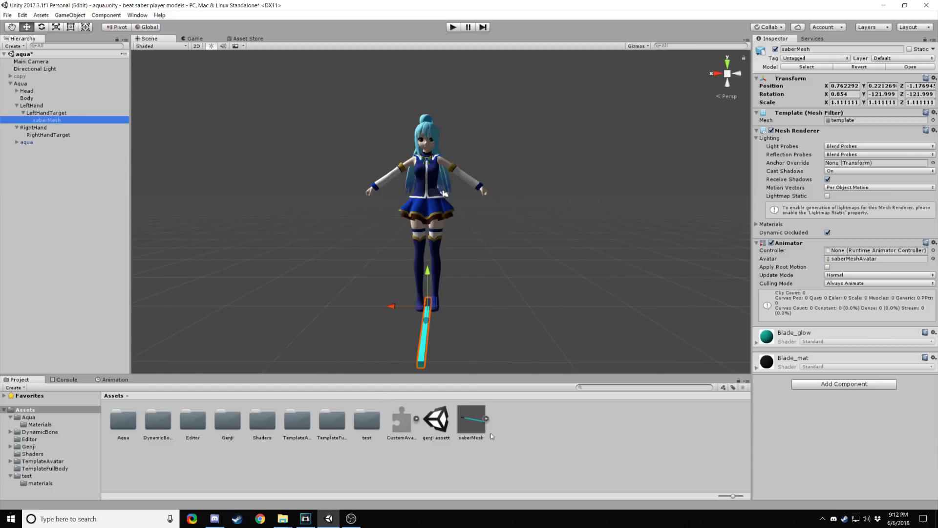
mouse_move(47, 120)
left_mouse_down()
mouse_move(30, 125)
mouse_move(28, 156)
mouse_move(47, 135)
left_mouse_up()
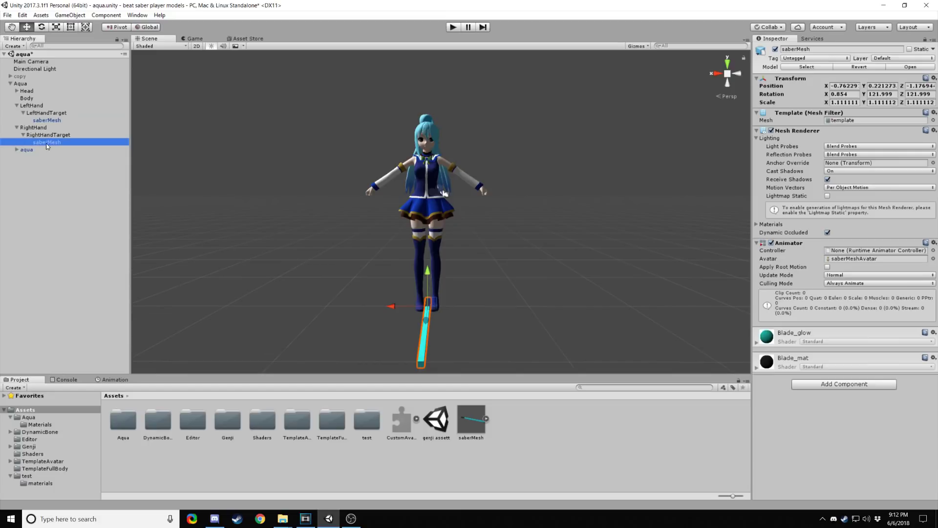
Step: Set all position and rotation values of the saberMesh objects under both hand targets to 0
left_click(845, 86)
type("0")
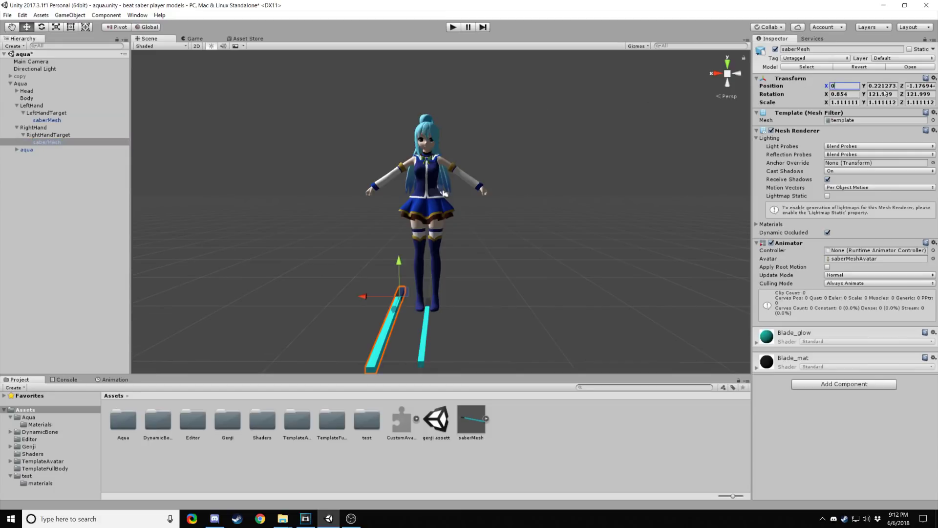
key("Tab")
type("0")
key("Tab")
type("0")
left_click(915, 95)
type("0")
left_click(880, 95)
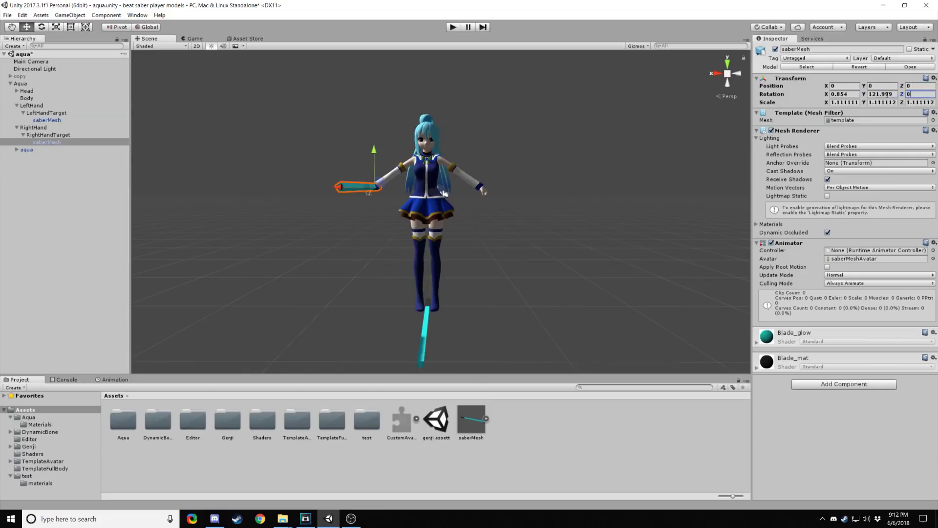
type("0")
left_click(844, 95)
type("0")
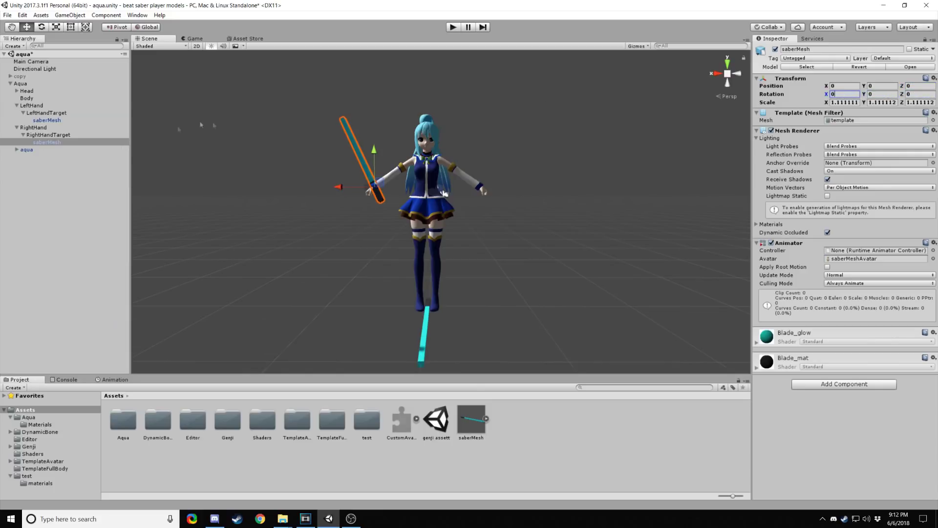
left_click(60, 120)
scroll(444, 193, "up", 3)
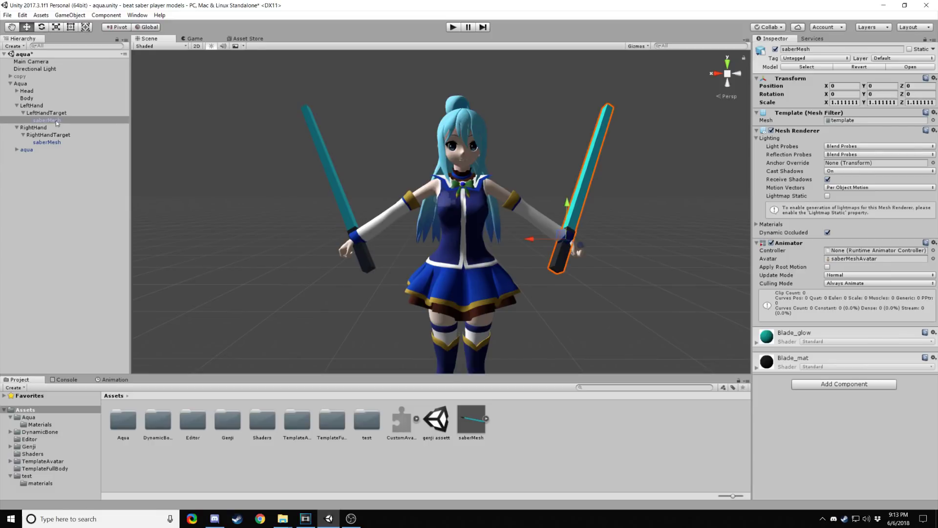
Step: Delete the saberMesh objects from RightHandTarget and LeftHandTarget
left_click(54, 142)
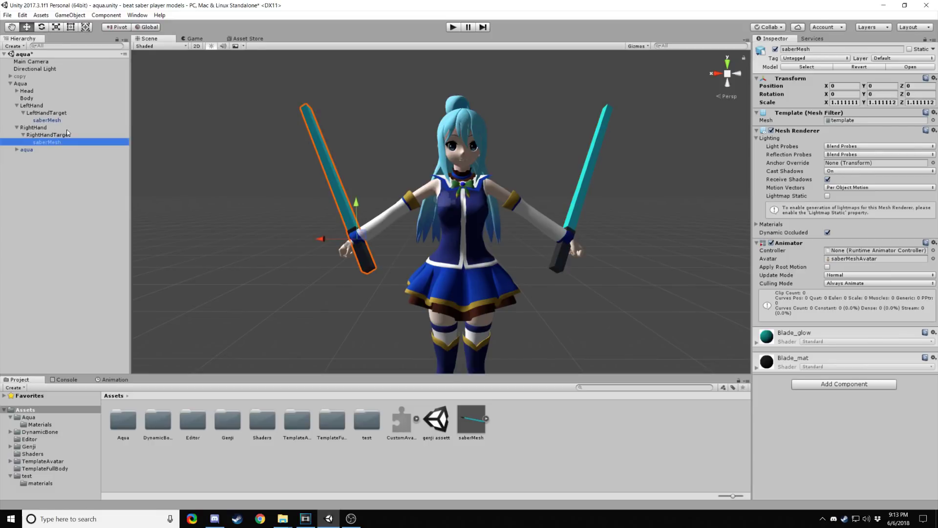
key("Delete")
left_click(60, 115)
left_click(60, 120)
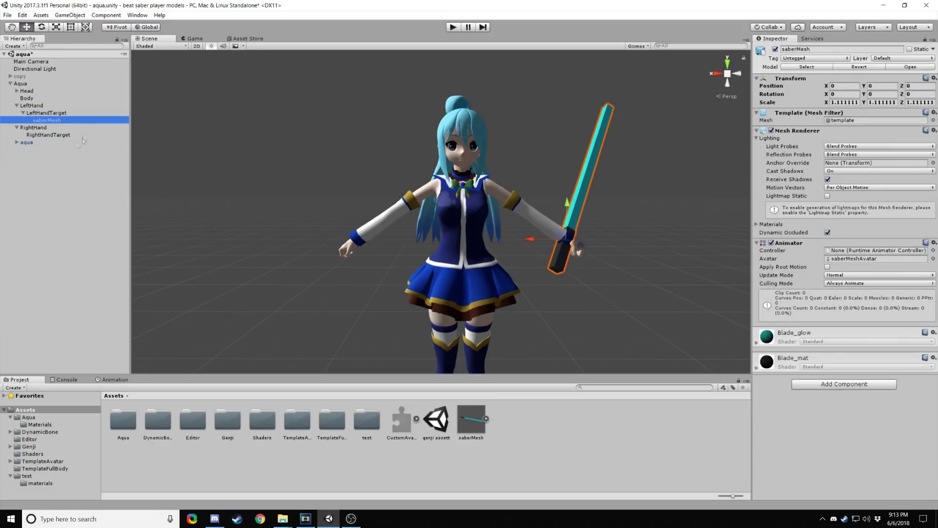
key("Delete")
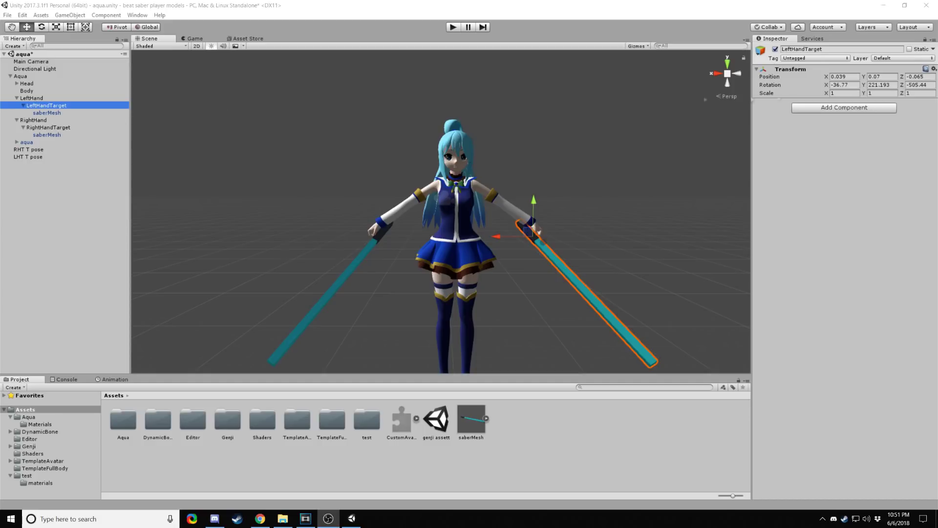
Step: Copy LeftHandTarget's Transform component and look up the option for pasting its values onto RightHandTarget
right_click(790, 70)
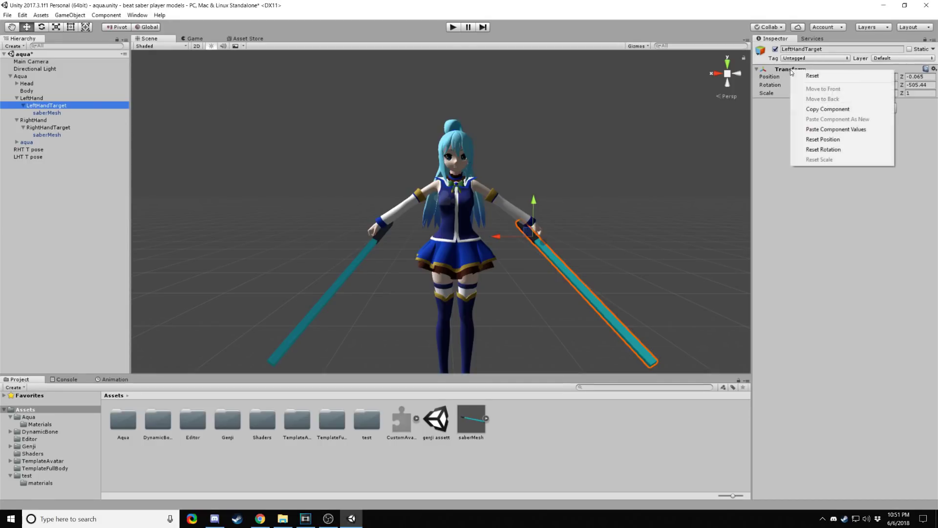
left_click(837, 110)
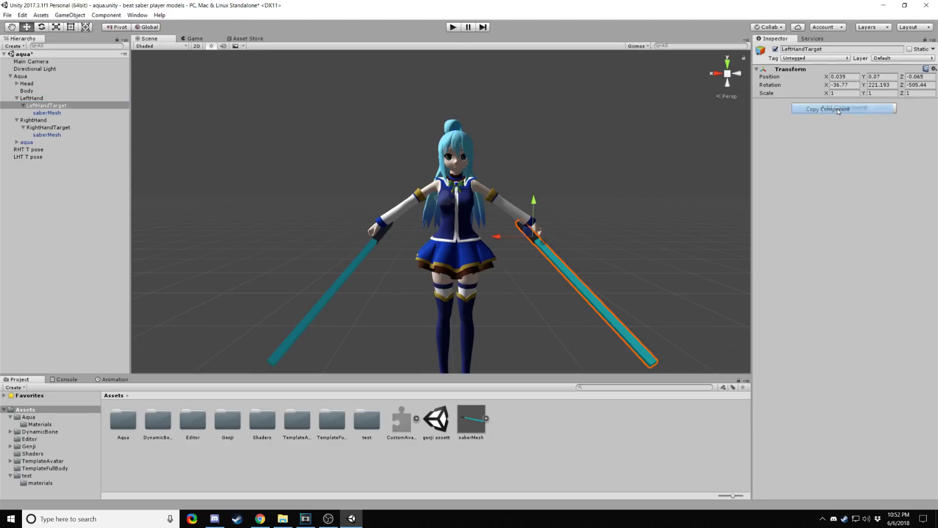
left_click(54, 128)
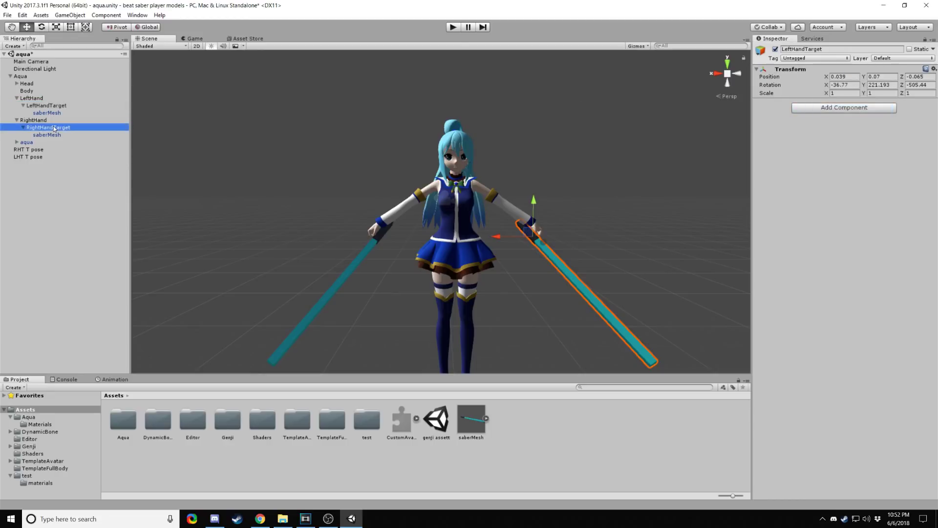
right_click(794, 73)
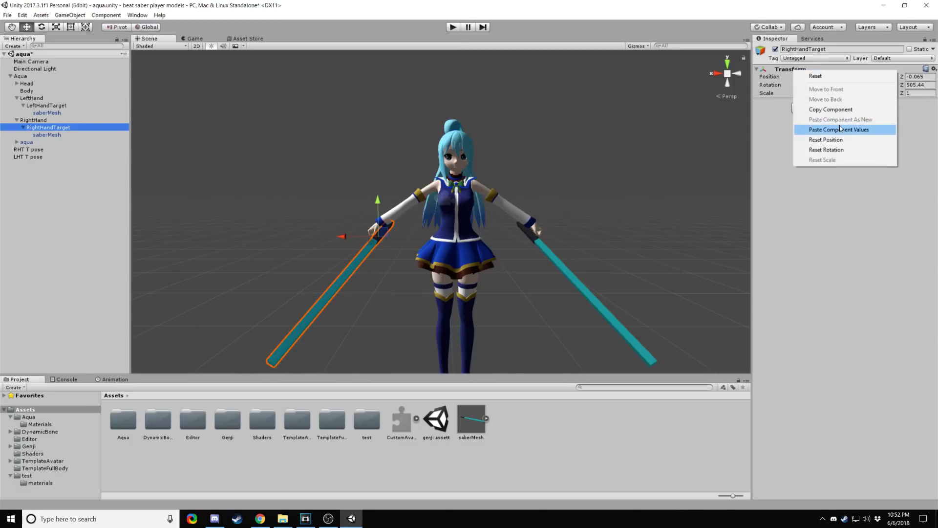
left_click(779, 119)
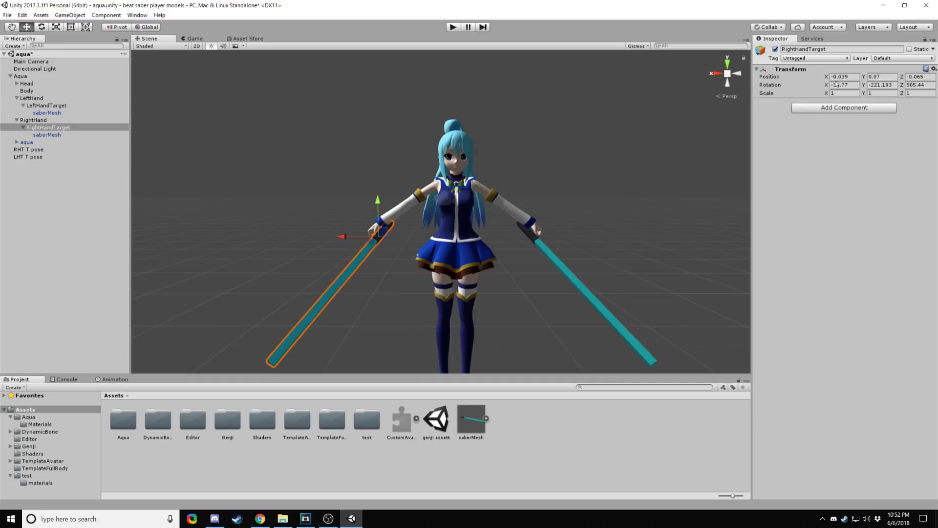
Step: Compare the position and rotation values of LeftHandTarget with RightHandTarget, and of RHT T pose with LHT T pose
left_click(46, 105)
left_click(46, 128)
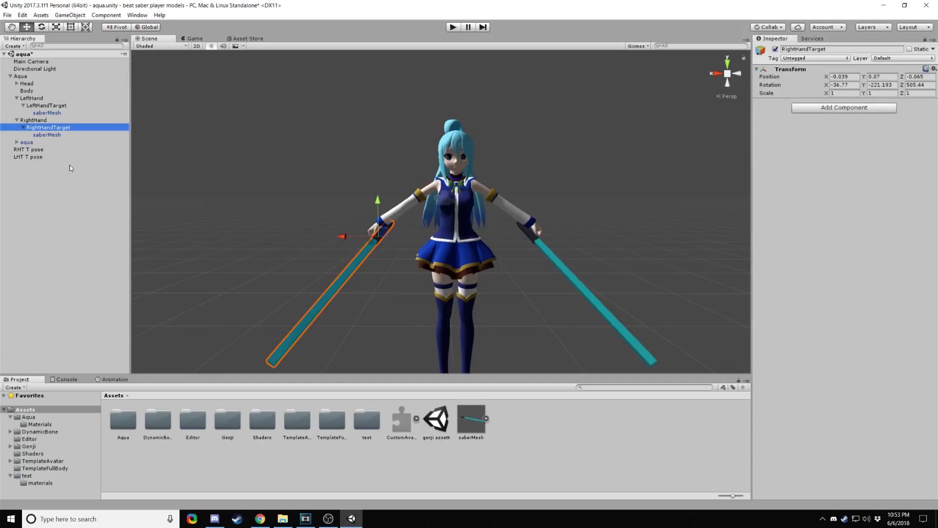
left_click(38, 151)
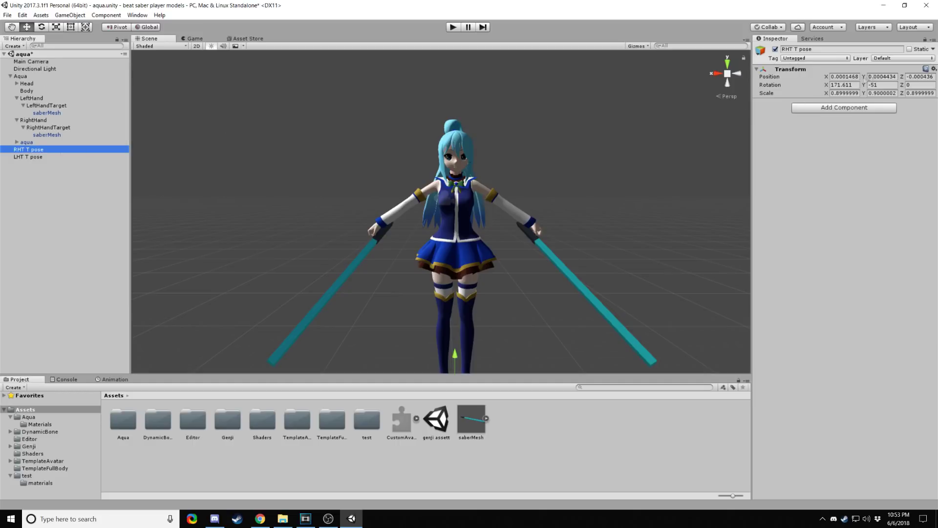
left_click(35, 157)
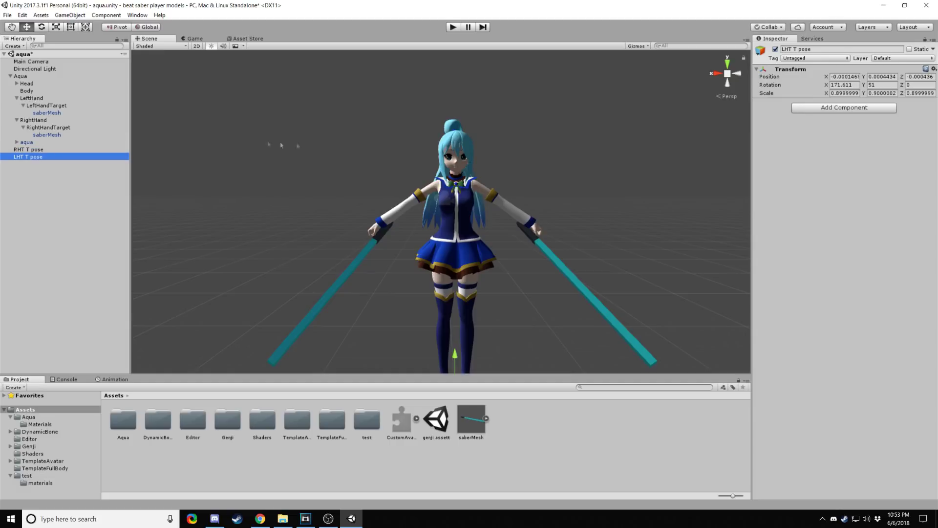
left_click(34, 150)
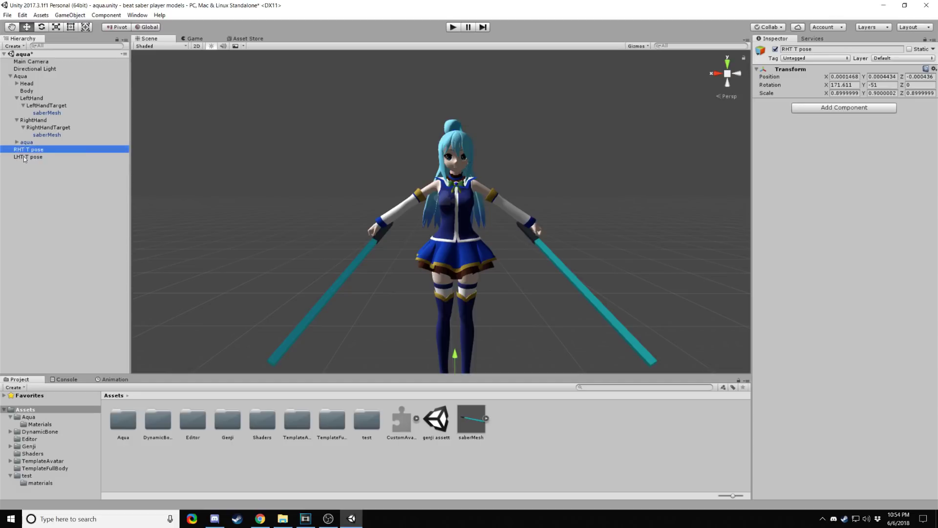
left_click(23, 157)
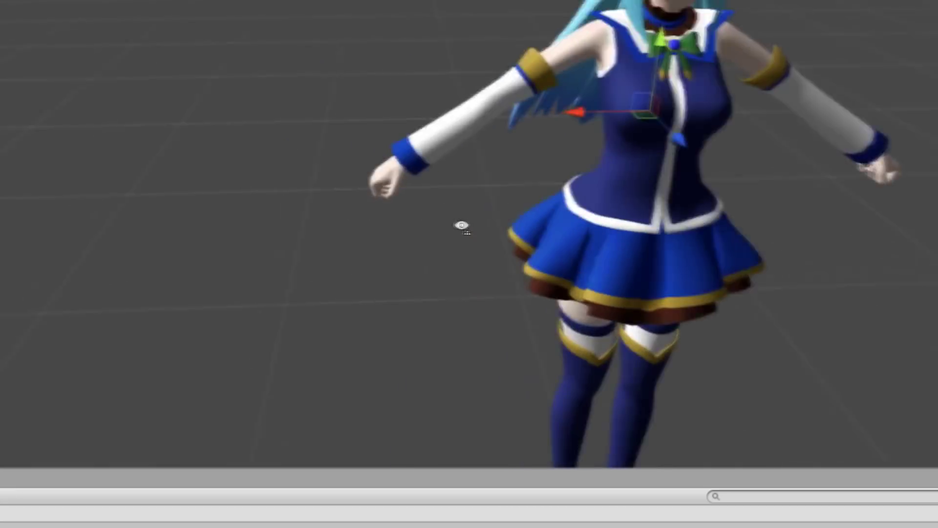
middle_click_drag(476, 276, 378, 274)
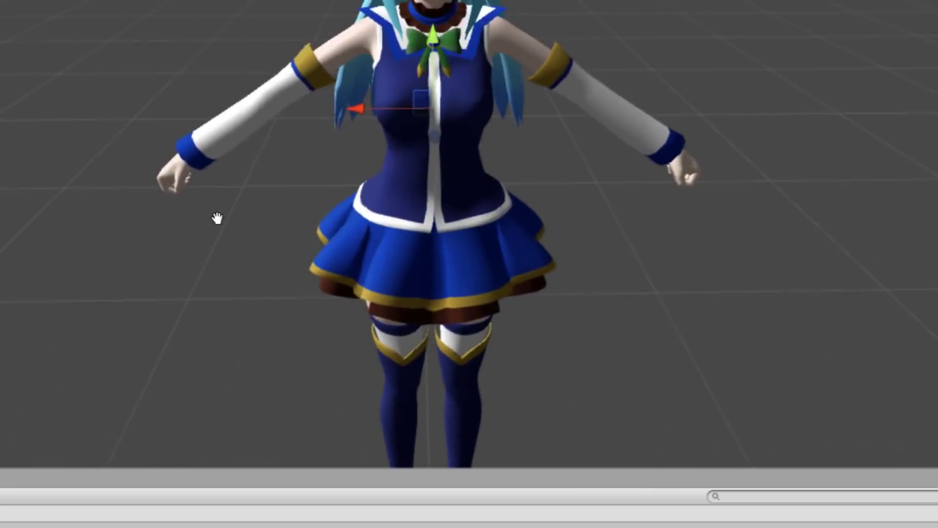
middle_click_drag(217, 218, 232, 236)
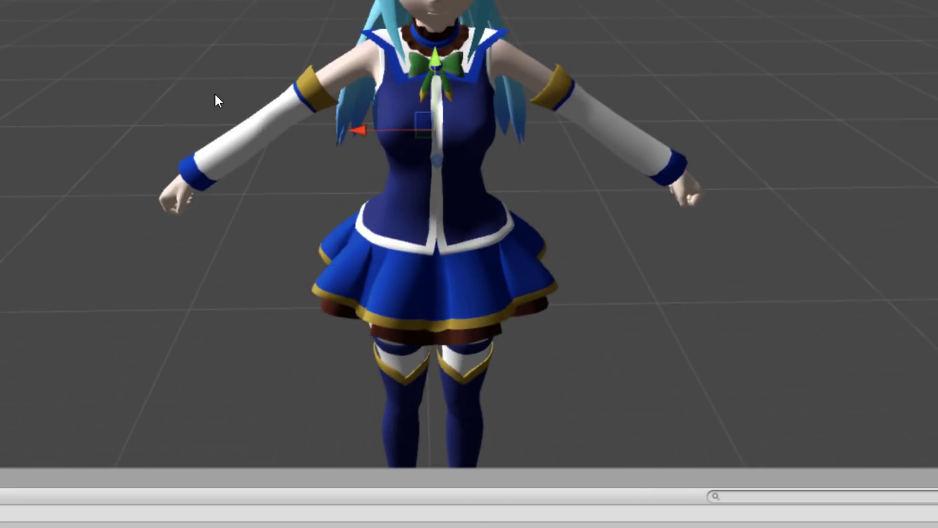
scroll(441, 158, "up", 2)
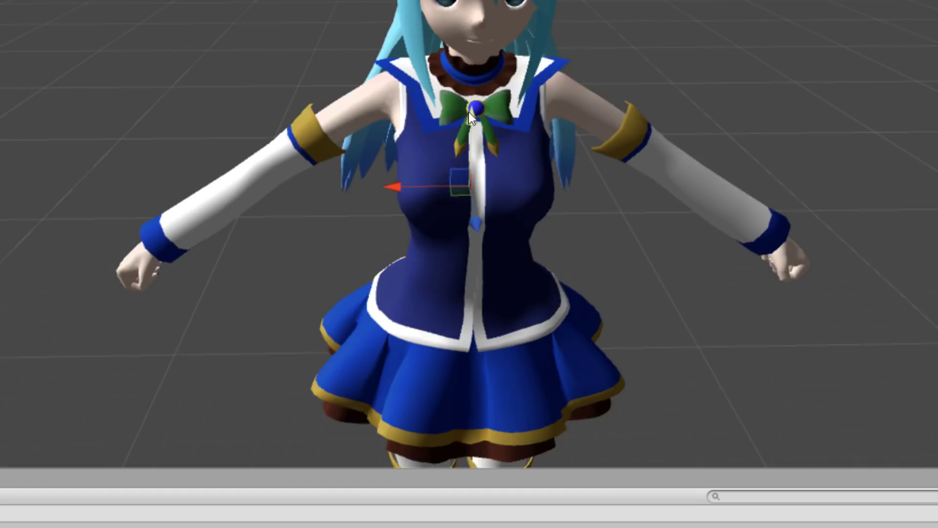
left_click_drag(468, 113, 480, 128)
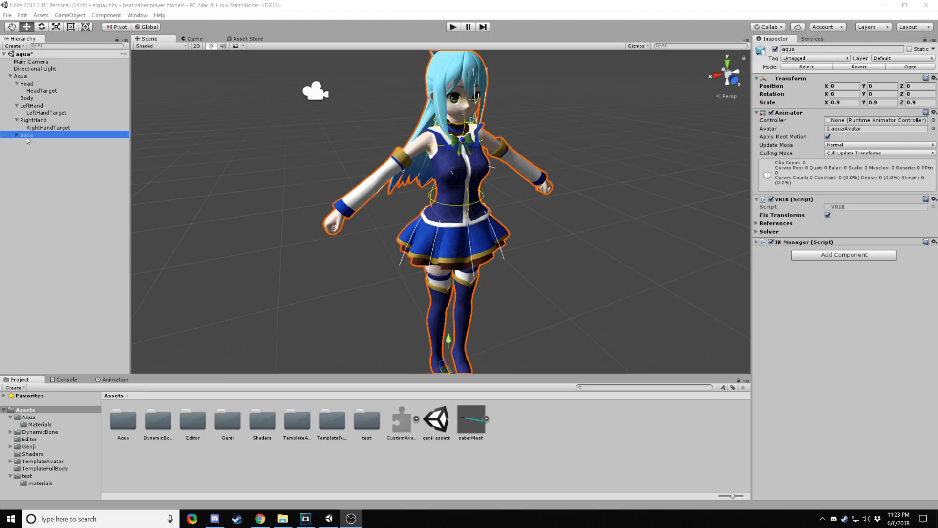
Step: Search the components that can be added to the aqua model for VR IK and IK Manager
left_click(31, 135)
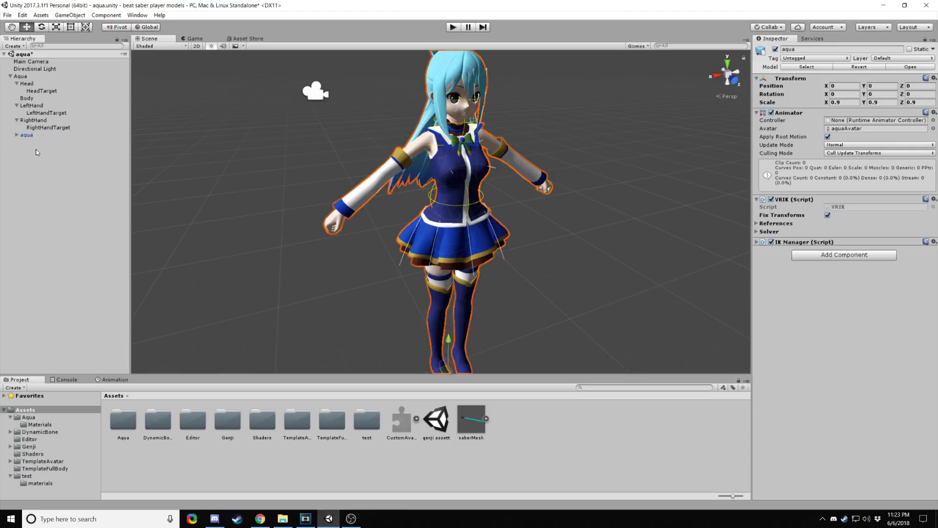
key("Return")
left_click(841, 255)
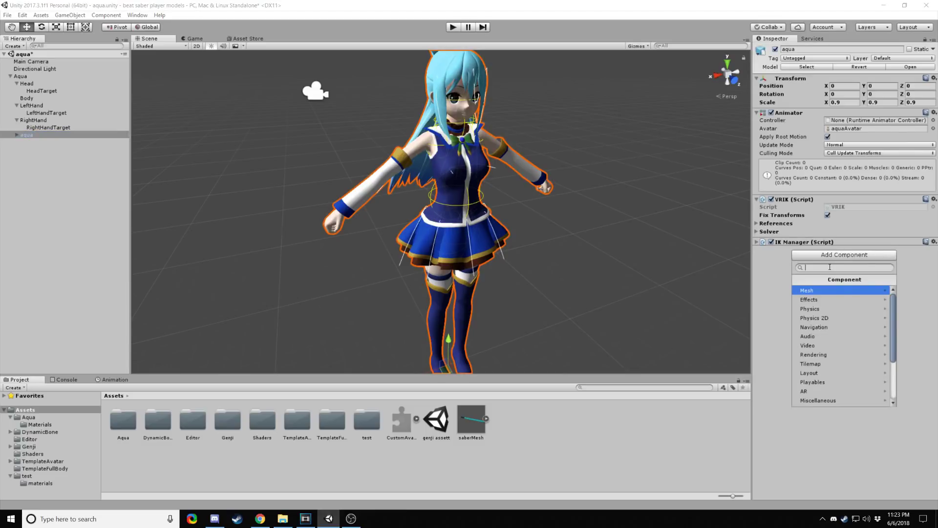
type("vr")
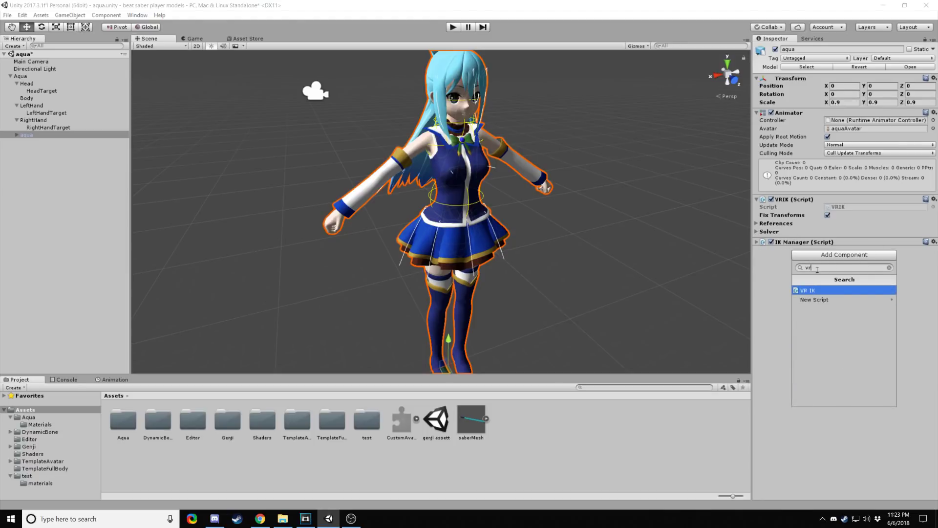
key("BackSpace")
key("BackSpace")
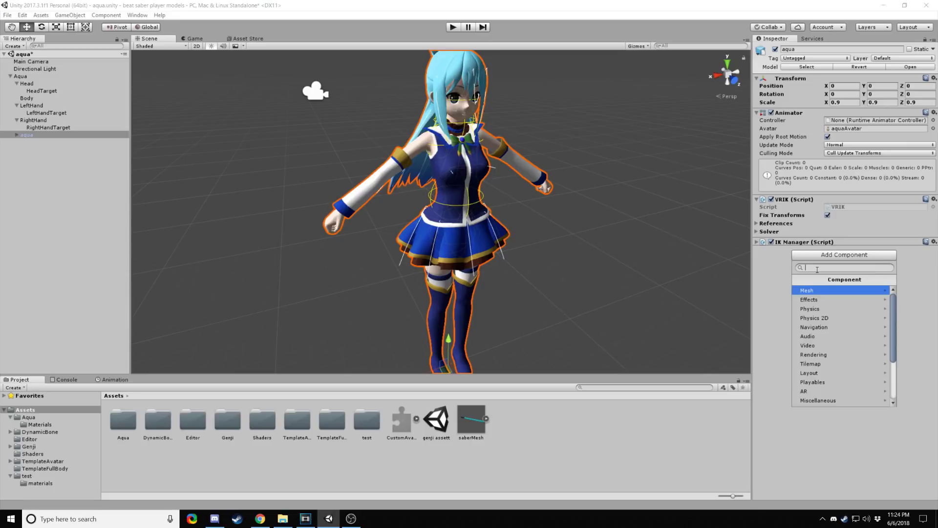
type("ik")
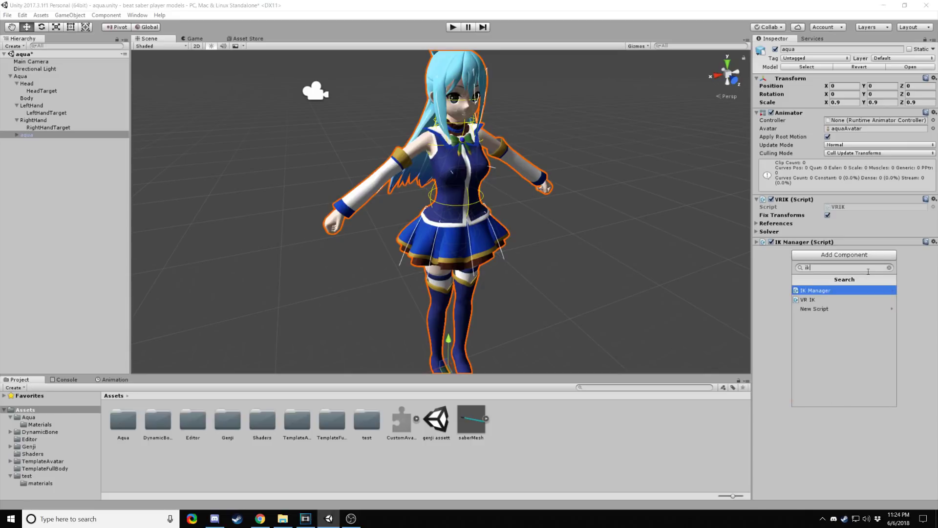
left_click(859, 291)
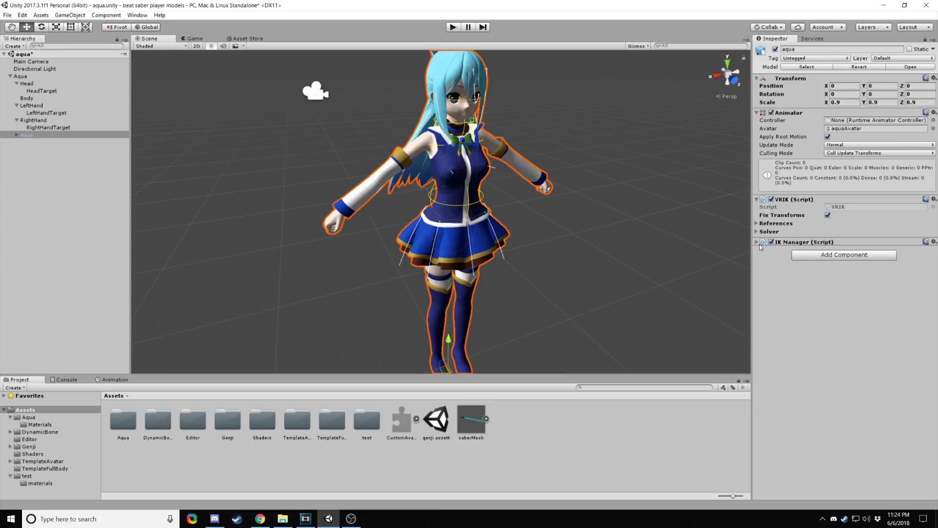
Step: Assign HeadTarget and LeftHandTarget to the matching Head Target and Left Hand Target slots of aqua's IK Manager
left_click(758, 242)
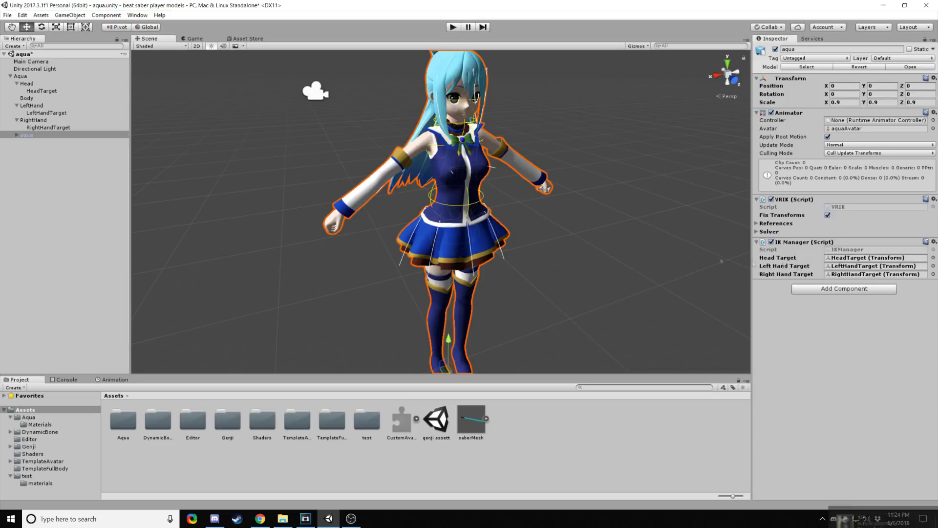
left_click(17, 135)
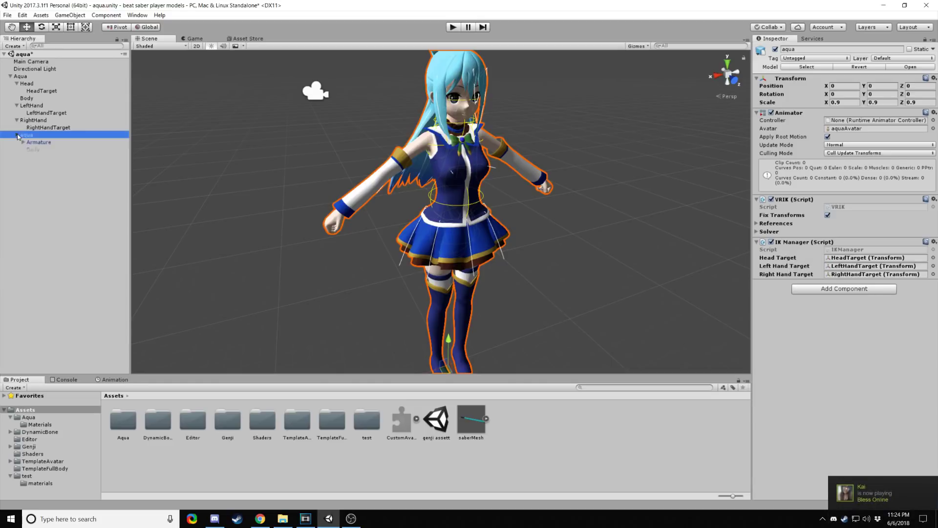
left_click(23, 142)
left_click(17, 135)
left_click_drag(43, 94, 842, 260)
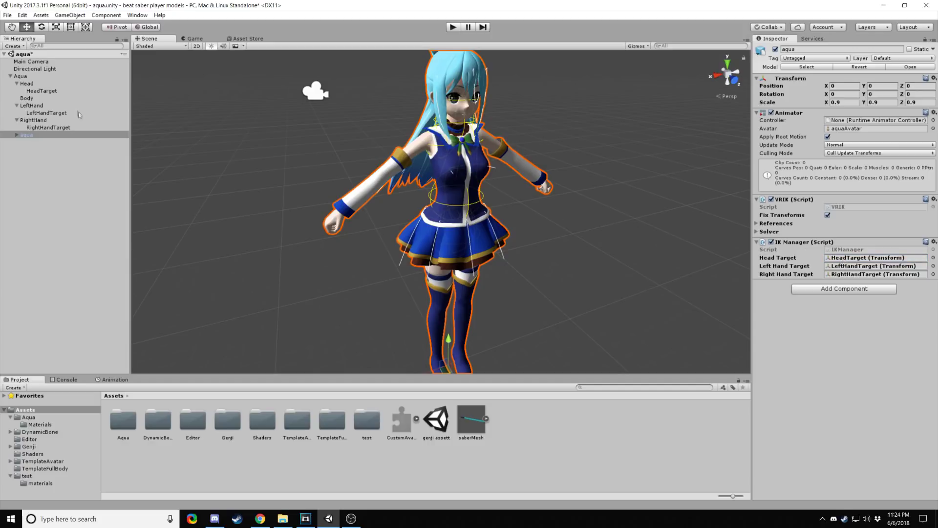
left_click_drag(65, 116, 835, 266)
left_click(757, 241)
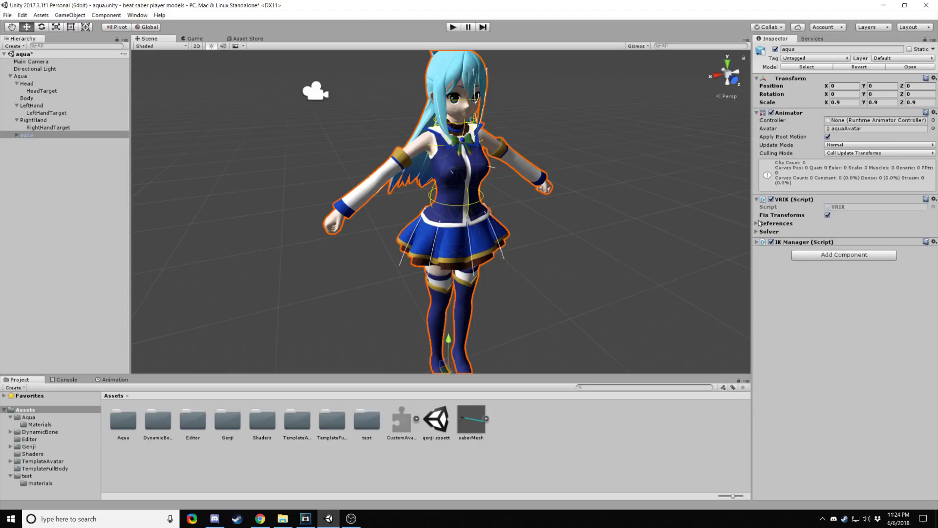
Step: Check the bone assignments in aqua's VRIK References against the Big Boi and Hips bones of the Armature
left_click(756, 223)
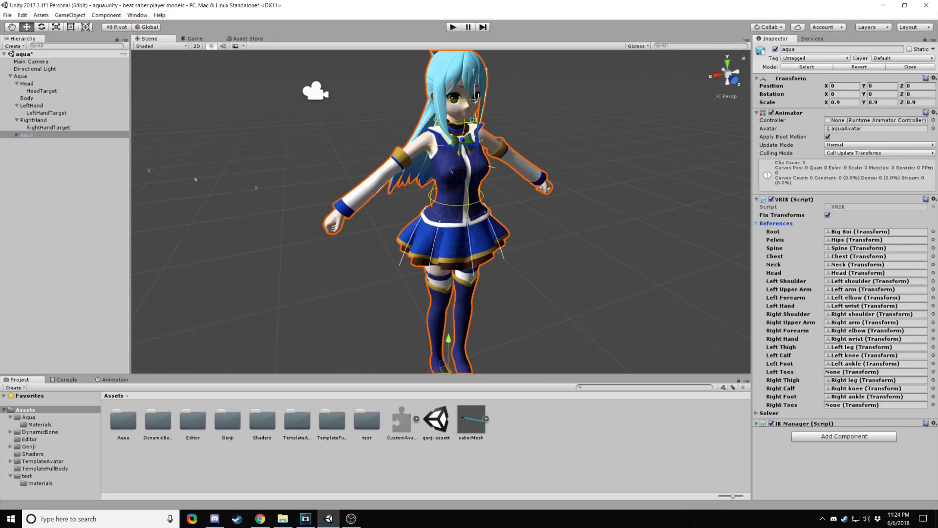
left_click(17, 135)
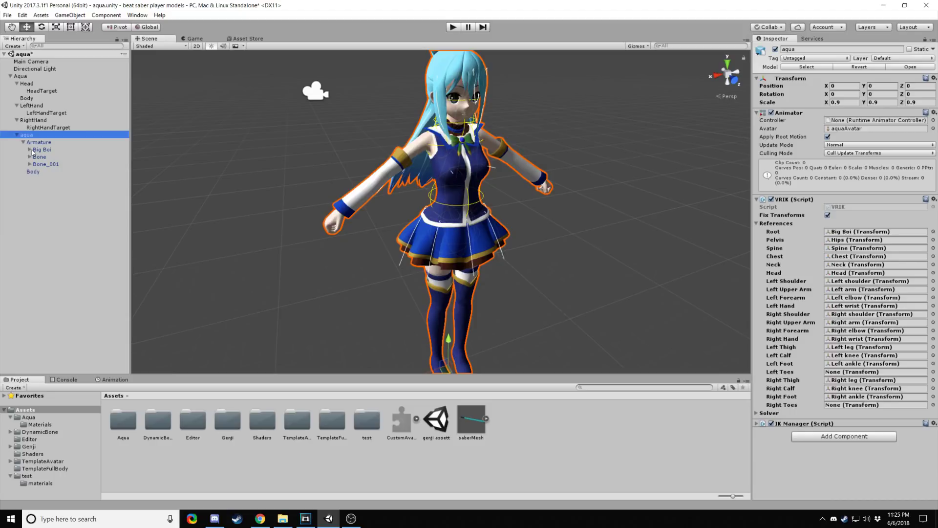
left_click(29, 150)
left_click(36, 157)
left_click(757, 223)
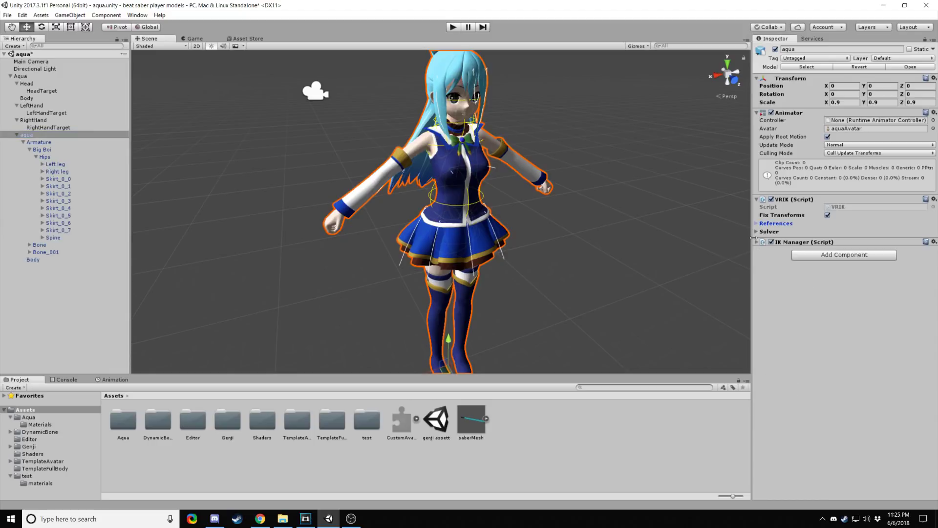
Step: Check the target objects assigned to the Spine, Left Arm and Right Arm in aqua's VRIK Solver settings
left_click(757, 232)
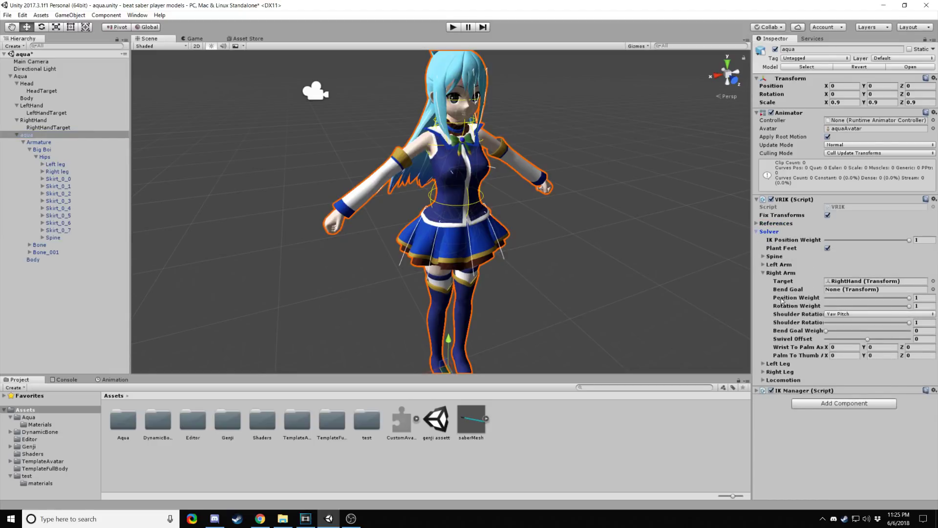
left_click(762, 265)
left_click(763, 257)
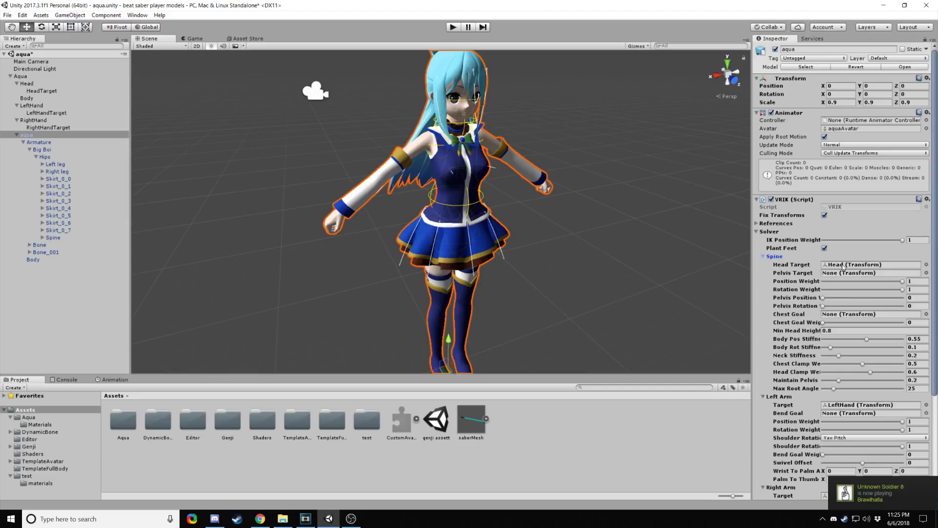
left_click(763, 257)
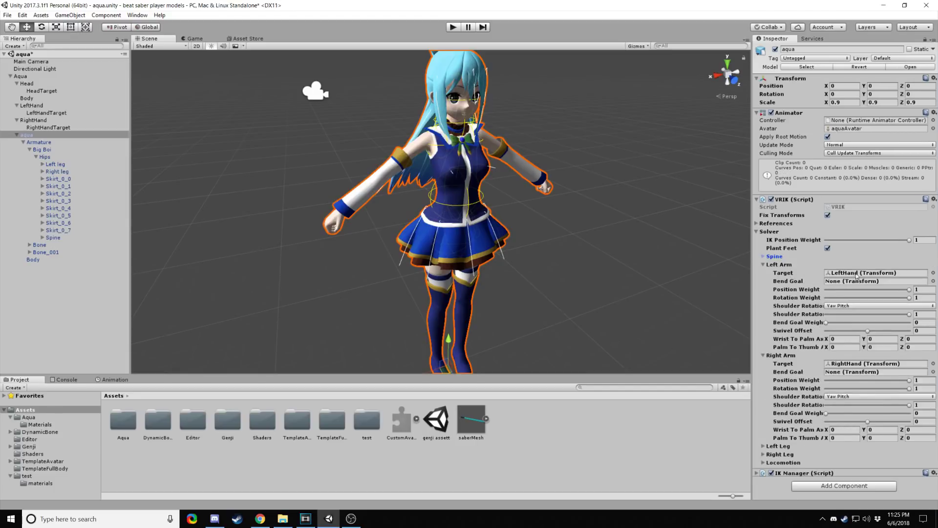
left_click(763, 265)
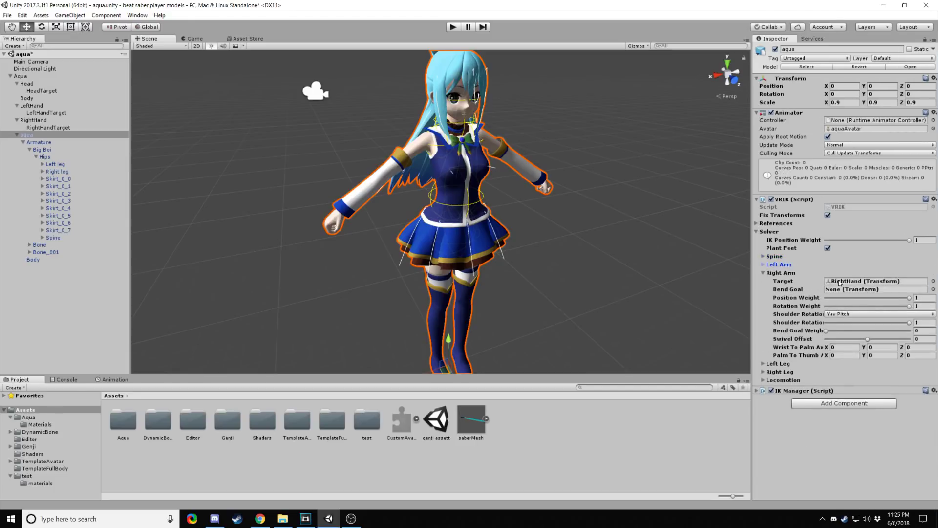
left_click(762, 199)
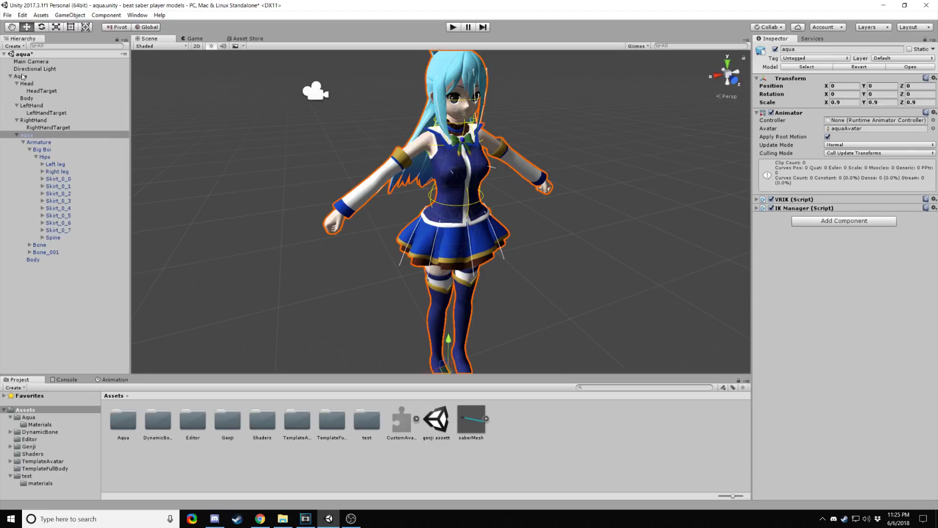
Step: Look up the Avatar Descriptor component for the parent Aqua object and review its Avatar Name and Author Name
left_click(22, 76)
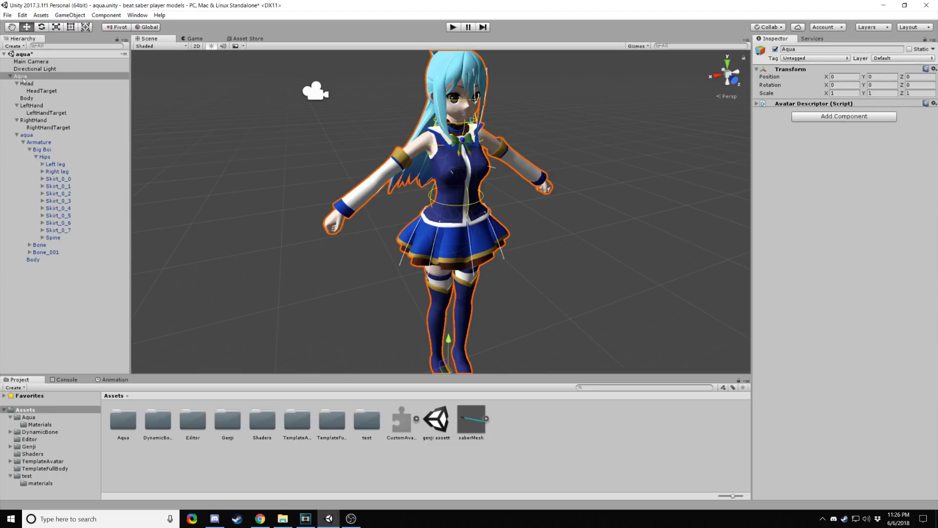
left_click(816, 119)
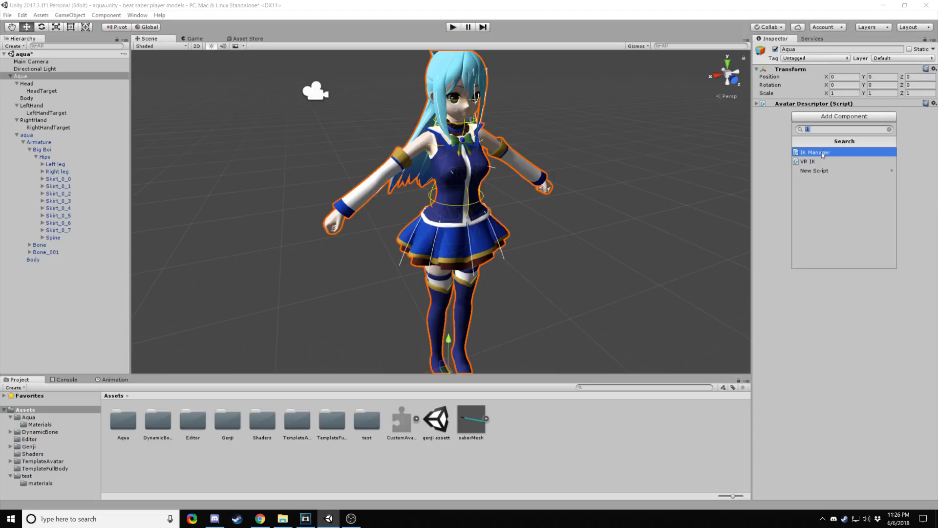
type("ava")
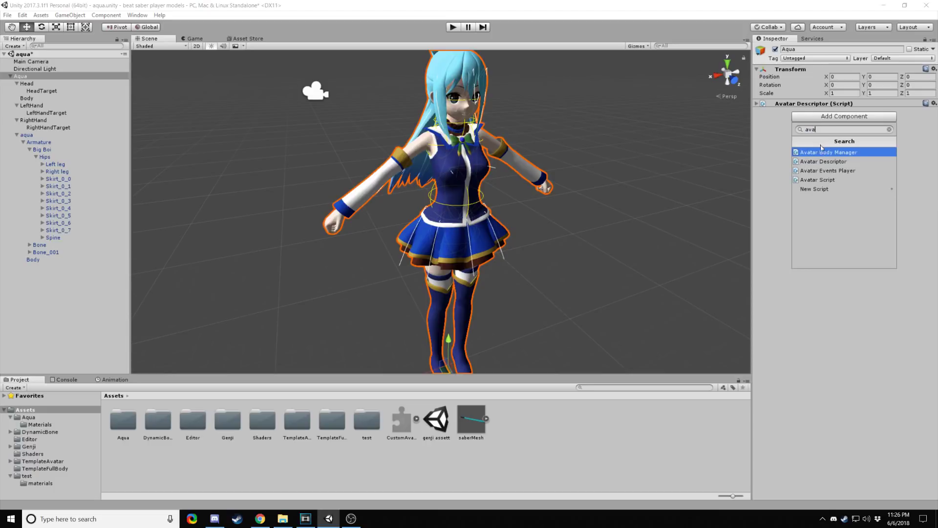
key("Escape")
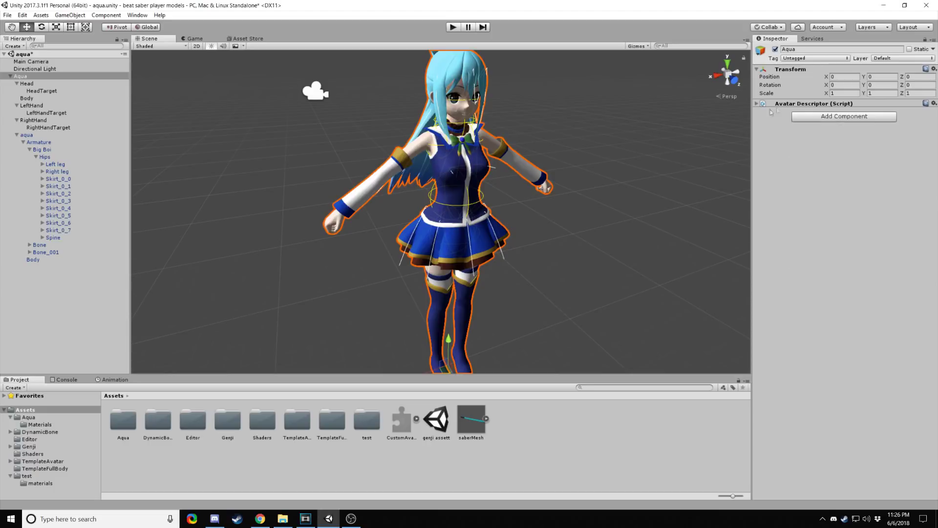
left_click(757, 104)
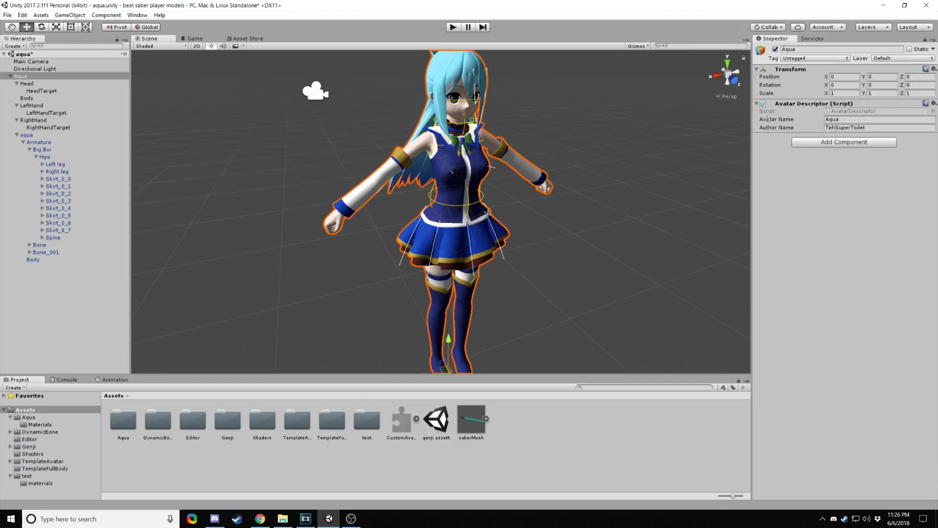
left_click(840, 120)
left_click(877, 127)
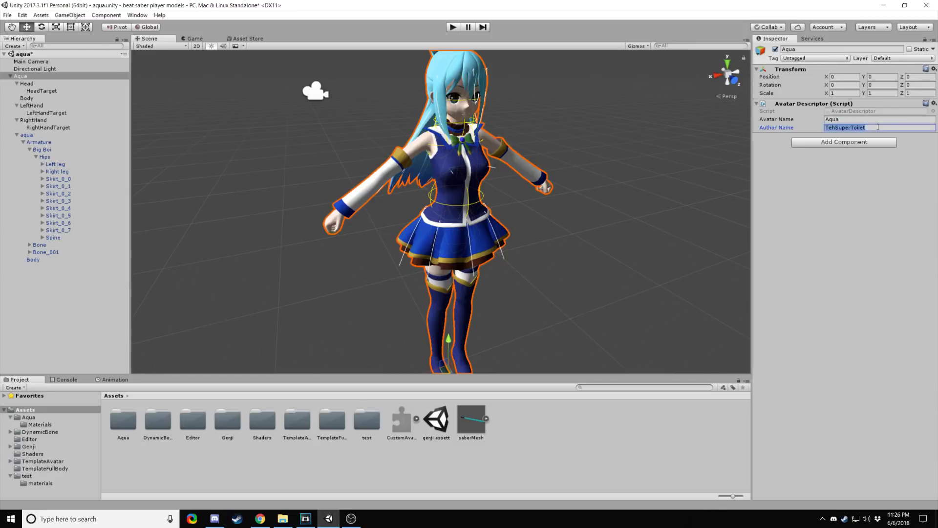
left_click(830, 183)
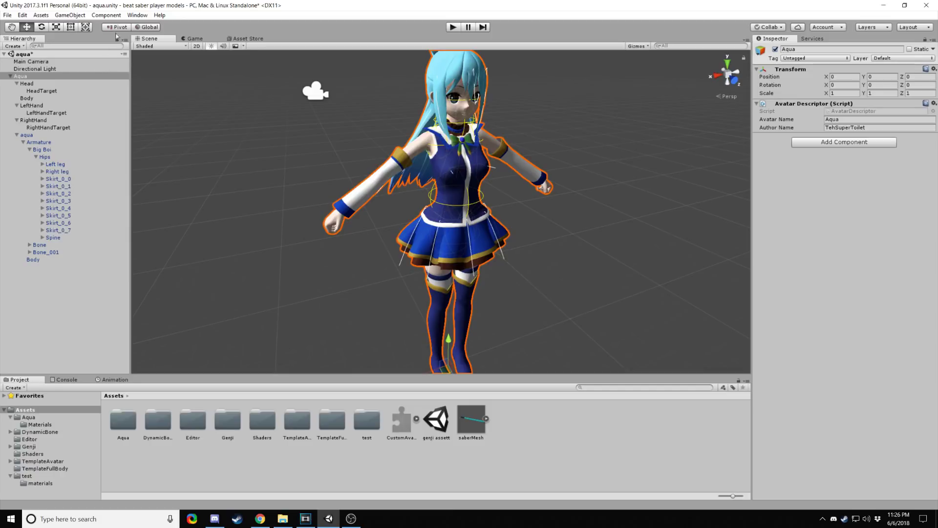
Step: Export the Aqua object with the Avatar Exporter, saving it as Aqua.avatar on the Desktop
left_click(137, 16)
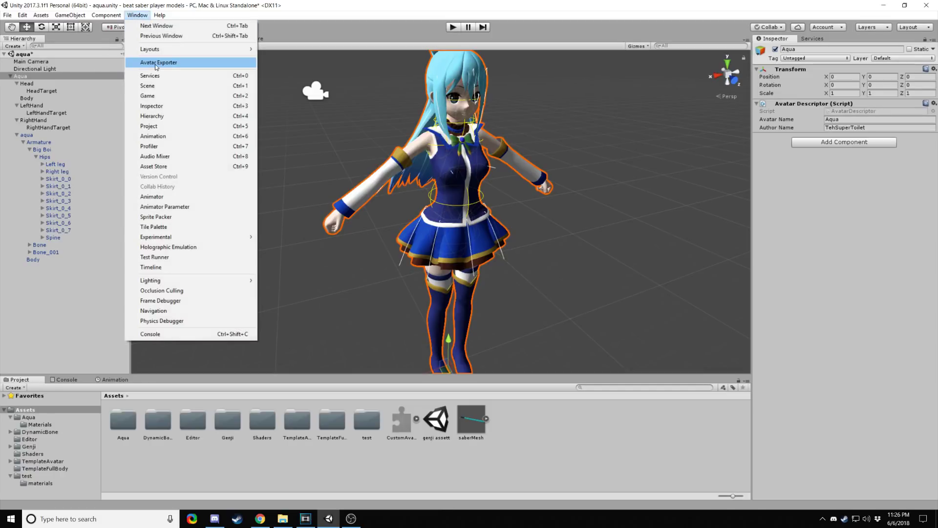
left_click(157, 64)
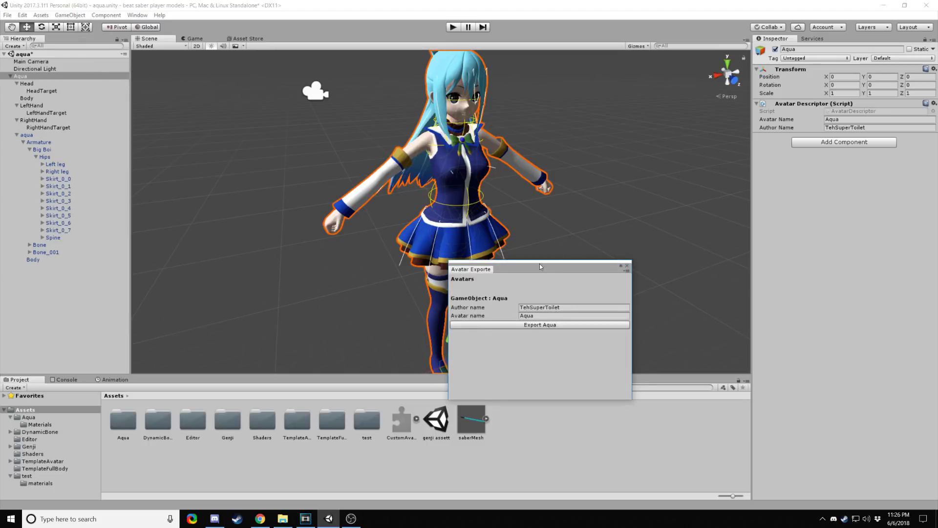
left_click_drag(542, 267, 460, 176)
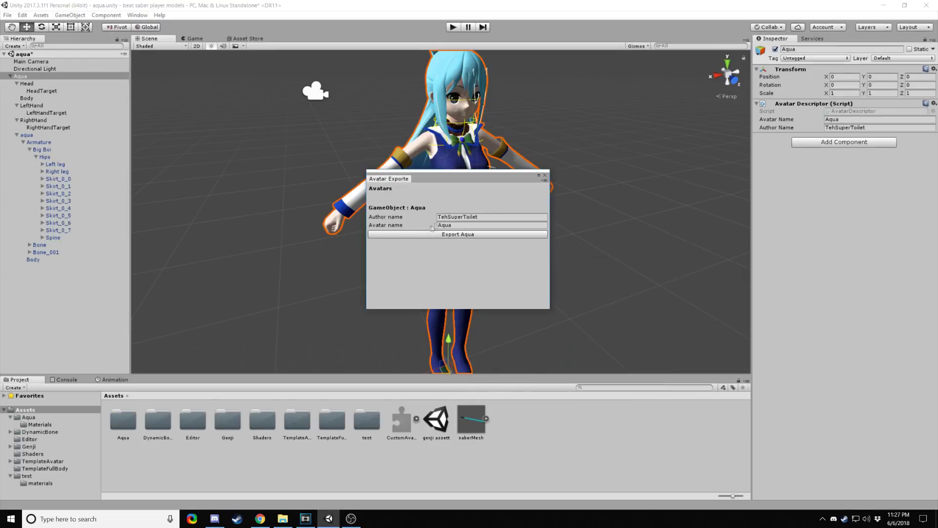
left_click(463, 234)
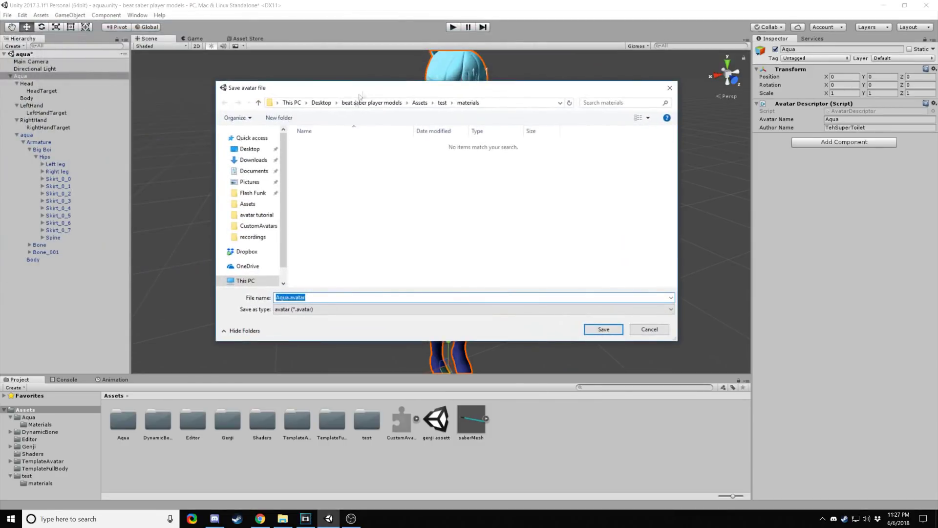
left_click(321, 102)
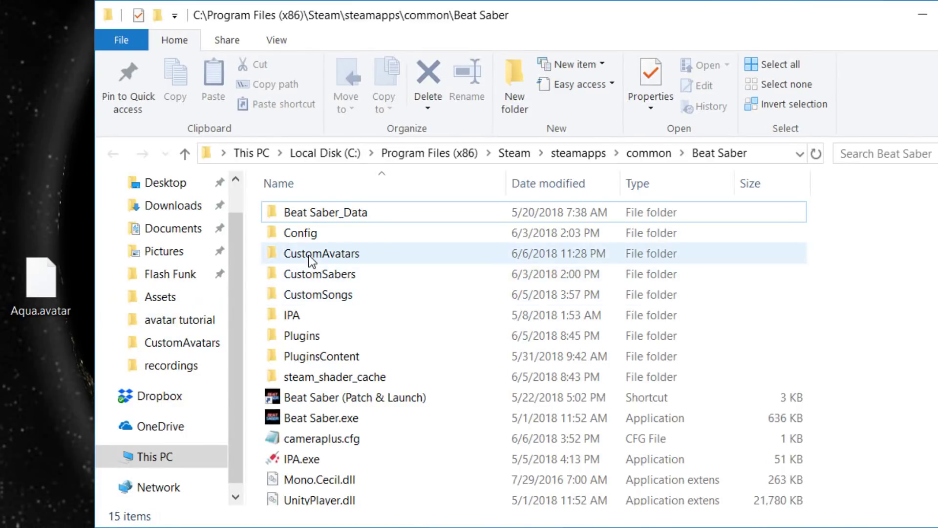
Step: In File Explorer, put the desktop file Aqua.avatar into Beat Saber's CustomAvatars folder
left_click(308, 255)
double_click(309, 255)
left_click_drag(44, 279, 350, 274)
left_click_drag(350, 274, 350, 275)
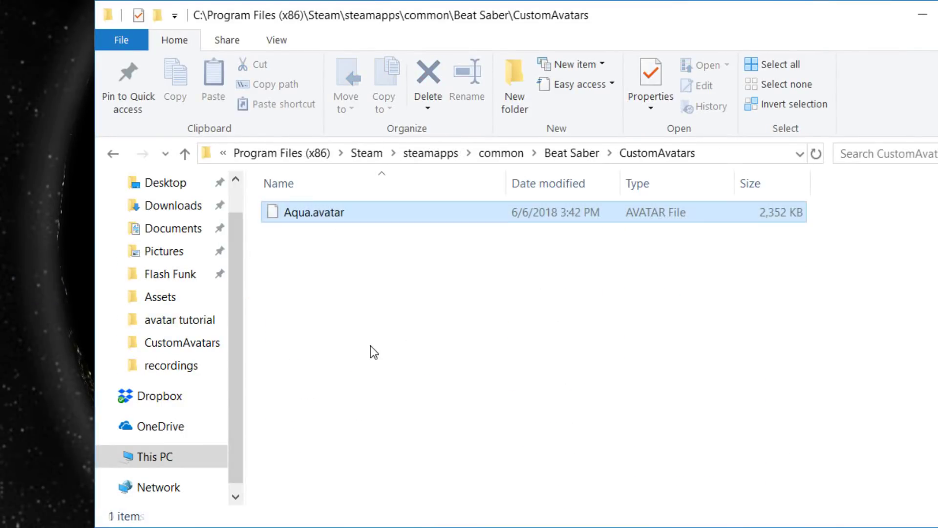